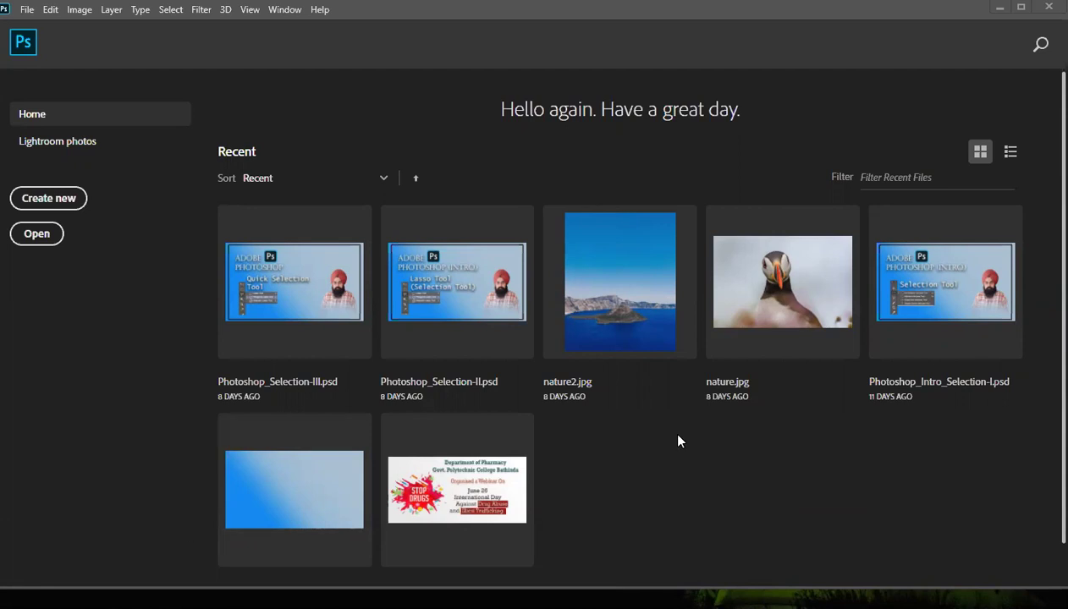
Switch to the web browser and open unsplash.com
{"action": "left_click", "coordinate": [27, 9]}
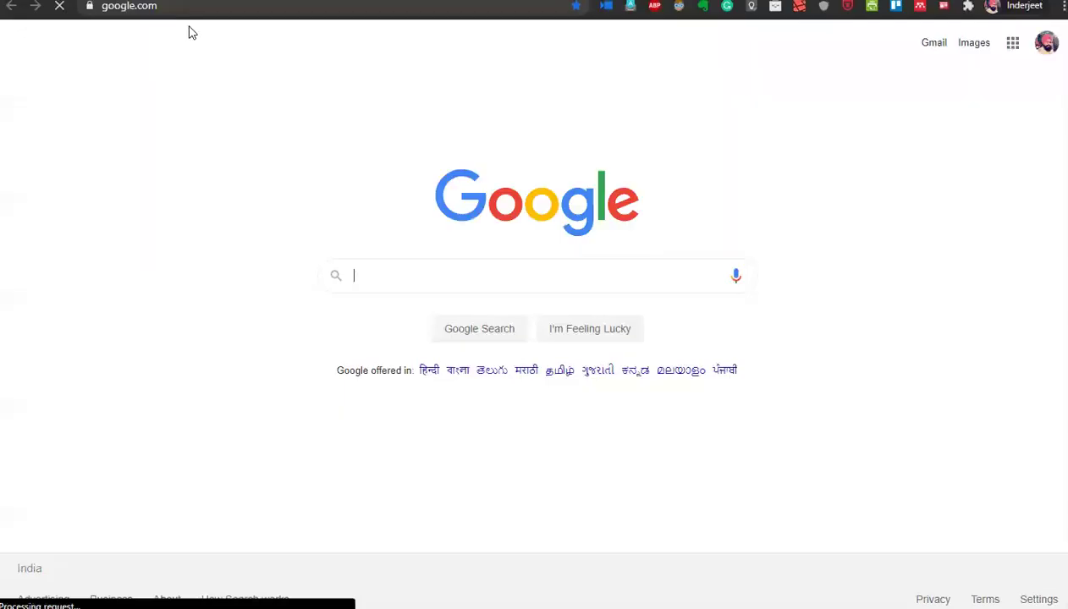
{"action": "left_click", "coordinate": [197, 9]}
{"action": "type", "text": "unsplash"}
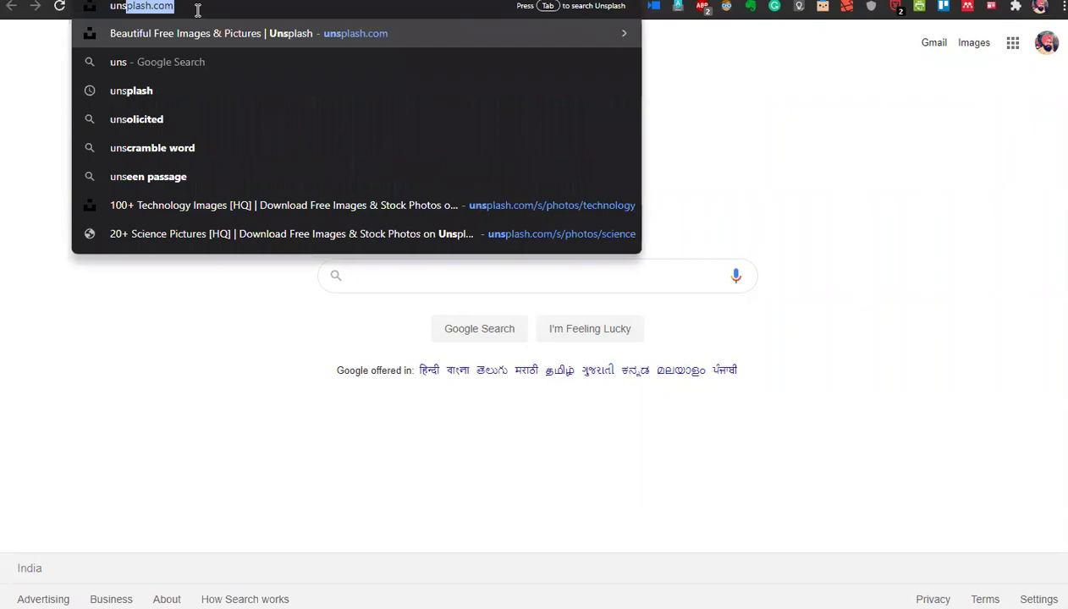
{"action": "key", "text": "Return"}
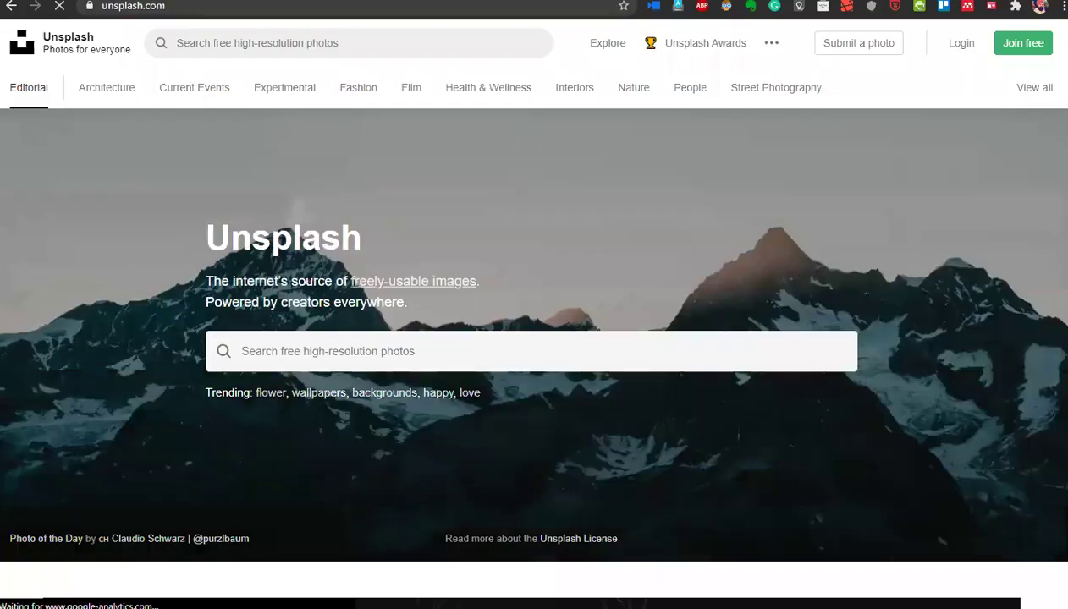
Search Google for "free images" in a new browser tab to look at other free photo sites
{"action": "key", "text": "ctrl+t"}
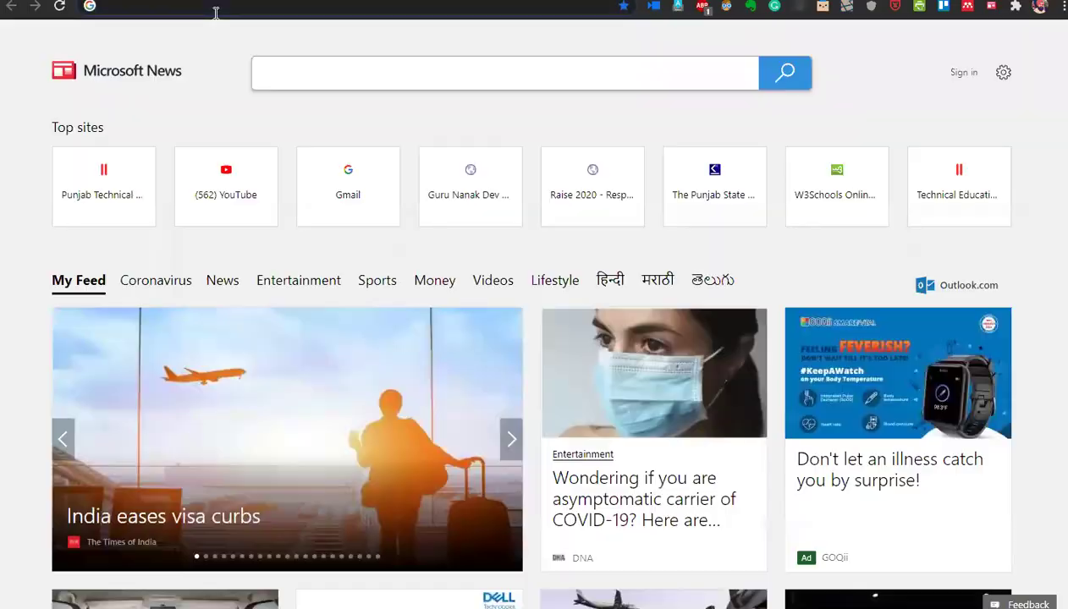
{"action": "type", "text": "free"}
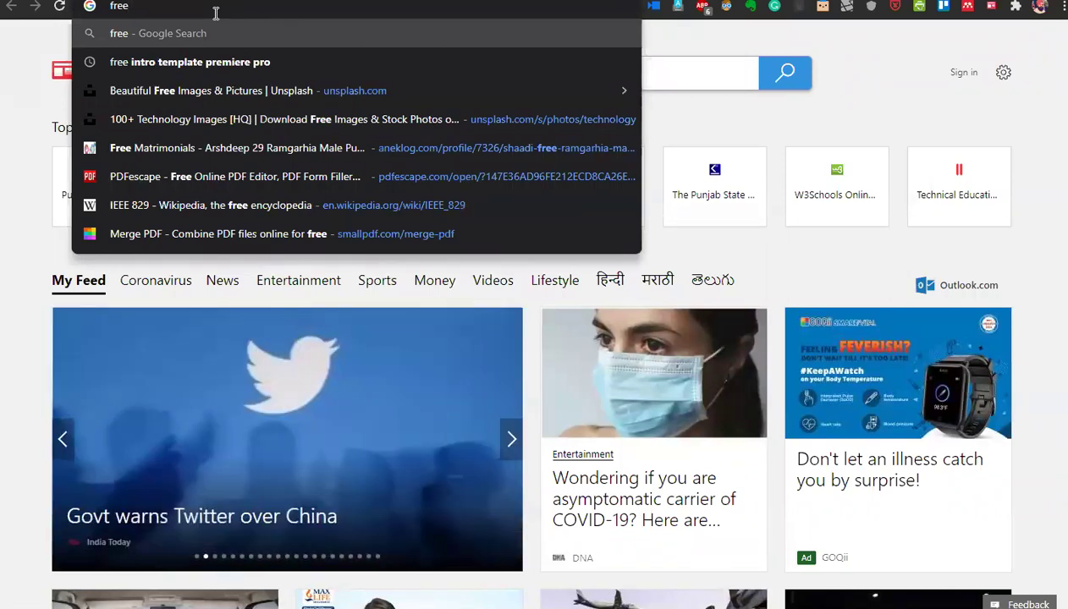
{"action": "type", "text": " images"}
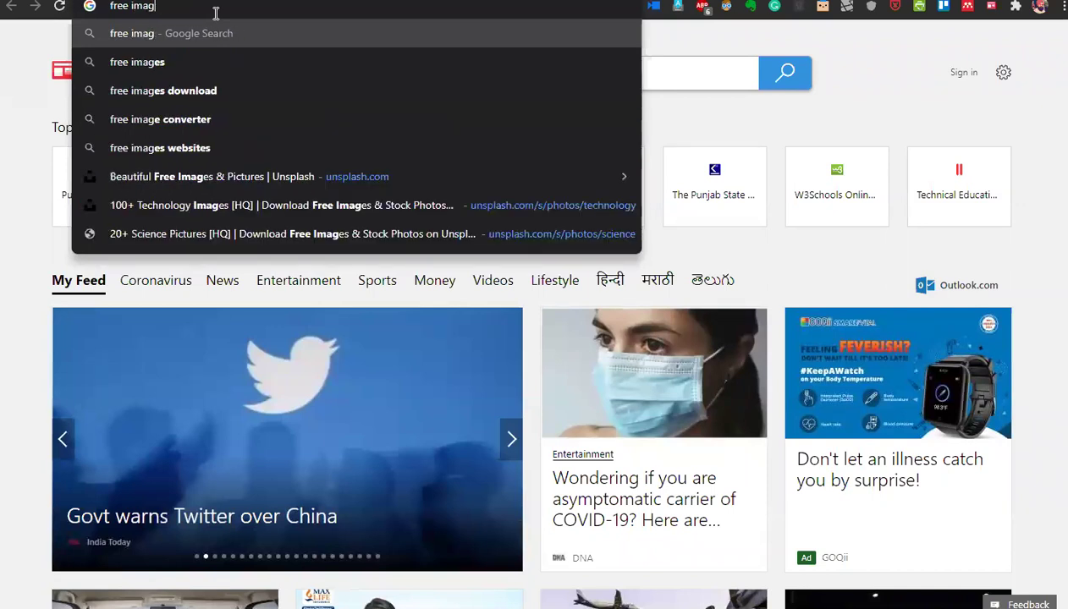
{"action": "key", "text": "Return"}
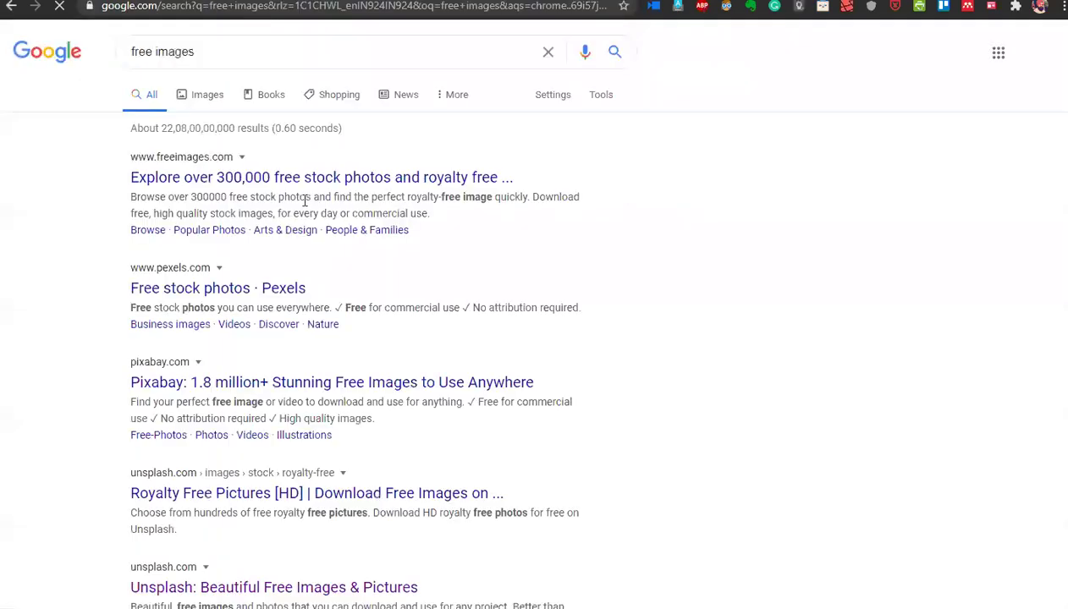
{"action": "left_click", "coordinate": [225, 288]}
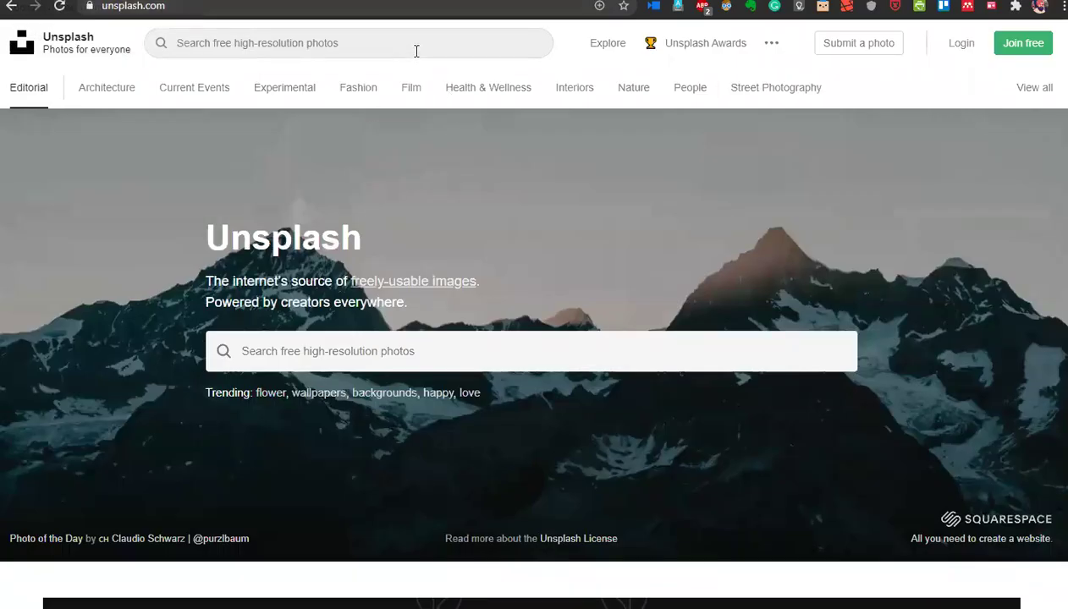
Search Unsplash for "fruits" and open the photo of piled red strawberries for download
{"action": "left_click", "coordinate": [415, 51]}
{"action": "type", "text": "fruits"}
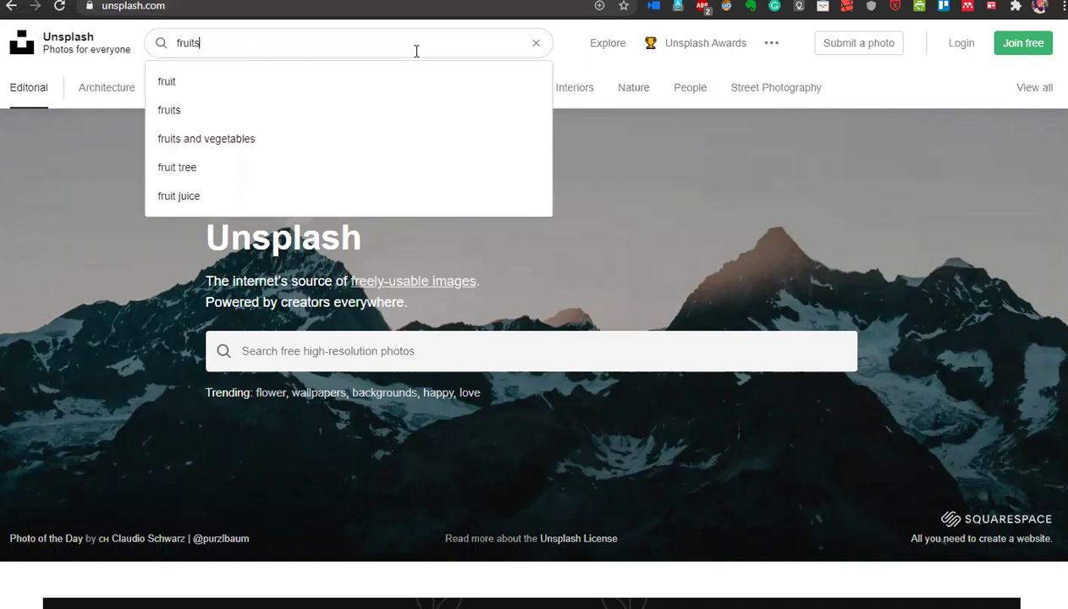
{"action": "key", "text": "Return"}
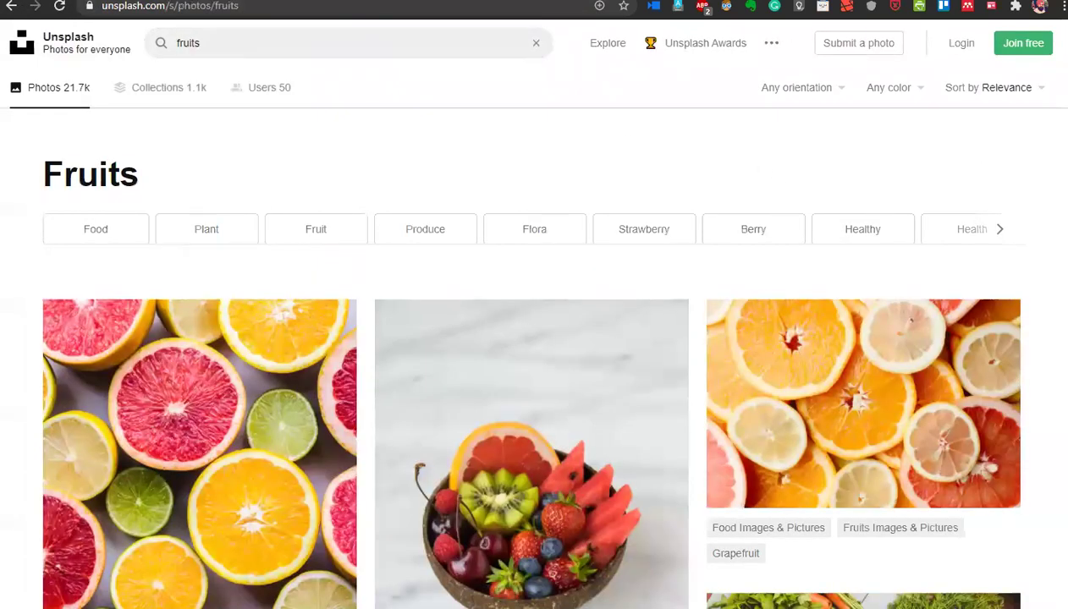
{"action": "scroll", "coordinate": [872, 199], "scroll_direction": "down", "scroll_amount": 5}
{"action": "scroll", "coordinate": [910, 324], "scroll_direction": "down", "scroll_amount": 3}
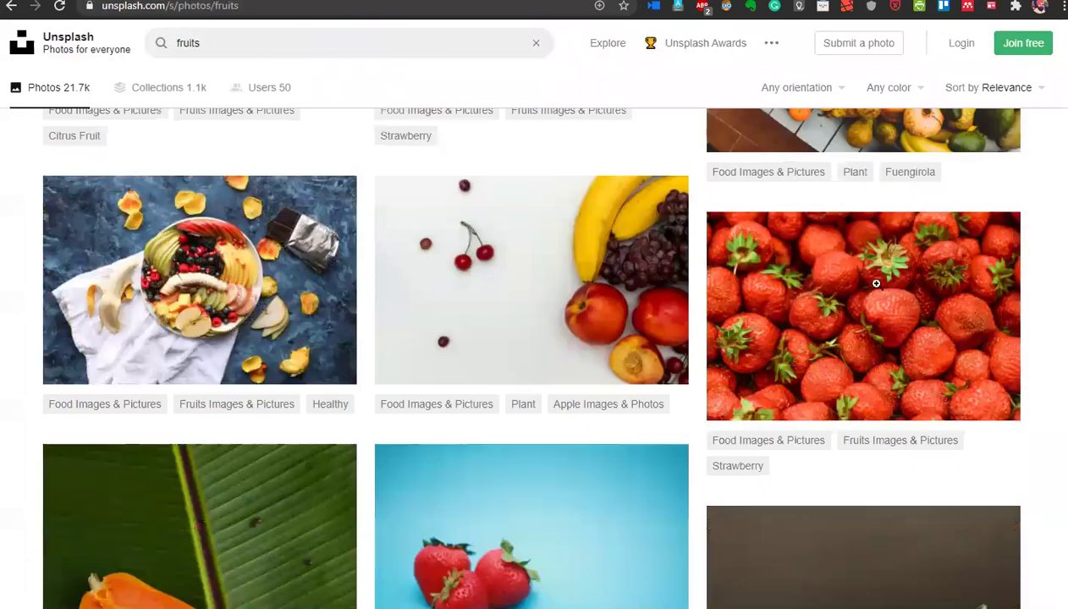
{"action": "left_click", "coordinate": [910, 324]}
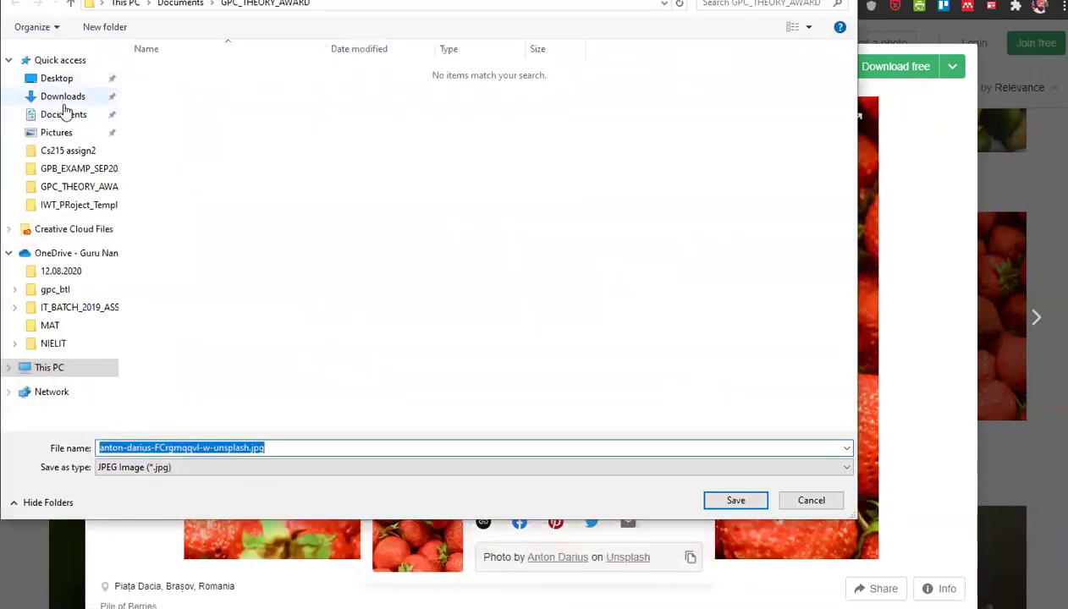
Save the strawberry photo as strawbery.jpg in the desktop's Photoshop folder and close the photo view
{"action": "left_click", "coordinate": [57, 78]}
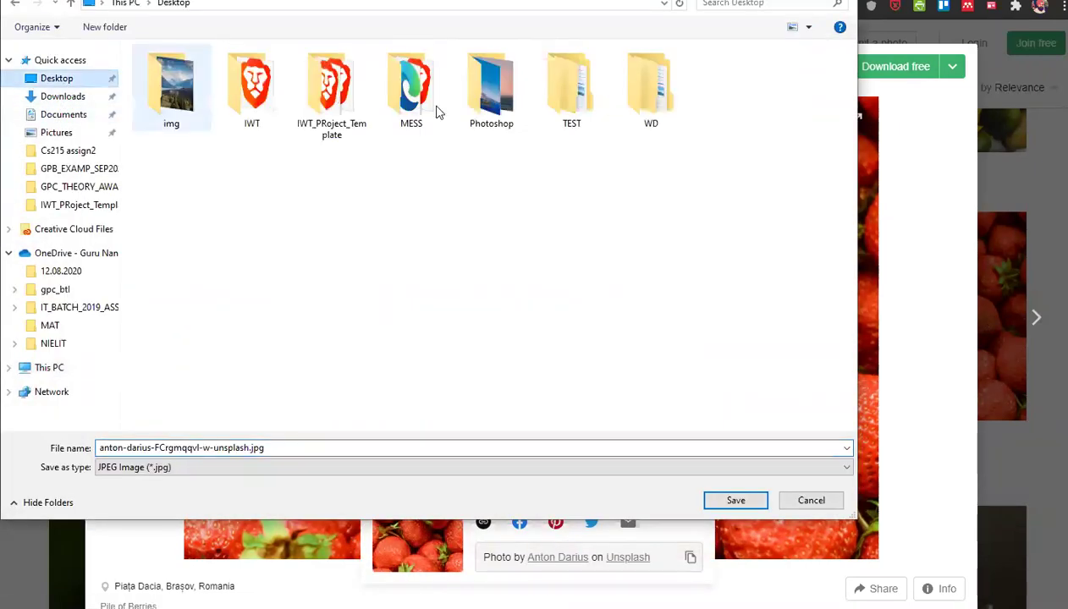
{"action": "double_click", "coordinate": [506, 101]}
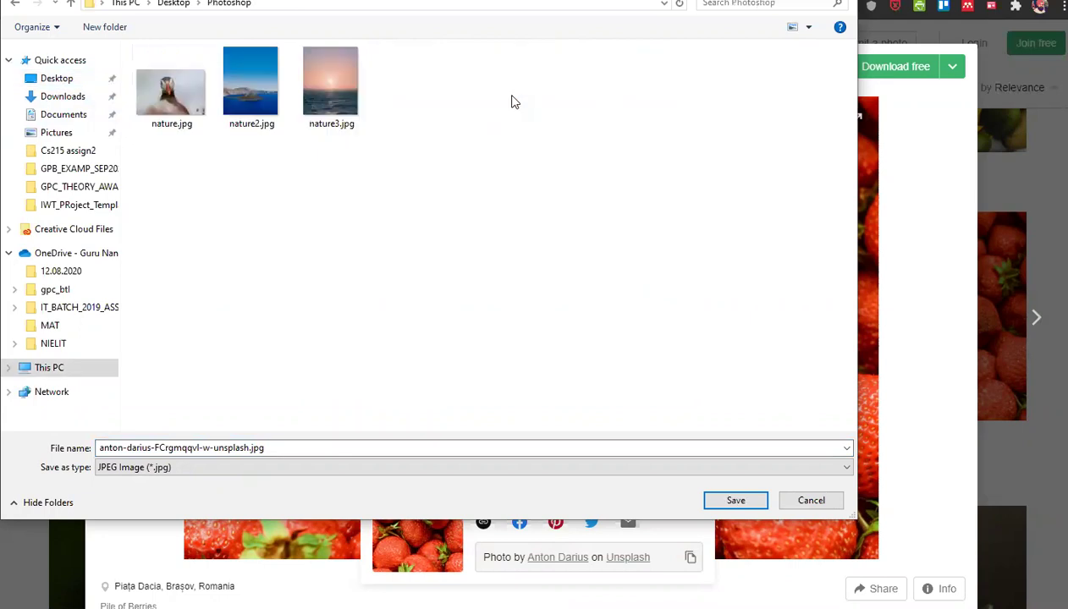
{"action": "left_click", "coordinate": [248, 448]}
{"action": "left_click", "coordinate": [249, 449]}
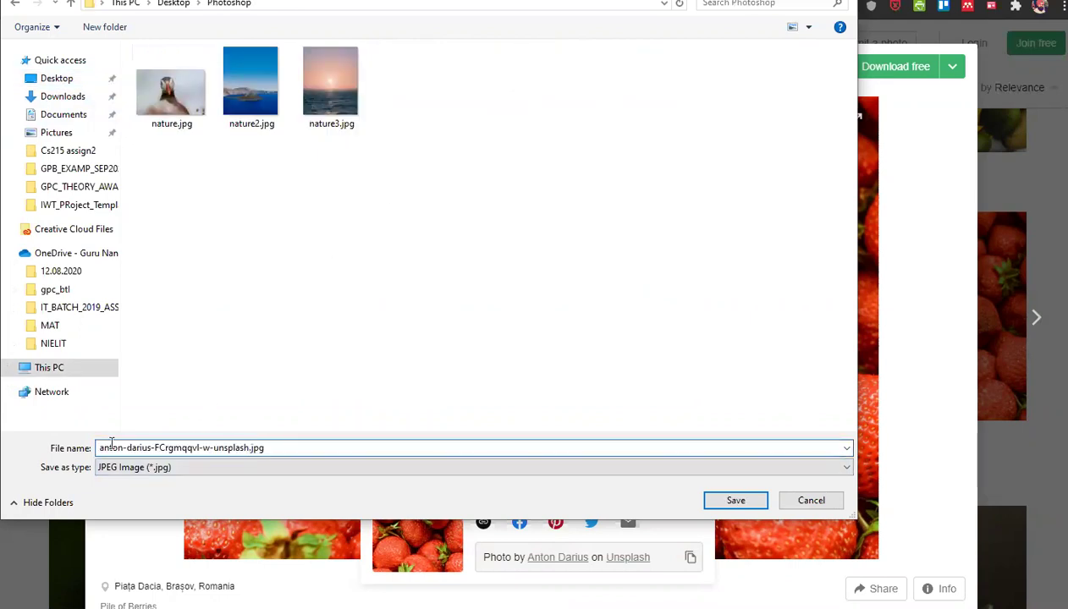
{"action": "key", "text": "shift+Home"}
{"action": "type", "text": "stra"}
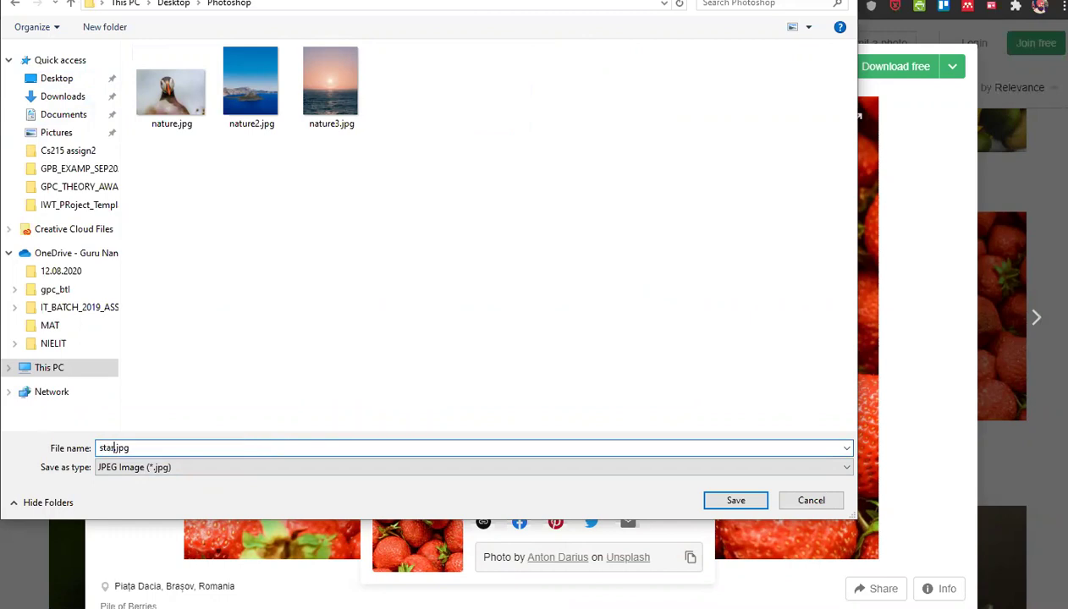
{"action": "key", "text": "BackSpace"}
{"action": "key", "text": "BackSpace"}
{"action": "type", "text": "rawbery"}
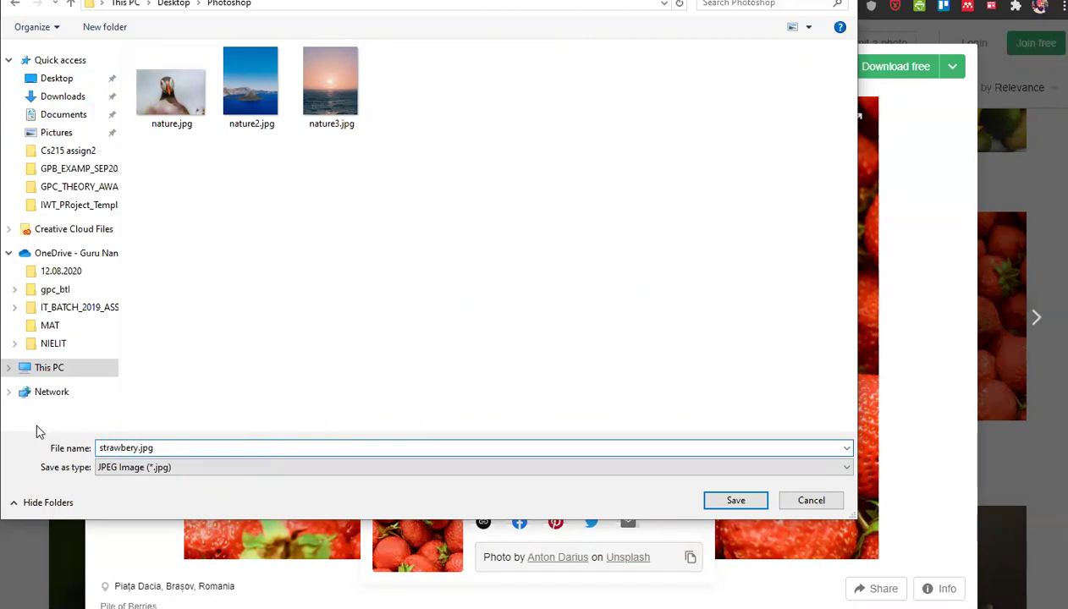
{"action": "key", "text": "Return"}
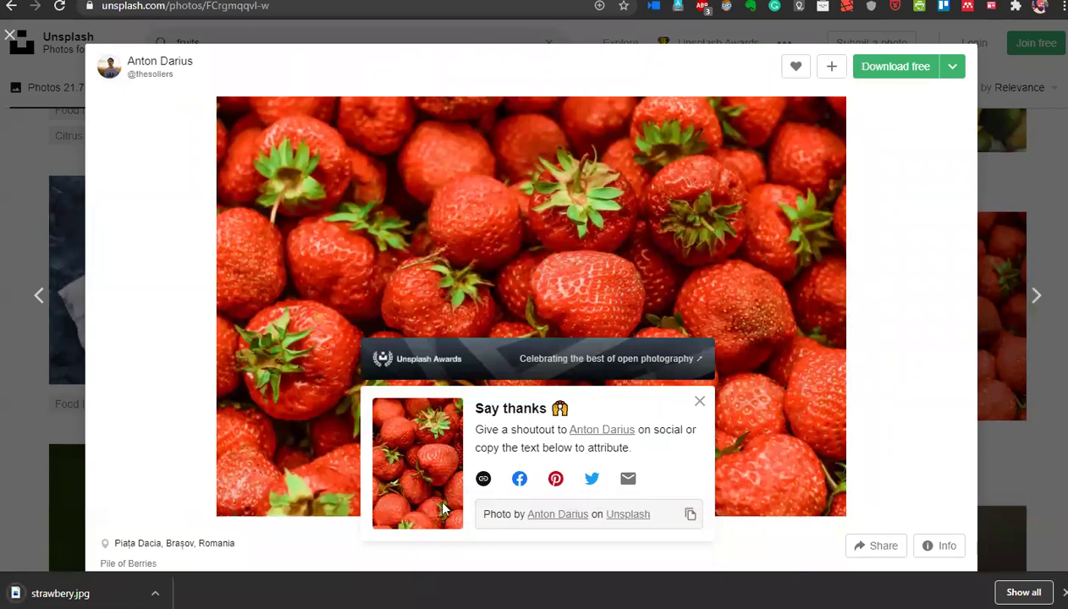
{"action": "left_click", "coordinate": [1019, 152]}
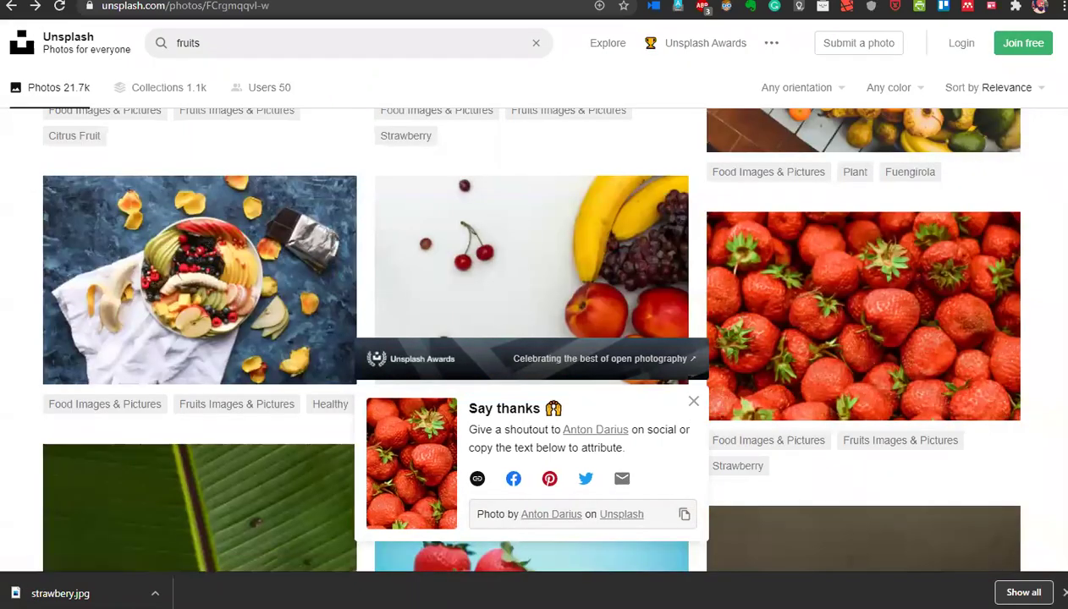
Search Unsplash for "apples"
{"action": "left_click", "coordinate": [338, 46]}
{"action": "type", "text": "apples"}
{"action": "key", "text": "Return"}
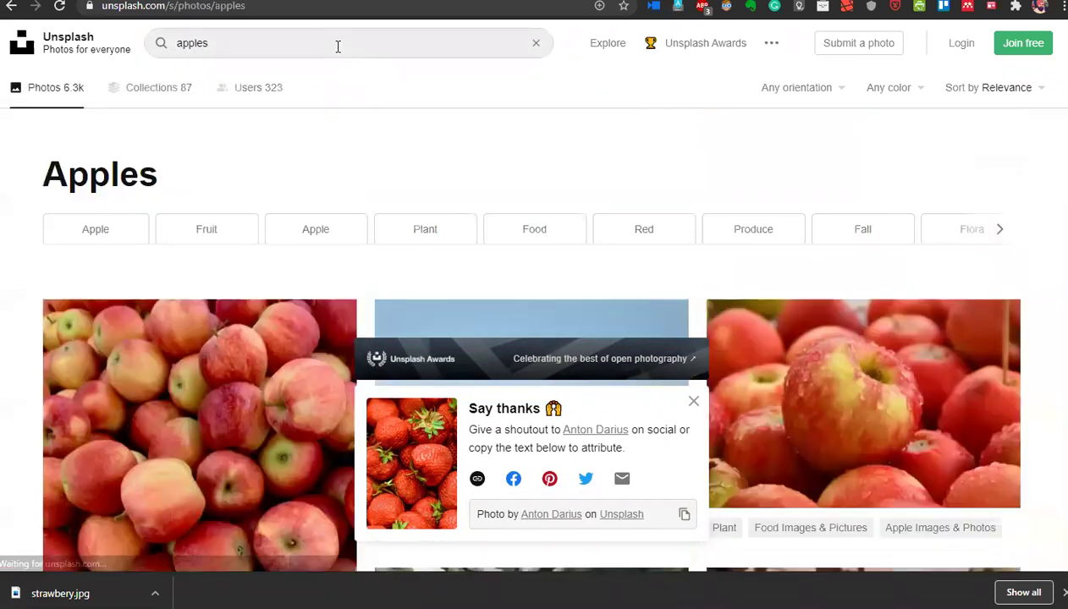
Change the Unsplash search to "apple" and examine the results for a suitable apple photo
{"action": "left_click", "coordinate": [391, 50]}
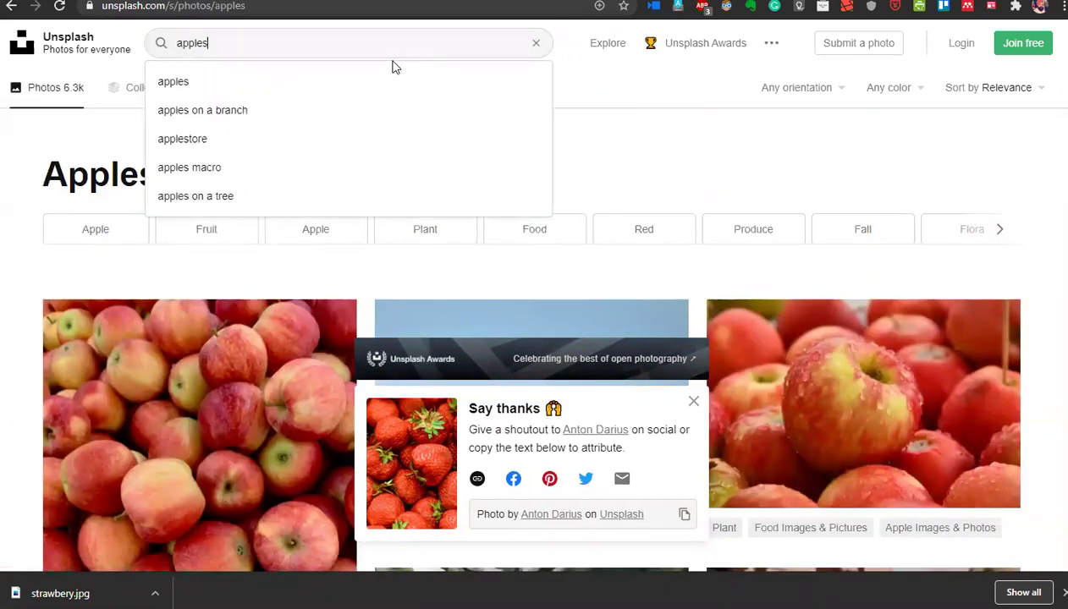
{"action": "key", "text": "Return"}
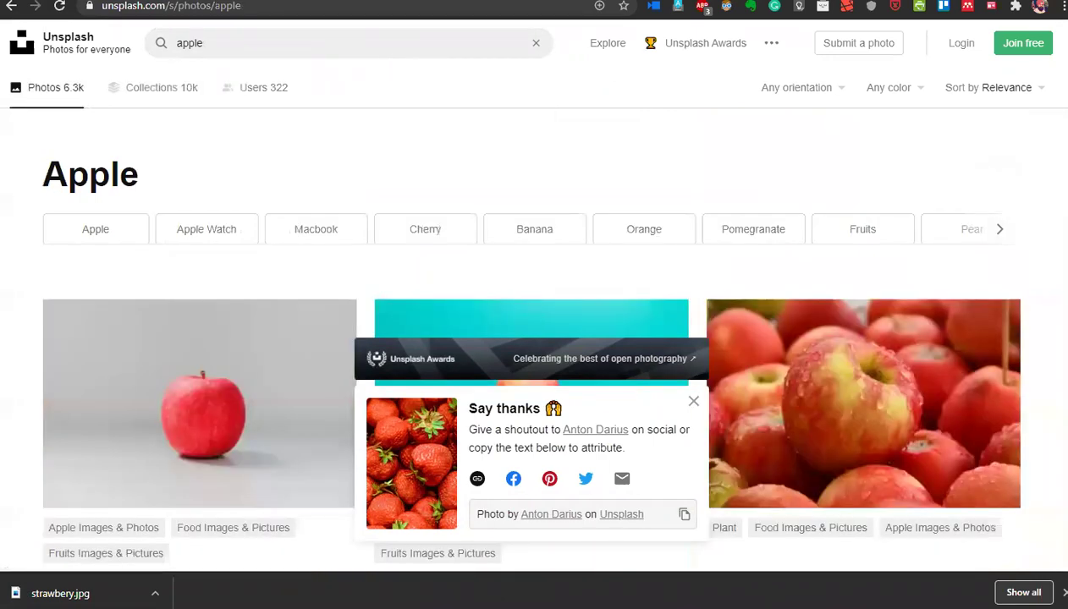
{"action": "scroll", "coordinate": [531, 338], "scroll_direction": "down", "scroll_amount": 15}
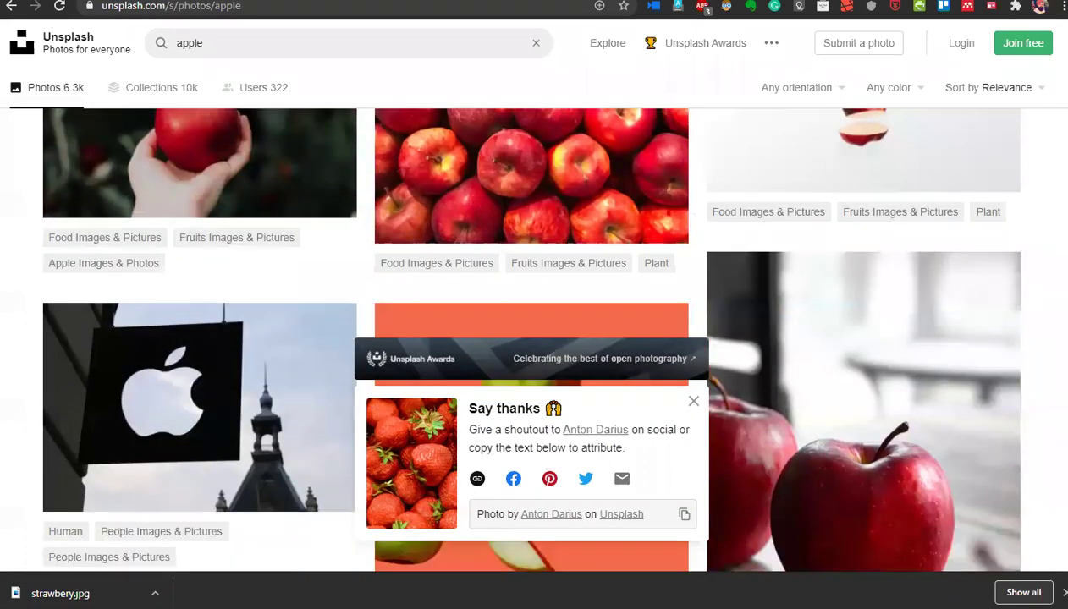
{"action": "scroll", "coordinate": [531, 338], "scroll_direction": "down", "scroll_amount": 10}
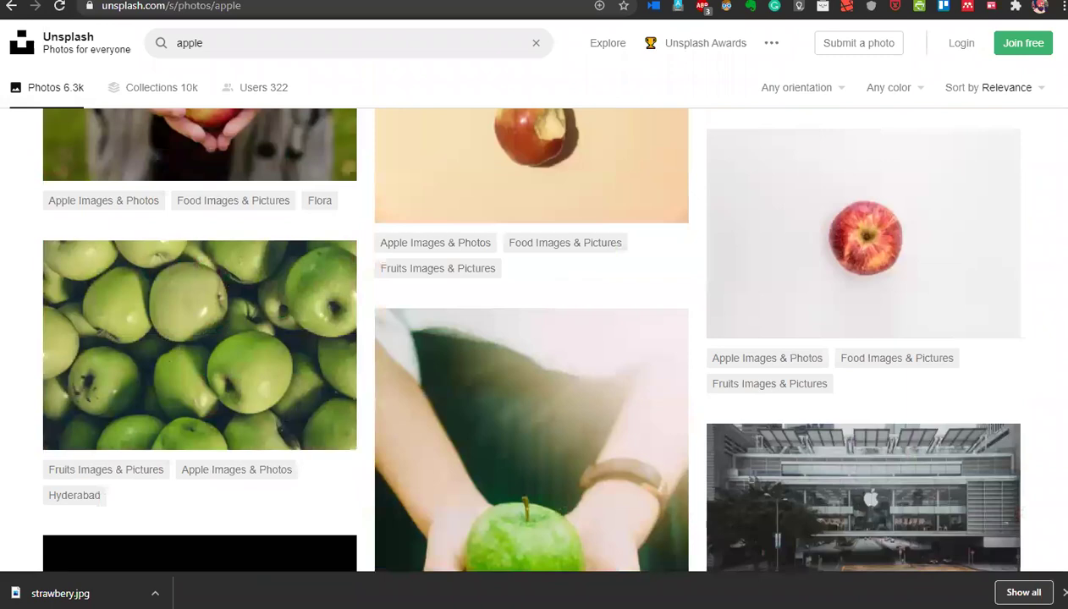
{"action": "scroll", "coordinate": [531, 338], "scroll_direction": "up", "scroll_amount": 1}
{"action": "scroll", "coordinate": [531, 338], "scroll_direction": "down", "scroll_amount": 8}
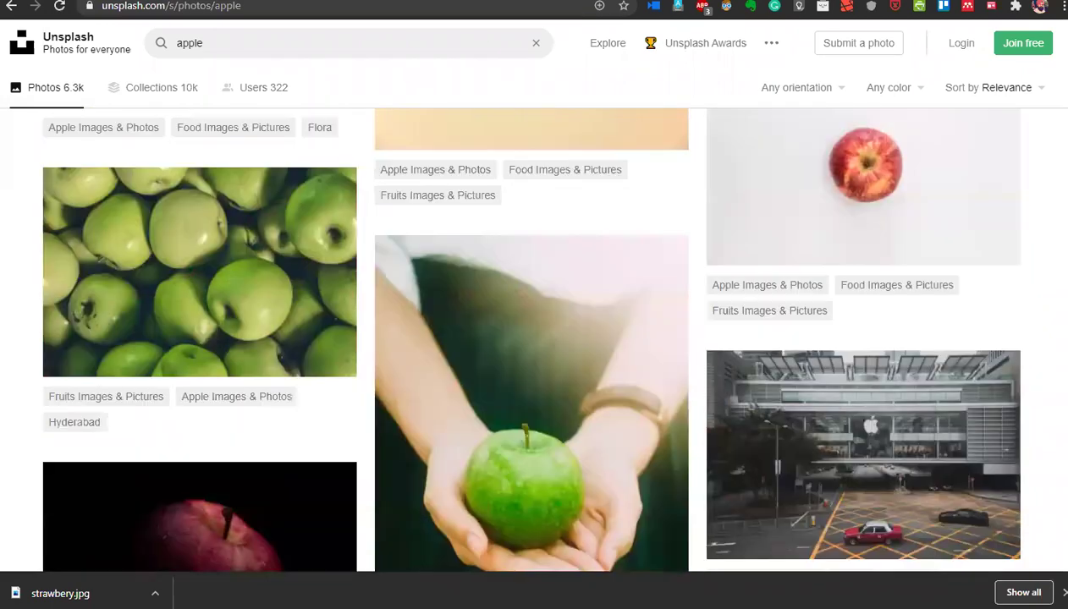
{"action": "scroll", "coordinate": [532, 338], "scroll_direction": "down", "scroll_amount": 1}
{"action": "scroll", "coordinate": [1039, 523], "scroll_direction": "down", "scroll_amount": 10}
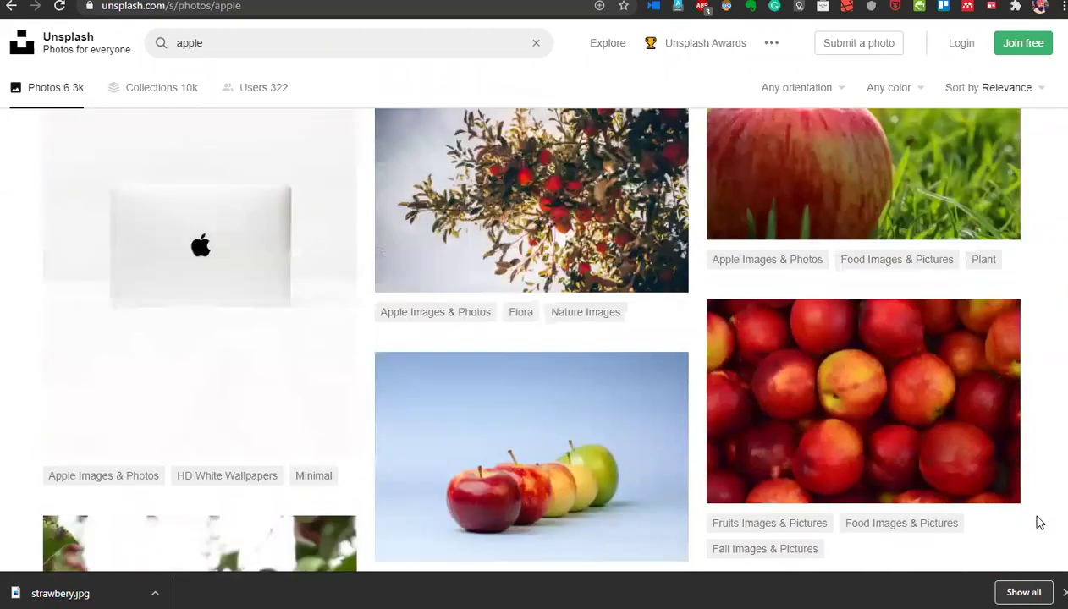
{"action": "scroll", "coordinate": [1039, 522], "scroll_direction": "down", "scroll_amount": 8}
Change the search to "green apple" and look through the results for a photo with a distinct green apple
{"action": "left_click", "coordinate": [204, 38]}
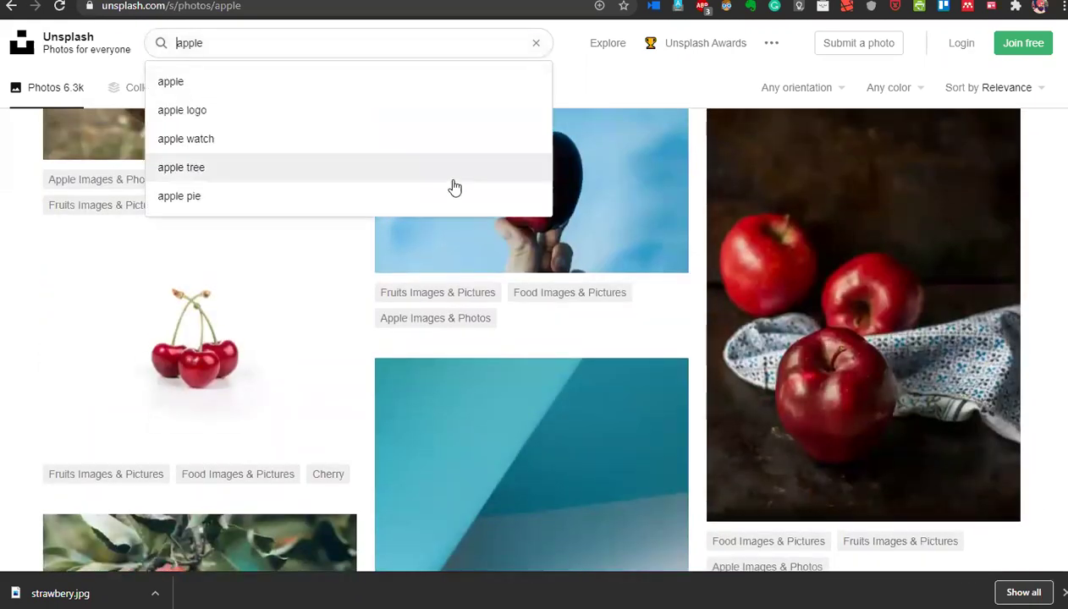
{"action": "type", "text": "green"}
{"action": "key", "text": "Return"}
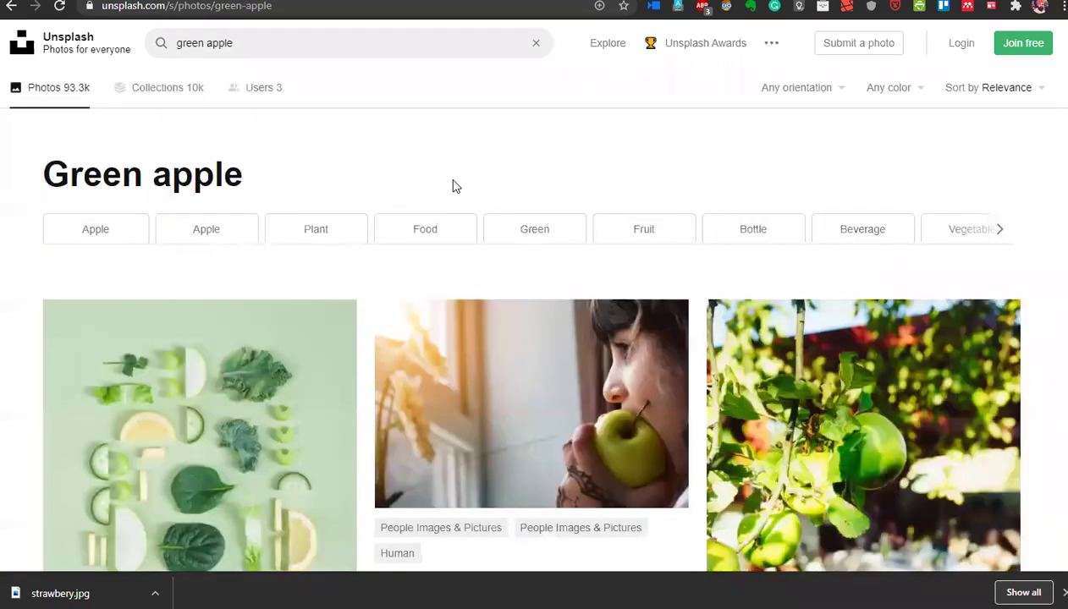
{"action": "scroll", "coordinate": [534, 338], "scroll_direction": "down", "scroll_amount": 15}
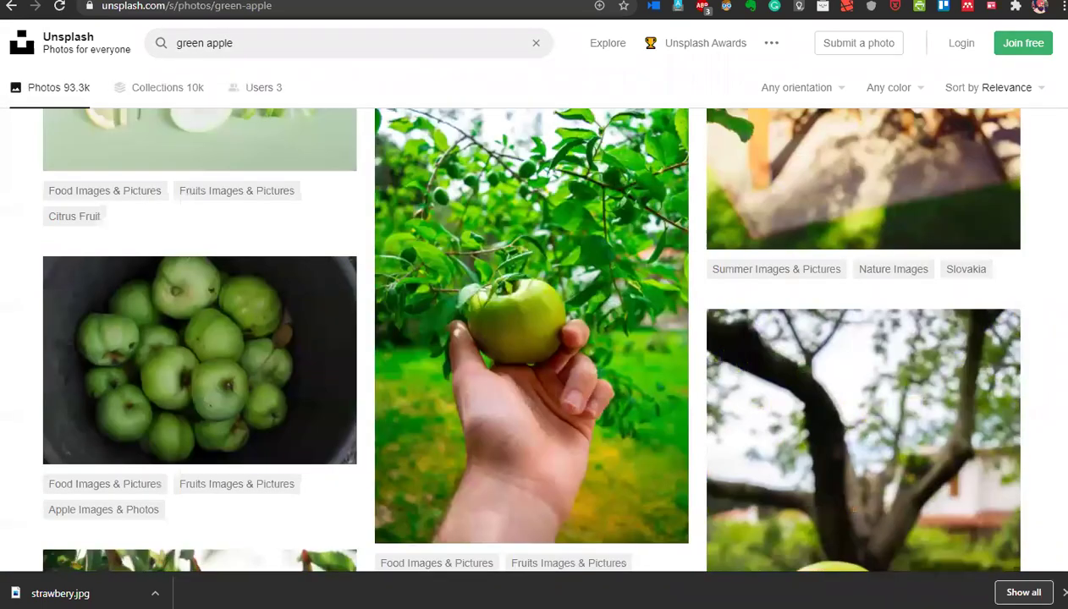
{"action": "scroll", "coordinate": [1040, 333], "scroll_direction": "down", "scroll_amount": 15}
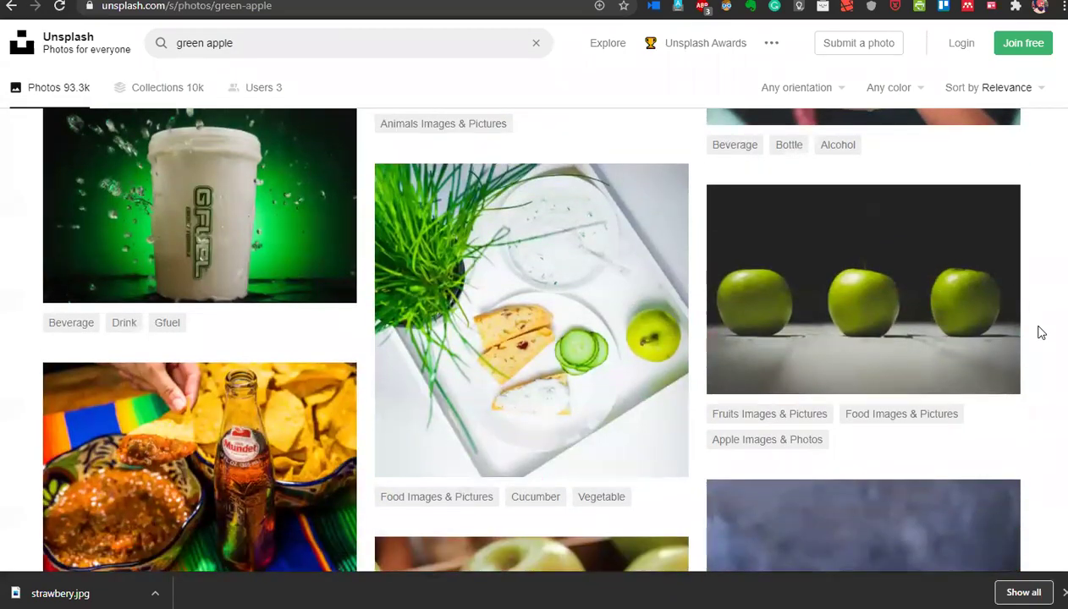
{"action": "scroll", "coordinate": [1033, 365], "scroll_direction": "down", "scroll_amount": 5}
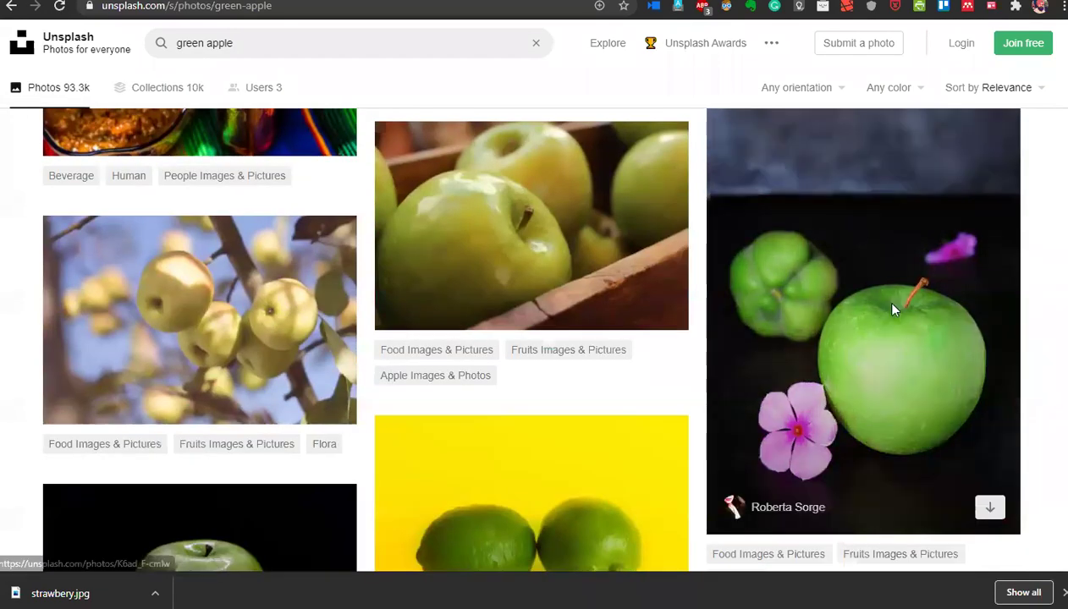
Download the photo of the green apple with pink flowers as apple.jpg into the Photoshop folder and switch back to Photoshop
{"action": "left_click", "coordinate": [915, 299]}
{"action": "left_click", "coordinate": [894, 70]}
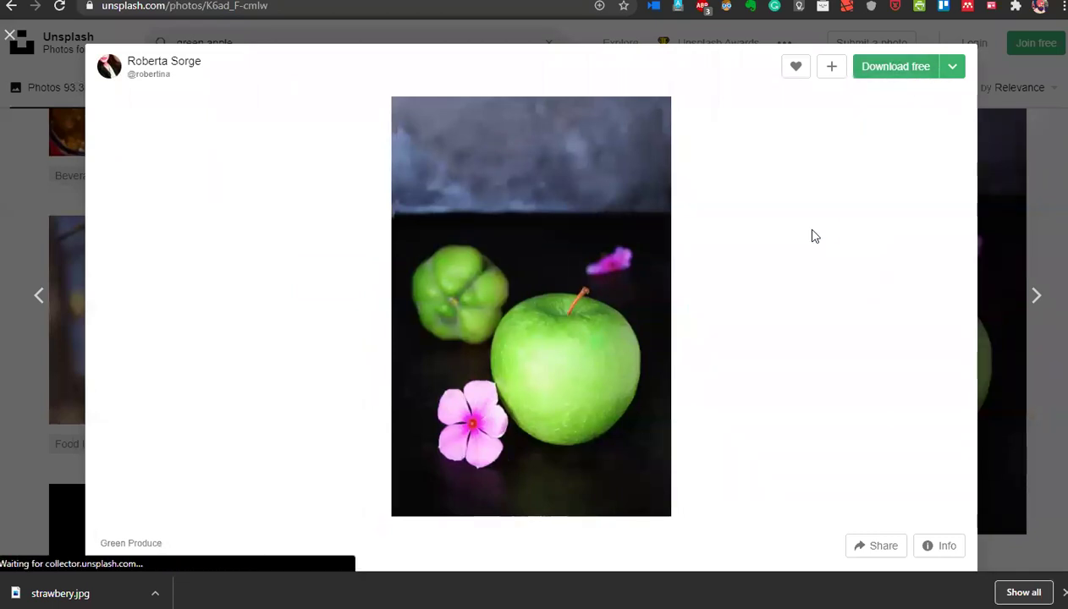
{"action": "type", "text": "ap"}
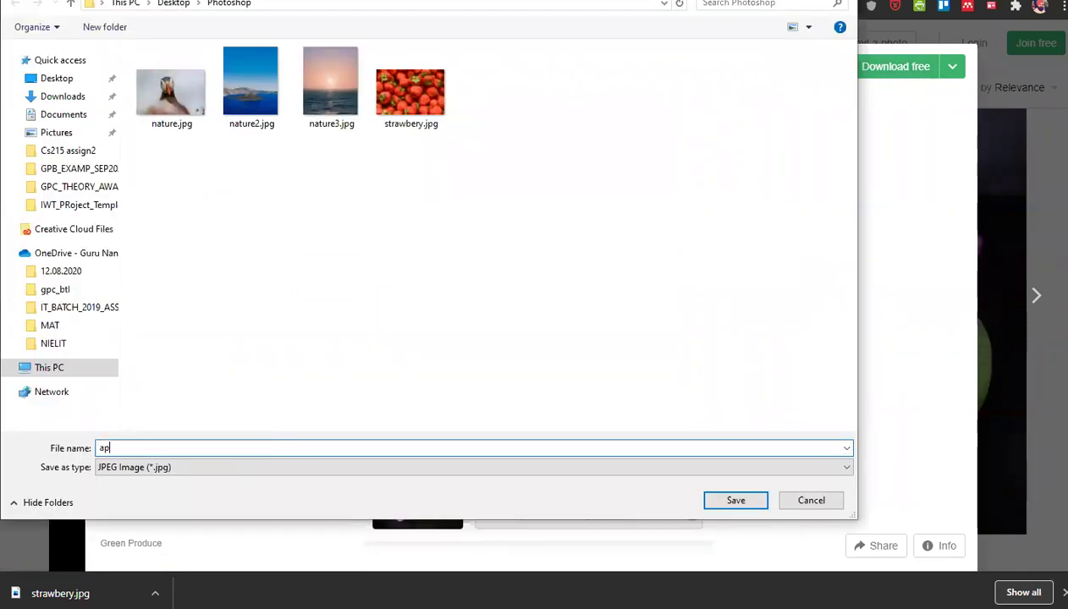
{"action": "type", "text": "ple.jpg"}
{"action": "key", "text": "Return"}
{"action": "left_click", "coordinate": [1032, 153]}
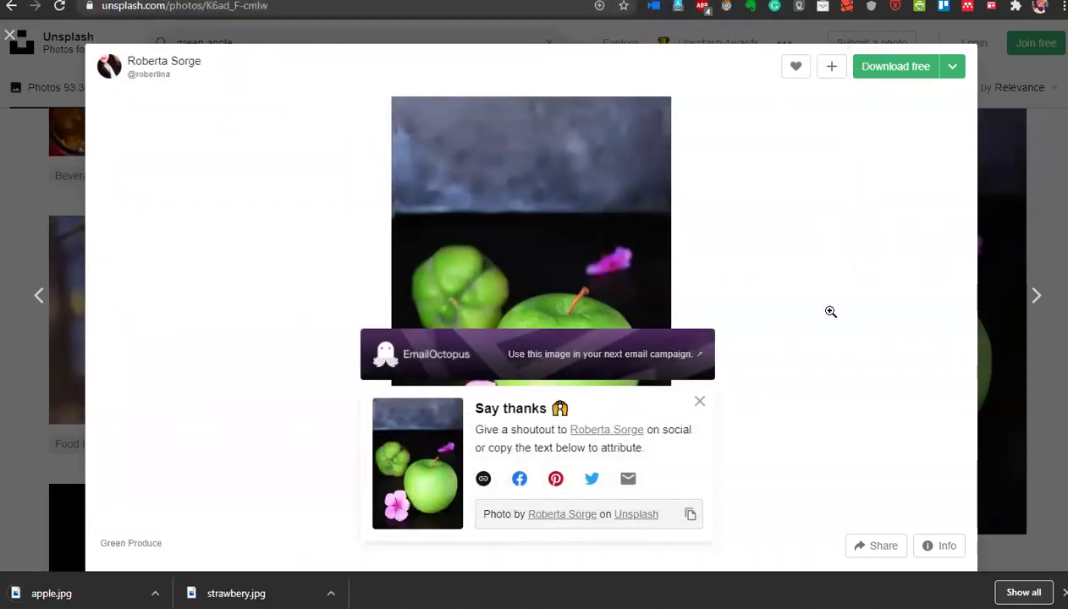
{"action": "key", "text": "alt+Tab"}
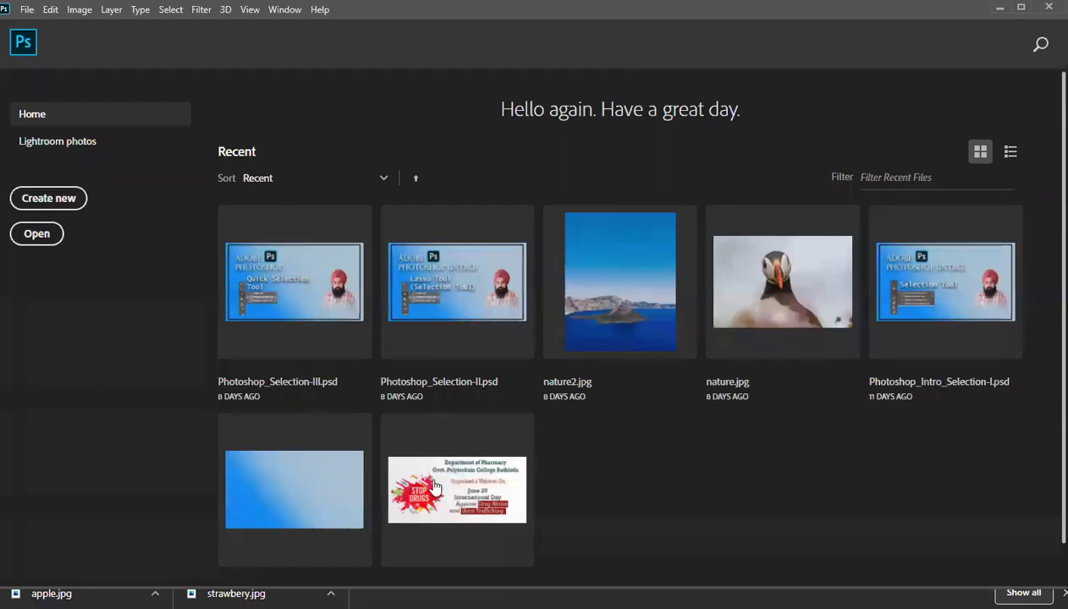
Open strawbery.jpg from the Photoshop folder on the Desktop
{"action": "left_click", "coordinate": [34, 232]}
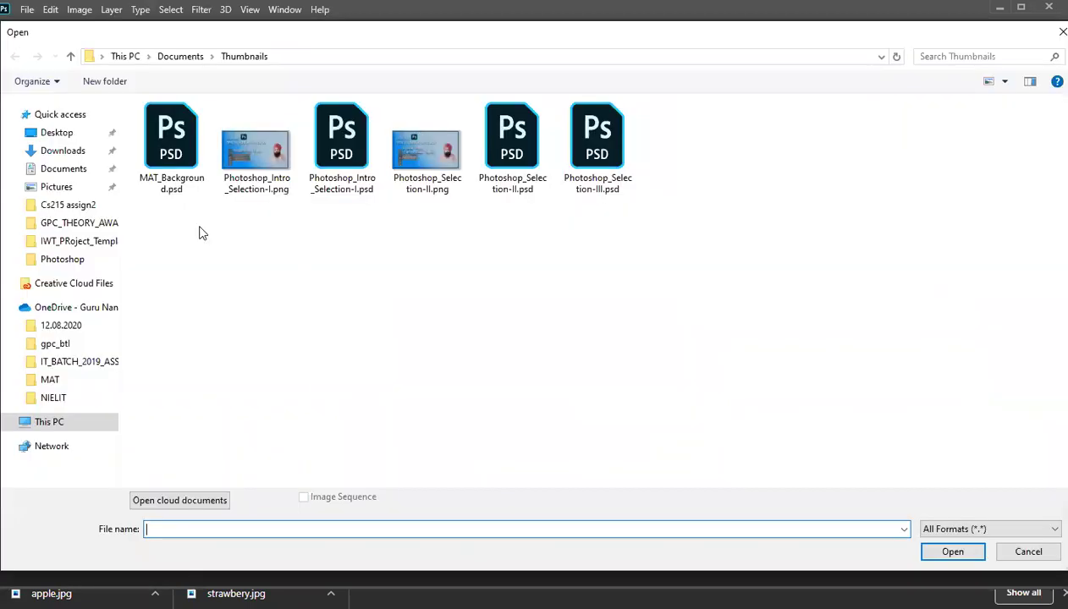
{"action": "left_click", "coordinate": [48, 139]}
{"action": "double_click", "coordinate": [496, 154]}
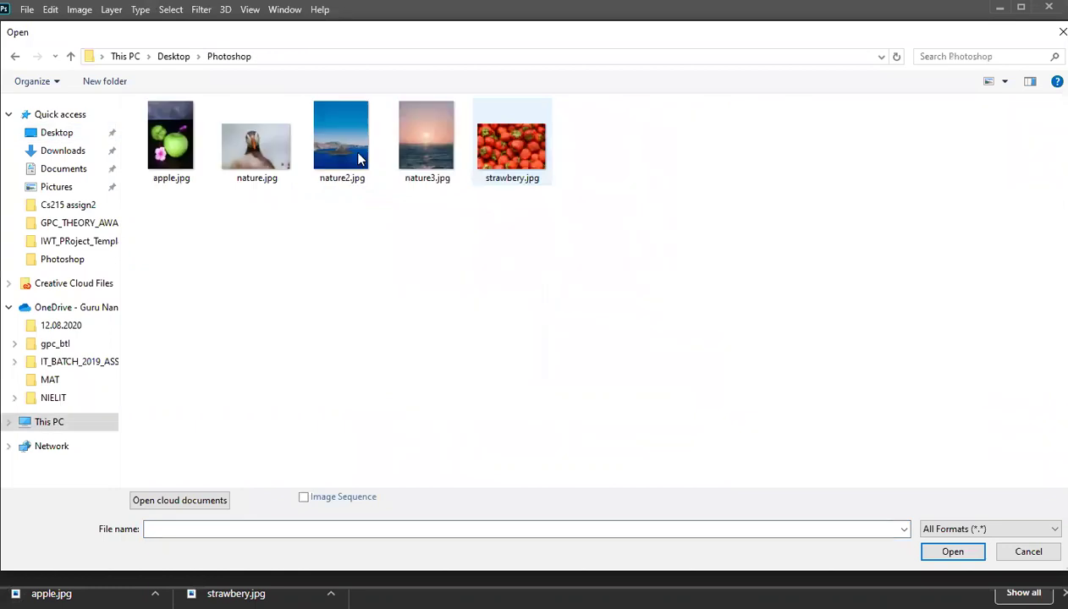
{"action": "double_click", "coordinate": [492, 143]}
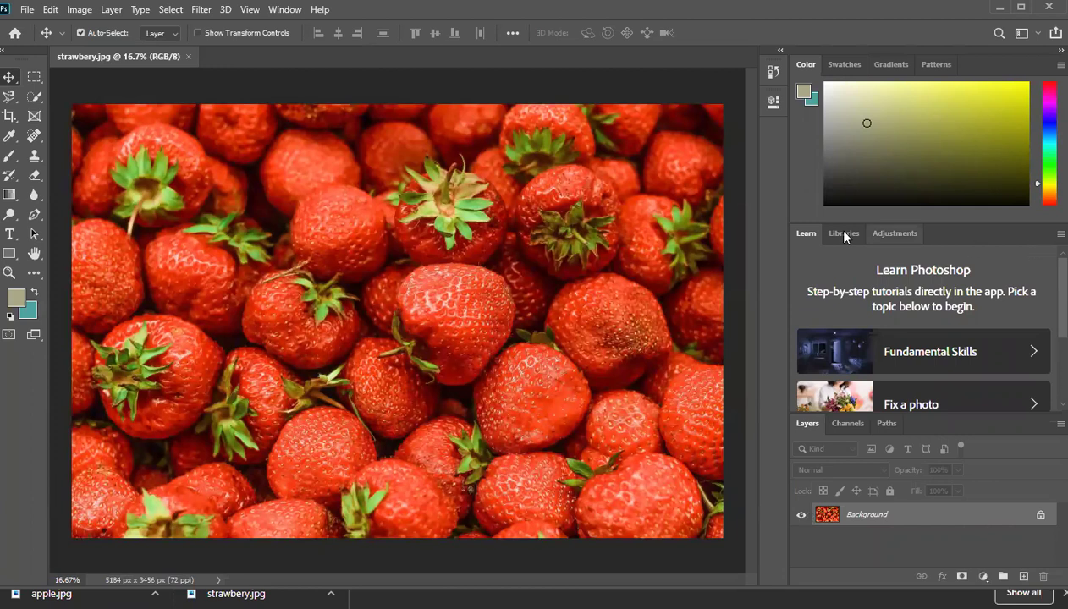
Close the Learn, Libraries and Adjustments panels and widen the remaining column with the Color and Layers panels
{"action": "scroll", "coordinate": [922, 339], "scroll_direction": "down", "scroll_amount": 3}
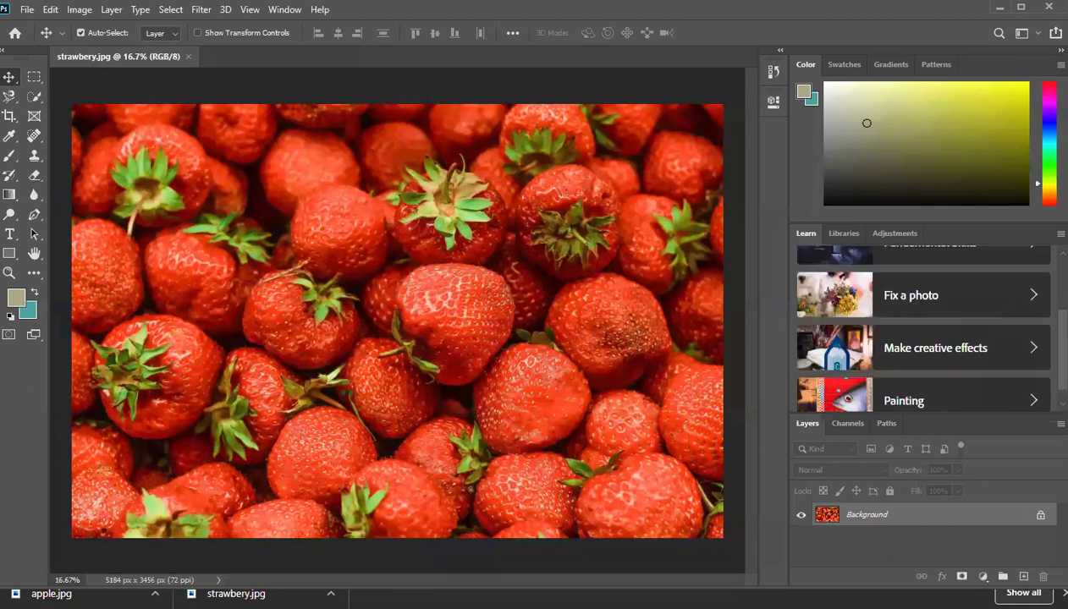
{"action": "left_click", "coordinate": [1034, 383]}
{"action": "scroll", "coordinate": [922, 326], "scroll_direction": "down", "scroll_amount": 2}
{"action": "scroll", "coordinate": [922, 326], "scroll_direction": "up", "scroll_amount": 10}
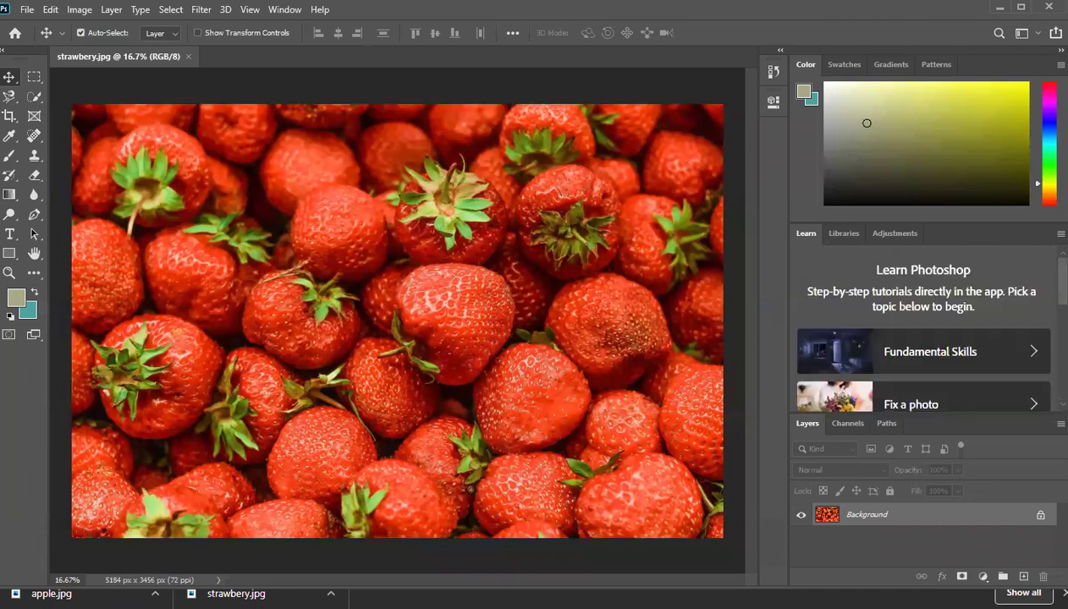
{"action": "left_click", "coordinate": [846, 234]}
{"action": "left_click", "coordinate": [804, 234]}
{"action": "right_click", "coordinate": [812, 239]}
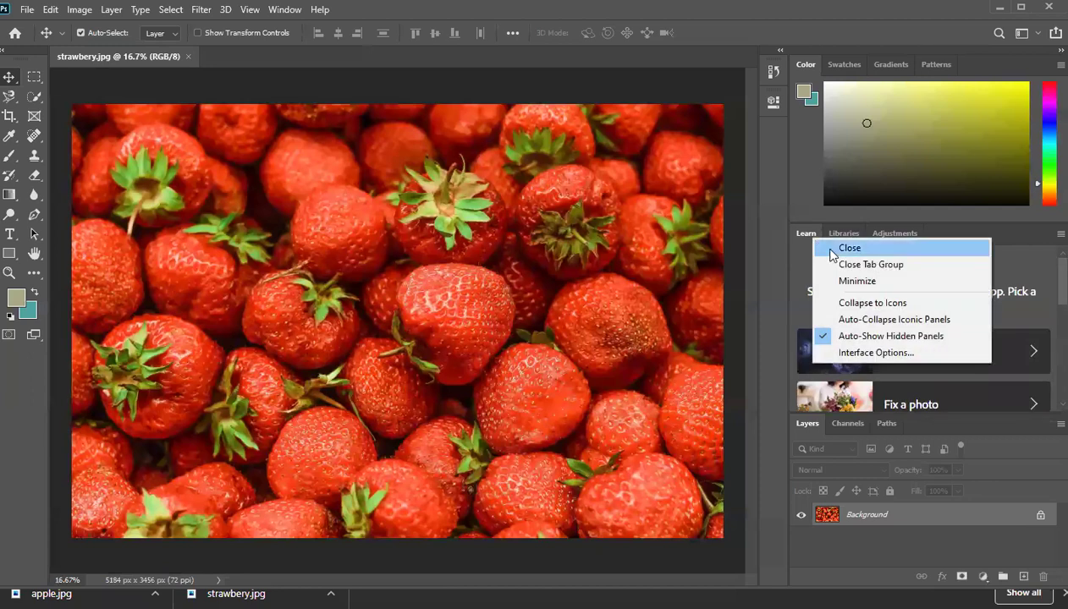
{"action": "left_click", "coordinate": [832, 253]}
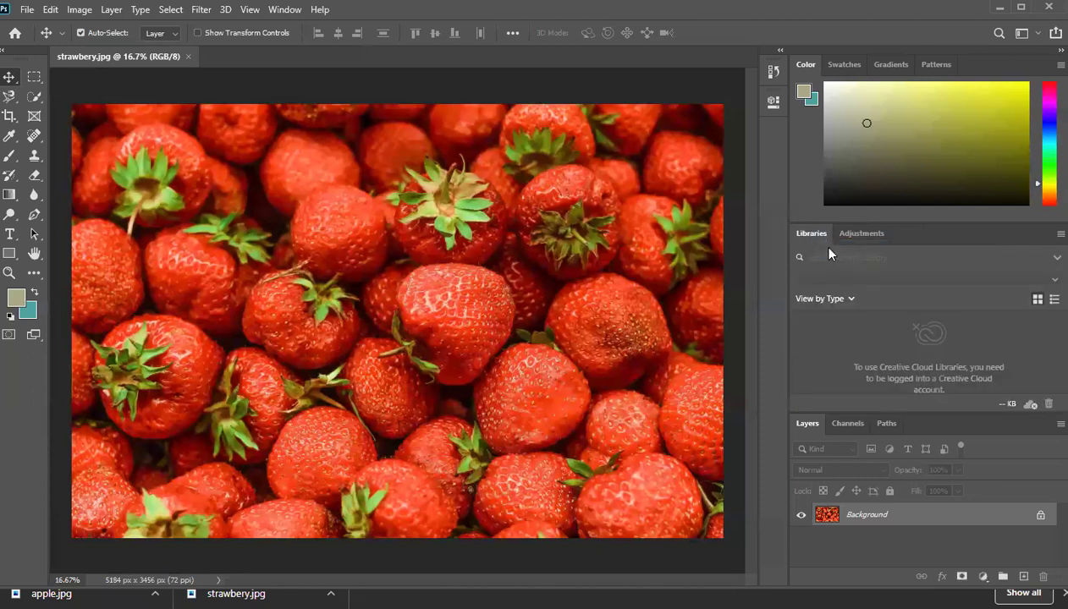
{"action": "right_click", "coordinate": [805, 237]}
{"action": "left_click", "coordinate": [817, 243]}
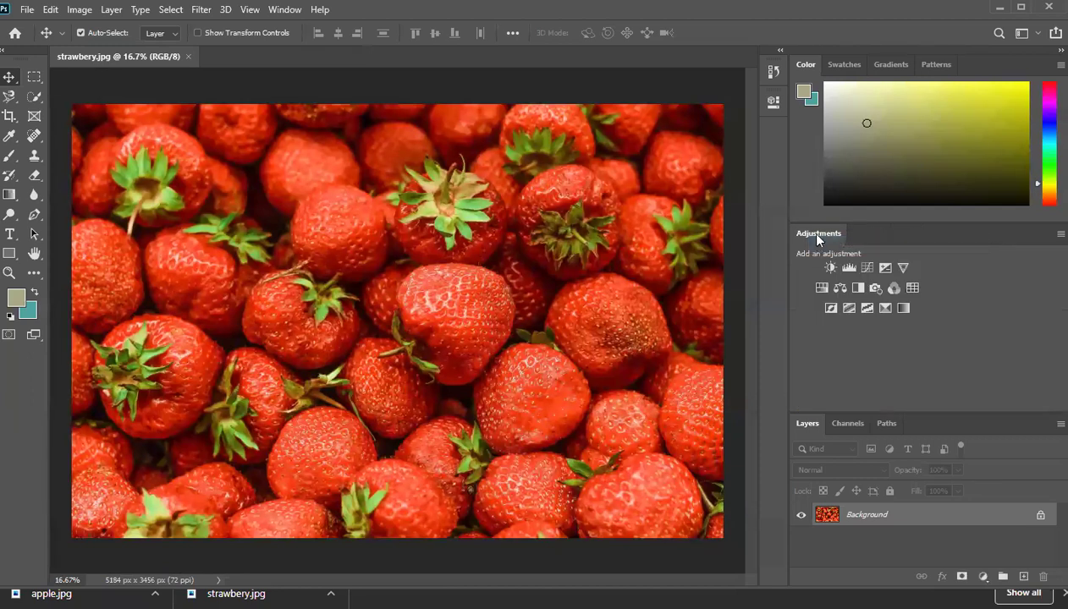
{"action": "right_click", "coordinate": [817, 237]}
{"action": "left_click", "coordinate": [826, 245]}
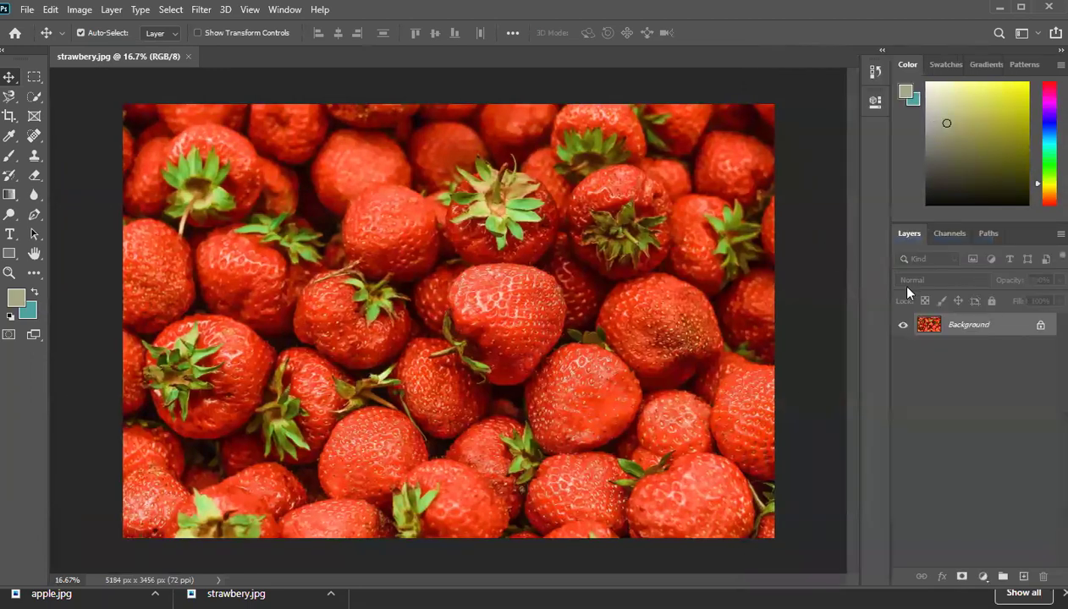
{"action": "left_click_drag", "start_coordinate": [888, 365], "coordinate": [816, 359]}
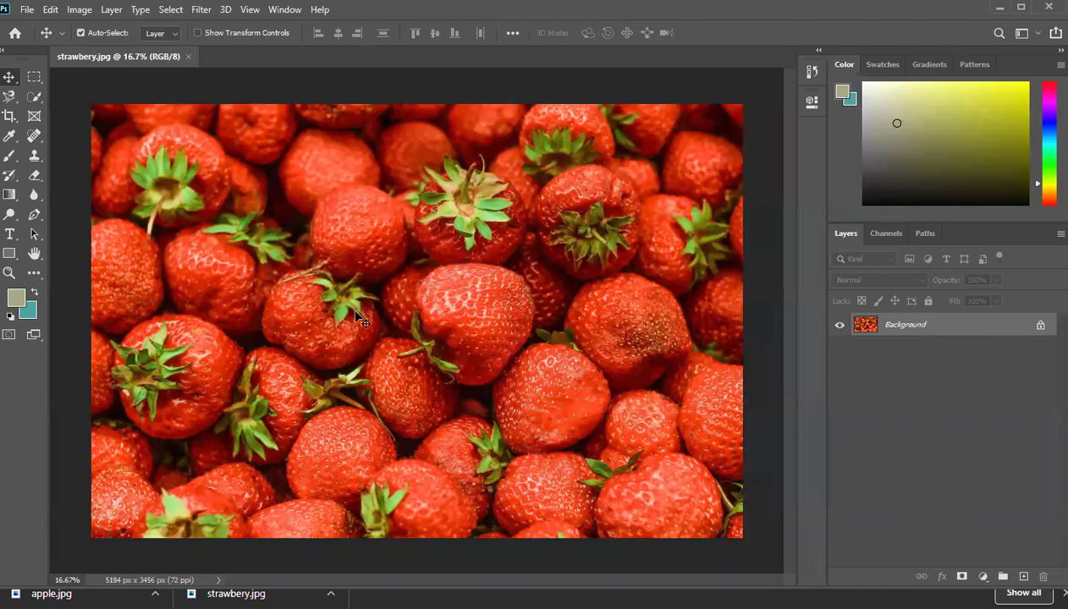
Paint five freehand strokes with the Brush tool across the strawberries in the middle of the Background layer
{"action": "left_click", "coordinate": [10, 156]}
{"action": "left_click_drag", "start_coordinate": [385, 212], "coordinate": [464, 230]}
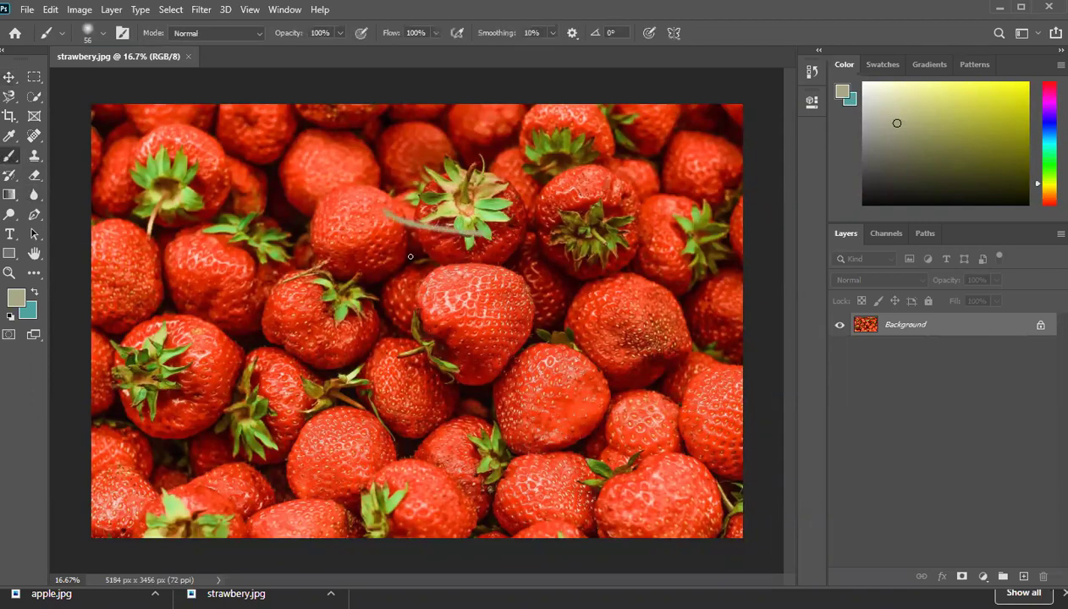
{"action": "left_click_drag", "start_coordinate": [396, 258], "coordinate": [496, 274]}
{"action": "left_click_drag", "start_coordinate": [412, 314], "coordinate": [499, 343]}
{"action": "left_click_drag", "start_coordinate": [382, 288], "coordinate": [516, 322]}
{"action": "left_click_drag", "start_coordinate": [365, 340], "coordinate": [651, 387]}
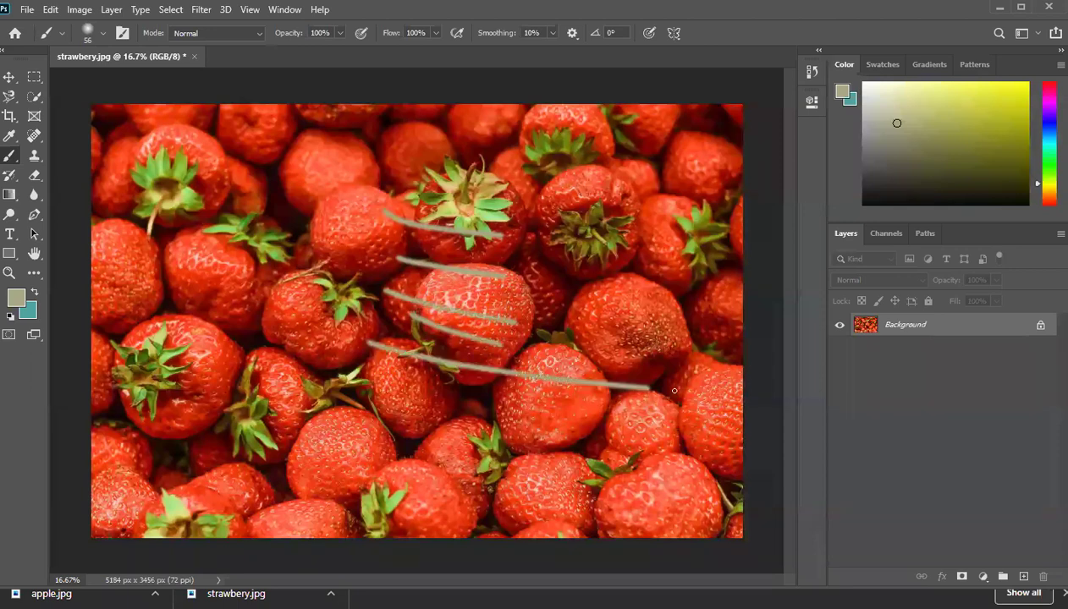
Undo all five brush strokes on the strawberry photo
{"action": "key", "text": "ctrl+z"}
{"action": "key", "text": "ctrl+z"}
{"action": "key", "text": "ctrl+z"}
{"action": "key", "text": "ctrl+z"}
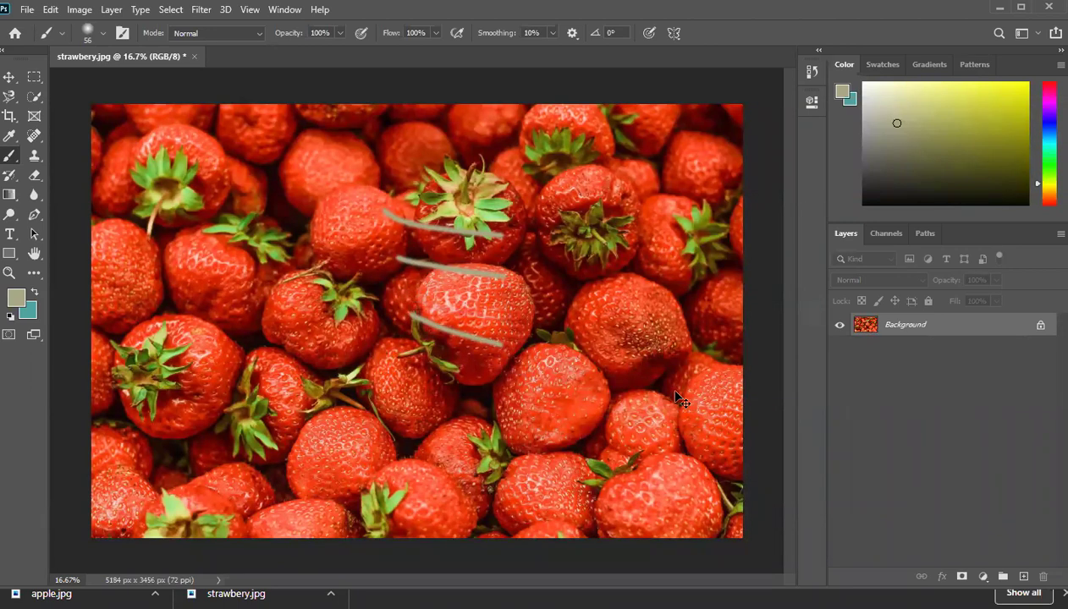
{"action": "key", "text": "ctrl+z"}
Try to move the locked Background layer with the Move tool, and convert it to a normal layer named Layer 0
{"action": "left_click", "coordinate": [8, 77]}
{"action": "left_click", "coordinate": [324, 318]}
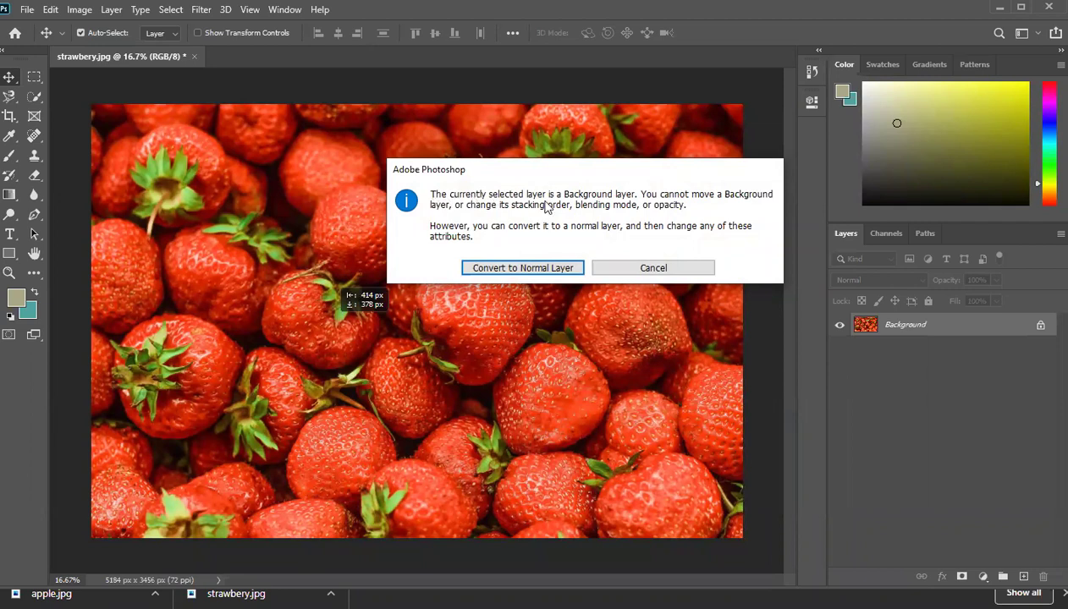
{"action": "left_click", "coordinate": [655, 268]}
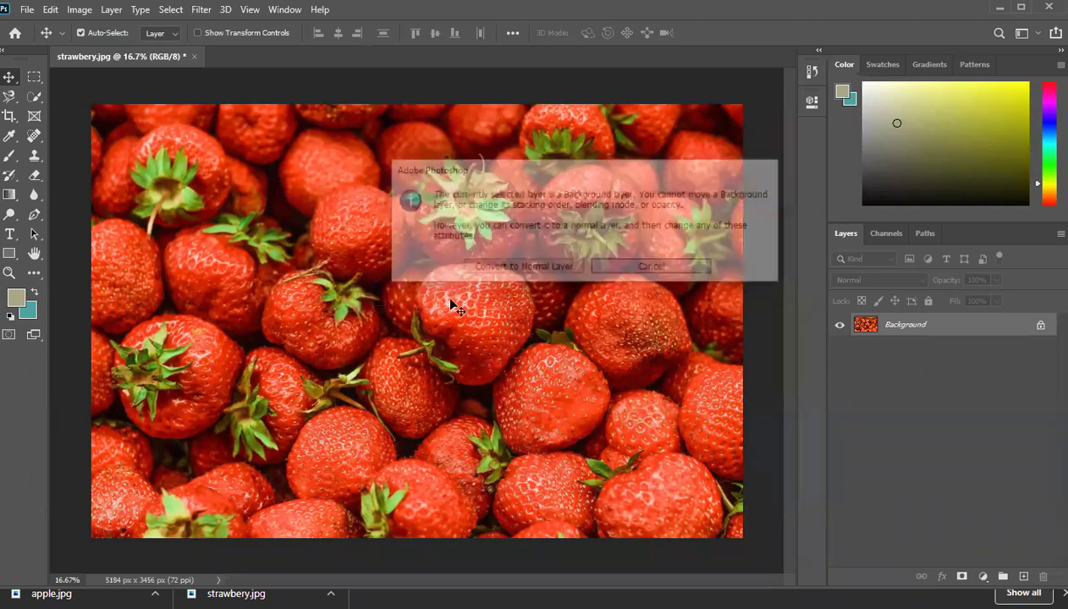
{"action": "double_click", "coordinate": [923, 330]}
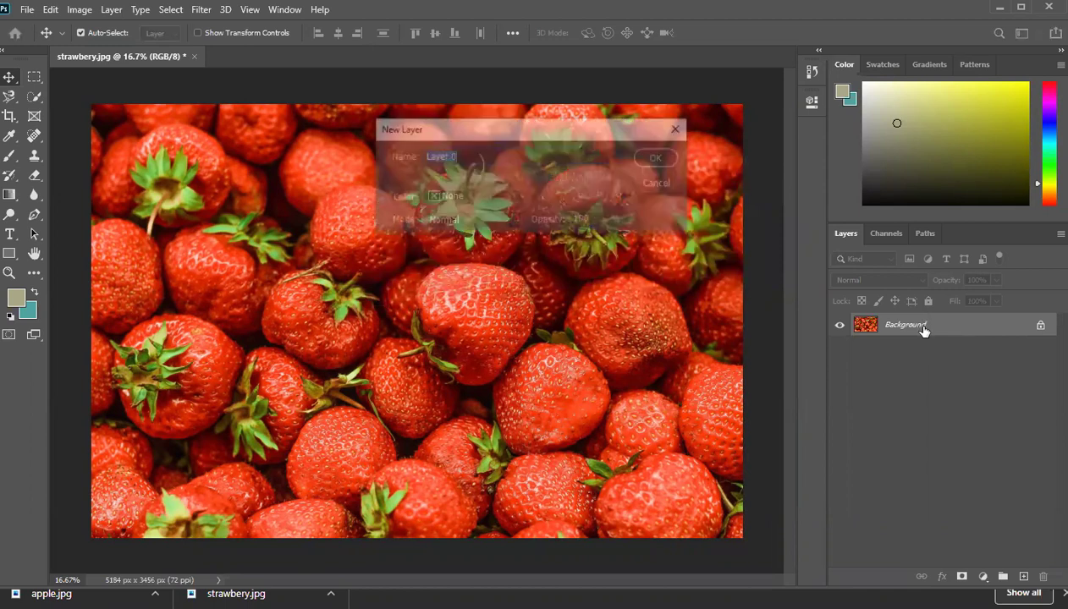
{"action": "left_click", "coordinate": [658, 159]}
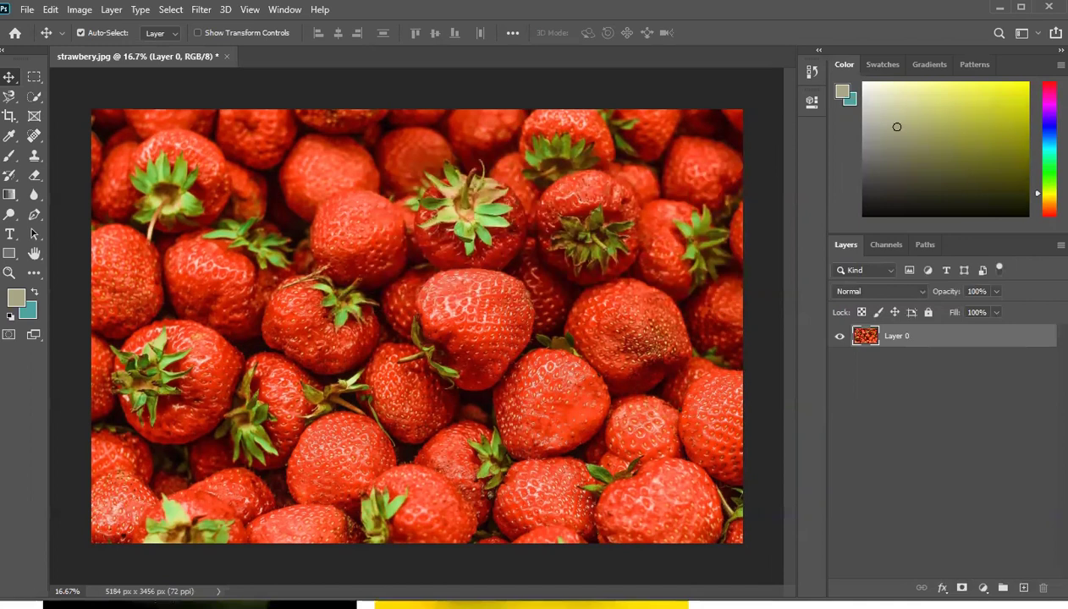
Add a new layer above Layer 0 and fill it with the teal background colour, followed by the khaki foreground colour
{"action": "left_click", "coordinate": [1023, 576]}
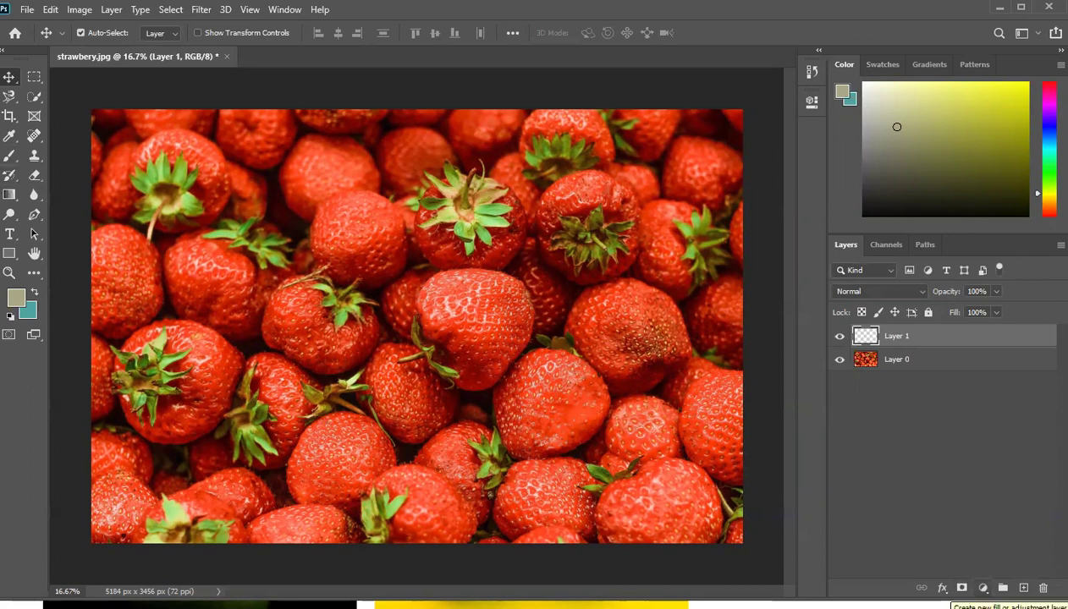
{"action": "key", "text": "ctrl+BackSpace"}
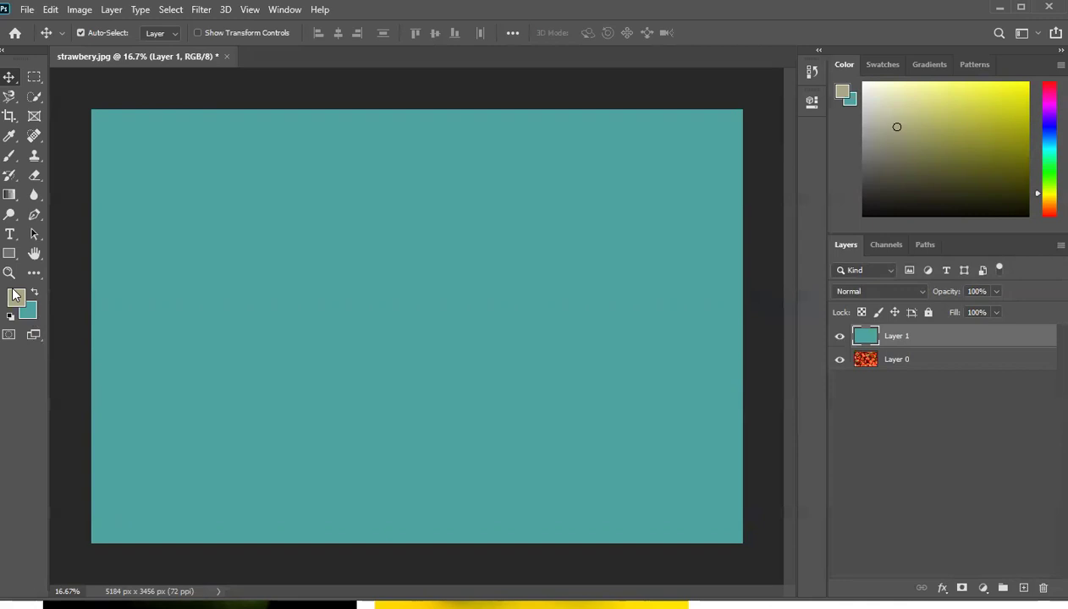
{"action": "key", "text": "alt+BackSpace"}
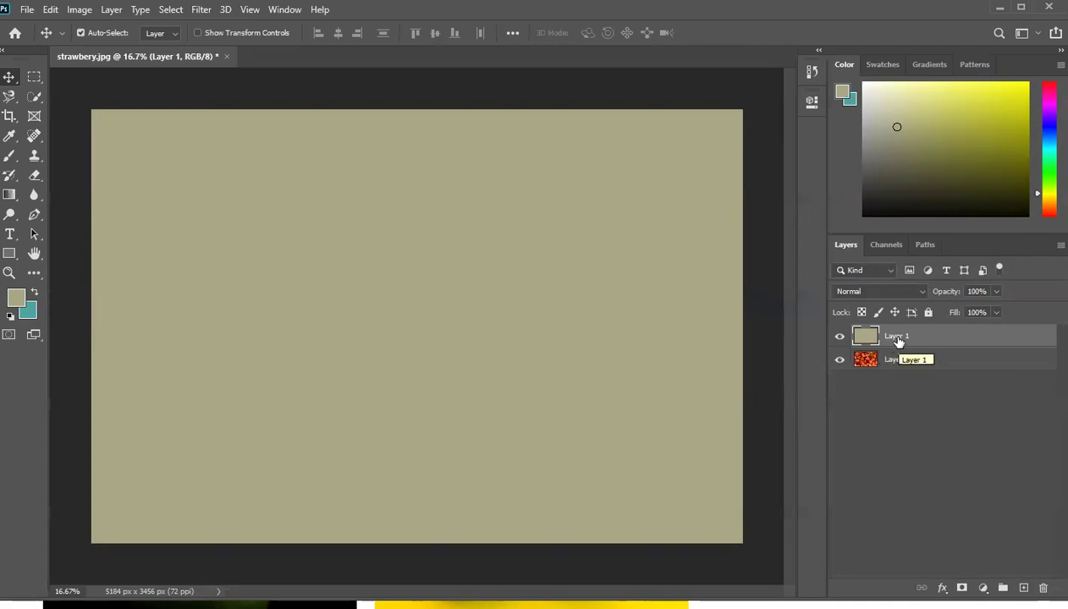
Lower the opacity of the khaki Layer 1 to 72% and deselect the layer
{"action": "left_click", "coordinate": [996, 293]}
{"action": "left_click_drag", "start_coordinate": [943, 316], "coordinate": [960, 317]}
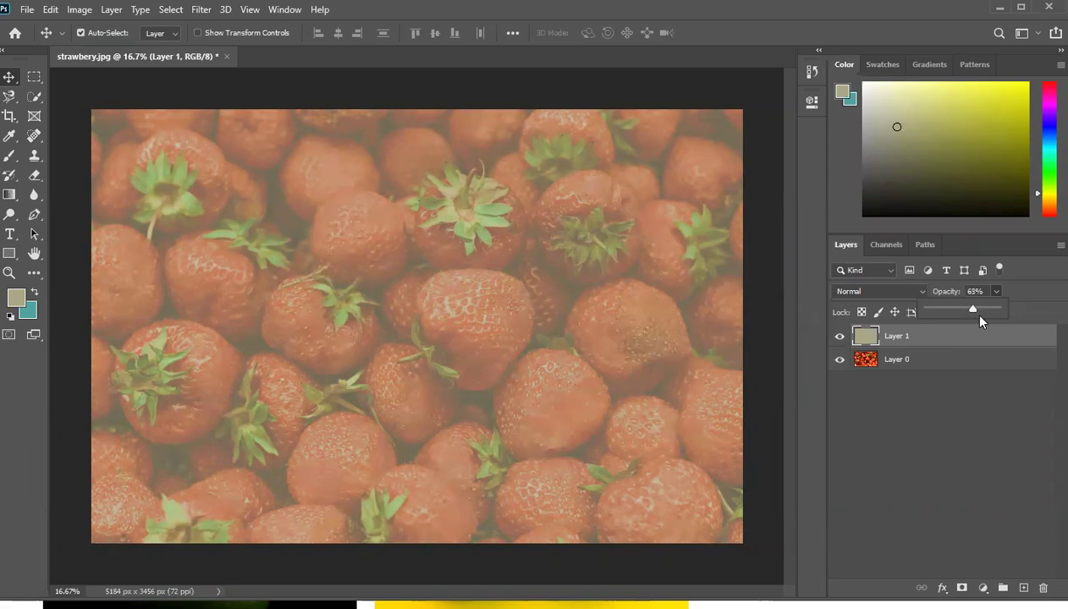
{"action": "left_click", "coordinate": [979, 315]}
{"action": "left_click", "coordinate": [977, 315]}
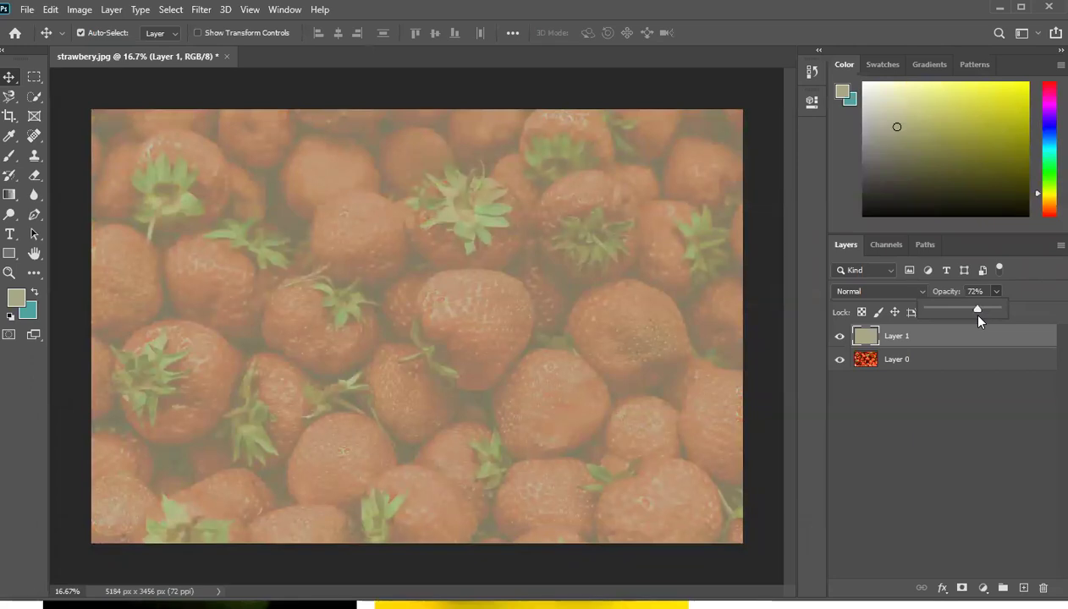
{"action": "left_click", "coordinate": [948, 410]}
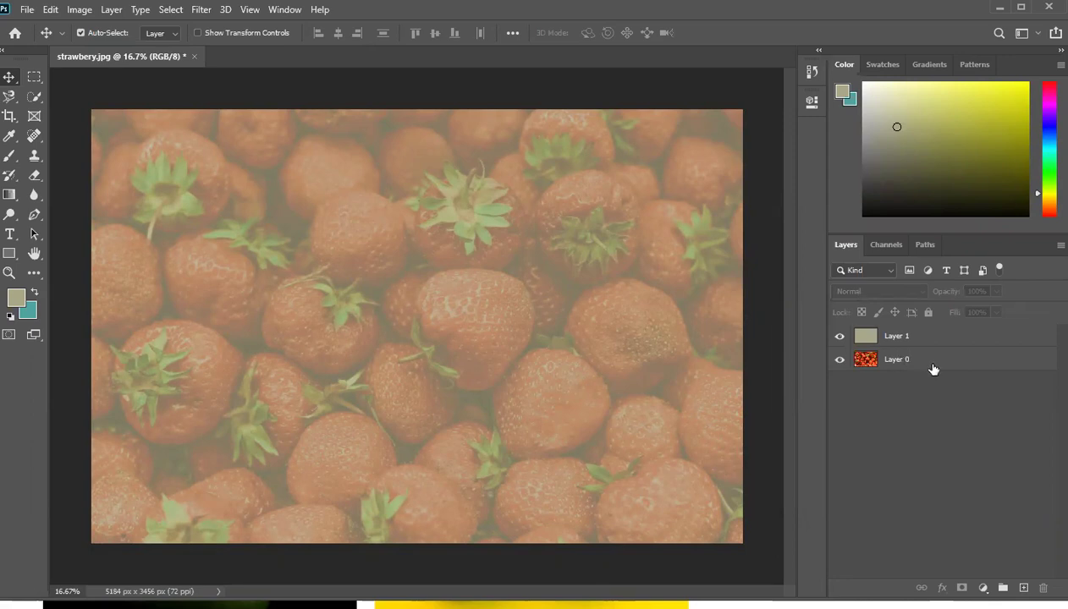
Move the strawberry Layer 0 above Layer 1 and set Layer 1's opacity to 100%
{"action": "left_click", "coordinate": [905, 361]}
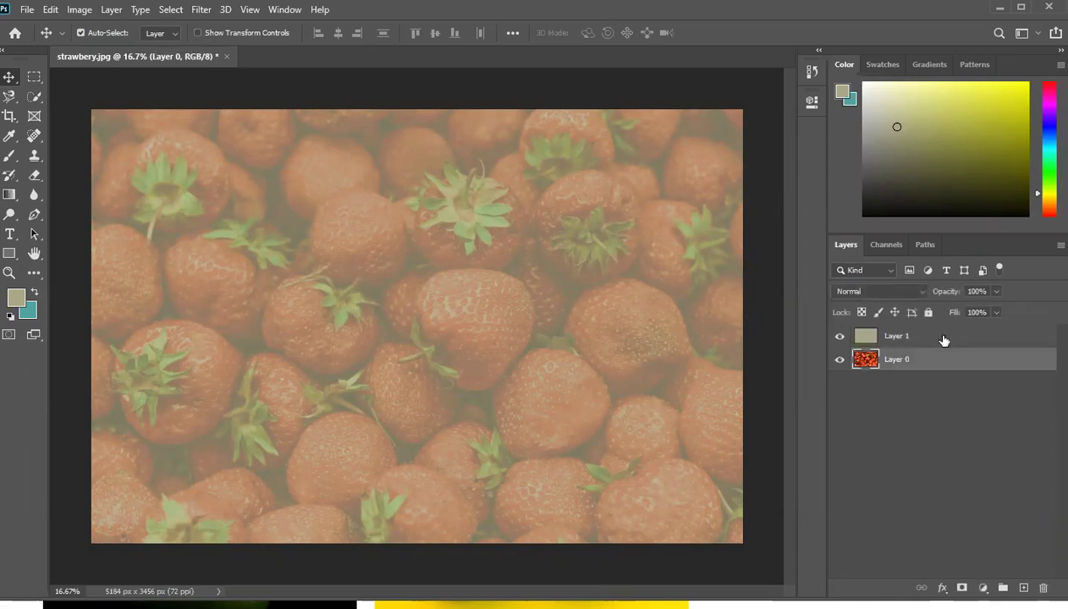
{"action": "left_click_drag", "start_coordinate": [883, 367], "coordinate": [888, 333]}
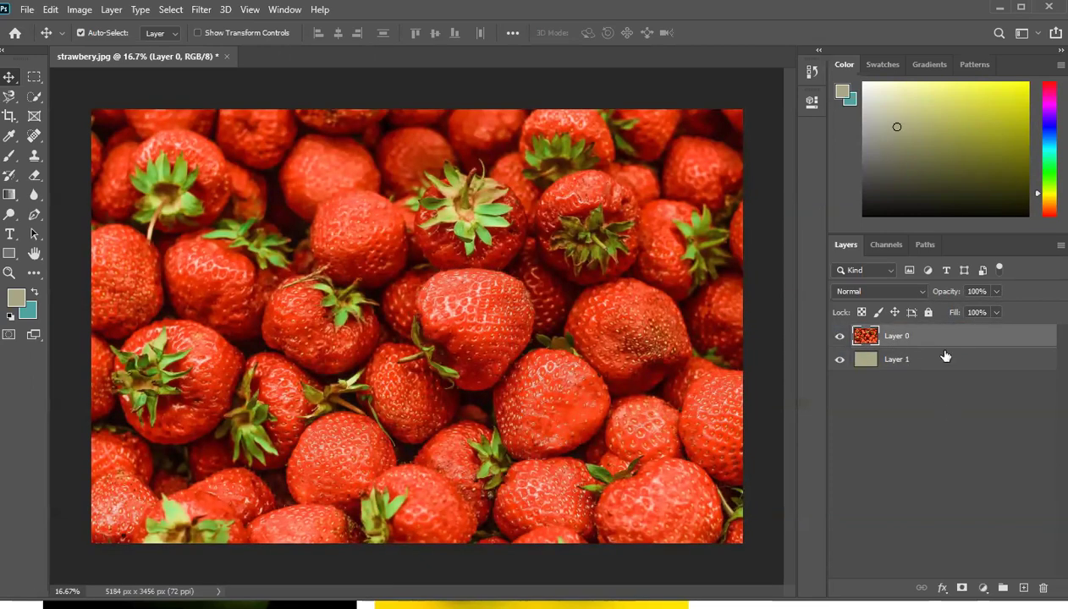
{"action": "left_click", "coordinate": [900, 361]}
{"action": "left_click", "coordinate": [996, 291]}
{"action": "left_click_drag", "start_coordinate": [995, 311], "coordinate": [1024, 313]}
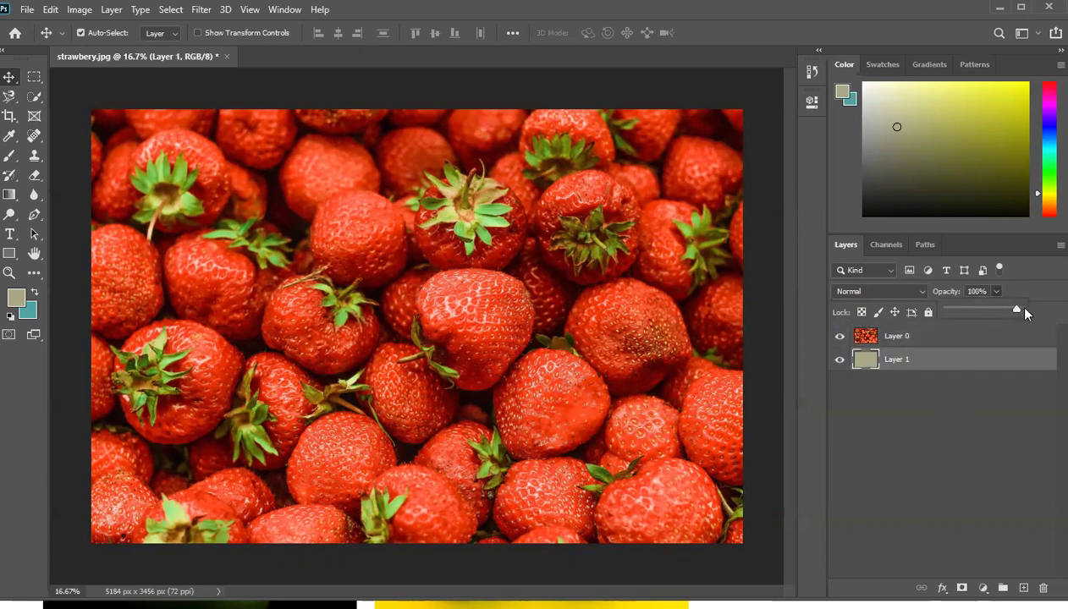
Lower the opacity of the strawberry Layer 0 to about 38% and deselect the layer
{"action": "left_click", "coordinate": [892, 337]}
{"action": "left_click", "coordinate": [995, 291]}
{"action": "left_click_drag", "start_coordinate": [989, 313], "coordinate": [954, 313]}
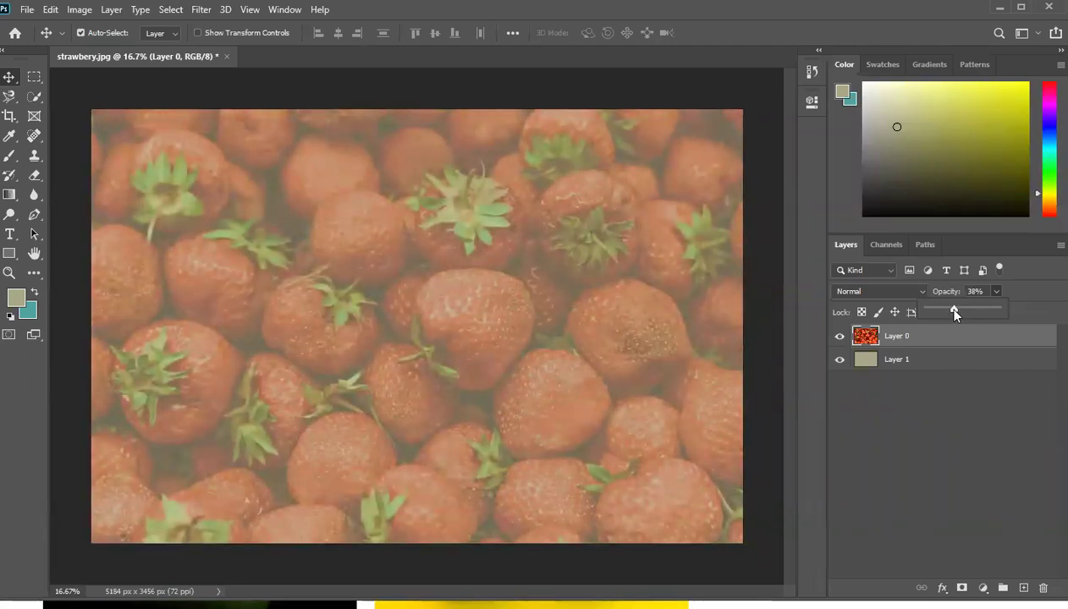
{"action": "left_click_drag", "start_coordinate": [954, 313], "coordinate": [950, 315]}
{"action": "left_click", "coordinate": [895, 409]}
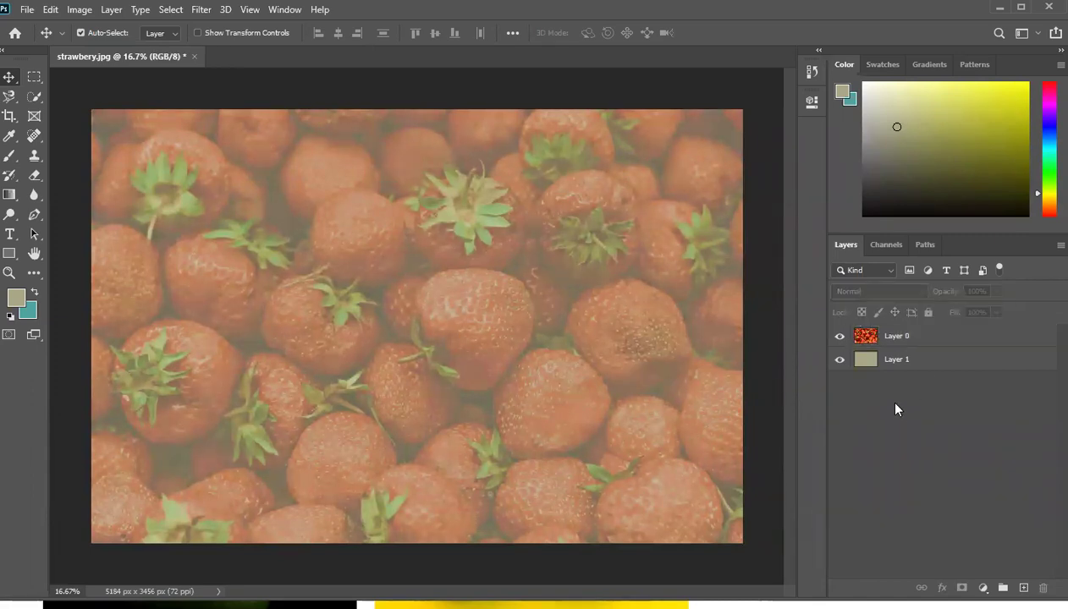
Set the opacity of the strawberry Layer 0 back to 100%
{"action": "left_click", "coordinate": [913, 336]}
{"action": "left_click", "coordinate": [998, 292]}
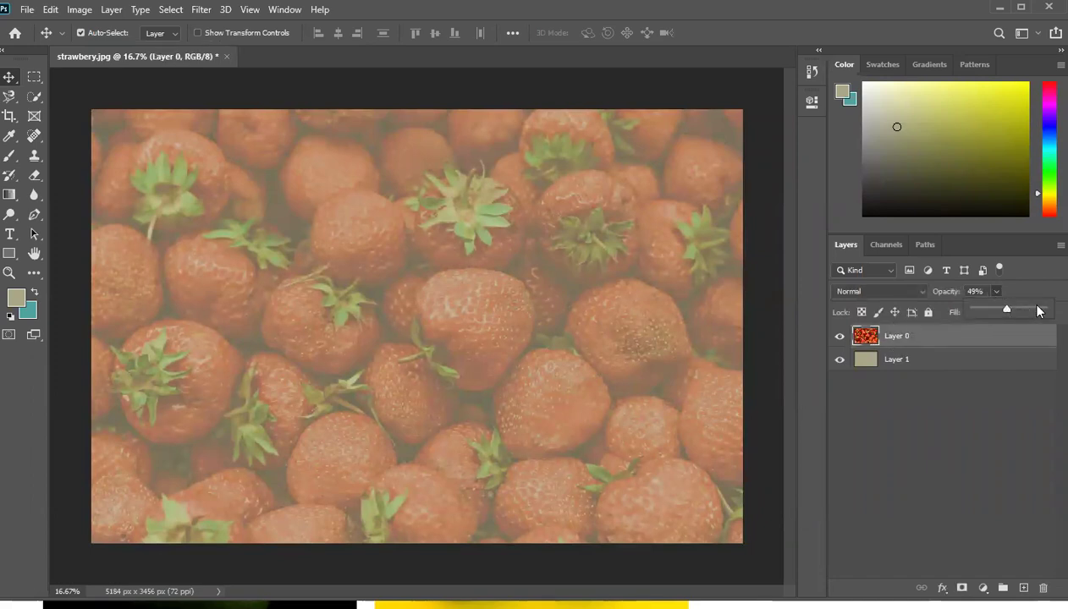
{"action": "left_click", "coordinate": [1040, 310]}
{"action": "left_click", "coordinate": [1015, 389]}
Lower the fill of the strawberry Layer 0 to 41%
{"action": "left_click", "coordinate": [980, 334]}
{"action": "left_click", "coordinate": [996, 312]}
{"action": "left_click_drag", "start_coordinate": [993, 332], "coordinate": [956, 332]}
{"action": "left_click", "coordinate": [926, 400]}
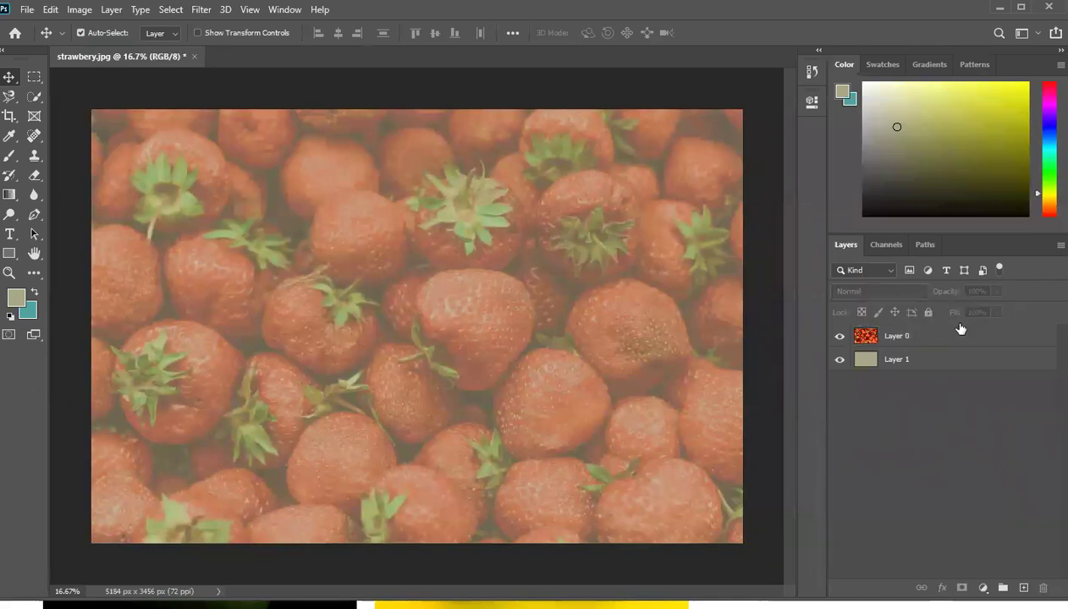
{"action": "left_click", "coordinate": [925, 337]}
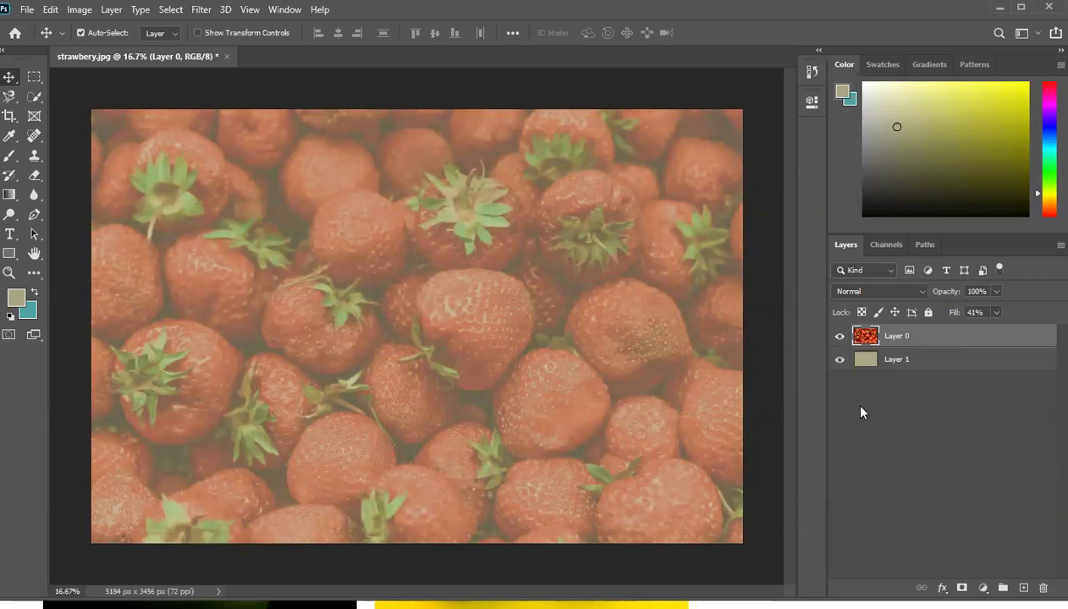
Pick Layer 0 from the layers under the pointer on the canvas and shift it to the right and slightly down
{"action": "left_click", "coordinate": [922, 363]}
{"action": "right_click", "coordinate": [923, 364]}
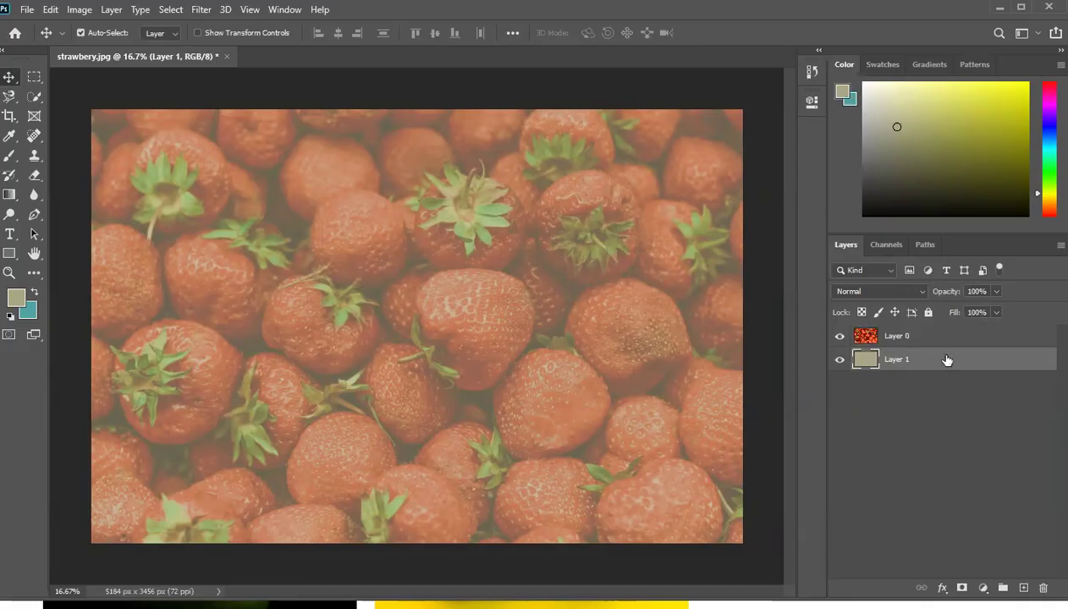
{"action": "right_click", "coordinate": [315, 291]}
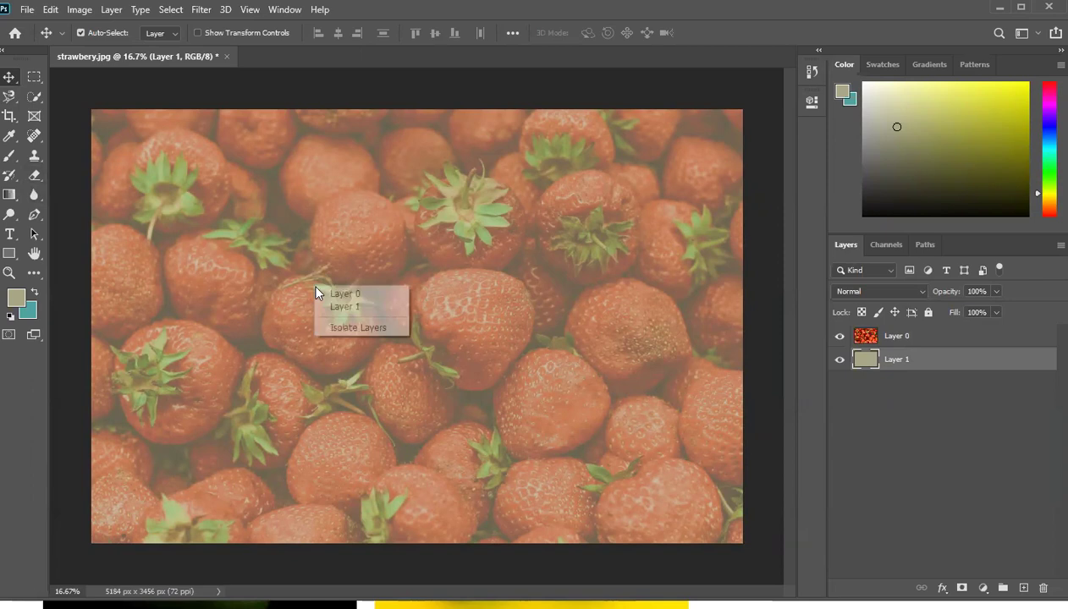
{"action": "left_click", "coordinate": [341, 293]}
{"action": "left_click_drag", "start_coordinate": [340, 293], "coordinate": [549, 335]}
Pick Layer 1 from the exposed khaki area of the canvas and move it down toward the canvas's lower edge
{"action": "right_click", "coordinate": [236, 298]}
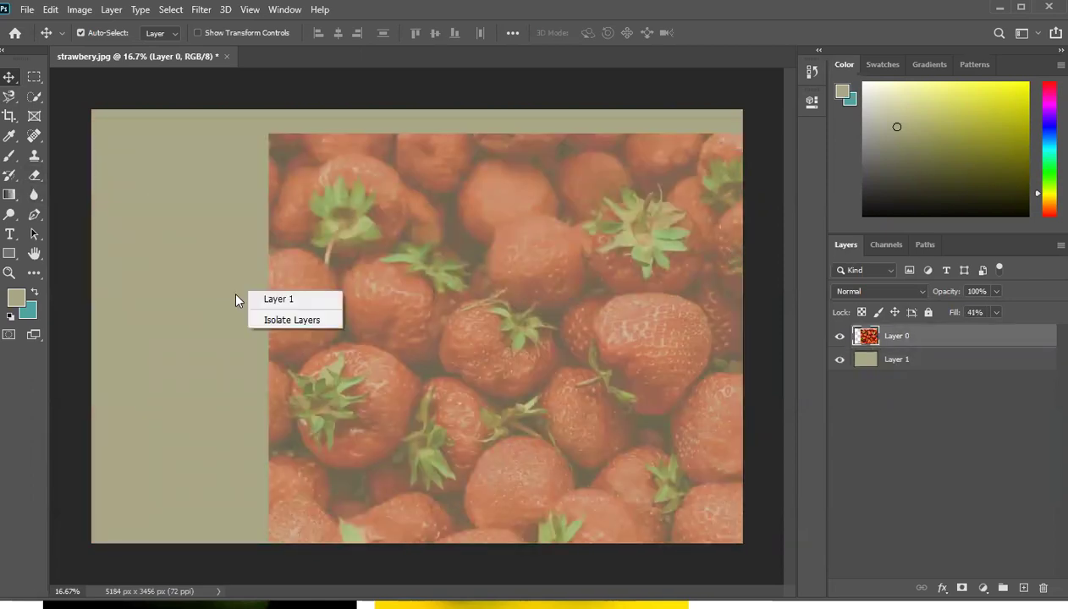
{"action": "left_click", "coordinate": [278, 298]}
{"action": "left_click_drag", "start_coordinate": [388, 336], "coordinate": [287, 605]}
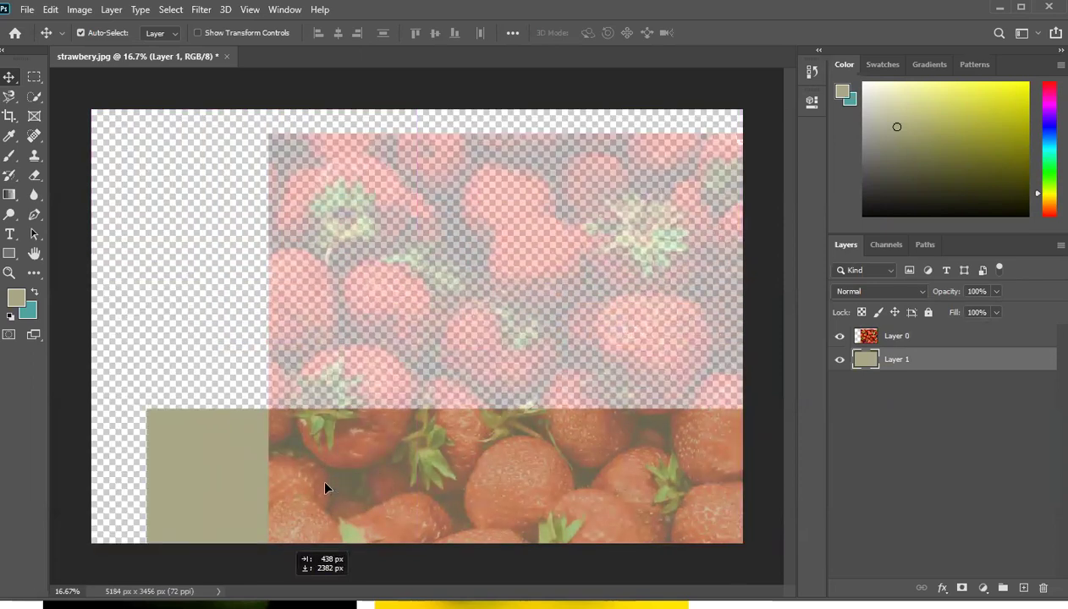
Undo the layer moves and the lowered fill of the strawberry Layer 0
{"action": "left_click_drag", "start_coordinate": [324, 488], "coordinate": [325, 488]}
{"action": "left_click", "coordinate": [465, 314]}
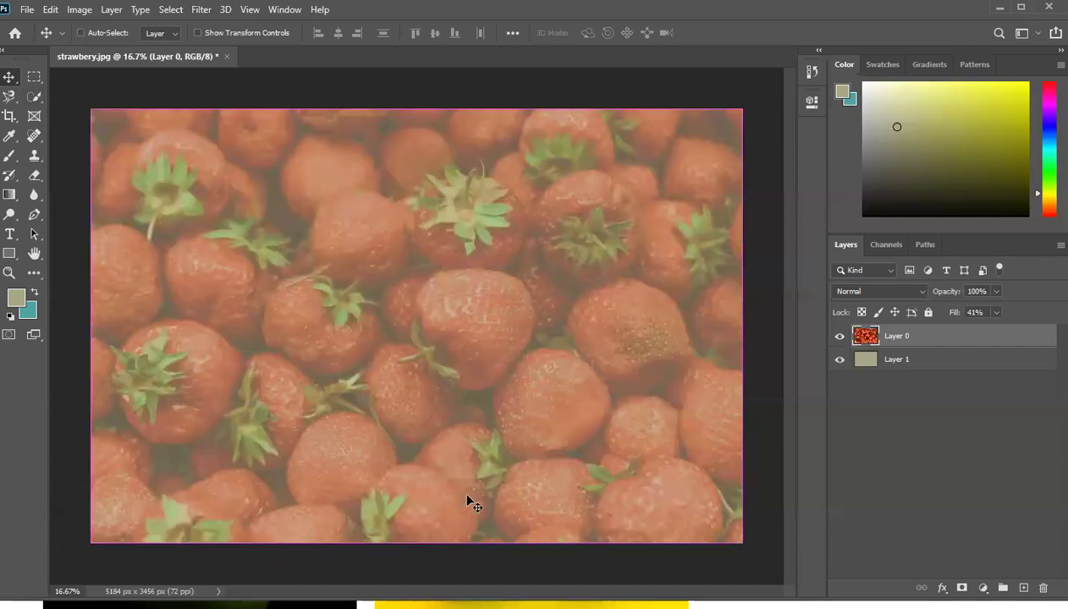
{"action": "key", "text": "ctrl+z"}
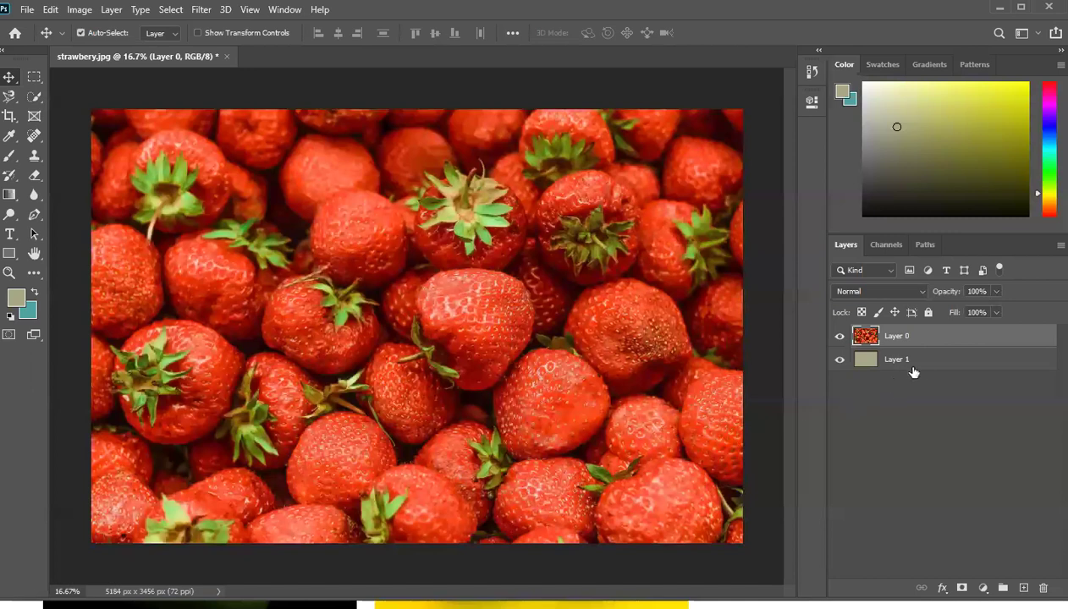
{"action": "left_click", "coordinate": [920, 362]}
{"action": "right_click", "coordinate": [922, 365]}
{"action": "left_click", "coordinate": [990, 406]}
{"action": "left_click", "coordinate": [970, 349]}
{"action": "key", "text": "Delete"}
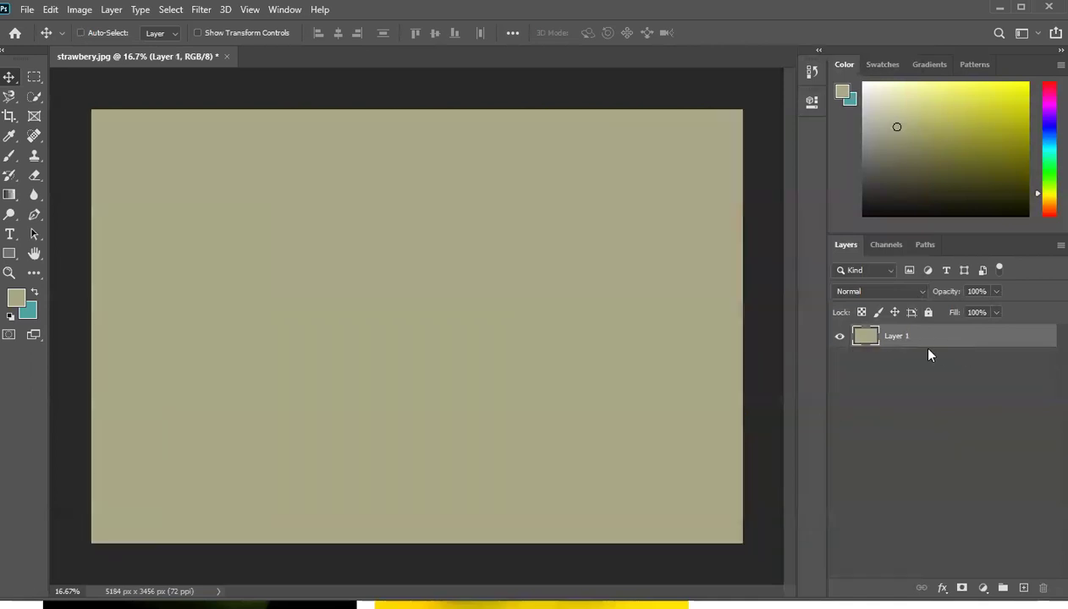
{"action": "key", "text": "ctrl+z"}
Delete the khaki Layer 1 and select the remaining strawberry Layer 0
{"action": "key", "text": "Delete"}
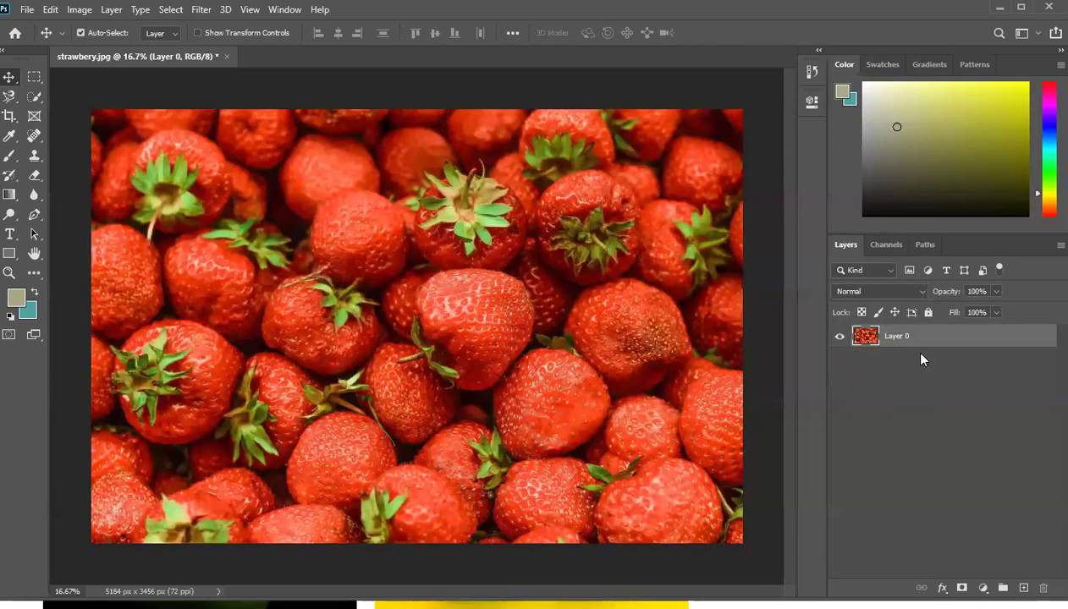
{"action": "left_click", "coordinate": [899, 377]}
{"action": "left_click", "coordinate": [913, 338]}
Open apple.jpg from the desktop's Photoshop folder as a separate document
{"action": "left_click", "coordinate": [28, 10]}
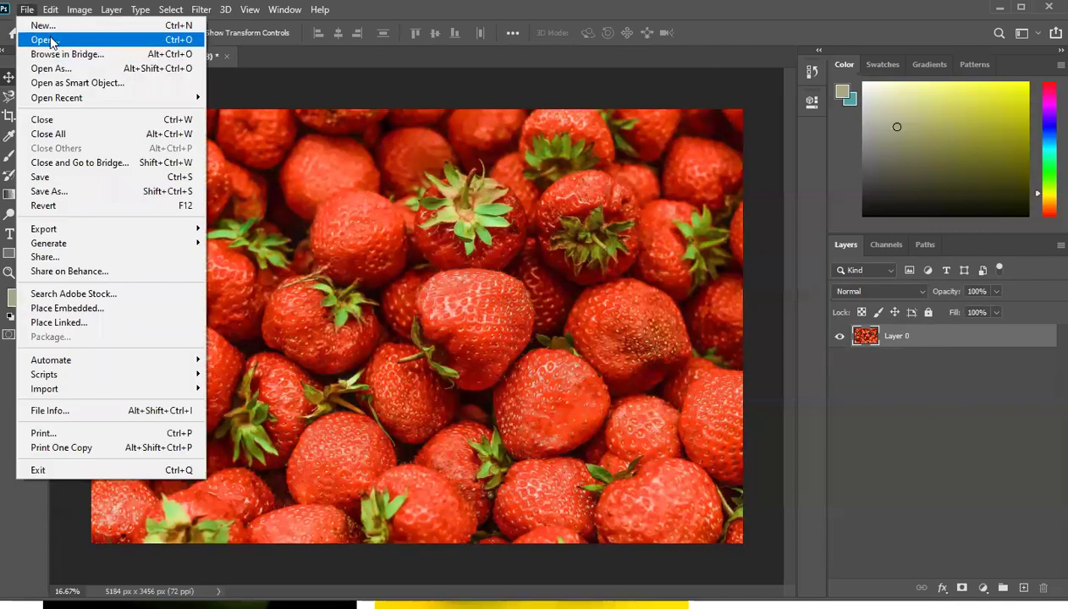
{"action": "left_click", "coordinate": [52, 41]}
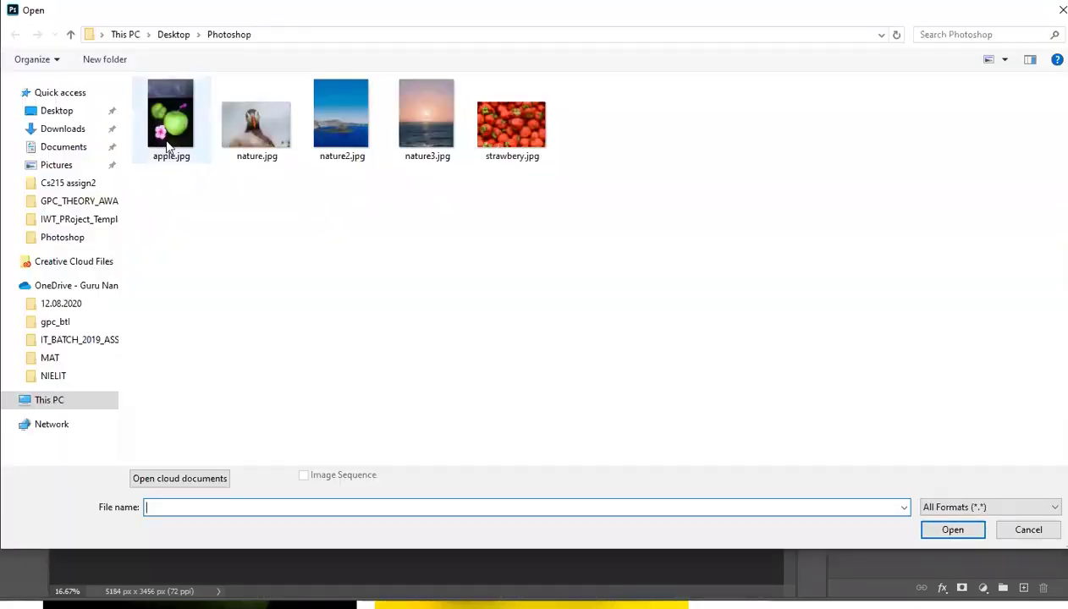
{"action": "double_click", "coordinate": [153, 140]}
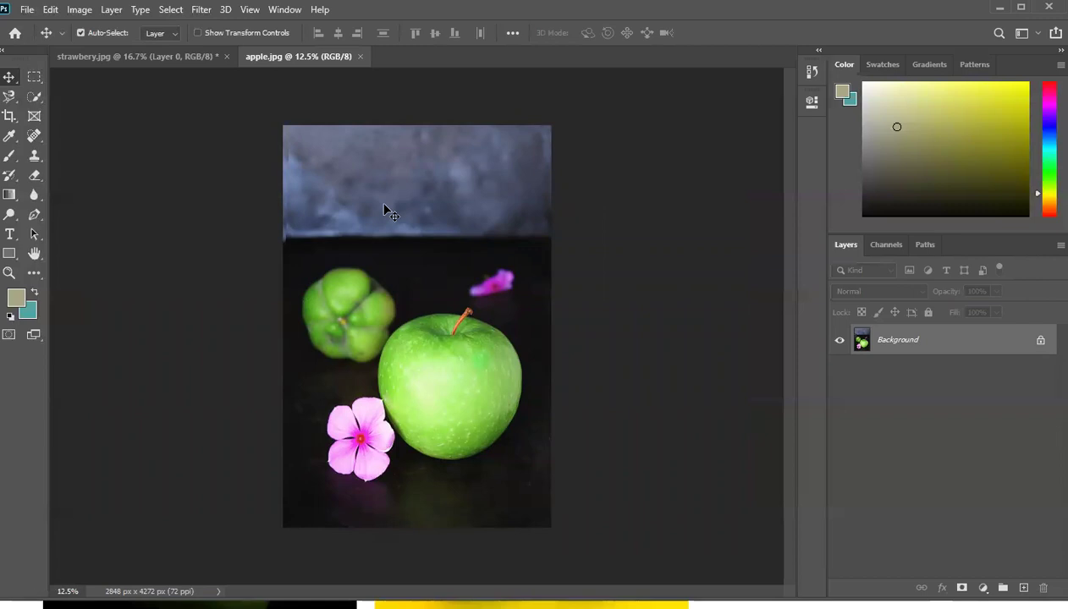
Copy the apple picture into strawbery.jpg with the Move tool as a new layer above the strawberries
{"action": "left_click", "coordinate": [175, 66]}
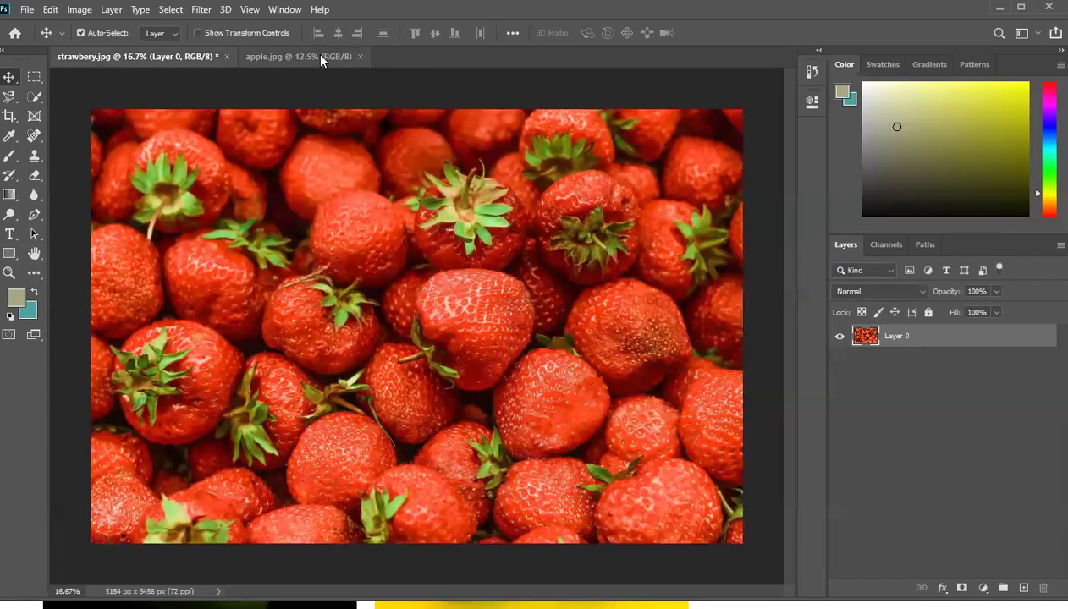
{"action": "left_click", "coordinate": [310, 57]}
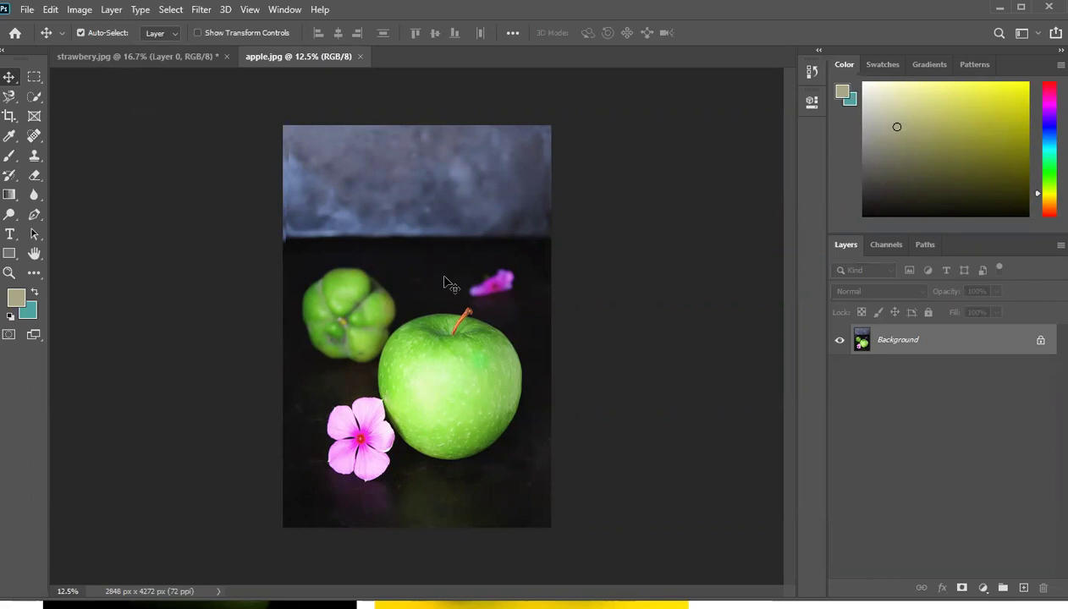
{"action": "left_click_drag", "start_coordinate": [448, 284], "coordinate": [403, 228]}
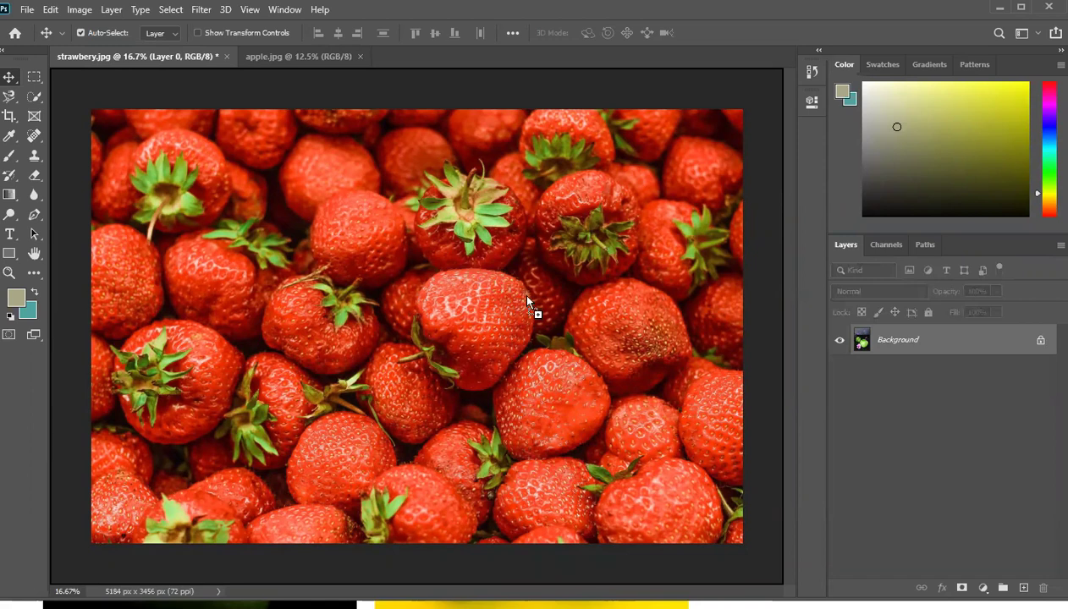
{"action": "left_click_drag", "start_coordinate": [515, 296], "coordinate": [515, 296]}
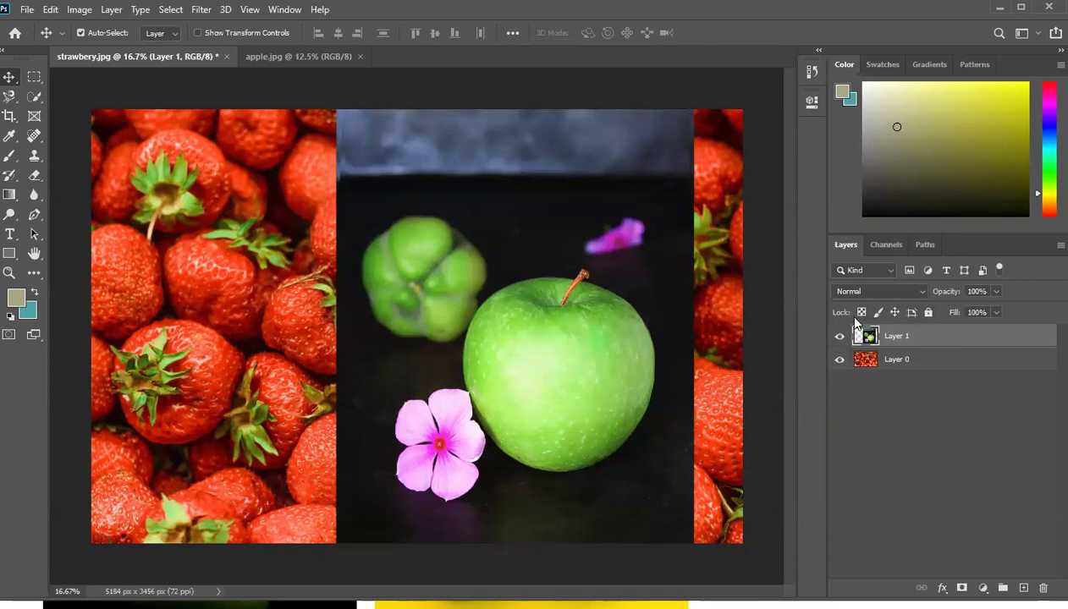
Pick the apple Layer 1 from the layers under the pointer and move it left toward the canvas's middle
{"action": "right_click", "coordinate": [504, 296]}
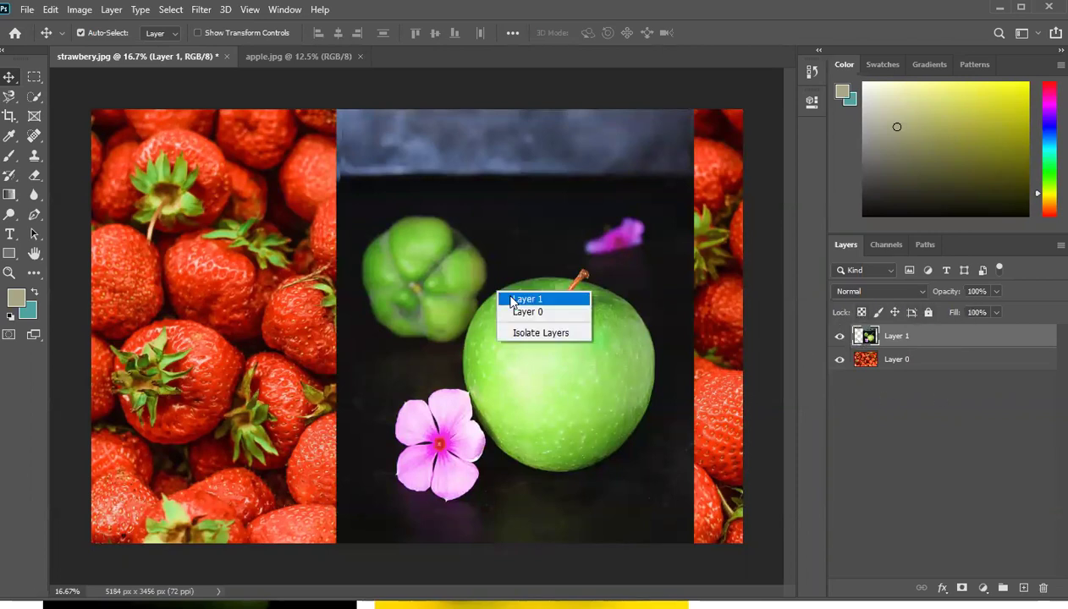
{"action": "left_click", "coordinate": [511, 301]}
{"action": "left_click_drag", "start_coordinate": [506, 298], "coordinate": [438, 302]}
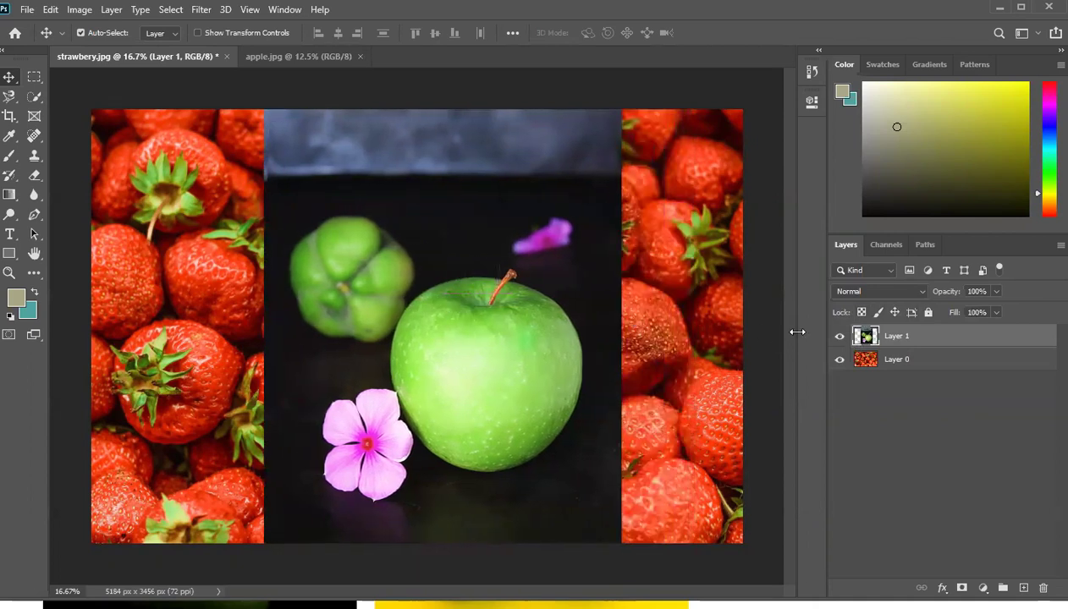
Hide the strawberry Layer 0 and lock the transparent pixels of the apple Layer 1
{"action": "left_click", "coordinate": [840, 361]}
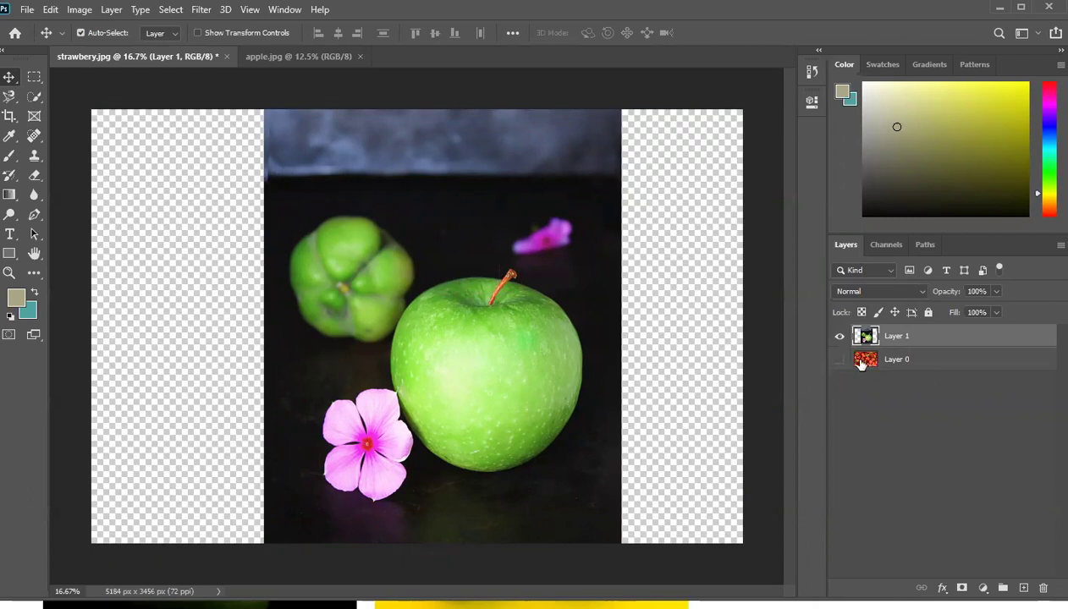
{"action": "left_click", "coordinate": [840, 361]}
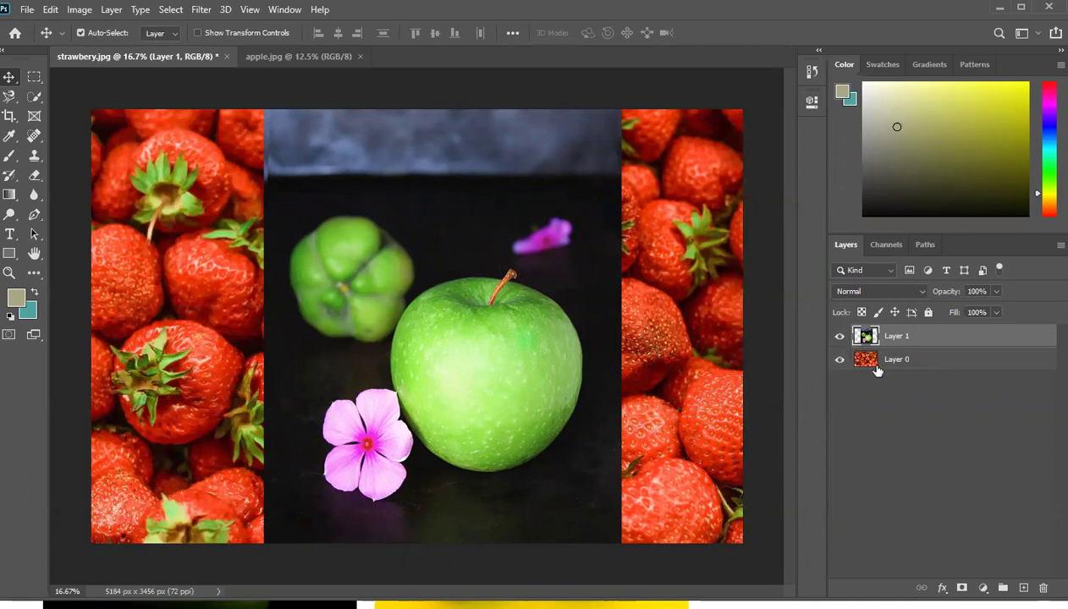
{"action": "left_click", "coordinate": [839, 362]}
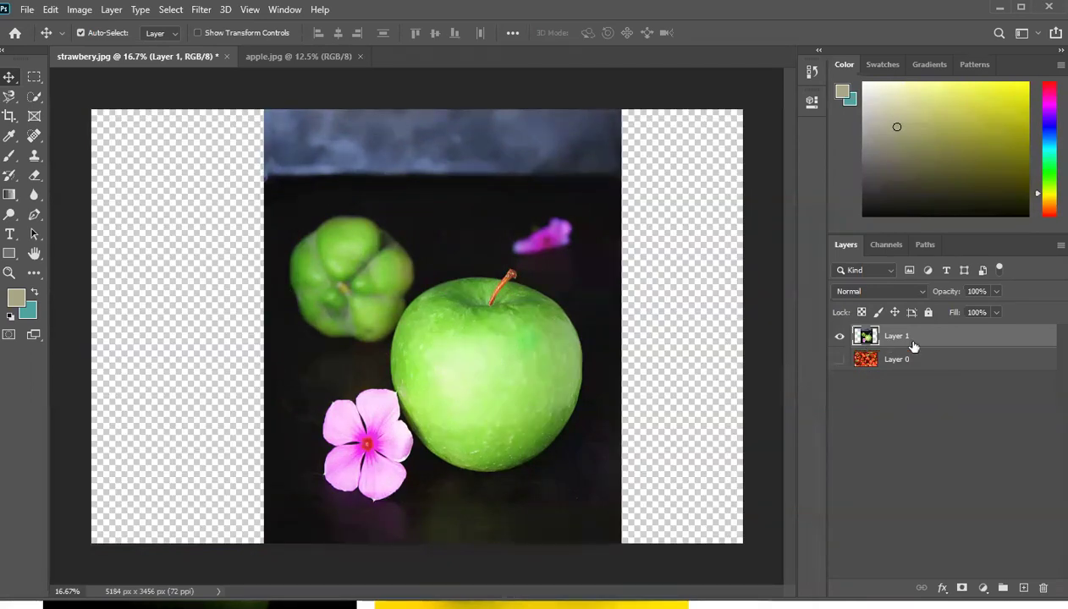
{"action": "left_click", "coordinate": [861, 313]}
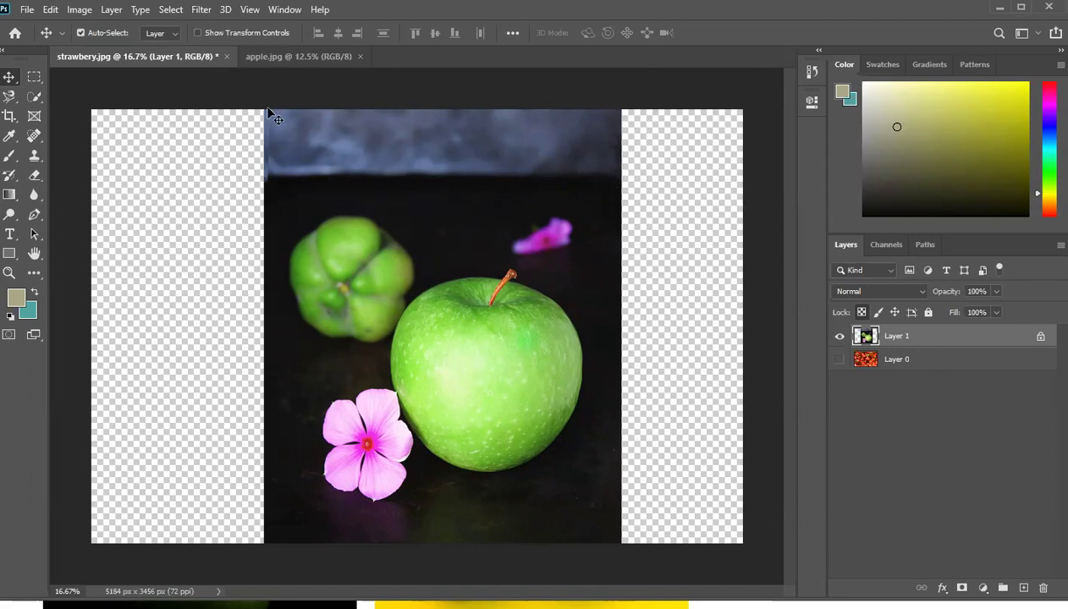
Set up the Brush tool with a size of 187 px and make teal the foreground colour
{"action": "left_click", "coordinate": [7, 160]}
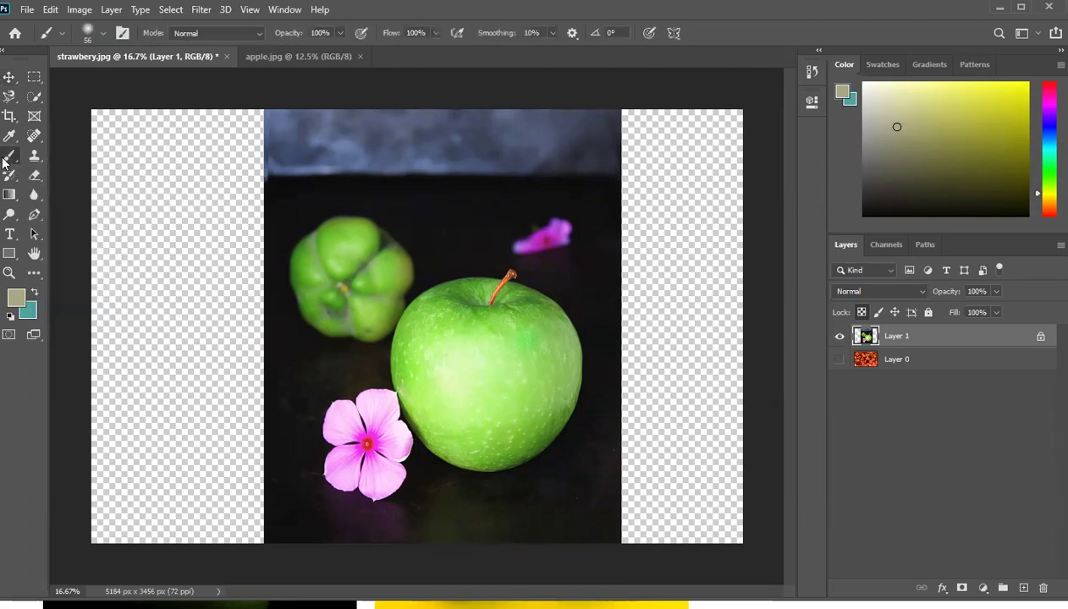
{"action": "left_click", "coordinate": [102, 34]}
{"action": "left_click_drag", "start_coordinate": [110, 80], "coordinate": [146, 80]}
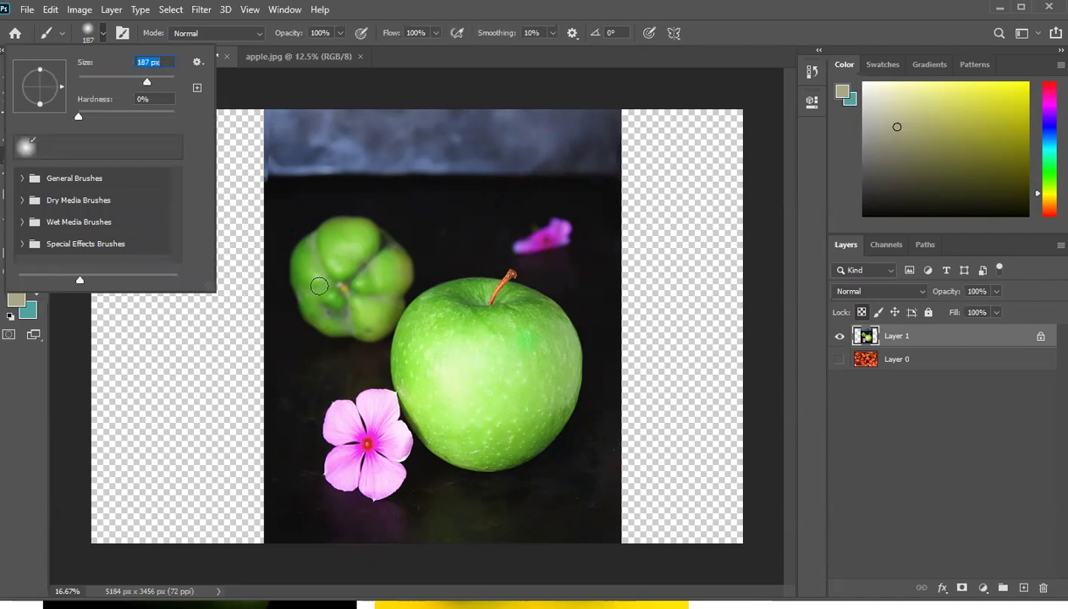
{"action": "left_click", "coordinate": [102, 34]}
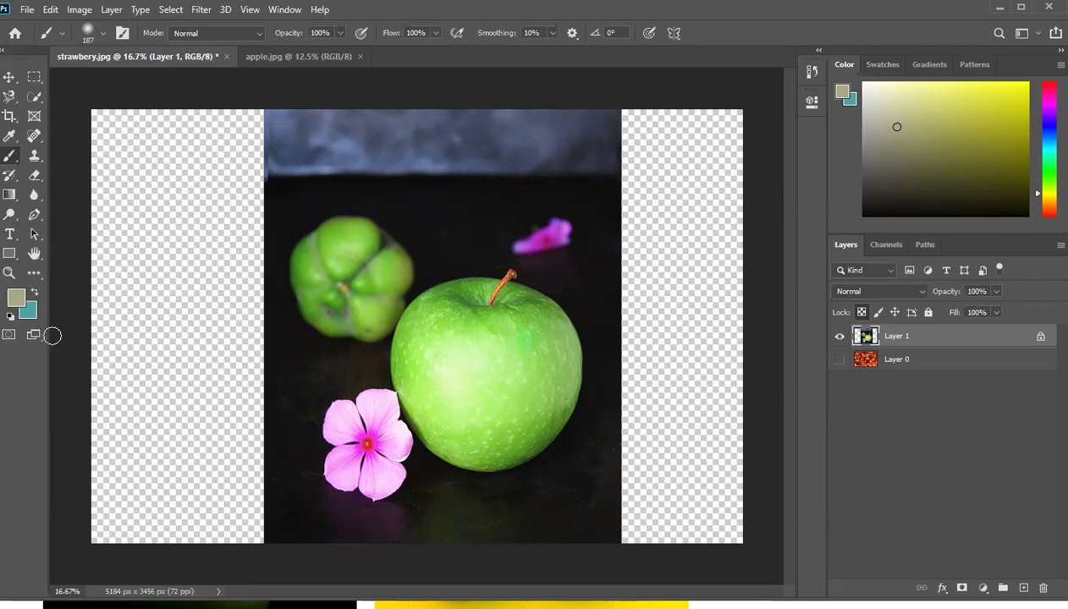
{"action": "left_click", "coordinate": [35, 292]}
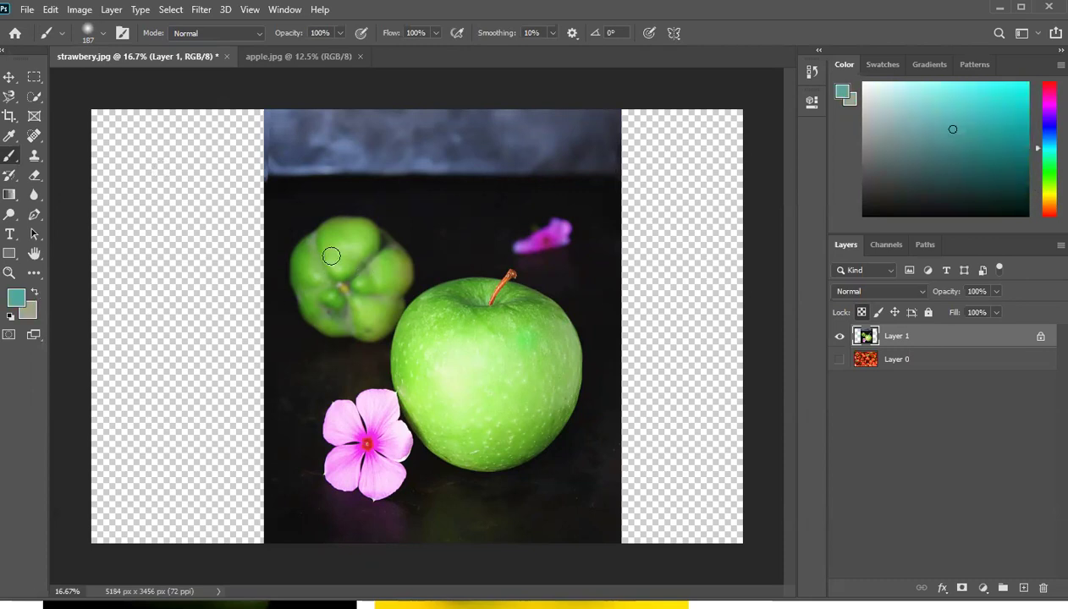
Paint broad teal strokes across the apple picture and the transparent areas on both sides of it
{"action": "mouse_move", "coordinate": [273, 339]}
{"action": "left_mouse_down"}
{"action": "mouse_move", "coordinate": [502, 210]}
{"action": "mouse_move", "coordinate": [275, 305]}
{"action": "mouse_move", "coordinate": [195, 411]}
{"action": "mouse_move", "coordinate": [592, 254]}
{"action": "mouse_move", "coordinate": [279, 440]}
{"action": "mouse_move", "coordinate": [446, 302]}
{"action": "mouse_move", "coordinate": [16, 546]}
{"action": "mouse_move", "coordinate": [389, 224]}
{"action": "mouse_move", "coordinate": [280, 262]}
{"action": "mouse_move", "coordinate": [358, 136]}
{"action": "mouse_move", "coordinate": [256, 243]}
{"action": "mouse_move", "coordinate": [368, 313]}
{"action": "mouse_move", "coordinate": [157, 324]}
{"action": "mouse_move", "coordinate": [59, 447]}
{"action": "mouse_move", "coordinate": [223, 494]}
{"action": "left_mouse_up"}
{"action": "mouse_move", "coordinate": [220, 387]}
{"action": "left_mouse_down"}
{"action": "mouse_move", "coordinate": [135, 574]}
{"action": "mouse_move", "coordinate": [458, 349]}
{"action": "mouse_move", "coordinate": [381, 427]}
{"action": "mouse_move", "coordinate": [738, 152]}
{"action": "mouse_move", "coordinate": [813, 248]}
{"action": "mouse_move", "coordinate": [153, 548]}
{"action": "mouse_move", "coordinate": [760, 335]}
{"action": "left_mouse_up"}
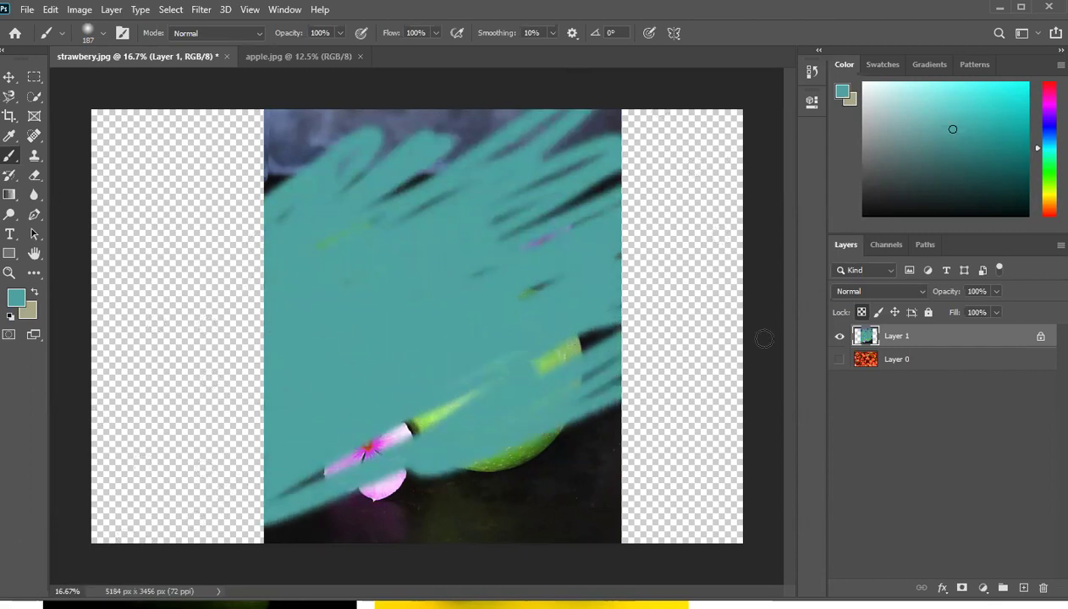
Unlock Layer 1's transparent pixels and paint more teal strokes from the picture into the empty areas beside it
{"action": "left_click", "coordinate": [861, 313]}
{"action": "mouse_move", "coordinate": [566, 418]}
{"action": "left_mouse_down"}
{"action": "mouse_move", "coordinate": [481, 407]}
{"action": "mouse_move", "coordinate": [192, 479]}
{"action": "mouse_move", "coordinate": [565, 372]}
{"action": "mouse_move", "coordinate": [552, 354]}
{"action": "mouse_move", "coordinate": [572, 389]}
{"action": "mouse_move", "coordinate": [726, 323]}
{"action": "mouse_move", "coordinate": [527, 399]}
{"action": "mouse_move", "coordinate": [153, 482]}
{"action": "mouse_move", "coordinate": [115, 469]}
{"action": "mouse_move", "coordinate": [262, 429]}
{"action": "mouse_move", "coordinate": [358, 356]}
{"action": "left_mouse_up"}
{"action": "mouse_move", "coordinate": [592, 320]}
{"action": "left_mouse_down"}
{"action": "mouse_move", "coordinate": [505, 310]}
{"action": "mouse_move", "coordinate": [585, 373]}
{"action": "left_mouse_up"}
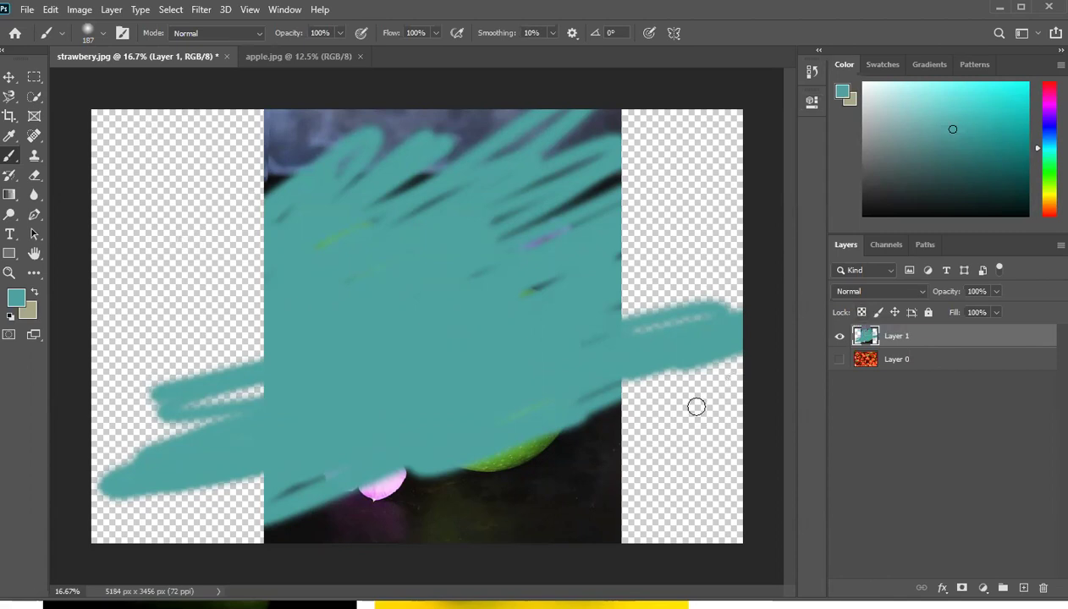
Undo all teal strokes on Layer 1 and the unlocking of its transparent pixels
{"action": "key", "text": "ctrl+z"}
{"action": "key", "text": "slash"}
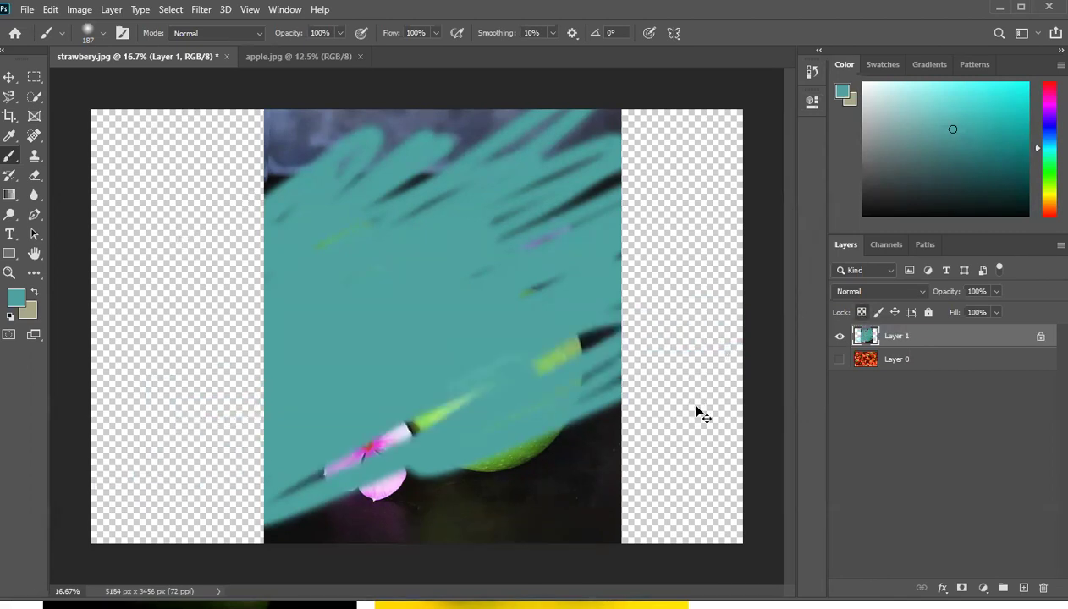
{"action": "key", "text": "ctrl+z"}
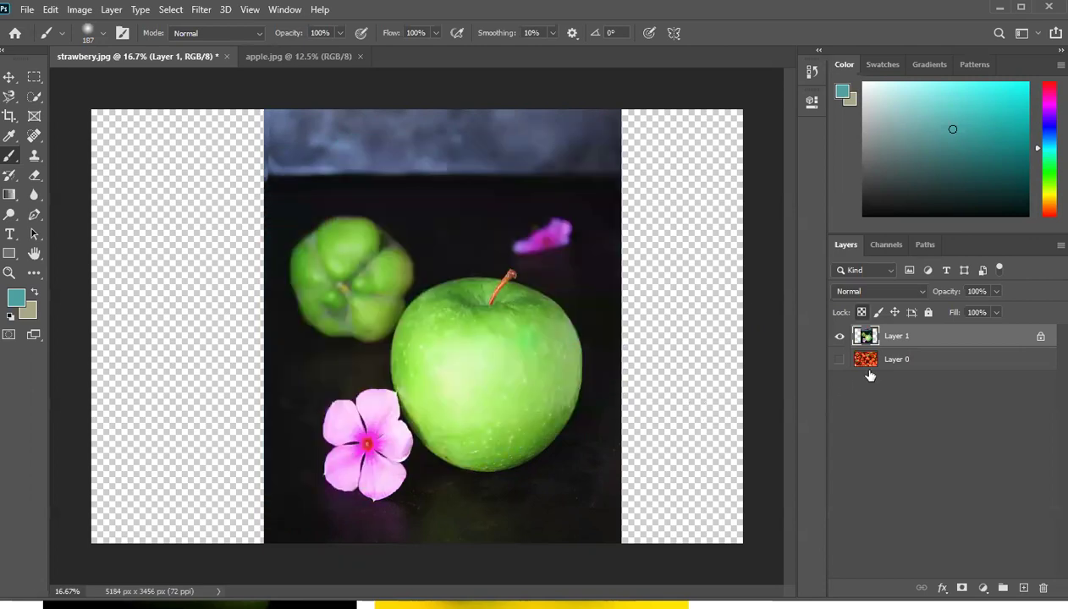
Replace Layer 1's transparent pixel lock with the image pixel lock and try to paint on the apple picture
{"action": "left_click", "coordinate": [861, 312]}
{"action": "left_click", "coordinate": [879, 313]}
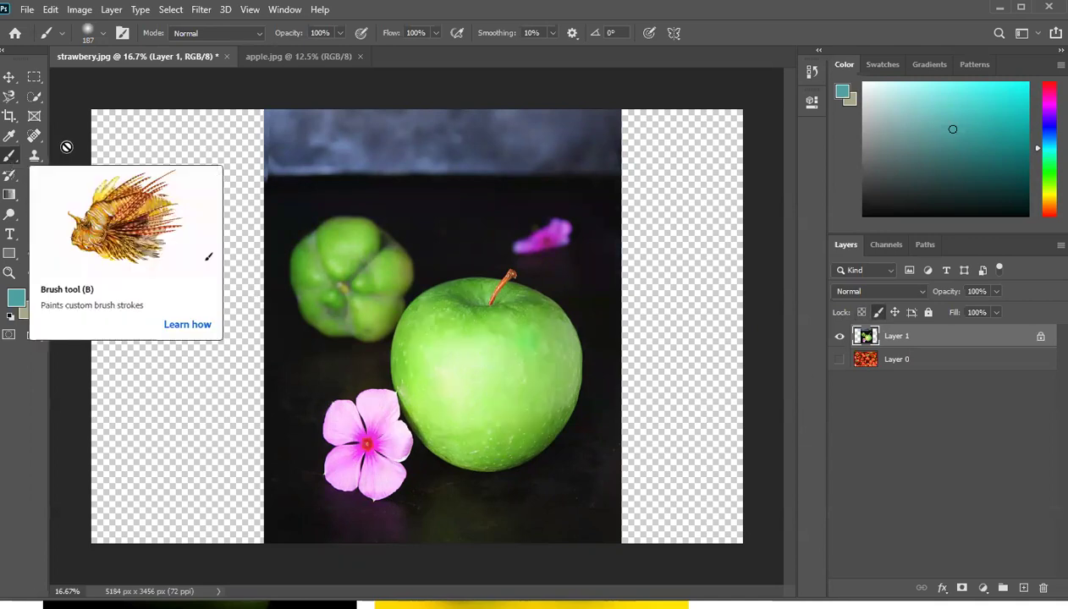
{"action": "left_click", "coordinate": [258, 189]}
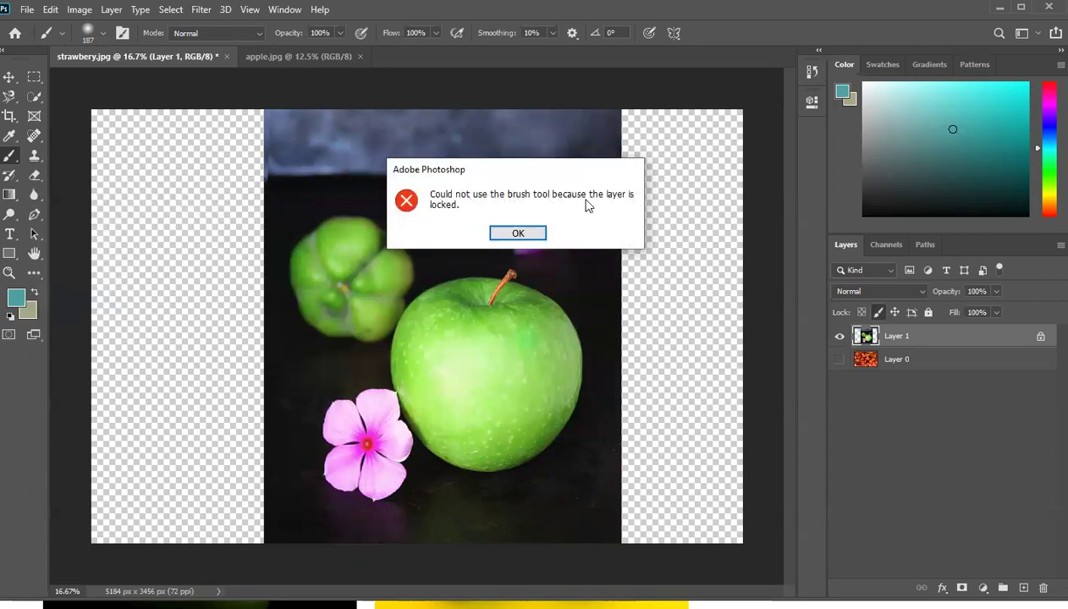
{"action": "left_click", "coordinate": [502, 240]}
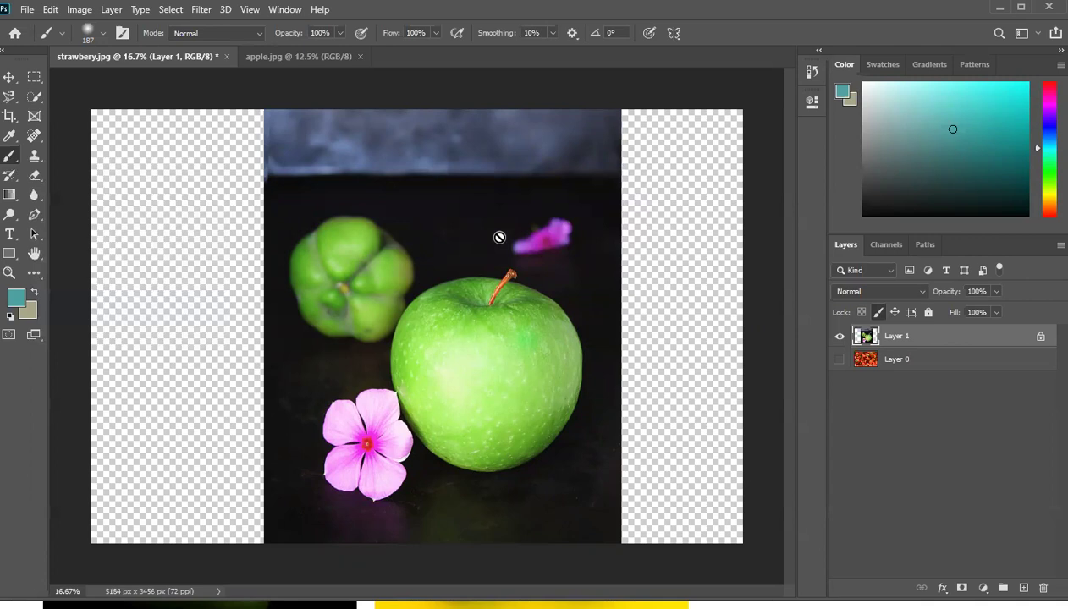
{"action": "left_click", "coordinate": [548, 259]}
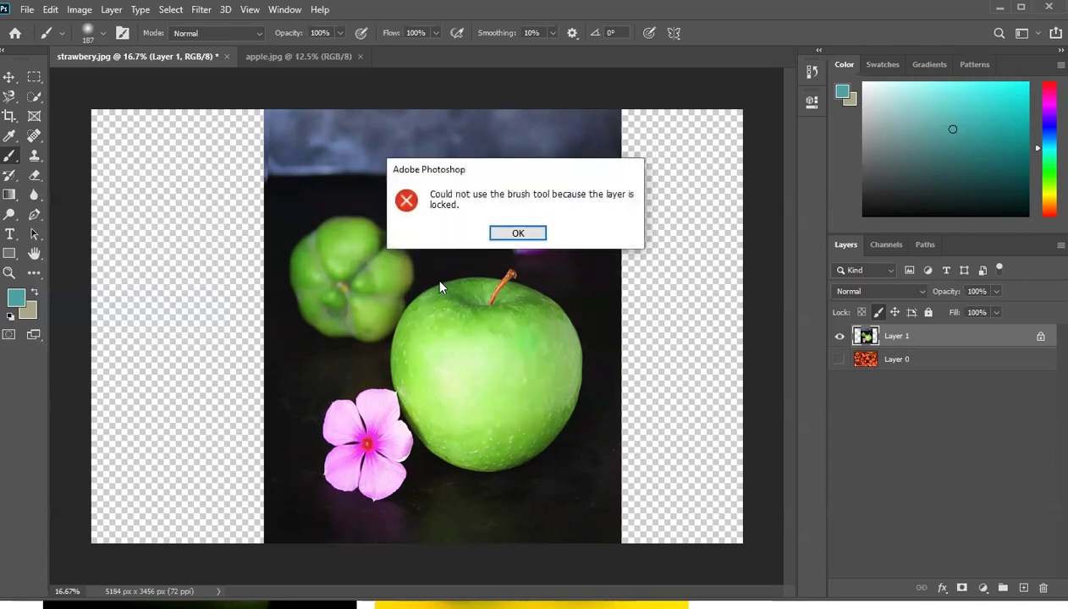
{"action": "left_click", "coordinate": [514, 233]}
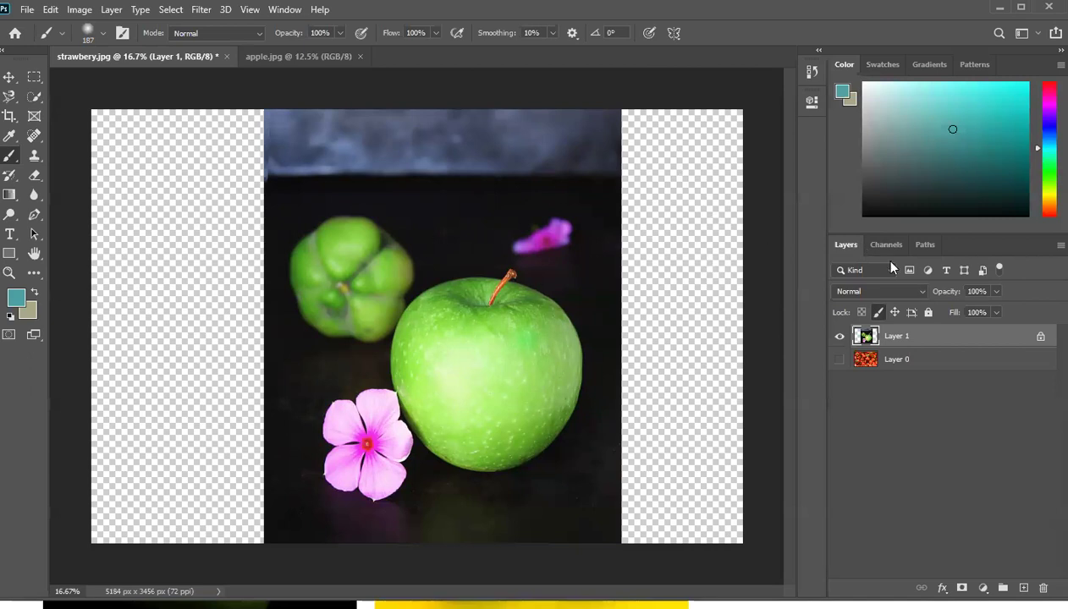
Show the strawberry Layer 0 and paint teal strokes across its lower half
{"action": "left_click", "coordinate": [895, 357]}
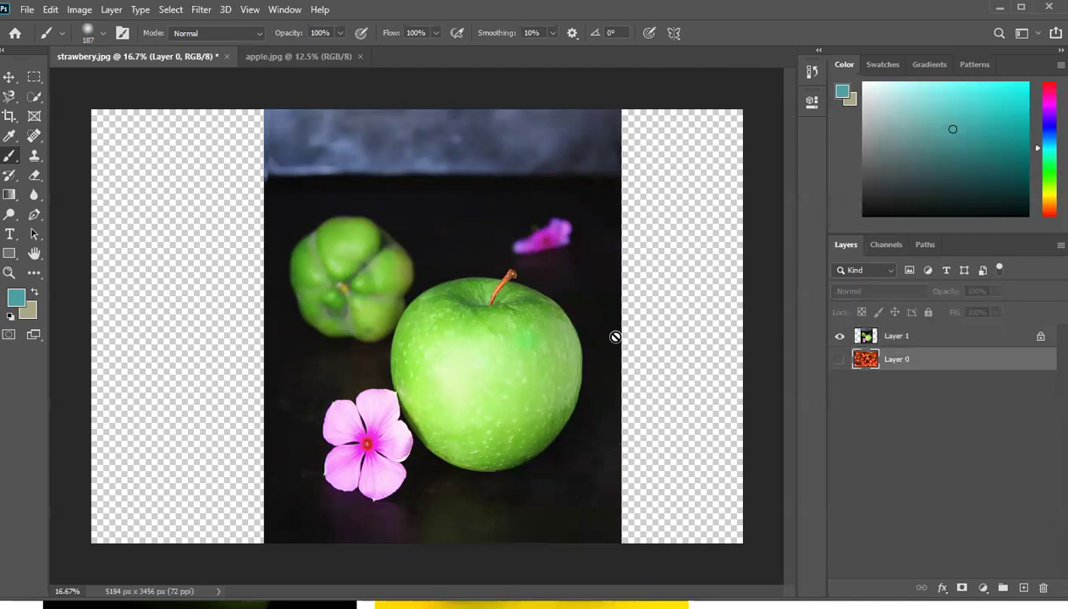
{"action": "left_click", "coordinate": [838, 359]}
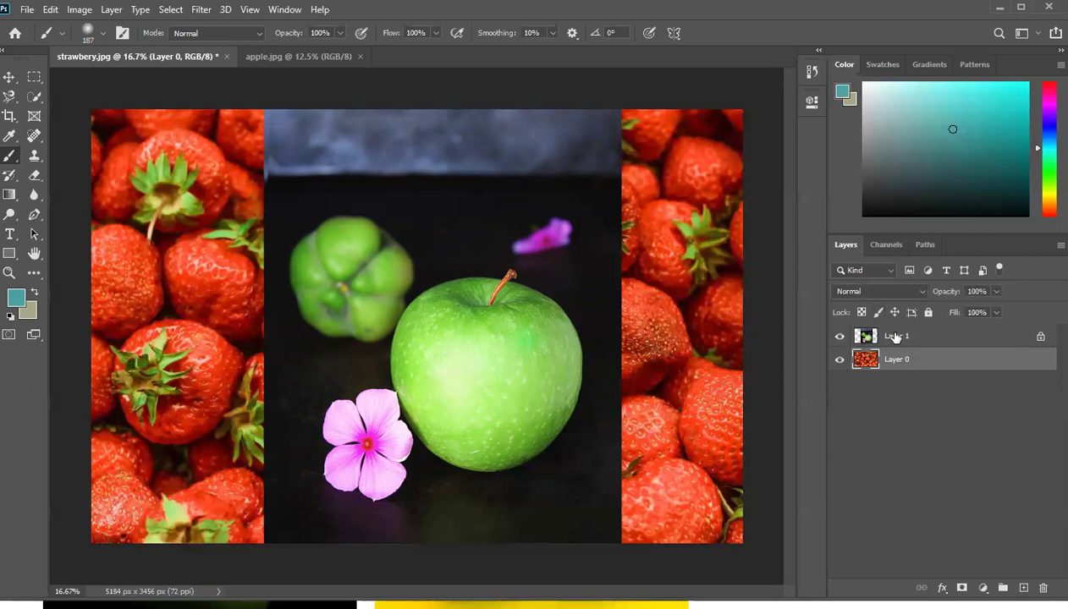
{"action": "mouse_move", "coordinate": [671, 337]}
{"action": "left_mouse_down"}
{"action": "mouse_move", "coordinate": [529, 368]}
{"action": "mouse_move", "coordinate": [695, 354]}
{"action": "mouse_move", "coordinate": [480, 398]}
{"action": "mouse_move", "coordinate": [475, 426]}
{"action": "mouse_move", "coordinate": [359, 457]}
{"action": "left_mouse_up"}
{"action": "mouse_move", "coordinate": [216, 500]}
{"action": "left_mouse_down"}
{"action": "mouse_move", "coordinate": [353, 465]}
{"action": "mouse_move", "coordinate": [472, 459]}
{"action": "mouse_move", "coordinate": [426, 429]}
{"action": "mouse_move", "coordinate": [286, 468]}
{"action": "mouse_move", "coordinate": [478, 361]}
{"action": "mouse_move", "coordinate": [544, 418]}
{"action": "mouse_move", "coordinate": [593, 340]}
{"action": "mouse_move", "coordinate": [586, 331]}
{"action": "mouse_move", "coordinate": [436, 350]}
{"action": "mouse_move", "coordinate": [612, 275]}
{"action": "mouse_move", "coordinate": [499, 340]}
{"action": "mouse_move", "coordinate": [611, 296]}
{"action": "mouse_move", "coordinate": [544, 349]}
{"action": "mouse_move", "coordinate": [641, 396]}
{"action": "left_mouse_up"}
{"action": "mouse_move", "coordinate": [812, 390]}
{"action": "left_mouse_down"}
{"action": "mouse_move", "coordinate": [630, 436]}
{"action": "mouse_move", "coordinate": [654, 423]}
{"action": "left_mouse_up"}
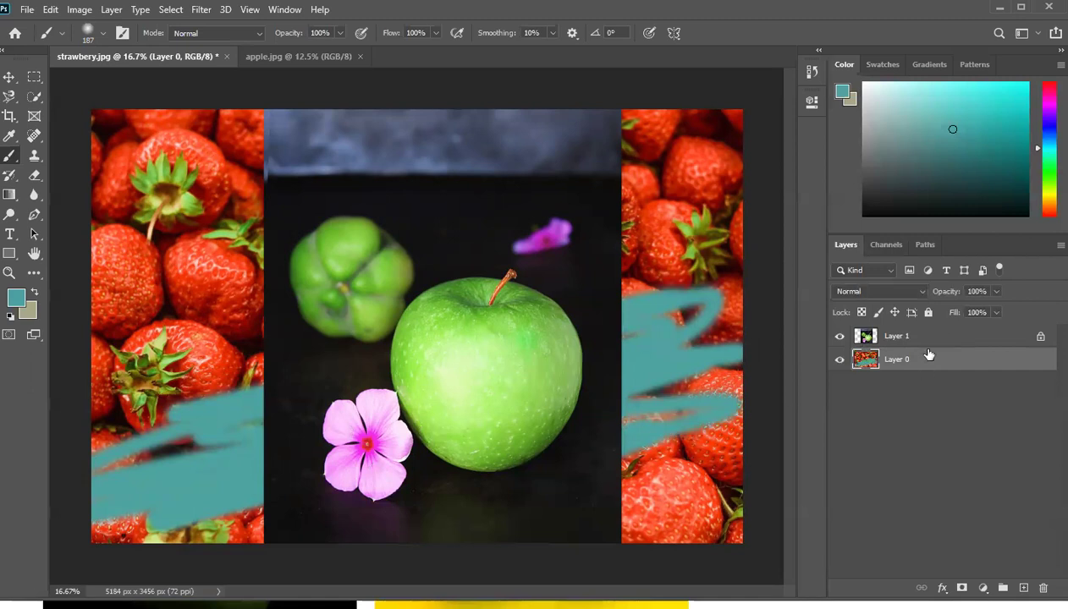
Undo the teal strokes on Layer 0, hide that layer and select the apple Layer 1
{"action": "key", "text": "ctrl+z"}
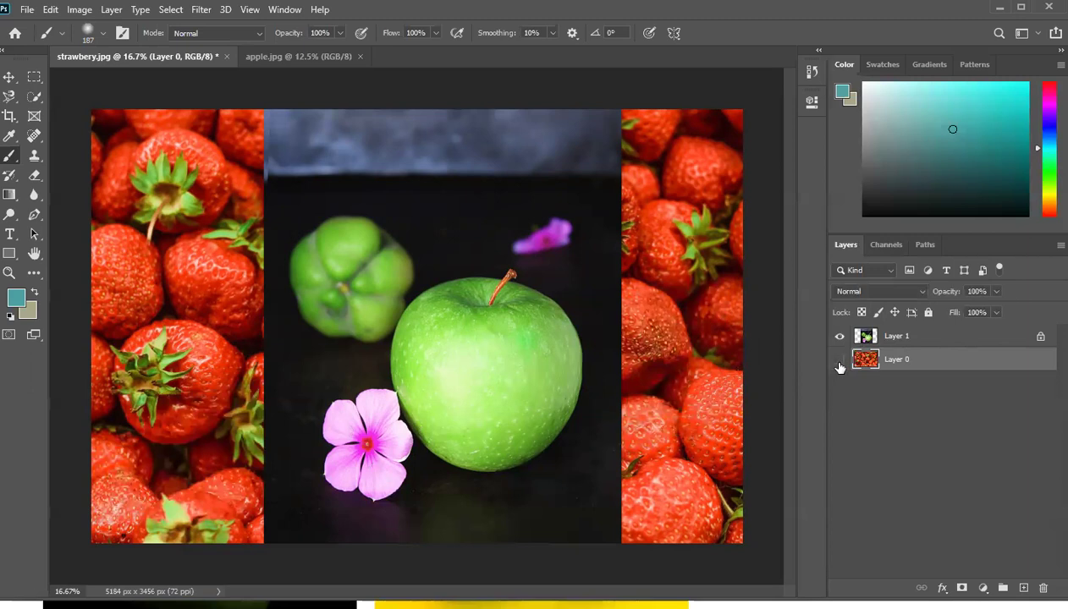
{"action": "left_click", "coordinate": [839, 366]}
{"action": "left_click", "coordinate": [908, 334]}
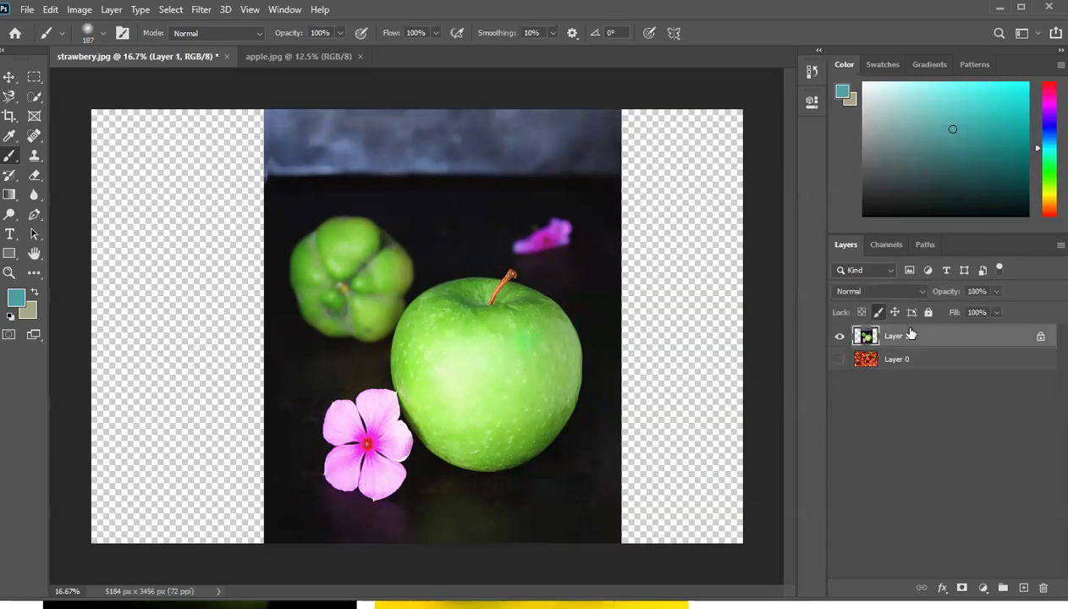
Replace Layer 1's image pixel lock with the position lock and try to move the apple picture with the Move tool
{"action": "left_click", "coordinate": [878, 312]}
{"action": "left_click", "coordinate": [9, 79]}
{"action": "left_click_drag", "start_coordinate": [345, 202], "coordinate": [436, 211]}
{"action": "left_click_drag", "start_coordinate": [546, 230], "coordinate": [596, 256]}
{"action": "right_click", "coordinate": [433, 244]}
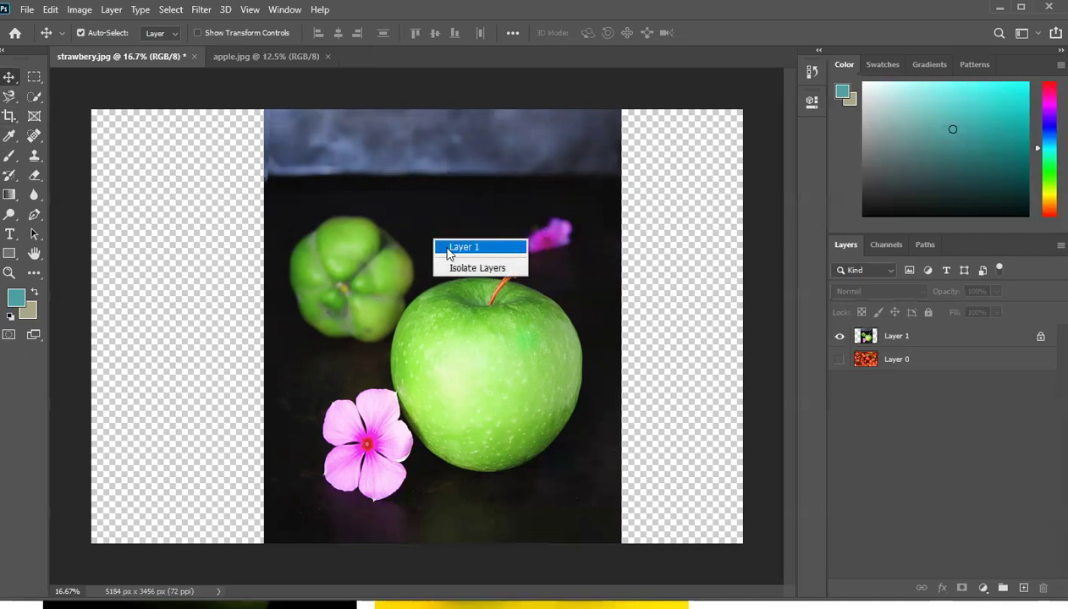
{"action": "left_click", "coordinate": [449, 251]}
{"action": "left_click_drag", "start_coordinate": [489, 243], "coordinate": [507, 244]}
{"action": "left_click_drag", "start_coordinate": [503, 292], "coordinate": [615, 364]}
{"action": "left_click_drag", "start_coordinate": [347, 239], "coordinate": [611, 289]}
{"action": "left_click_drag", "start_coordinate": [385, 326], "coordinate": [581, 339]}
{"action": "left_click_drag", "start_coordinate": [398, 389], "coordinate": [565, 392]}
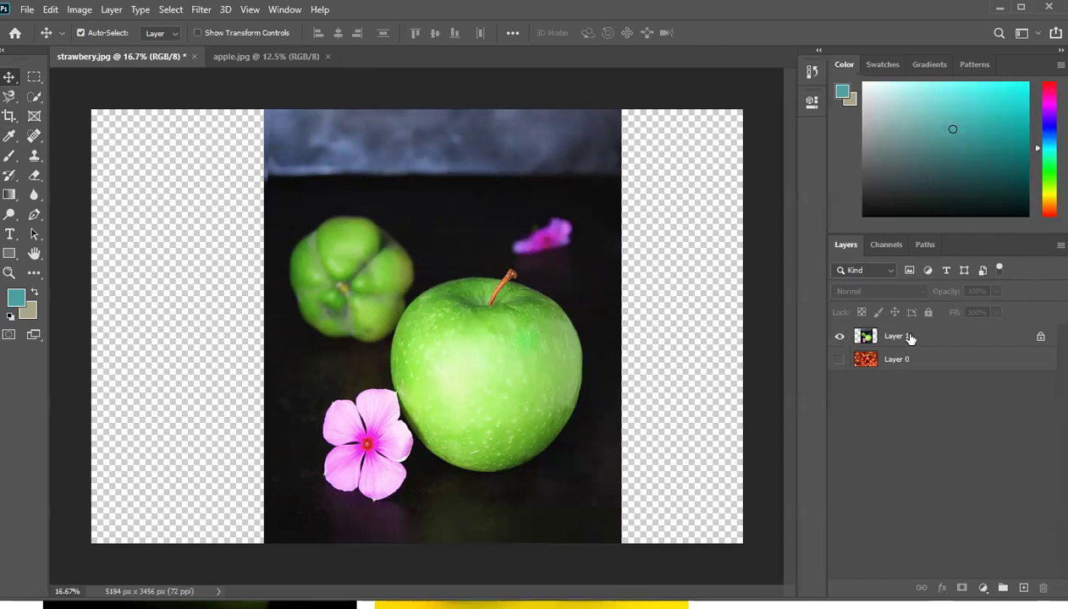
Reselect the apple Layer 1 and remove its position lock
{"action": "left_click", "coordinate": [909, 338]}
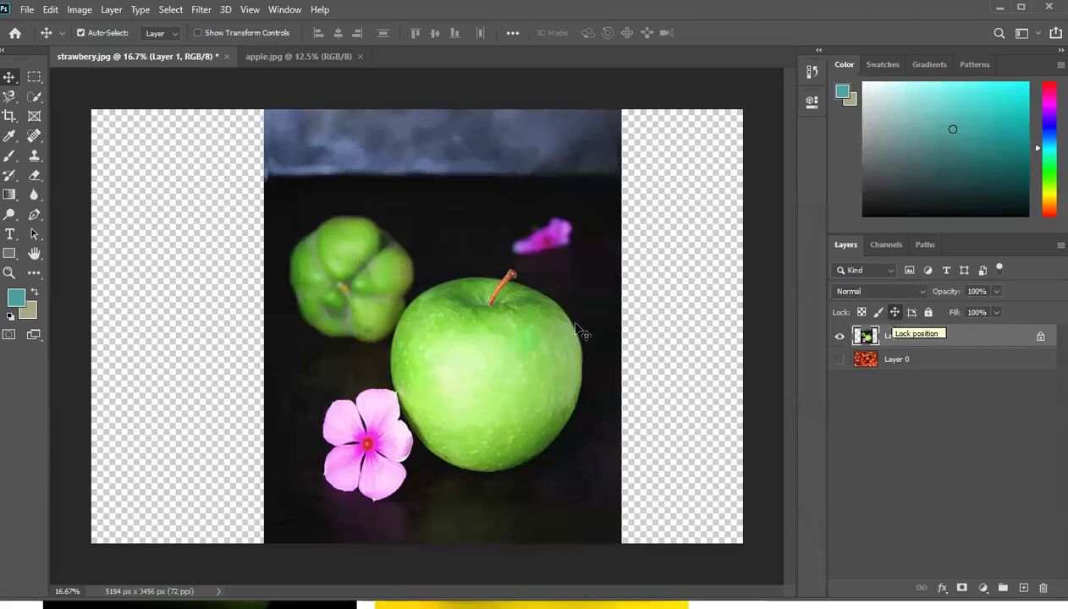
{"action": "key", "text": "ctrl"}
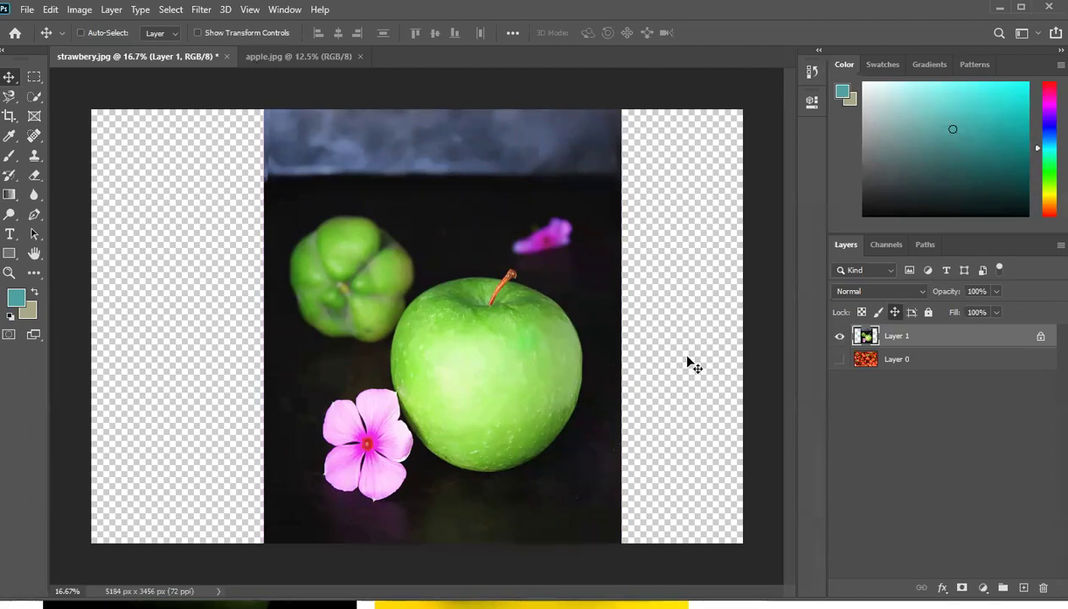
{"action": "left_click", "coordinate": [626, 320]}
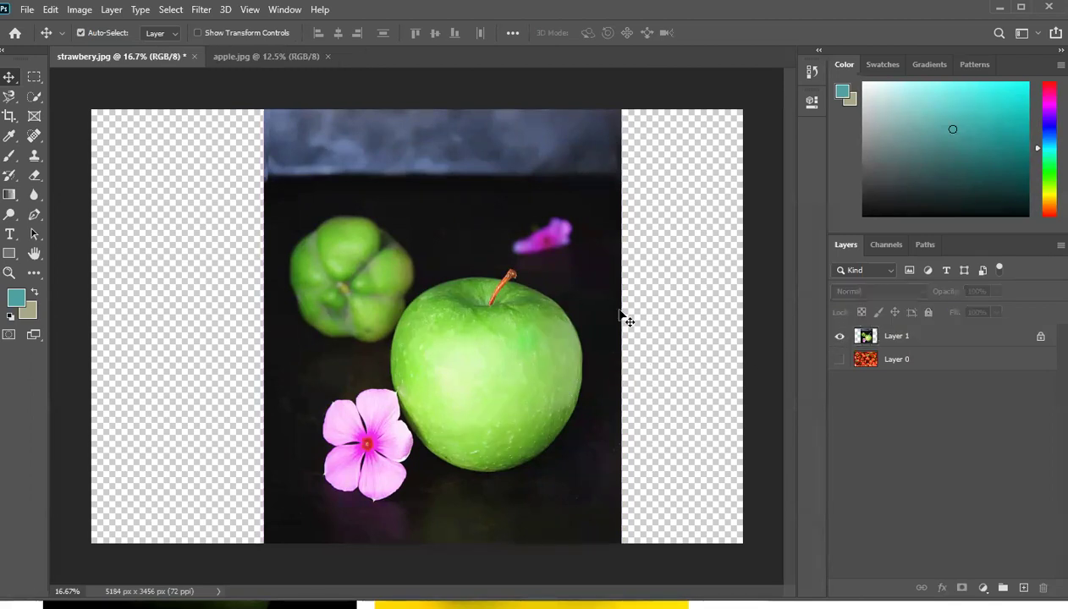
{"action": "left_click", "coordinate": [904, 335]}
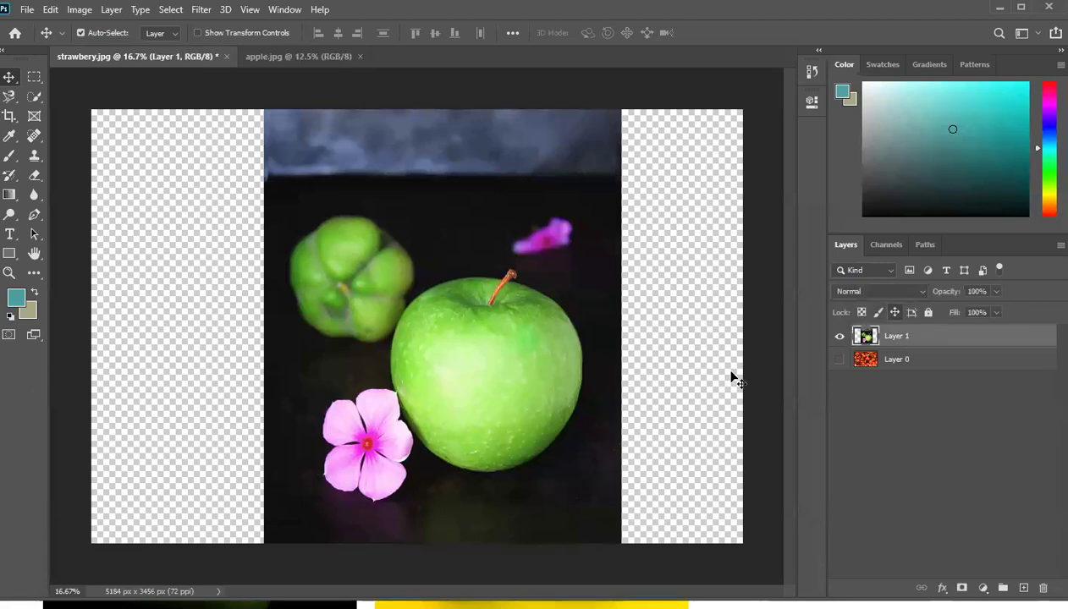
Scale the apple picture on Layer 1 to about 73% and rotate it about 11° counter-clockwise with Free Transform
{"action": "key", "text": "ctrl+t"}
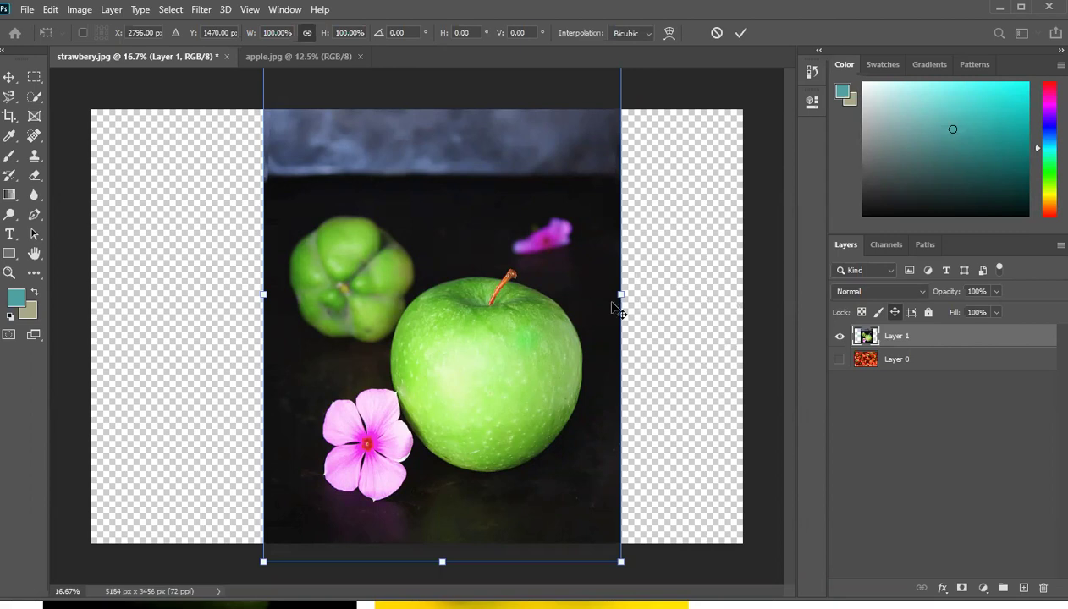
{"action": "key", "text": "Escape"}
{"action": "key", "text": "ctrl+t"}
{"action": "left_click_drag", "start_coordinate": [620, 293], "coordinate": [416, 336]}
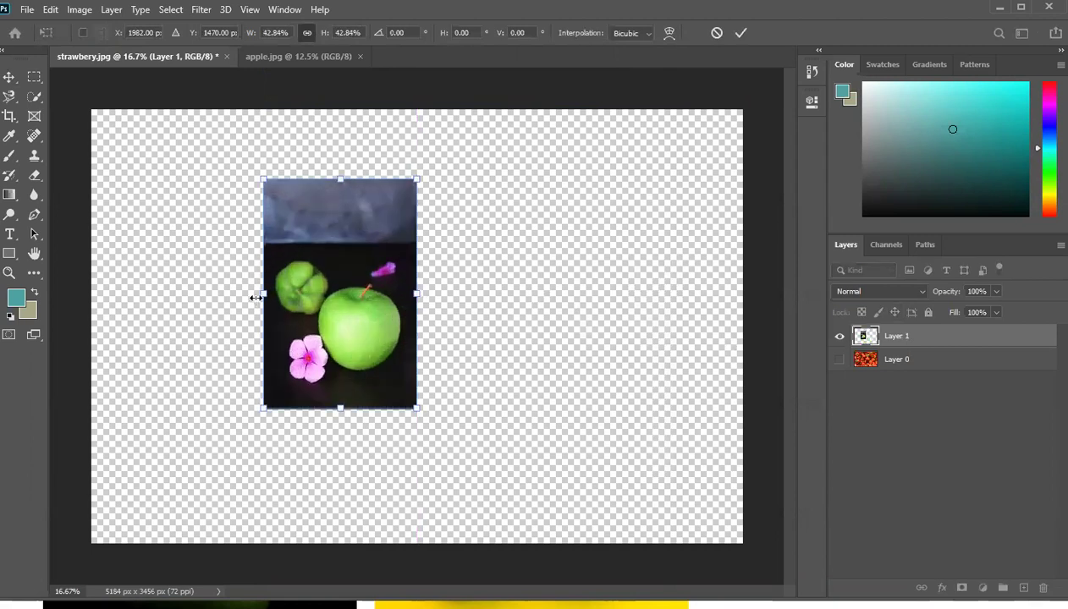
{"action": "left_click_drag", "start_coordinate": [259, 296], "coordinate": [214, 314]}
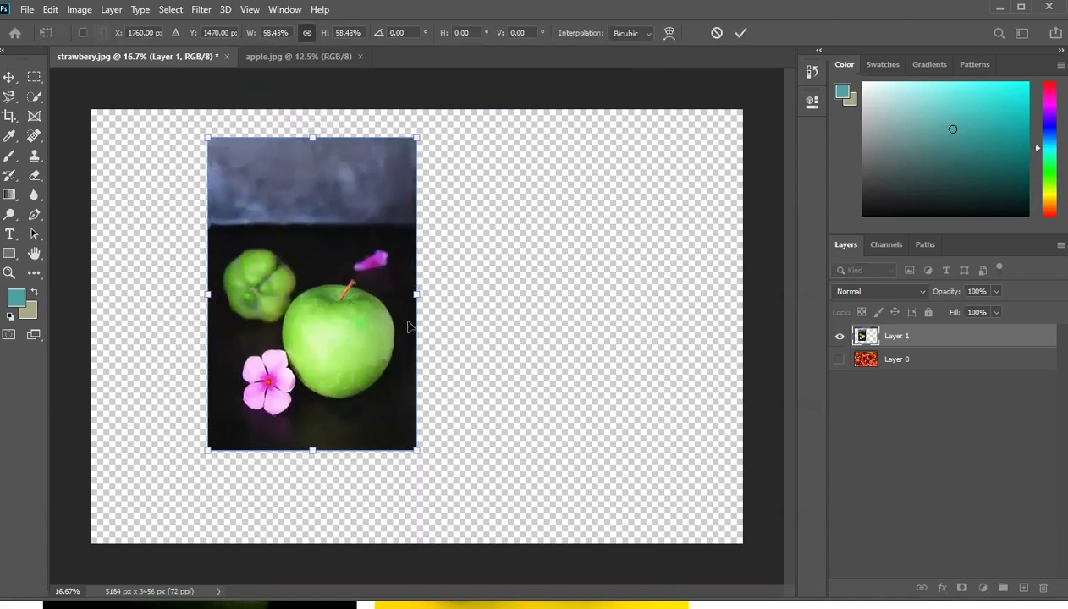
{"action": "left_click_drag", "start_coordinate": [476, 294], "coordinate": [410, 321]}
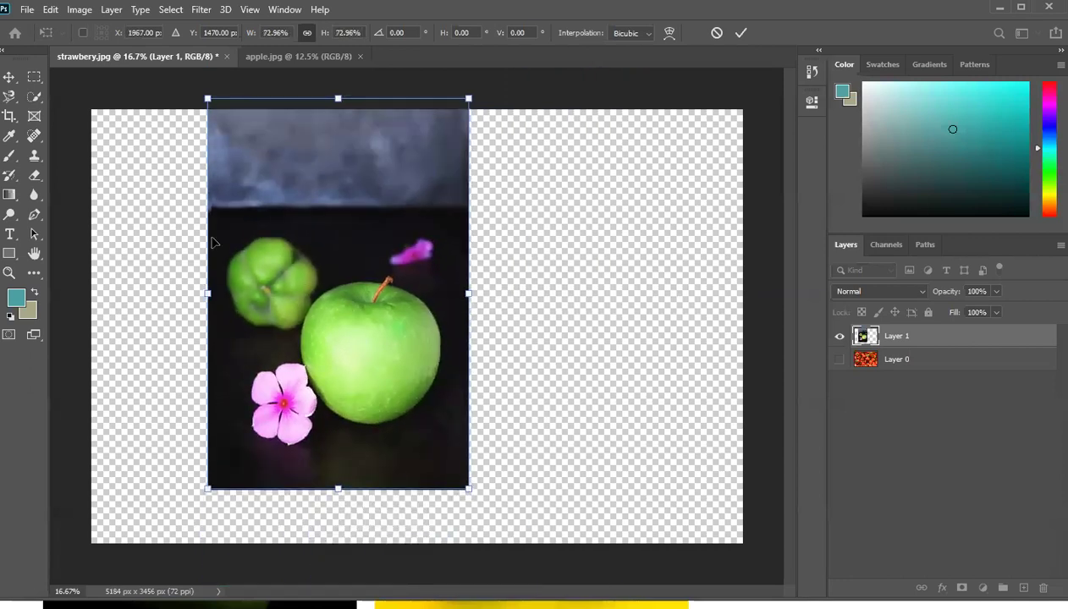
{"action": "left_click_drag", "start_coordinate": [483, 88], "coordinate": [381, 76]}
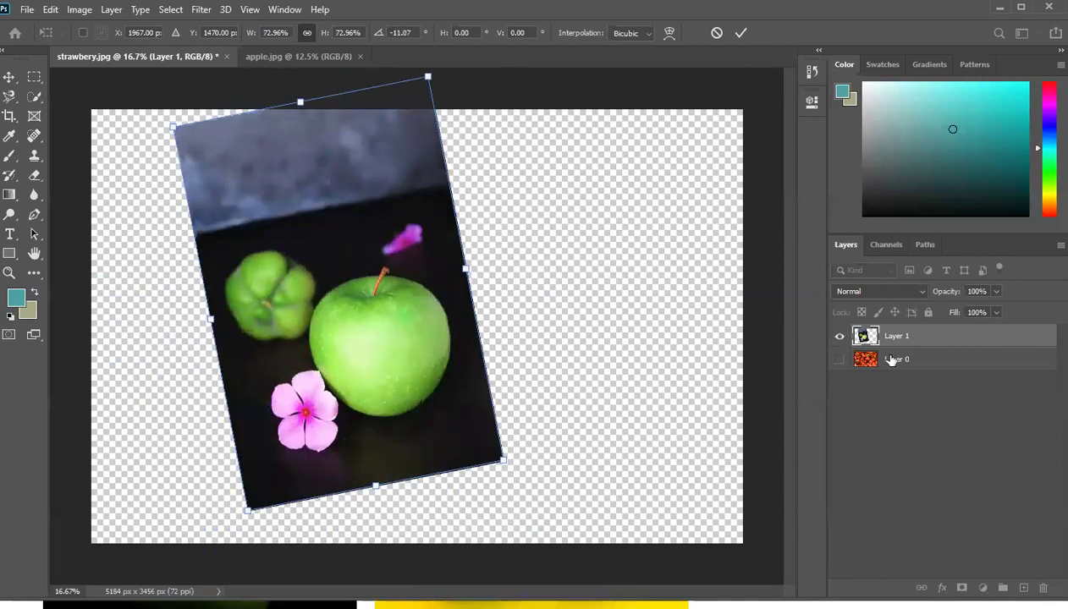
{"action": "key", "text": "Return"}
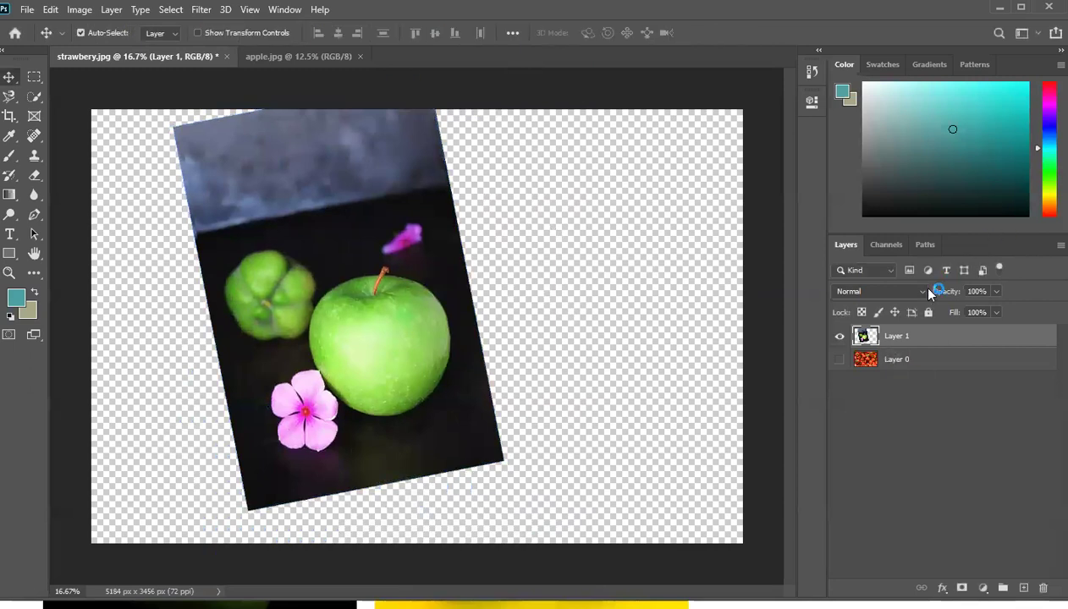
Lock the position of the rotated Layer 1 and pick that layer from the canvas to try moving it
{"action": "left_click", "coordinate": [895, 313]}
{"action": "right_click", "coordinate": [412, 373]}
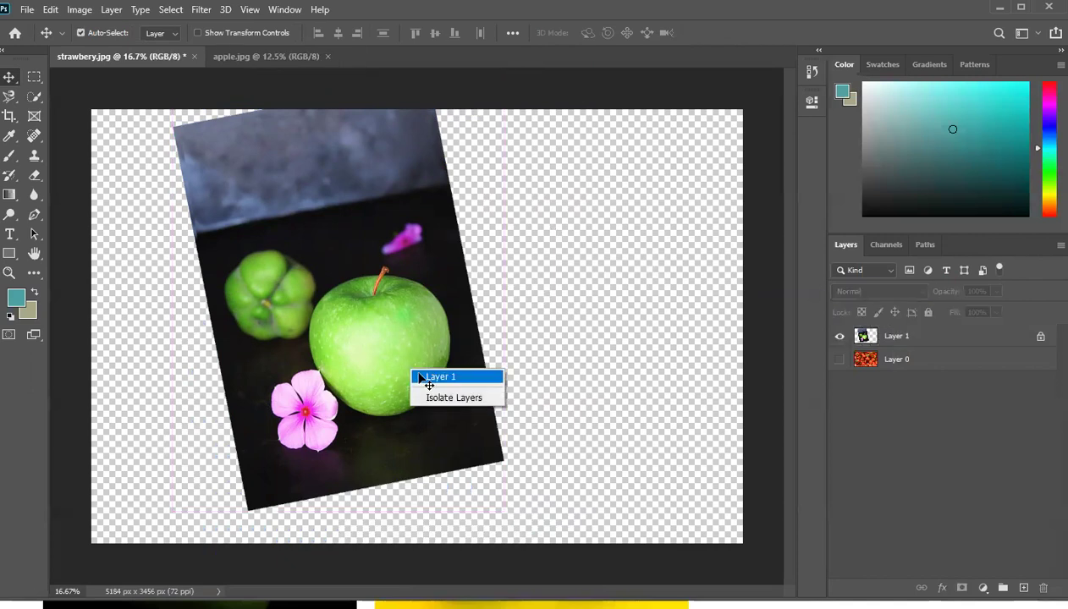
{"action": "left_click", "coordinate": [421, 377]}
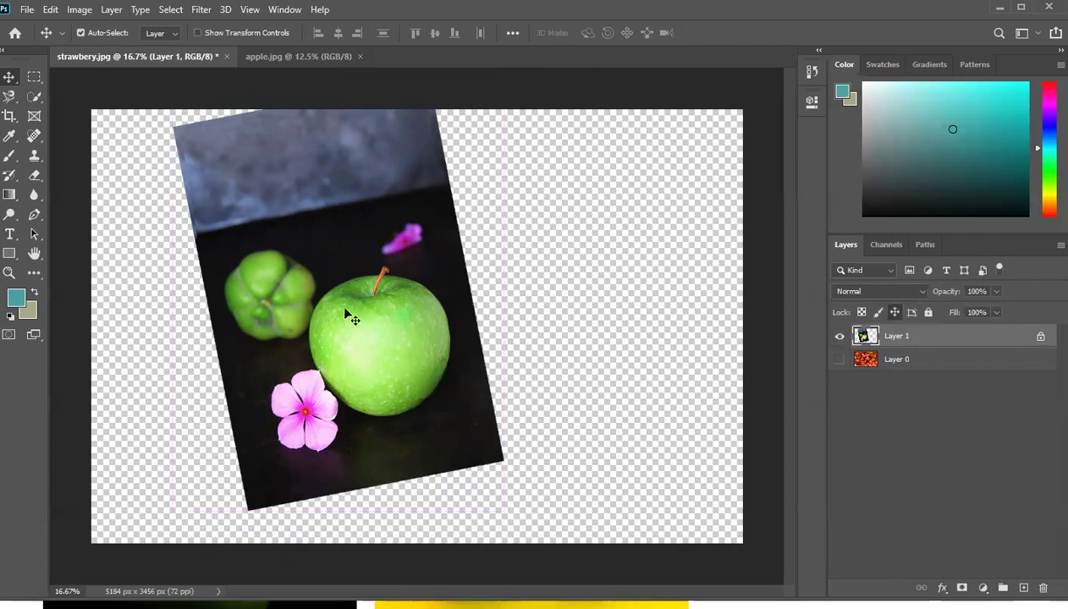
{"action": "key", "text": "ctrl+alt+a"}
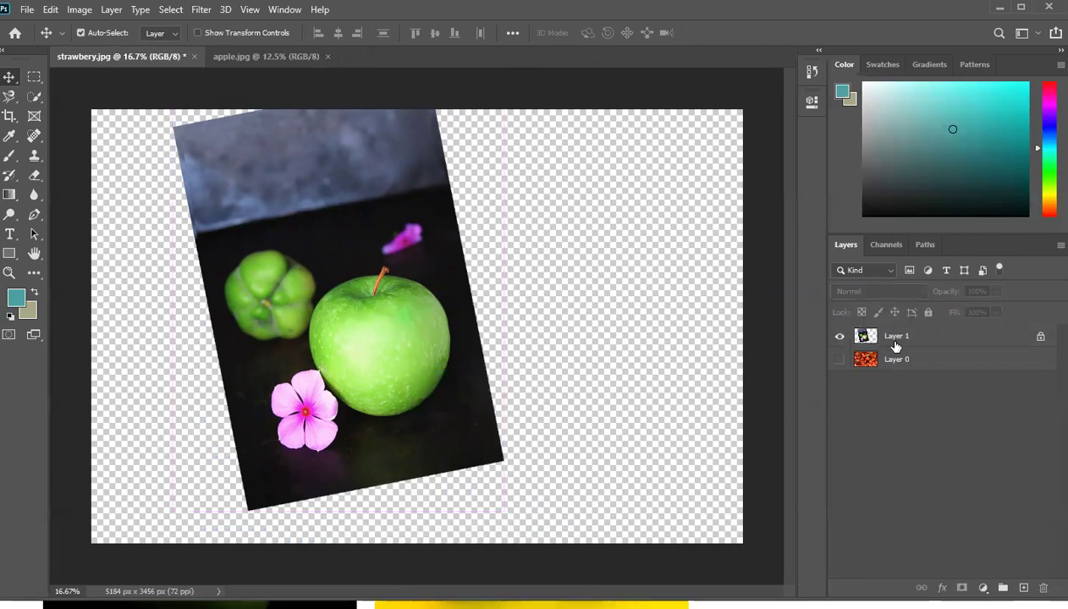
Unlock Layer 1 to centre the rotated apple picture on the canvas at X 2592, Y 1728 pixels, and relock its position
{"action": "left_click", "coordinate": [882, 338]}
{"action": "left_click", "coordinate": [895, 313]}
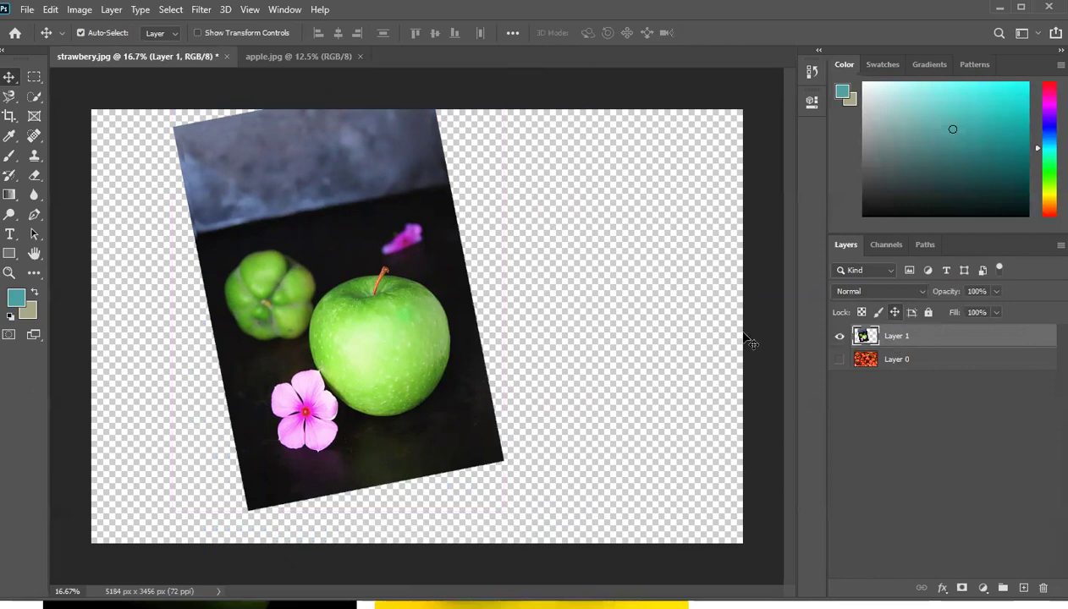
{"action": "key", "text": "ctrl+t"}
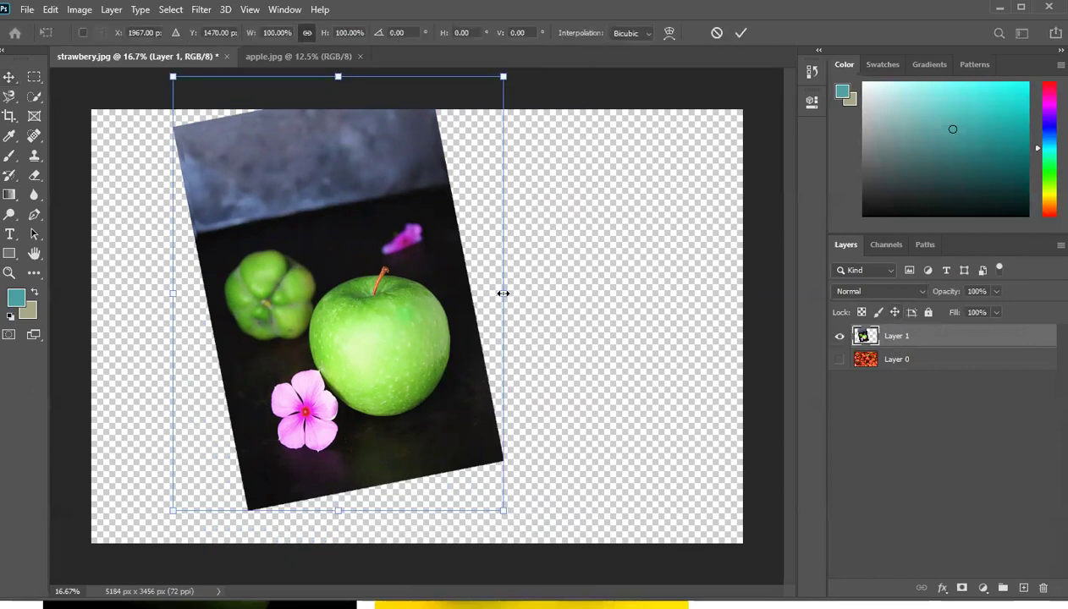
{"action": "left_click_drag", "start_coordinate": [462, 309], "coordinate": [535, 342]}
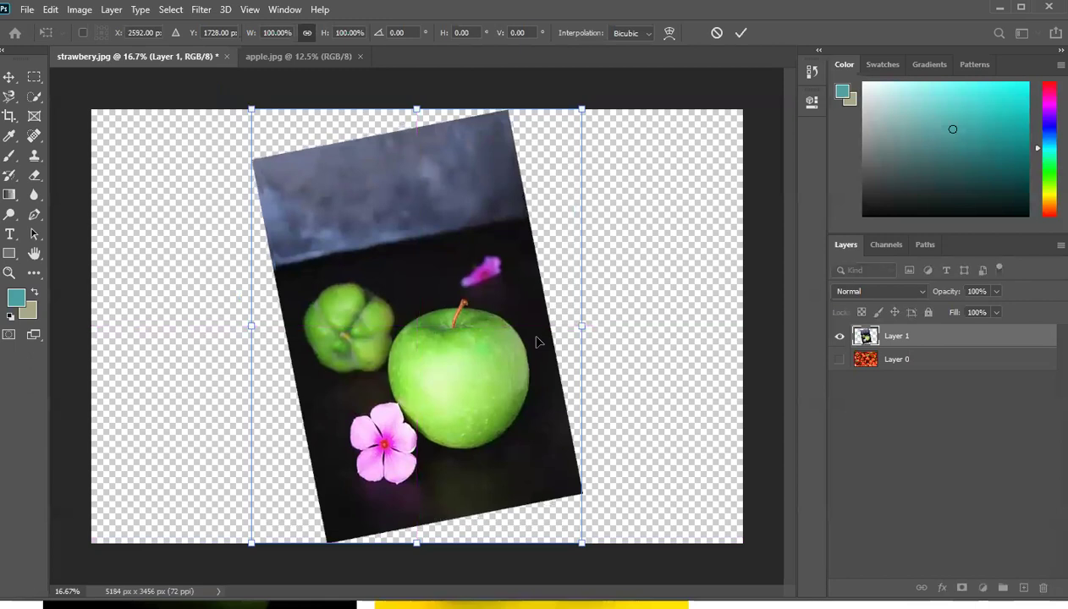
{"action": "key", "text": "Return"}
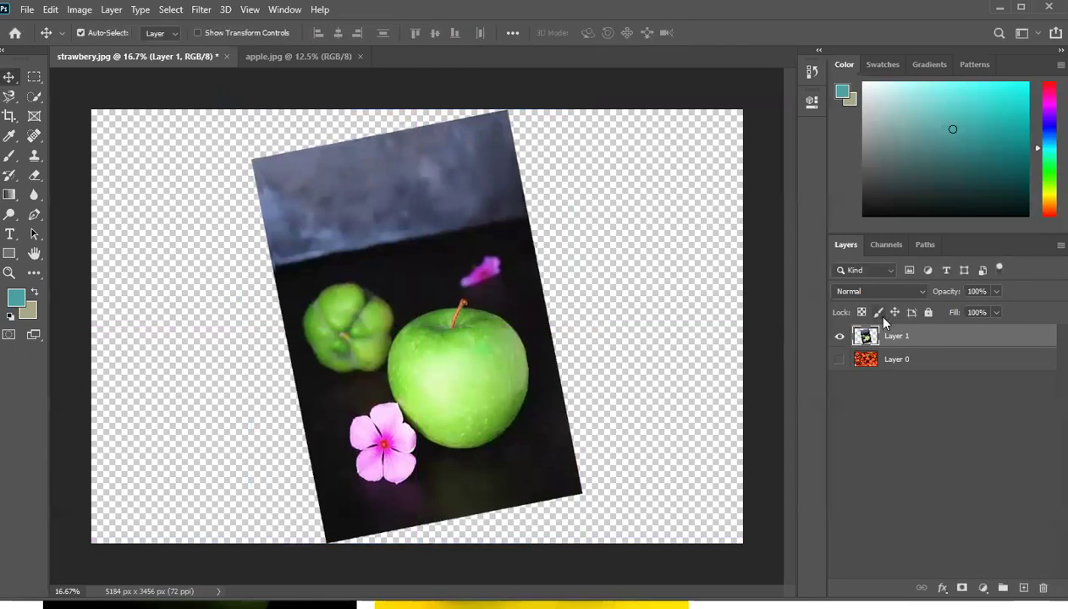
{"action": "left_click", "coordinate": [894, 312]}
Look at the Art & Illustration presets for a new document and close without creating one
{"action": "left_click", "coordinate": [27, 9]}
{"action": "left_click", "coordinate": [42, 24]}
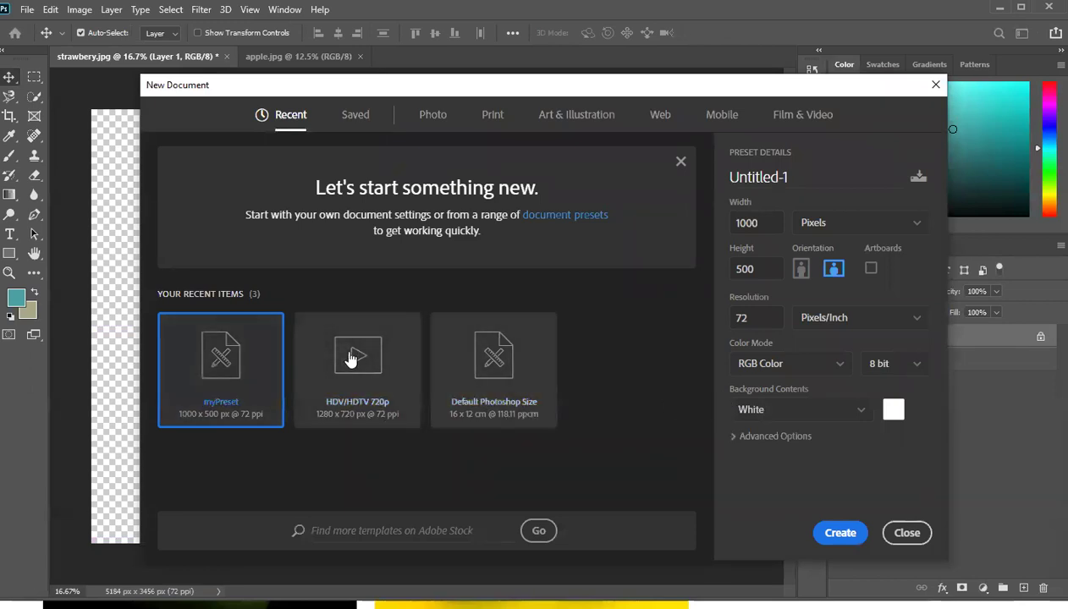
{"action": "left_click", "coordinate": [581, 126]}
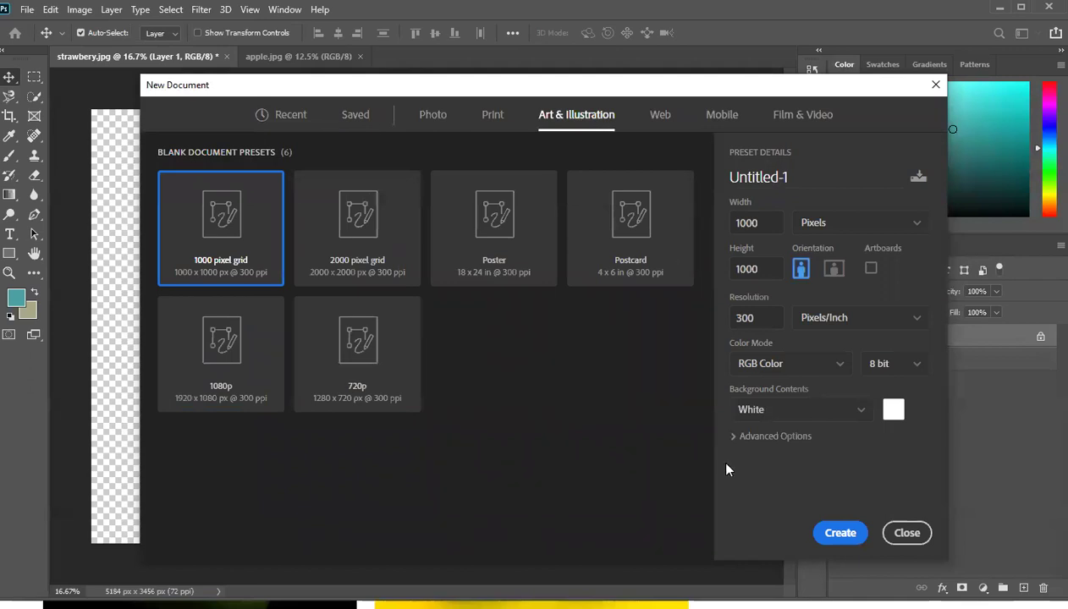
{"action": "left_click", "coordinate": [901, 532]}
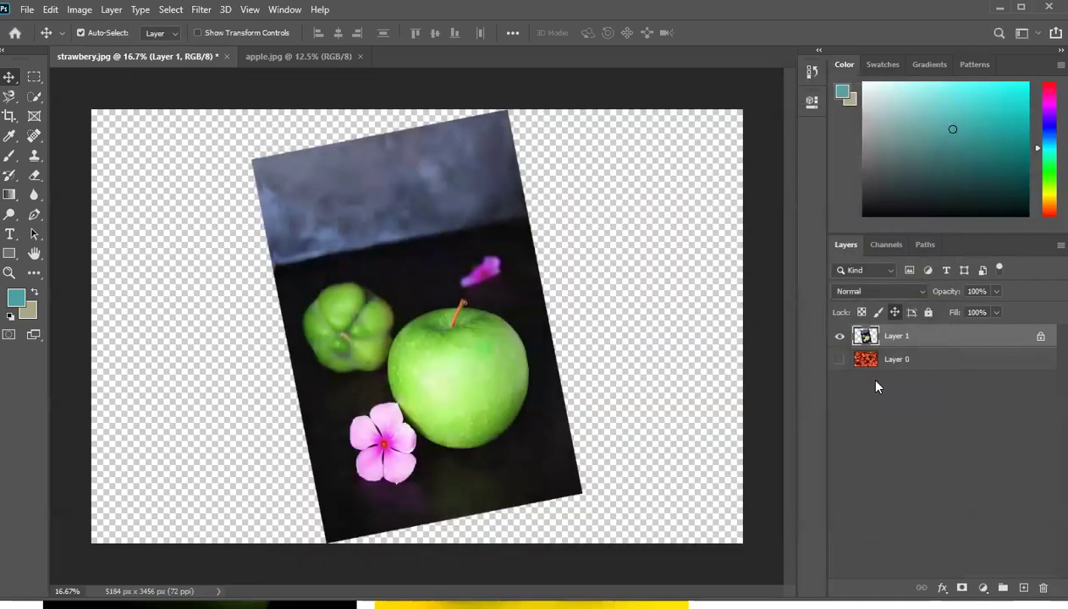
Lock everything on Layer 1 and try to move the apple picture and paint on it with the Brush tool
{"action": "left_click", "coordinate": [928, 313]}
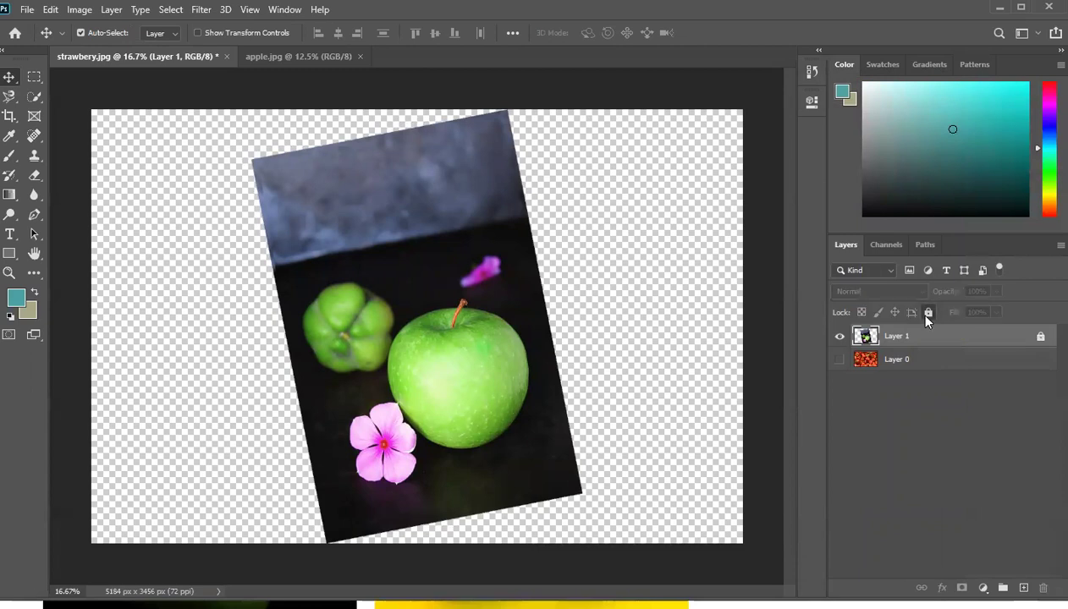
{"action": "right_click", "coordinate": [373, 338]}
{"action": "left_click", "coordinate": [394, 284]}
{"action": "left_click_drag", "start_coordinate": [387, 281], "coordinate": [536, 299]}
{"action": "left_click", "coordinate": [8, 161]}
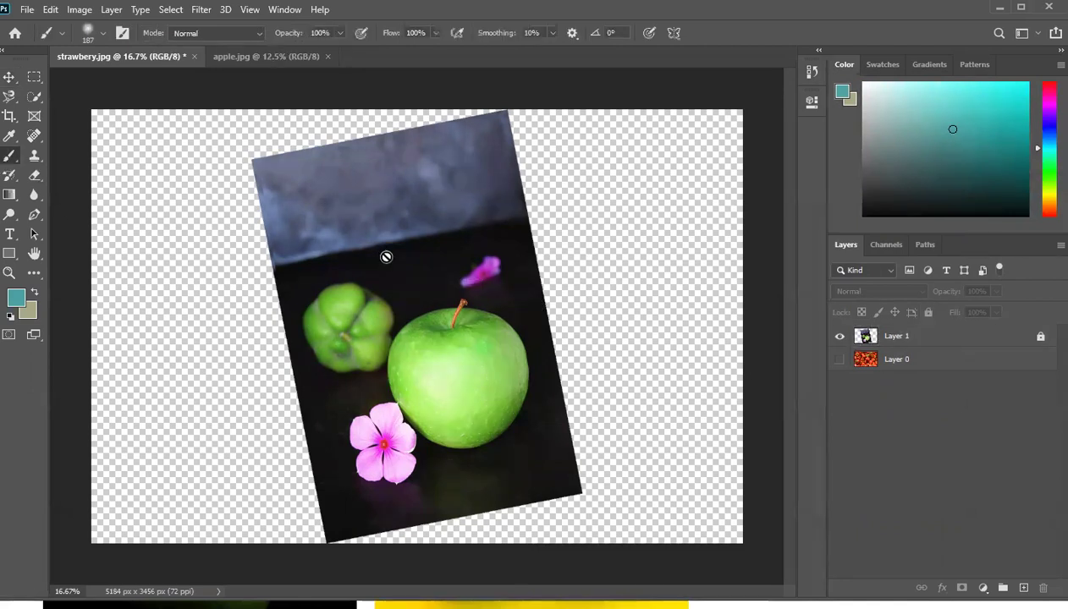
{"action": "left_click", "coordinate": [441, 252]}
{"action": "left_click", "coordinate": [508, 232]}
View the locked Background in apple.jpg, return to the strawbery.jpg document and remove all locks from Layer 1
{"action": "key", "text": "ctrl+Tab"}
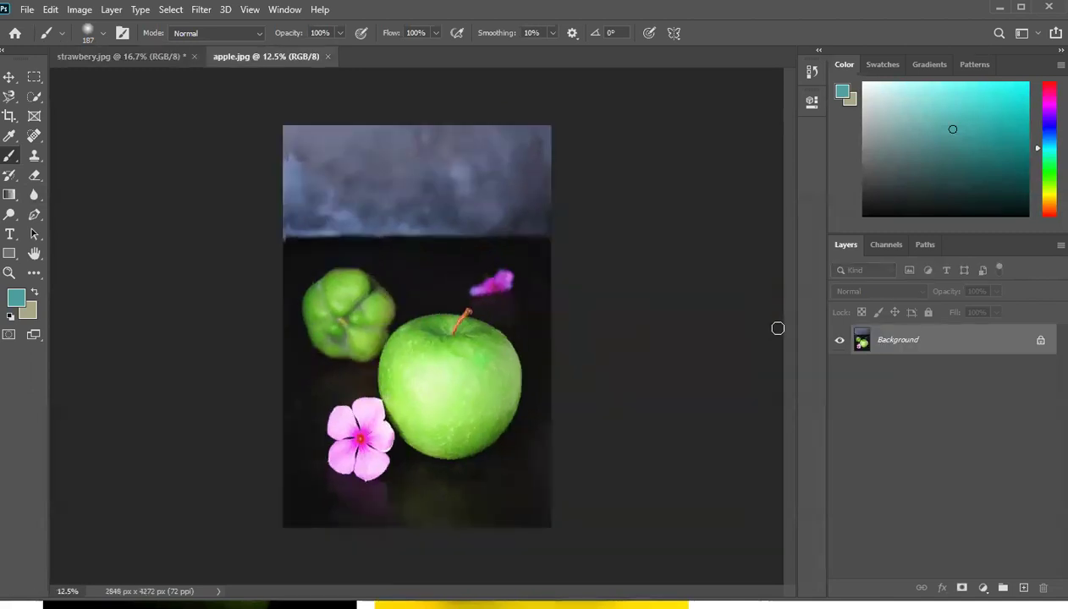
{"action": "left_click", "coordinate": [102, 58]}
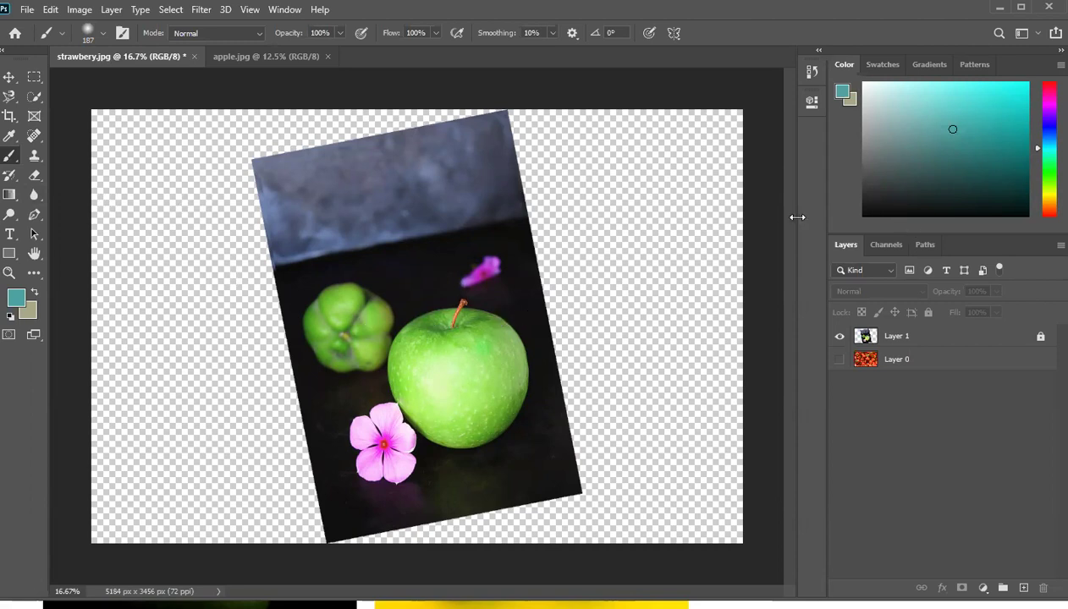
{"action": "left_click", "coordinate": [912, 337]}
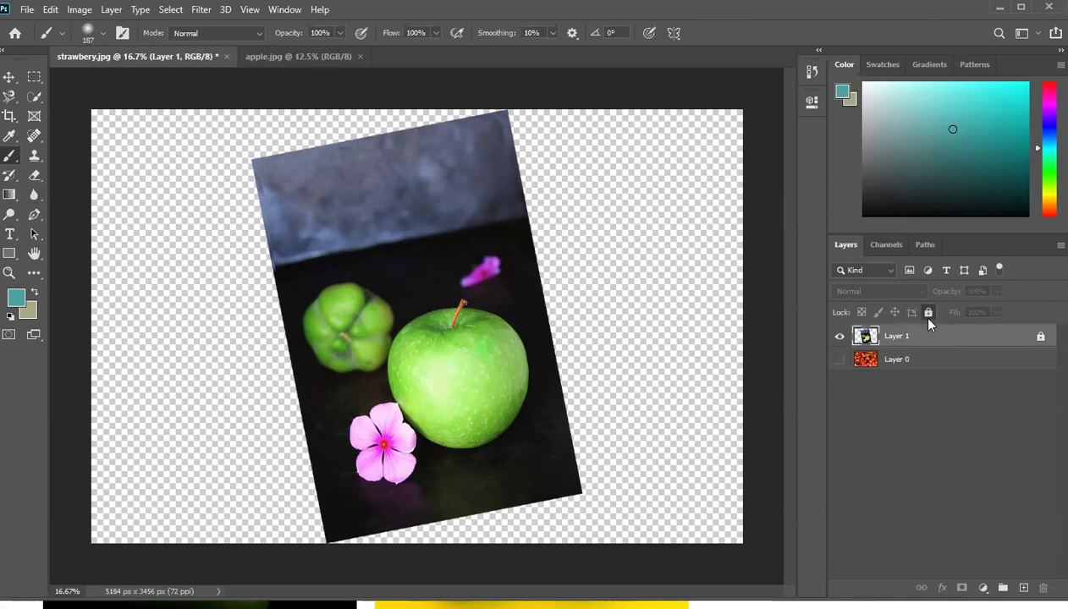
{"action": "left_click", "coordinate": [927, 312]}
{"action": "left_click", "coordinate": [894, 312]}
{"action": "left_click", "coordinate": [894, 312]}
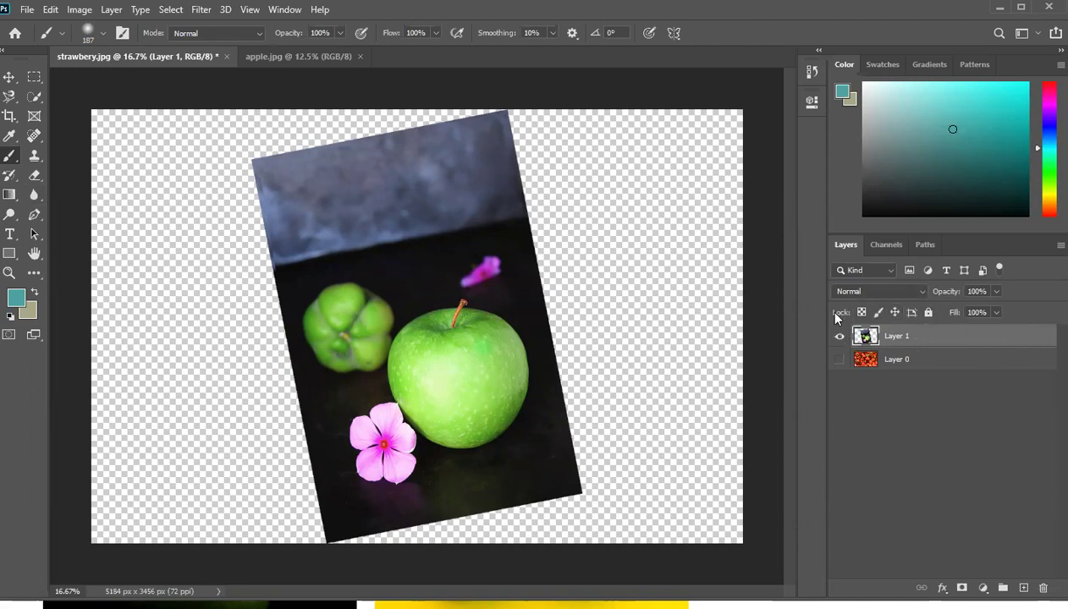
Look over the blending modes available for Layer 1
{"action": "left_click", "coordinate": [918, 292]}
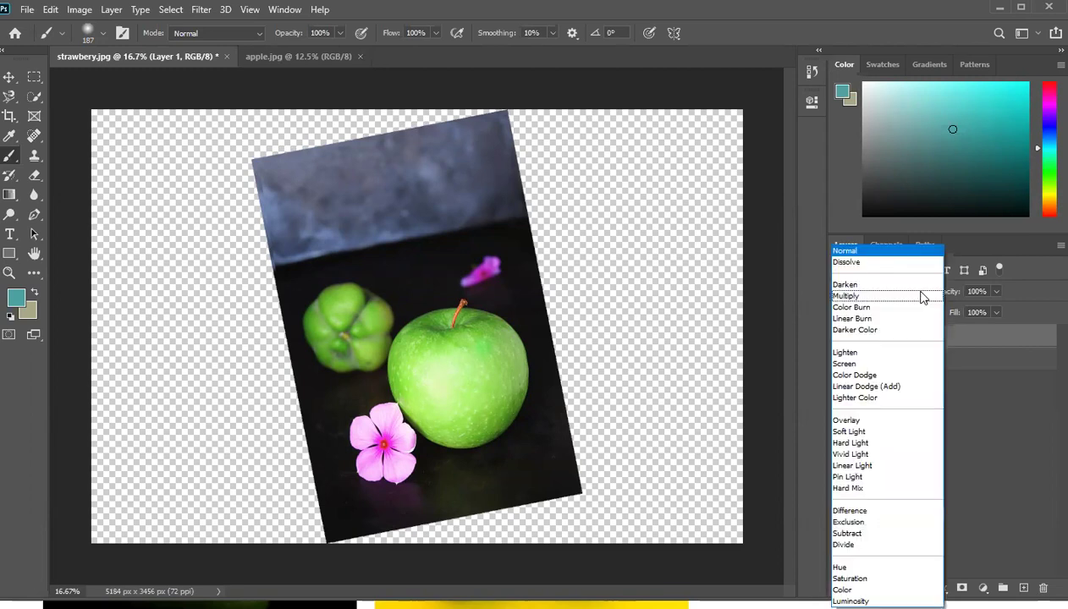
{"action": "key", "text": "Escape"}
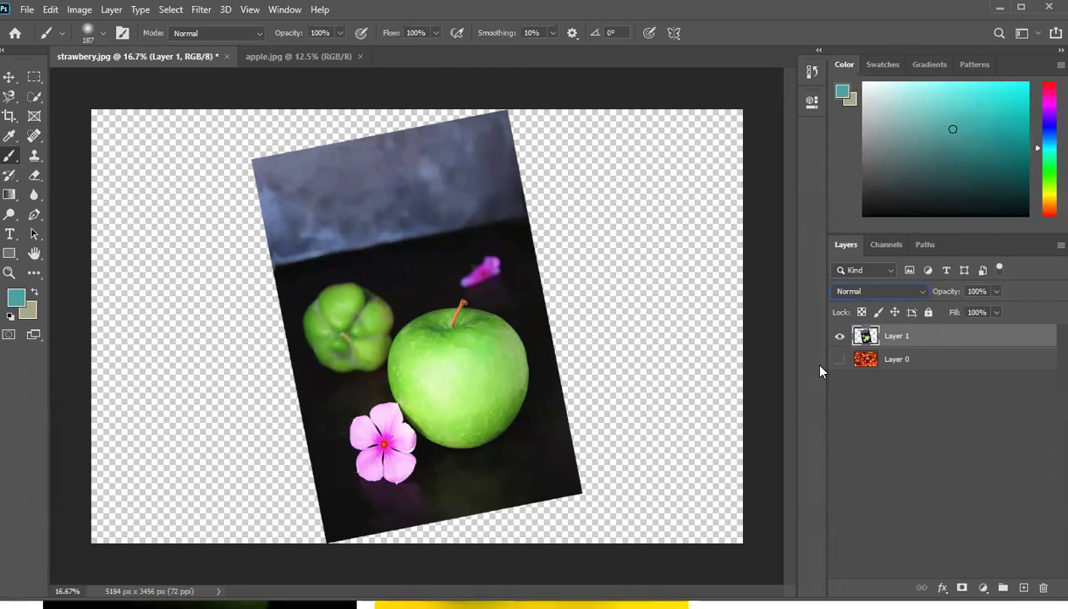
Step back and forth through the edit history and undo Layer 1's locks, move, scaling and rotation
{"action": "left_click", "coordinate": [894, 312]}
{"action": "key", "text": "ctrl+z"}
{"action": "key", "text": "ctrl+z"}
{"action": "key", "text": "ctrl+z"}
{"action": "key", "text": "ctrl+z"}
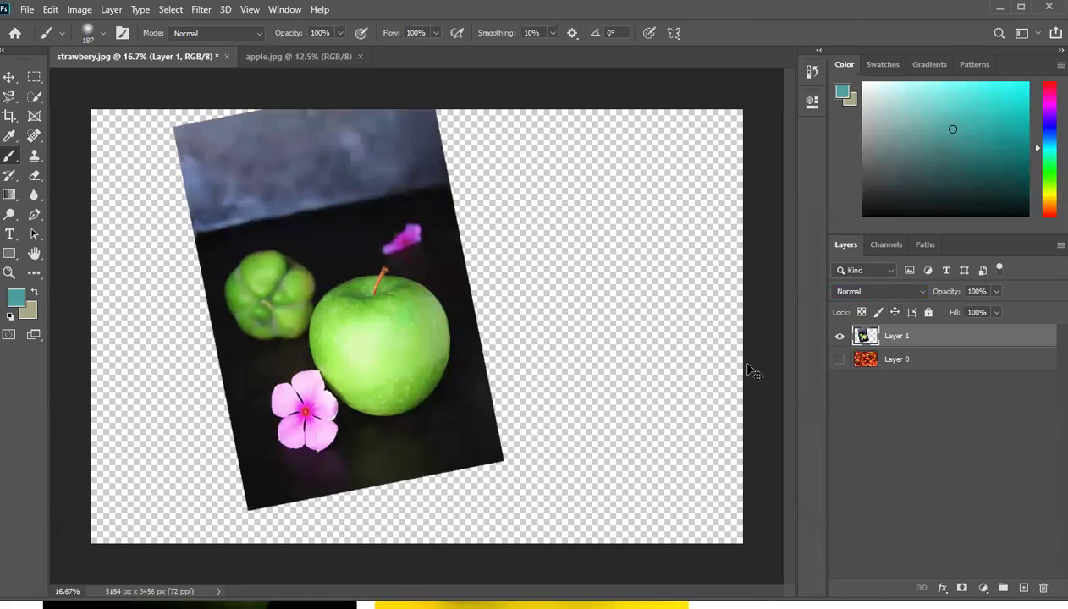
{"action": "key", "text": "ctrl+z"}
{"action": "key", "text": "ctrl+z"}
{"action": "key", "text": "ctrl+shift+z"}
{"action": "key", "text": "ctrl+shift+z"}
{"action": "key", "text": "ctrl+z"}
{"action": "key", "text": "ctrl+shift+z"}
{"action": "key", "text": "ctrl+shift+z"}
{"action": "key", "text": "ctrl+shift+z"}
{"action": "key", "text": "ctrl+shift+z"}
{"action": "key", "text": "ctrl+shift+z"}
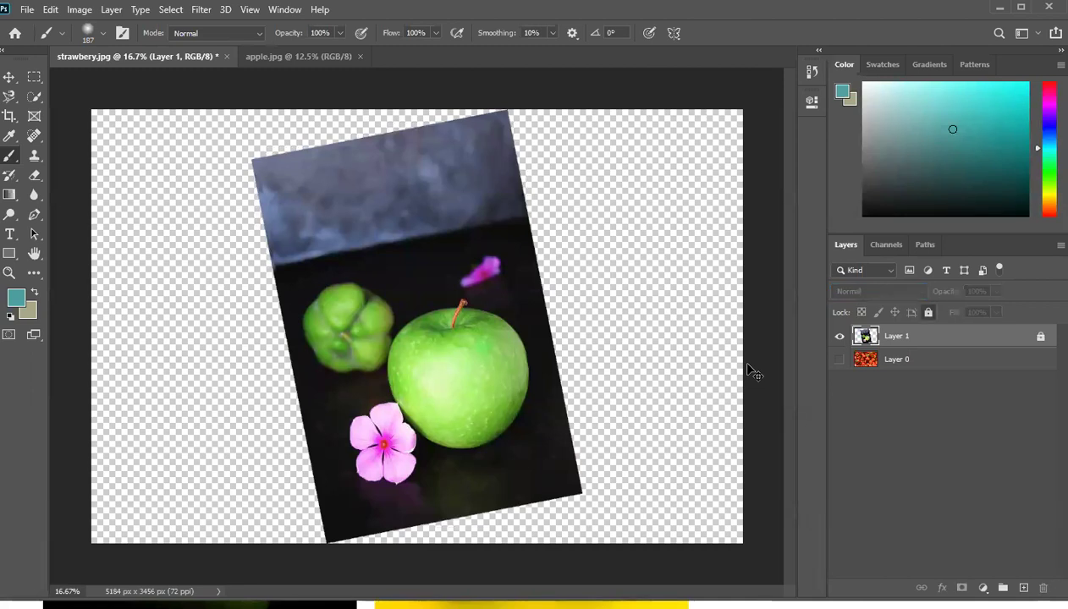
{"action": "key", "text": "ctrl+z"}
{"action": "key", "text": "ctrl+z"}
{"action": "key", "text": "ctrl+z"}
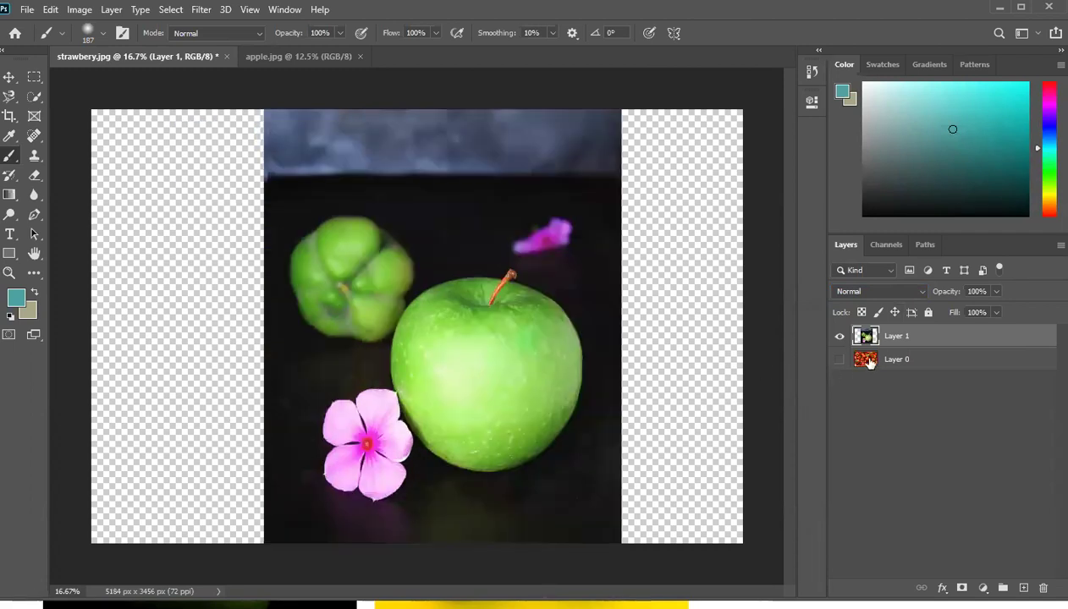
Show Layer 0 again and set Layer 1's blending mode to Dissolve
{"action": "left_click", "coordinate": [840, 362]}
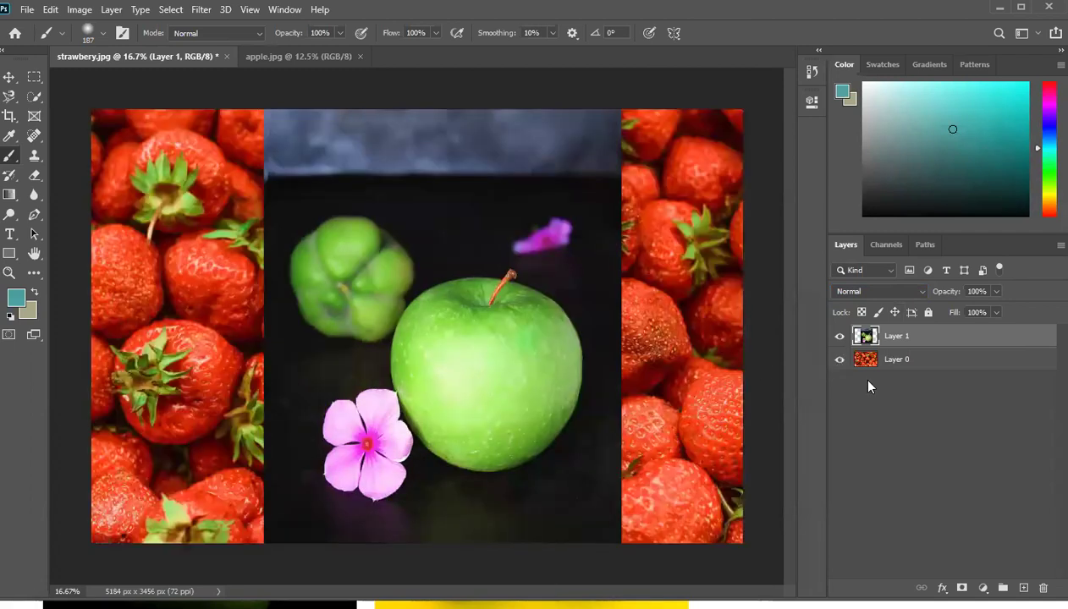
{"action": "left_click", "coordinate": [915, 293]}
{"action": "key", "text": "Escape"}
{"action": "left_click", "coordinate": [907, 293]}
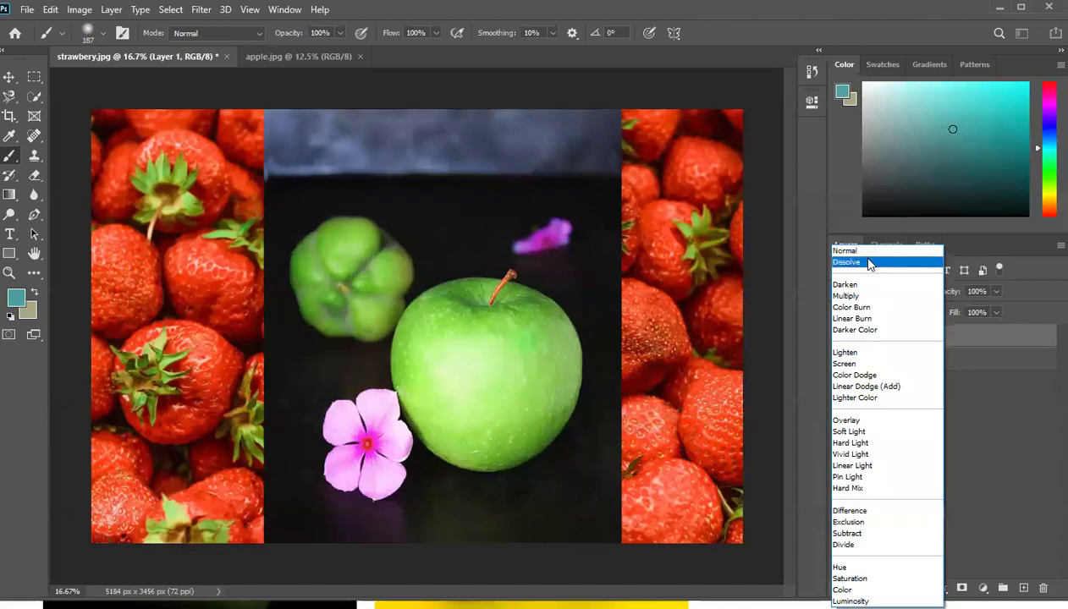
{"action": "left_click", "coordinate": [869, 264]}
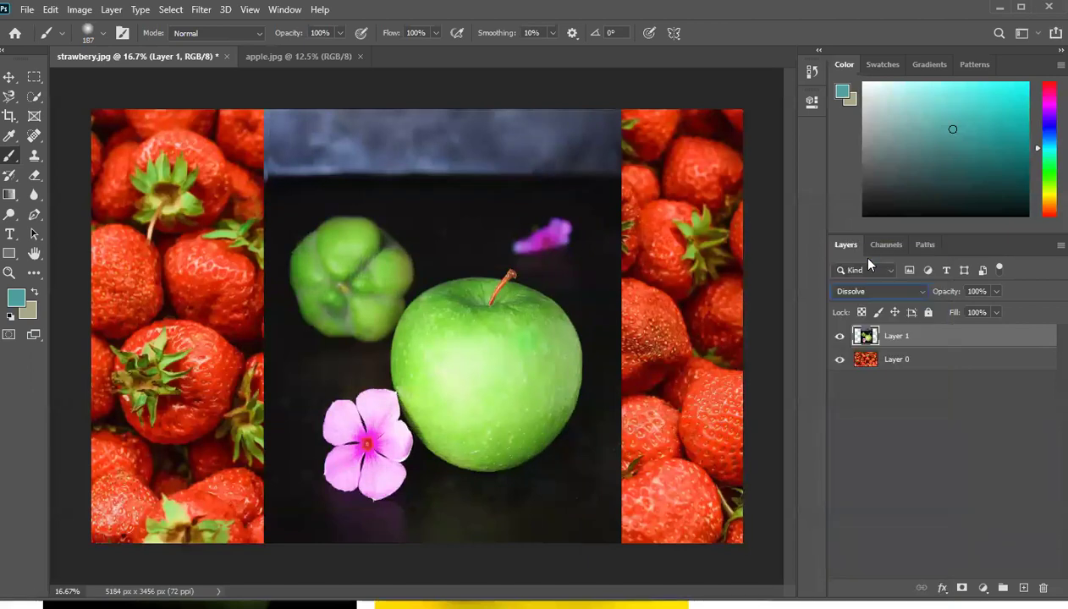
Preview other blending modes on Layer 1, including Luminosity and Vivid Light, without applying any of them
{"action": "left_click", "coordinate": [905, 291]}
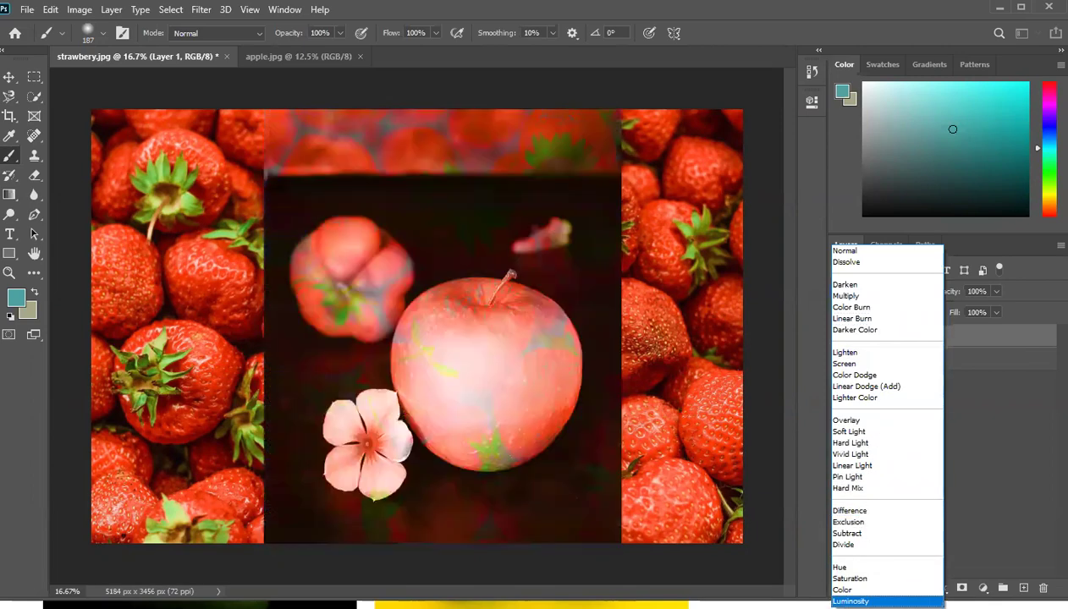
{"action": "left_click", "coordinate": [988, 444]}
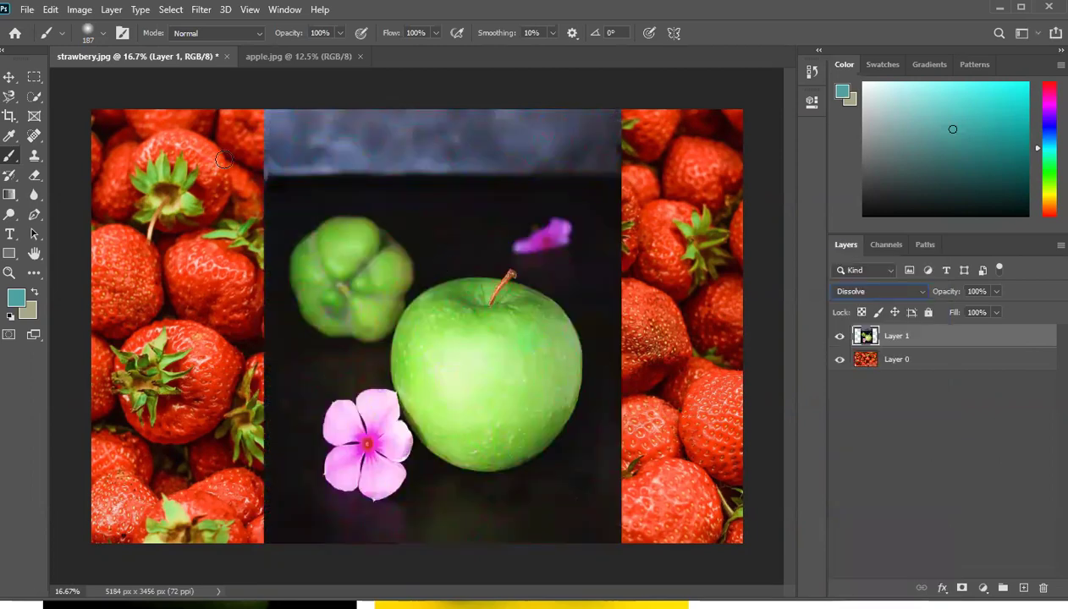
{"action": "left_click", "coordinate": [846, 291]}
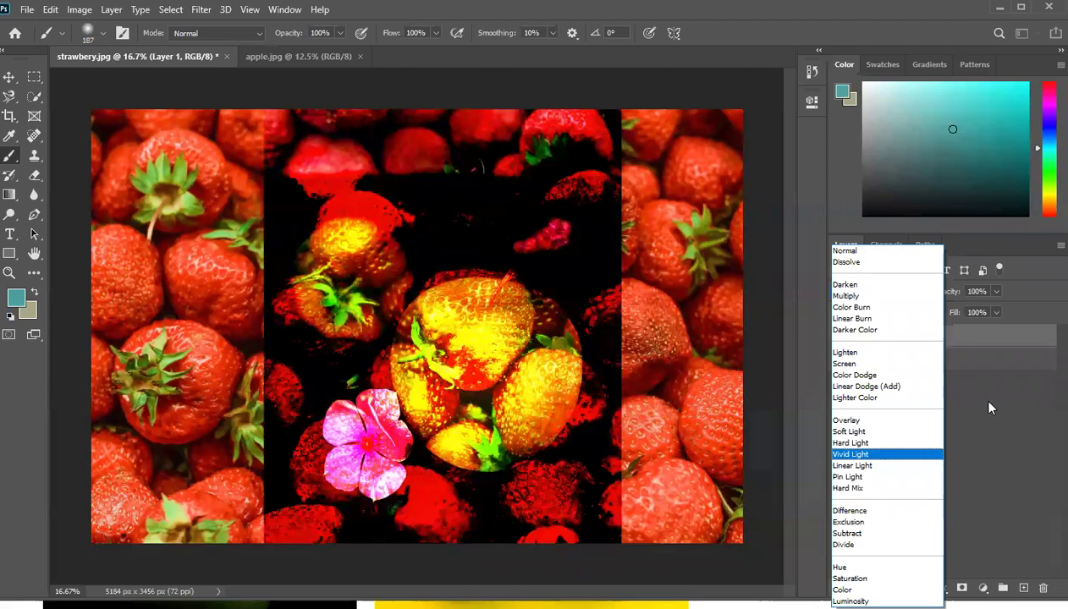
{"action": "key", "text": "Escape"}
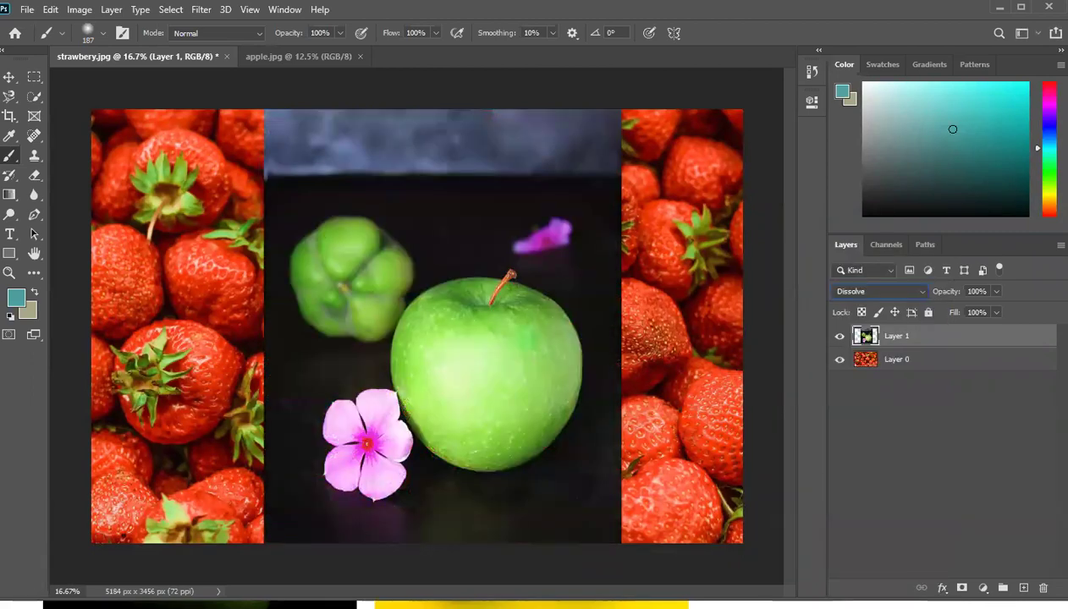
Switch to Unsplash in the browser and search for "black and white pattern"
{"action": "key", "text": "alt+Tab"}
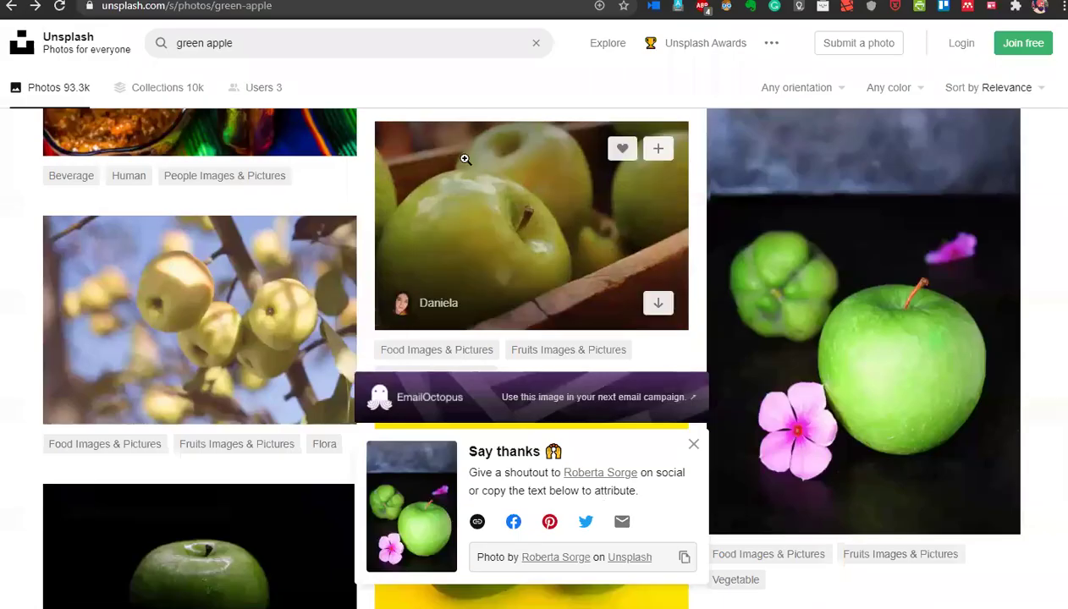
{"action": "left_click", "coordinate": [430, 49]}
{"action": "key", "text": "ctrl+shift+Left"}
{"action": "key", "text": "ctrl+shift+Left"}
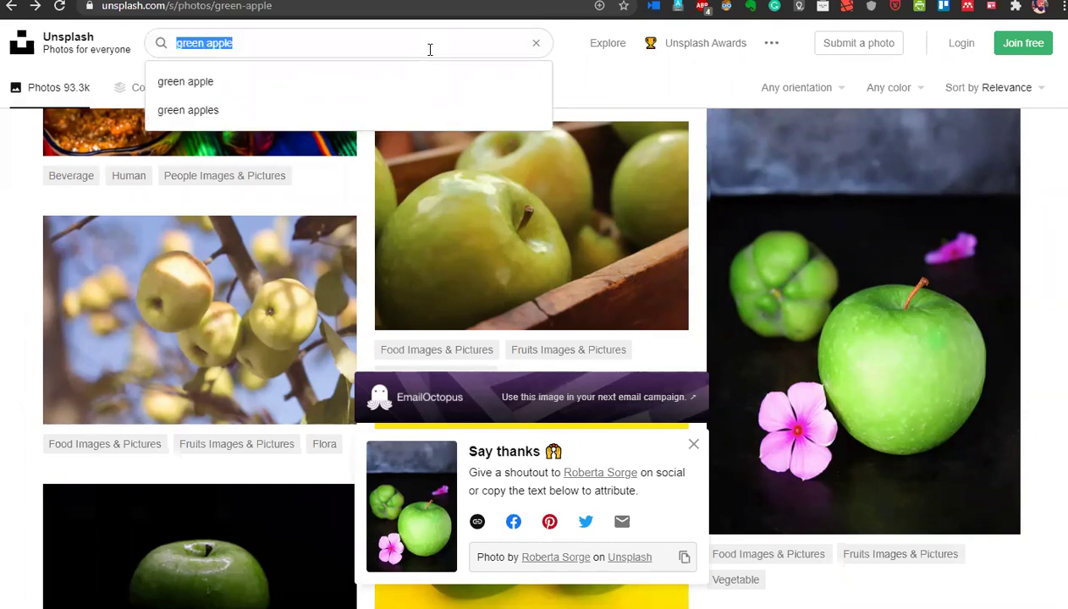
{"action": "type", "text": "blacj a"}
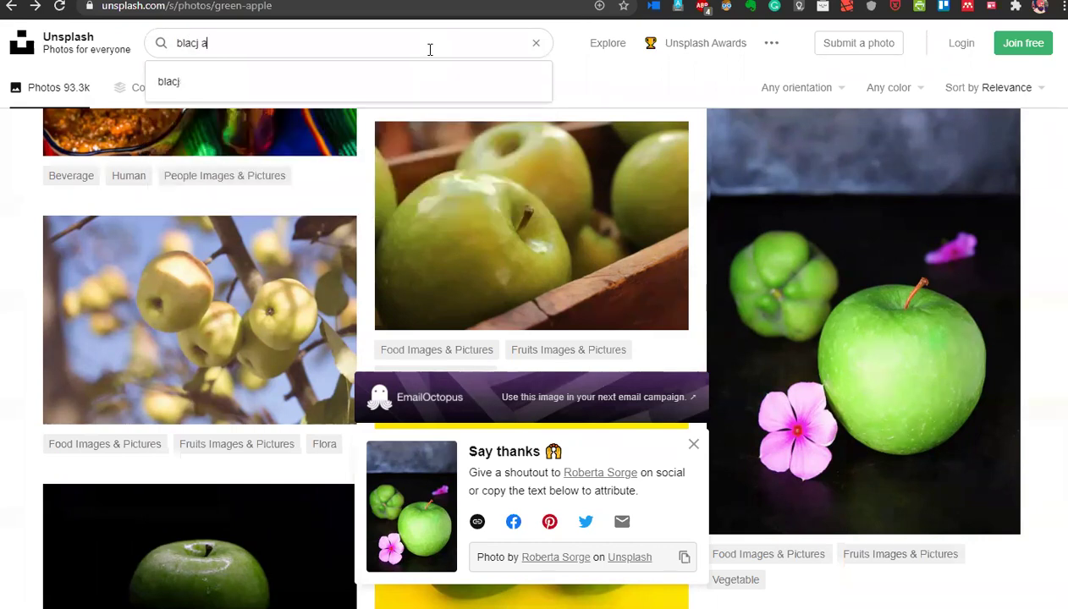
{"action": "key", "text": "BackSpace"}
{"action": "key", "text": "BackSpace"}
{"action": "key", "text": "BackSpace"}
{"action": "type", "text": "k and "}
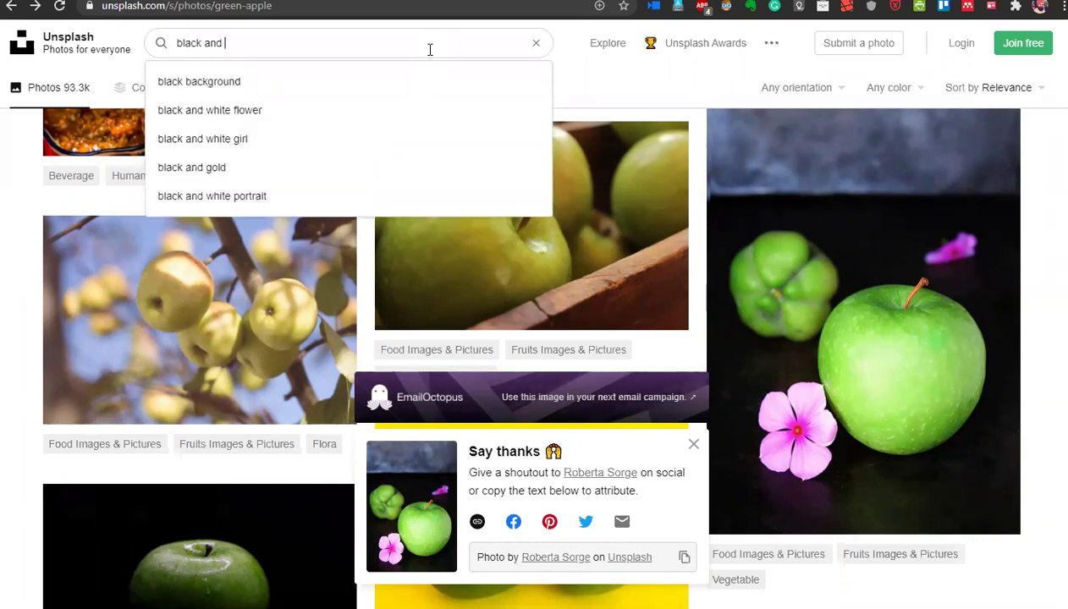
{"action": "type", "text": "white pattern"}
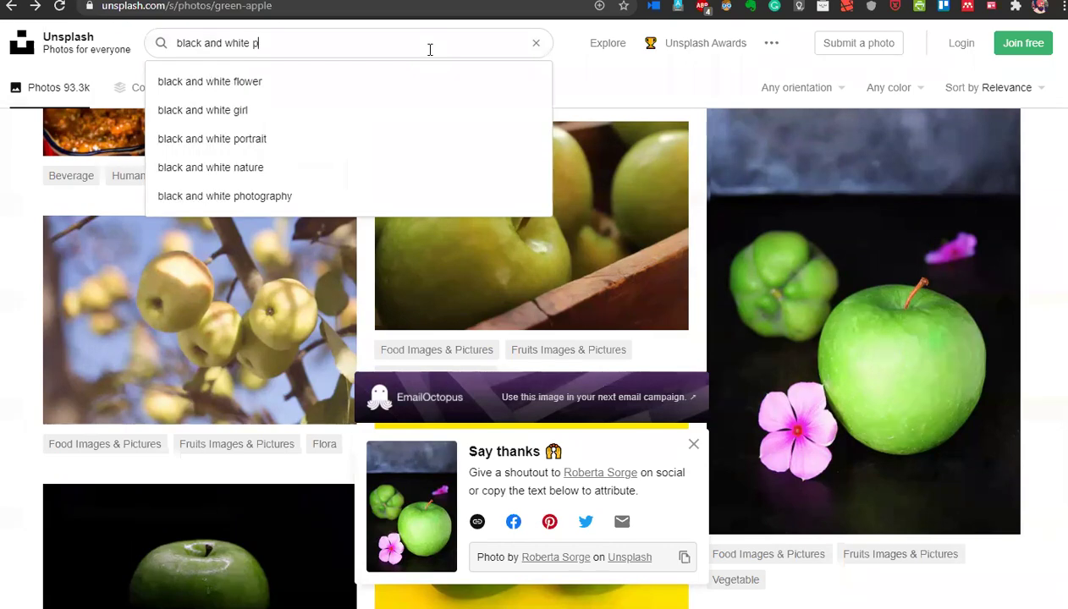
{"action": "key", "text": "Return"}
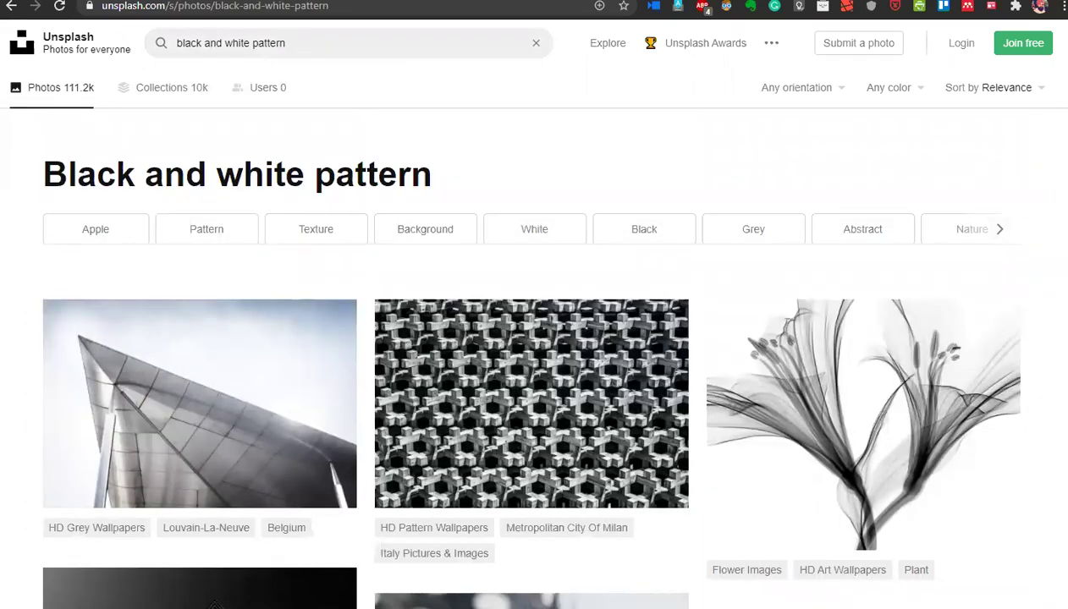
Browse the black and white pattern photos for a suitable image and preview the concentric-circle one
{"action": "scroll", "coordinate": [533, 356], "scroll_direction": "down", "scroll_amount": 15}
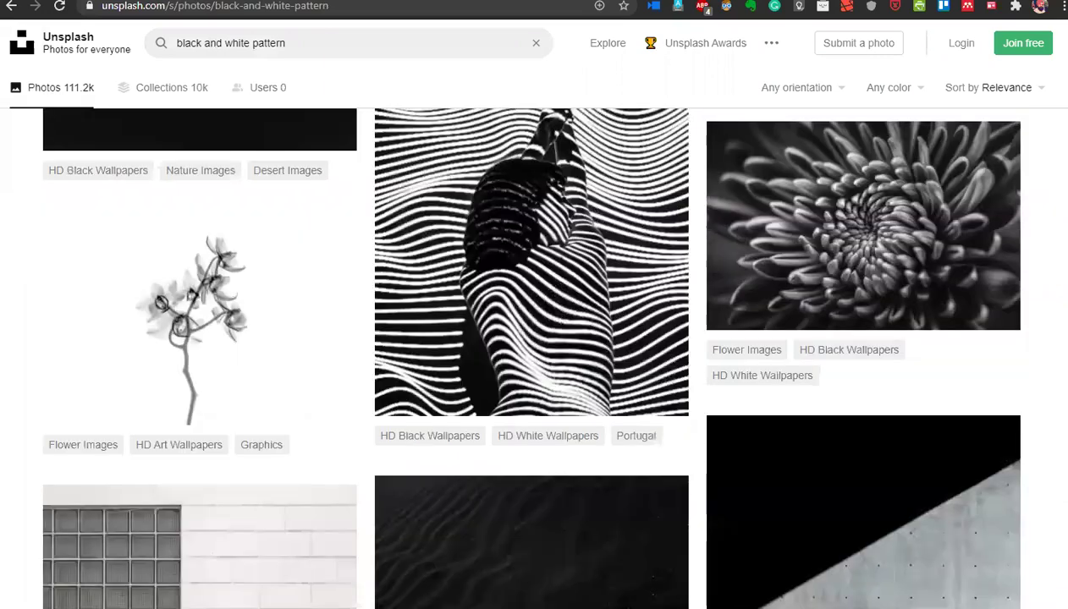
{"action": "scroll", "coordinate": [533, 355], "scroll_direction": "down", "scroll_amount": 3}
{"action": "scroll", "coordinate": [533, 355], "scroll_direction": "up", "scroll_amount": 1}
{"action": "scroll", "coordinate": [533, 355], "scroll_direction": "down", "scroll_amount": 5}
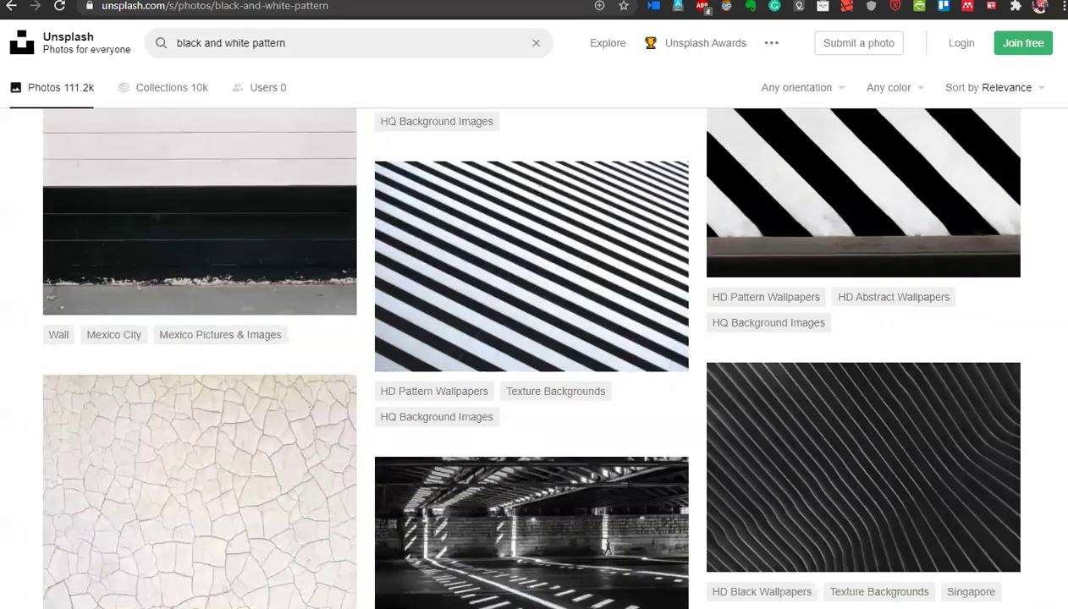
{"action": "scroll", "coordinate": [532, 355], "scroll_direction": "down", "scroll_amount": 11}
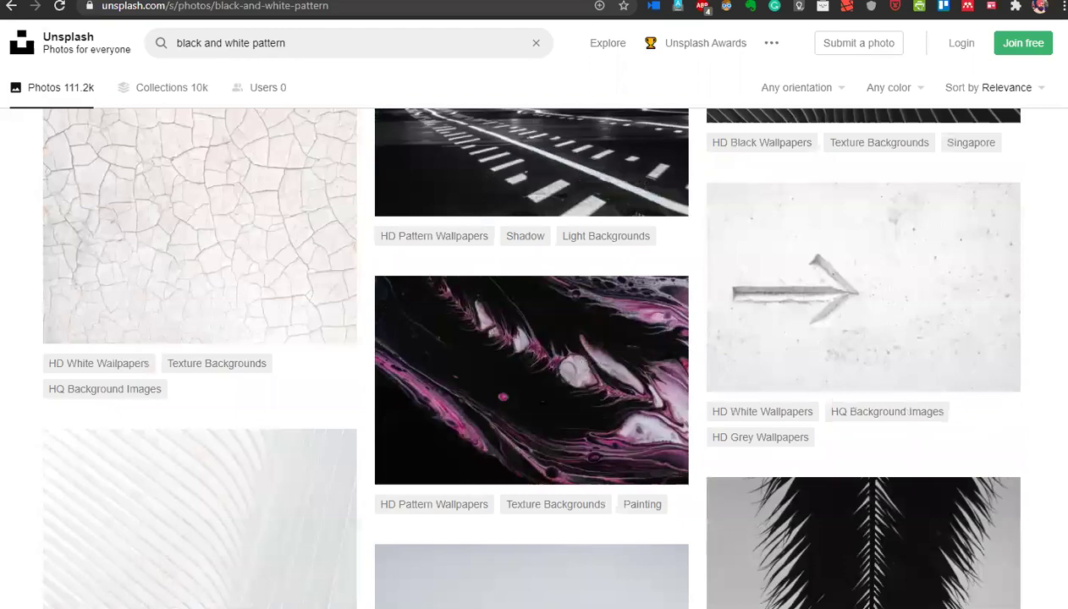
{"action": "scroll", "coordinate": [533, 356], "scroll_direction": "down", "scroll_amount": 9}
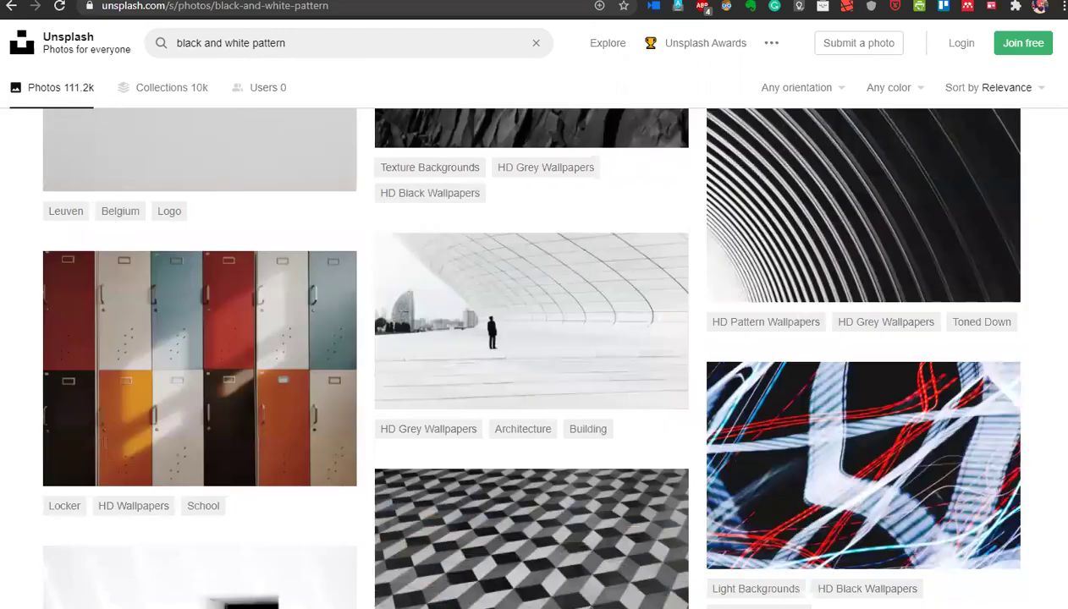
{"action": "scroll", "coordinate": [533, 355], "scroll_direction": "down", "scroll_amount": 18}
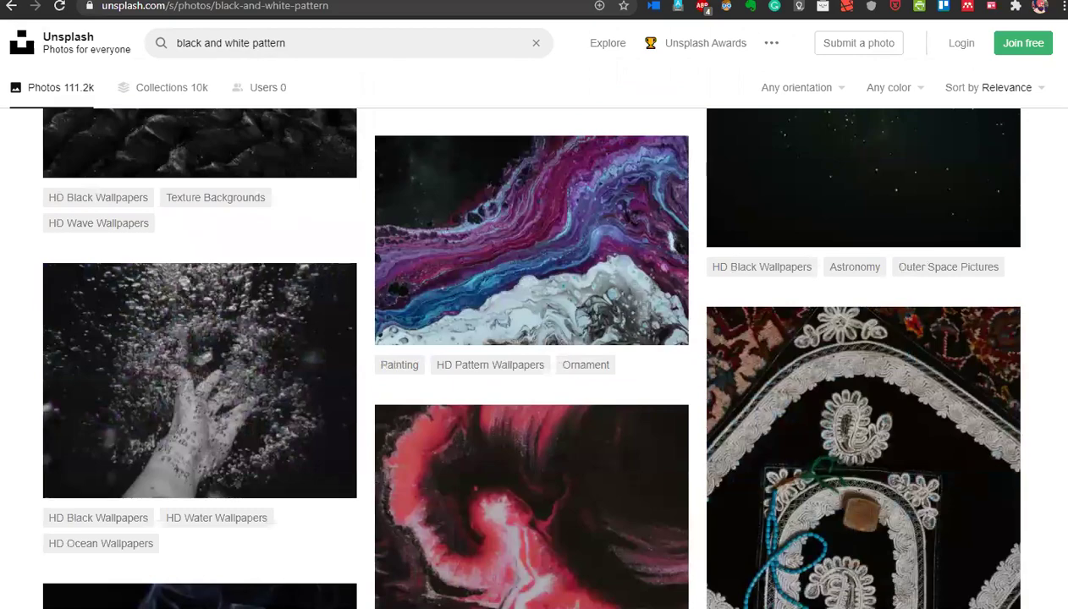
{"action": "scroll", "coordinate": [533, 355], "scroll_direction": "down", "scroll_amount": 20}
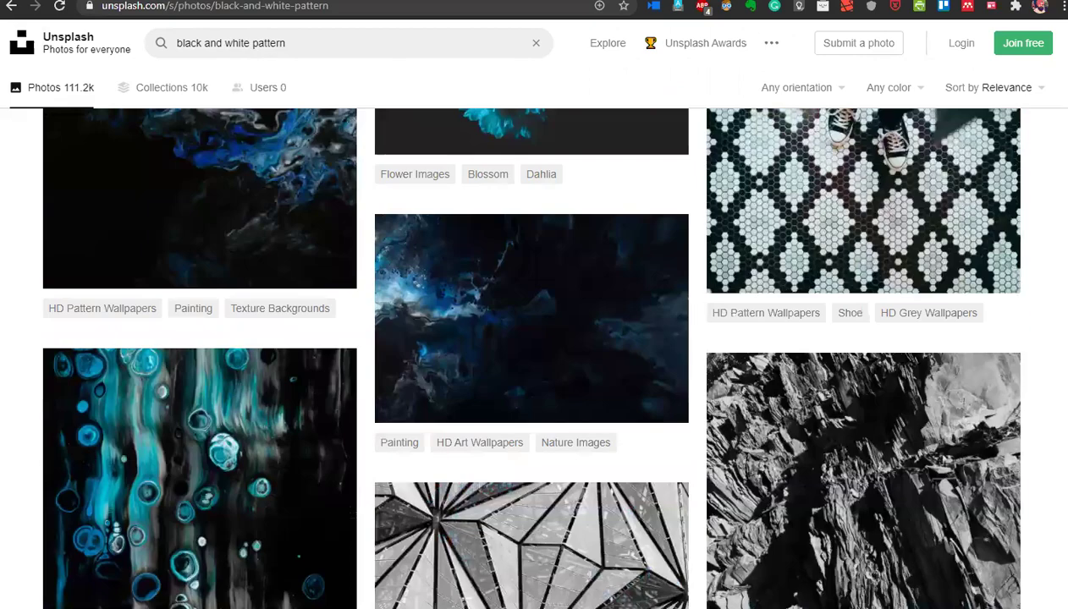
{"action": "scroll", "coordinate": [1031, 542], "scroll_direction": "down", "scroll_amount": 10}
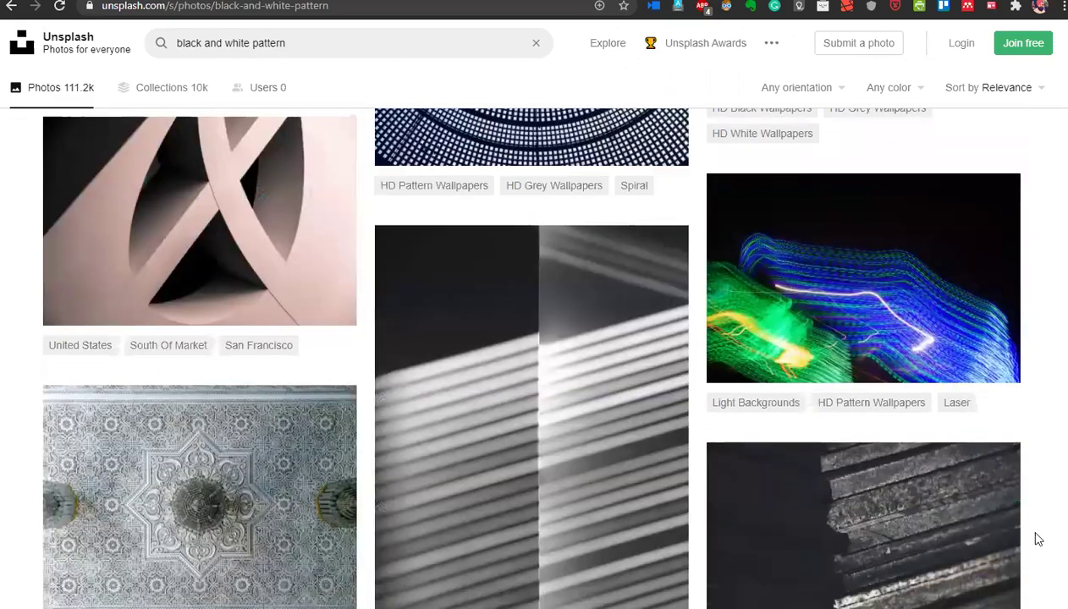
{"action": "scroll", "coordinate": [1031, 543], "scroll_direction": "up", "scroll_amount": 4}
{"action": "scroll", "coordinate": [470, 312], "scroll_direction": "up", "scroll_amount": 1}
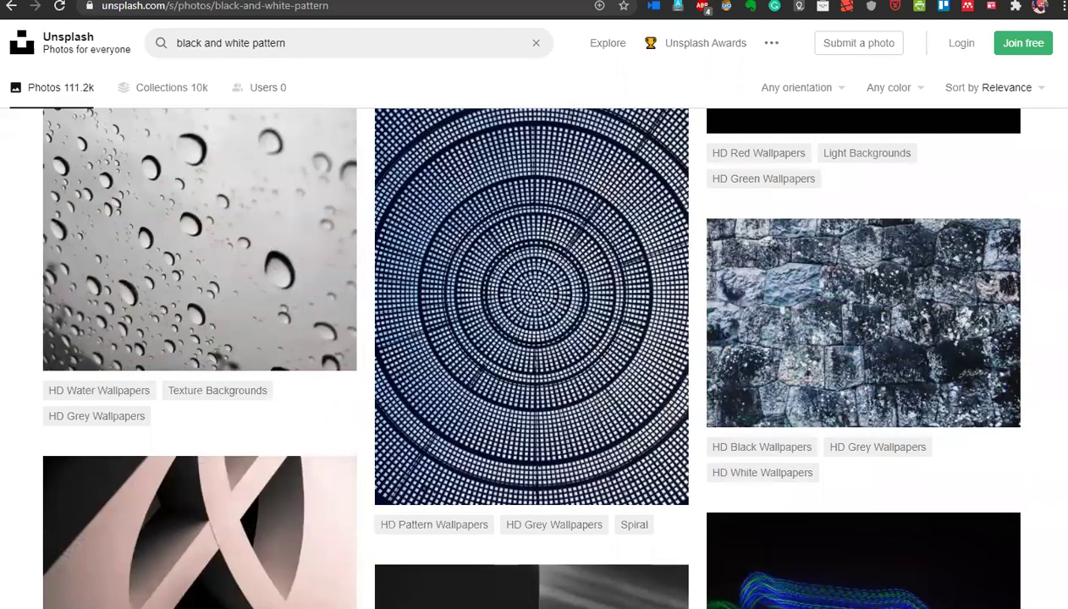
{"action": "left_click", "coordinate": [486, 298]}
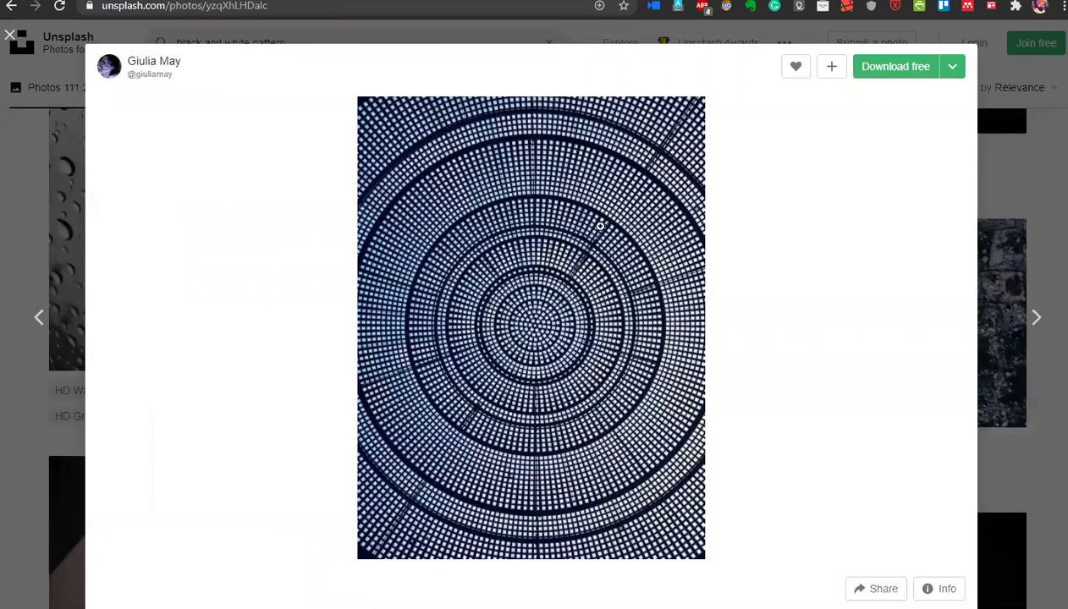
{"action": "left_click", "coordinate": [1013, 148]}
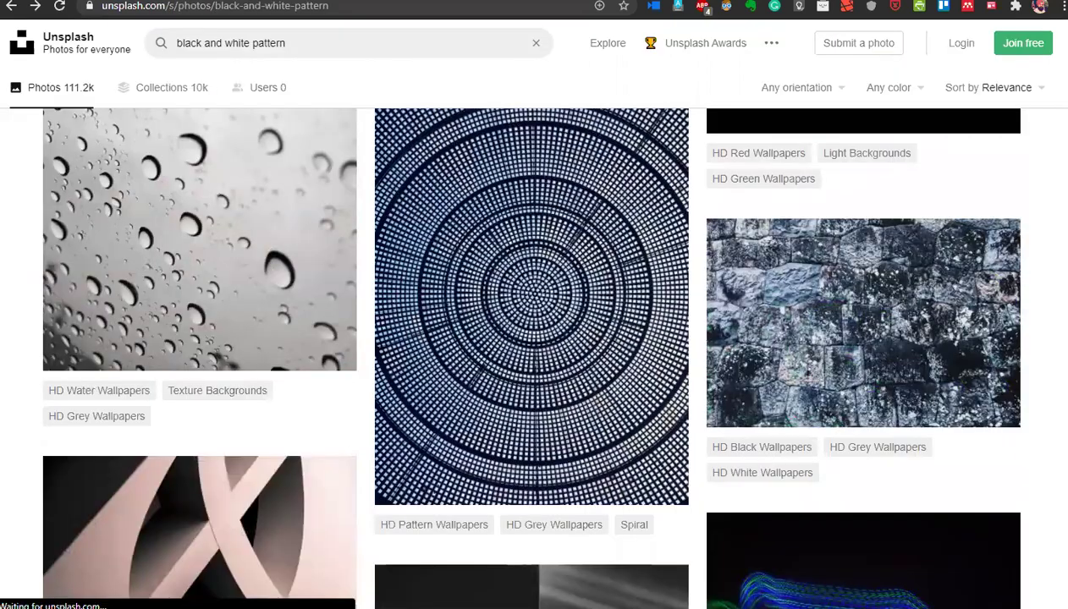
Download the black and white diamond pattern photo and save it as pattern.jpg in the Photoshop folder
{"action": "scroll", "coordinate": [534, 355], "scroll_direction": "down", "scroll_amount": 12}
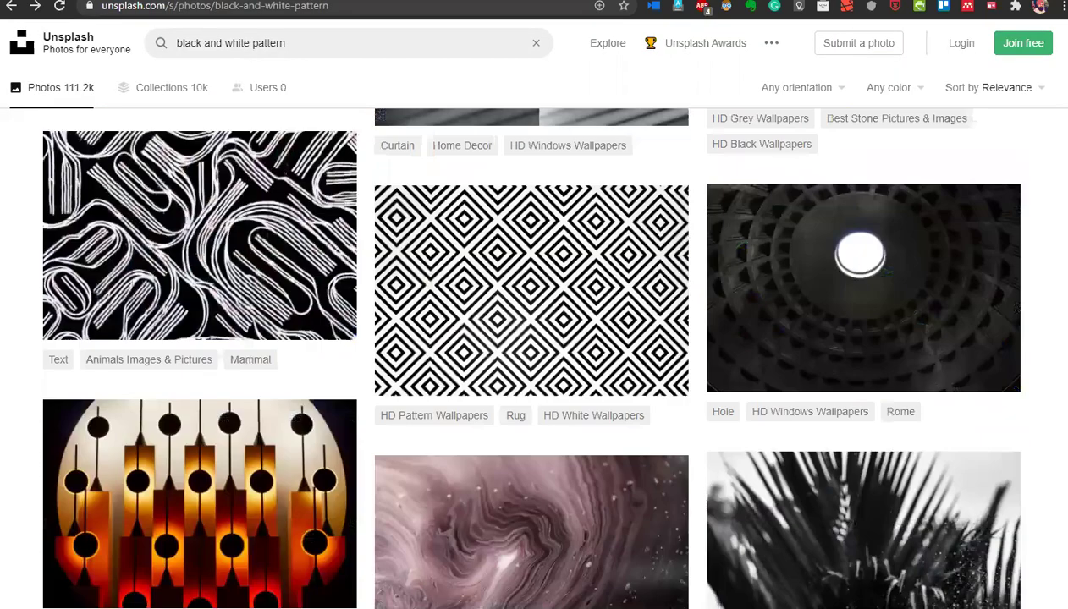
{"action": "scroll", "coordinate": [534, 355], "scroll_direction": "up", "scroll_amount": 5}
{"action": "left_click", "coordinate": [444, 432]}
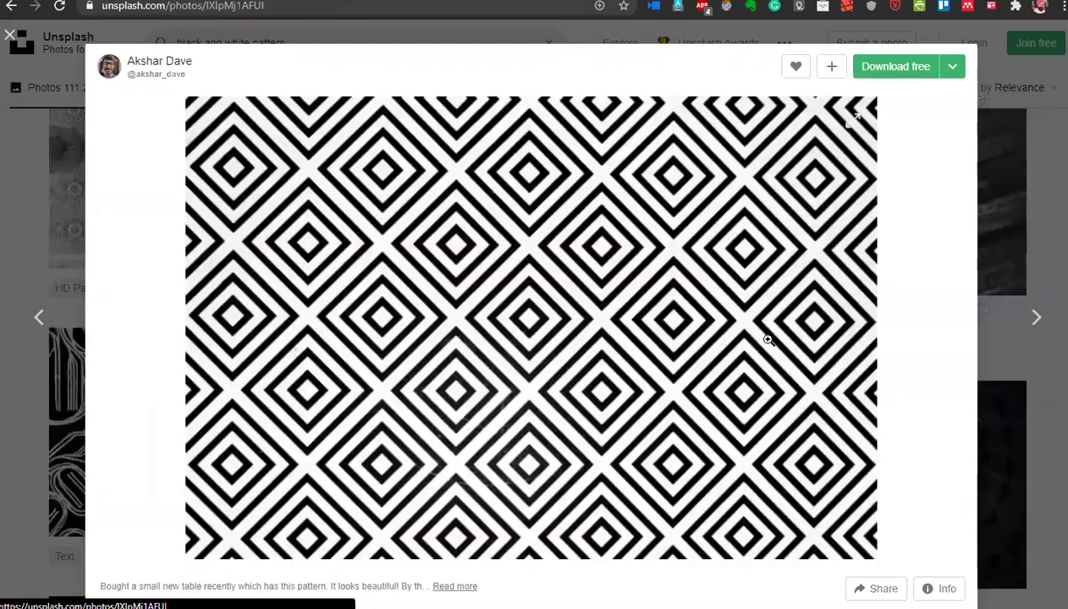
{"action": "left_click", "coordinate": [895, 71]}
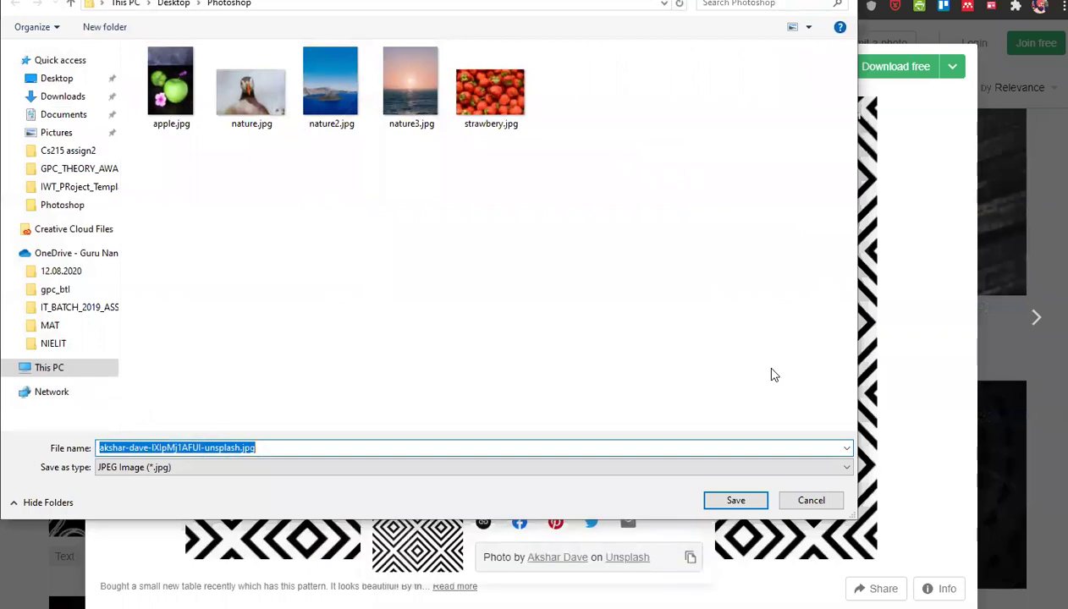
{"action": "type", "text": "pattern.jpg"}
{"action": "key", "text": "Return"}
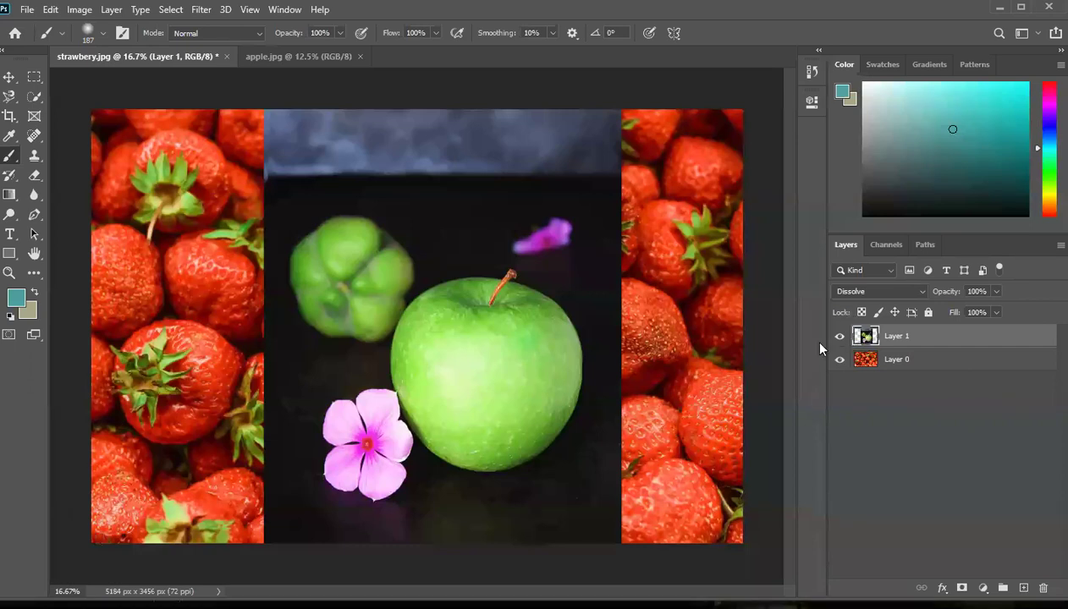
Return to Photoshop, hide Layer 1 in strawbery.jpg and open pattern.jpg
{"action": "left_click", "coordinate": [839, 336]}
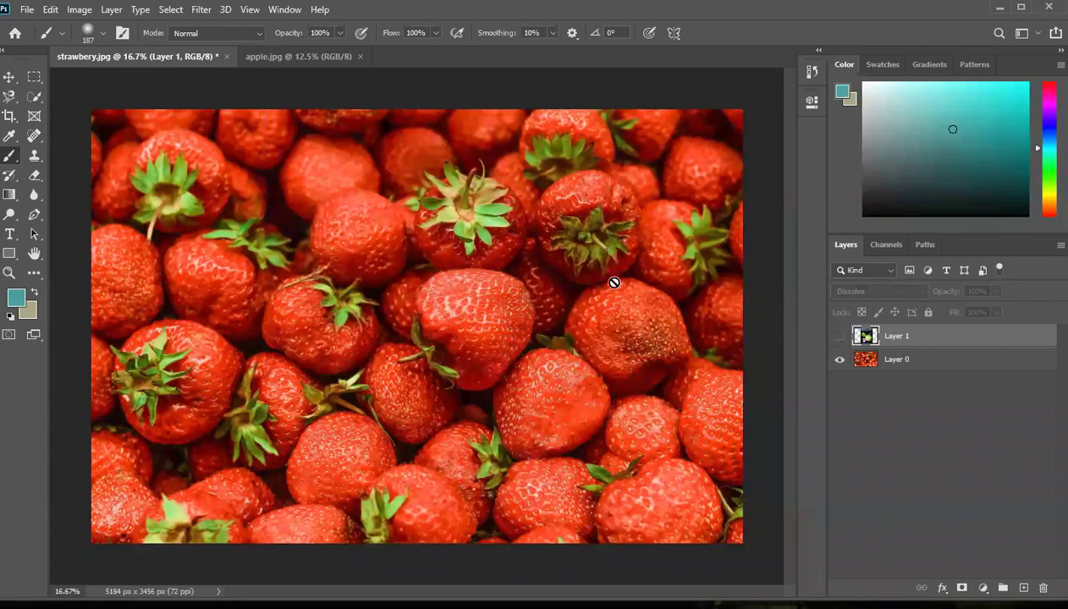
{"action": "left_click", "coordinate": [34, 11]}
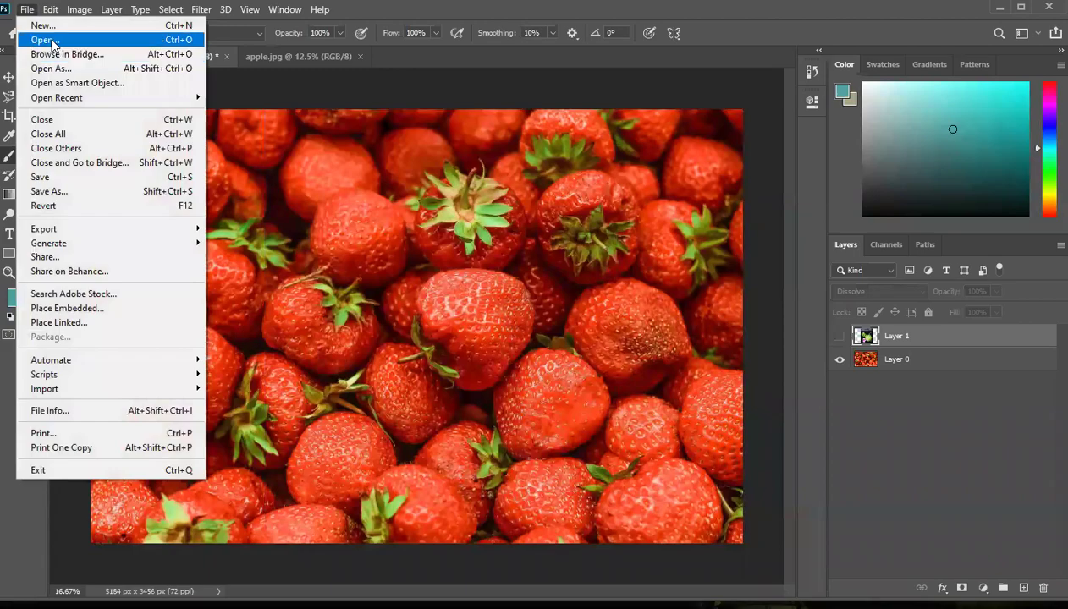
{"action": "left_click", "coordinate": [51, 38]}
{"action": "double_click", "coordinate": [513, 129]}
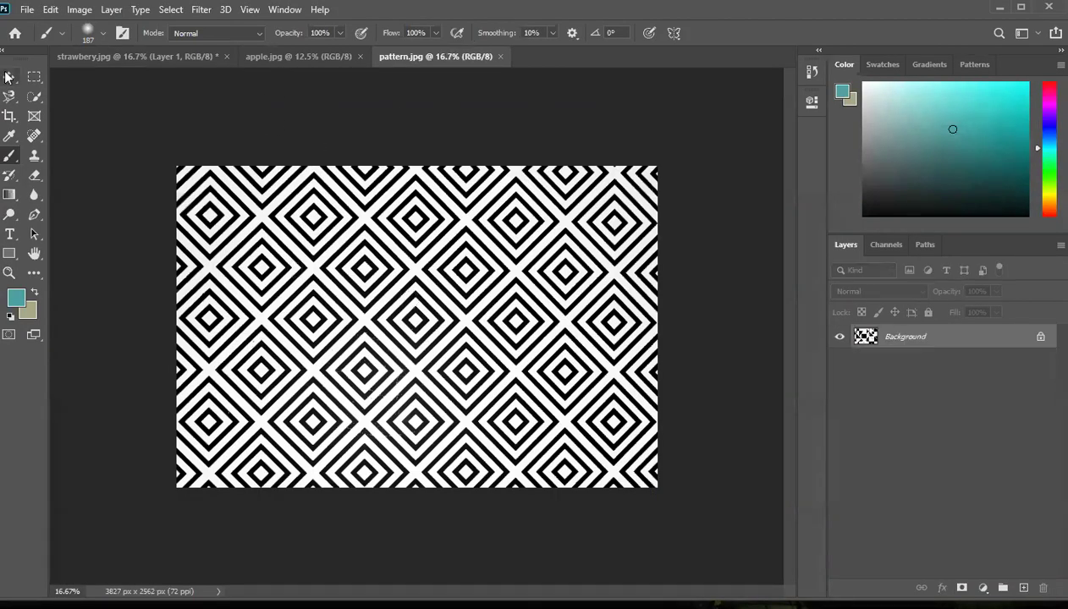
Bring the diamond pattern into strawbery.jpg as a new layer with the Move tool, placing it over the middle of the strawberries
{"action": "key", "text": "v"}
{"action": "left_click_drag", "start_coordinate": [150, 63], "coordinate": [261, 274]}
{"action": "right_click", "coordinate": [334, 270]}
{"action": "left_click", "coordinate": [349, 278]}
{"action": "left_click_drag", "start_coordinate": [337, 276], "coordinate": [502, 319]}
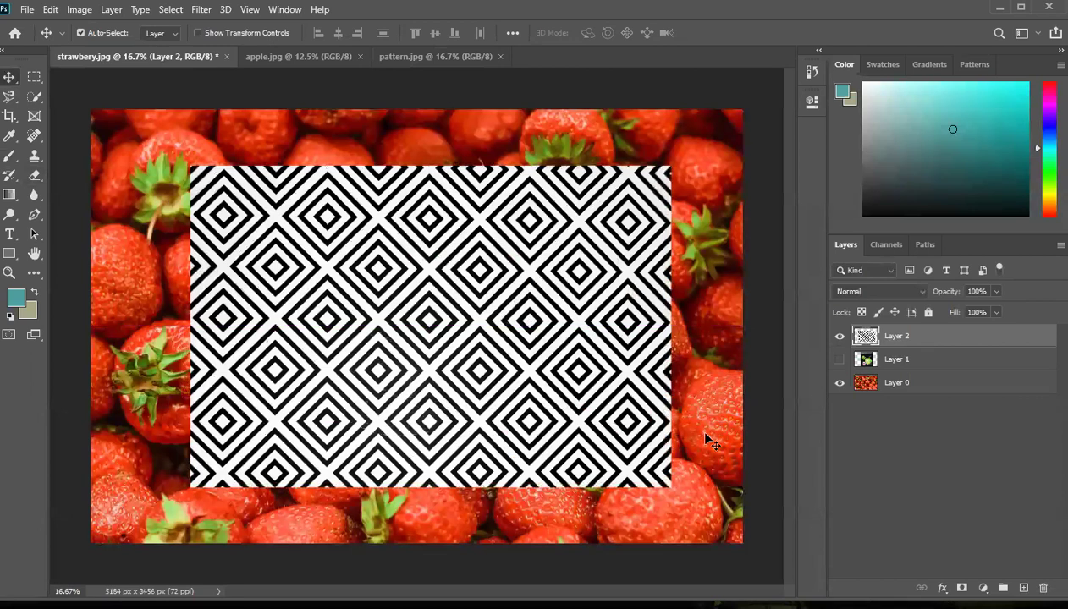
Set the pattern layer's blending mode to Multiply and inspect the blended stripes over the strawberries at 200%
{"action": "left_click", "coordinate": [869, 292]}
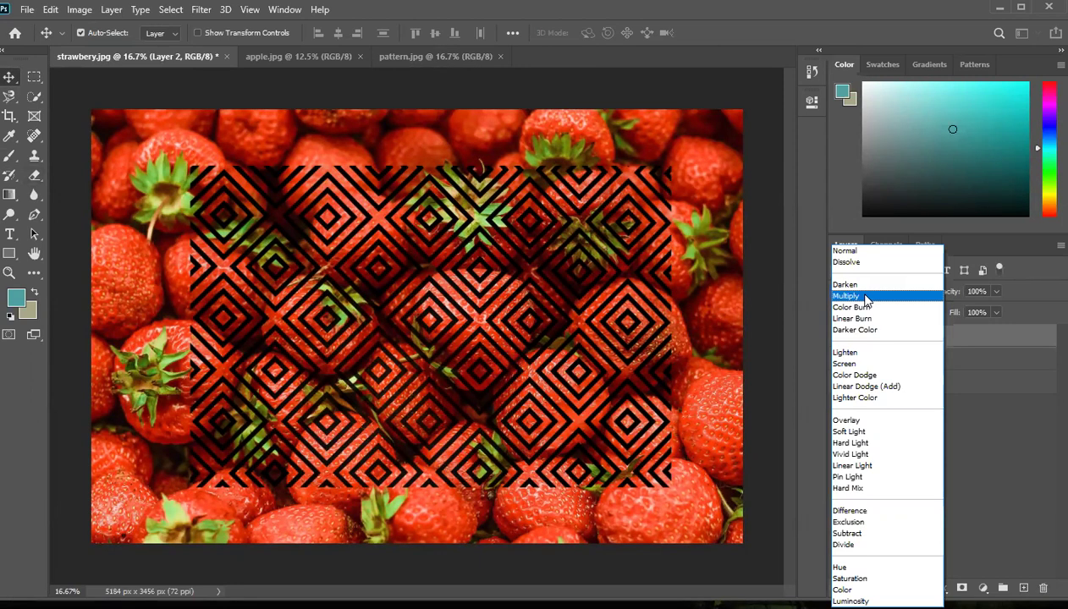
{"action": "left_click", "coordinate": [864, 298]}
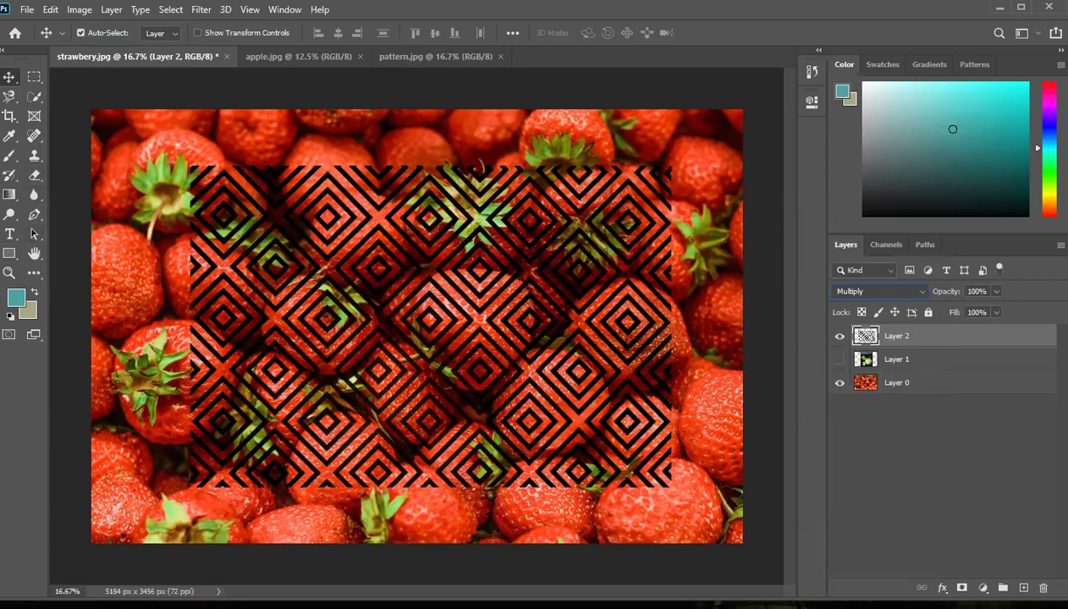
{"action": "left_click", "coordinate": [263, 127]}
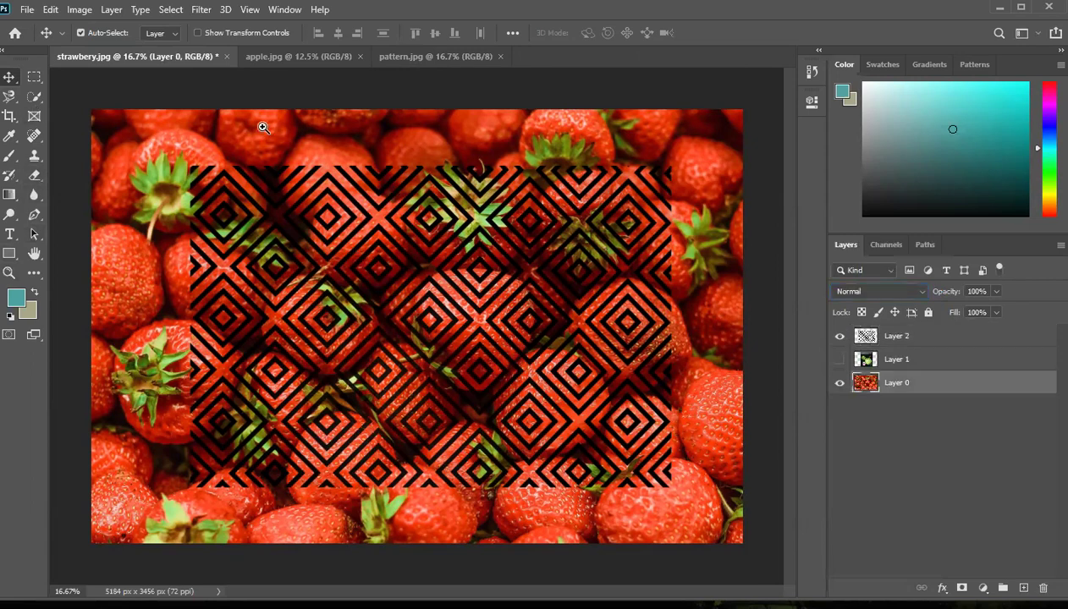
{"action": "key", "text": "z"}
{"action": "left_click_drag", "start_coordinate": [378, 287], "coordinate": [379, 287]}
{"action": "left_click", "coordinate": [379, 288]}
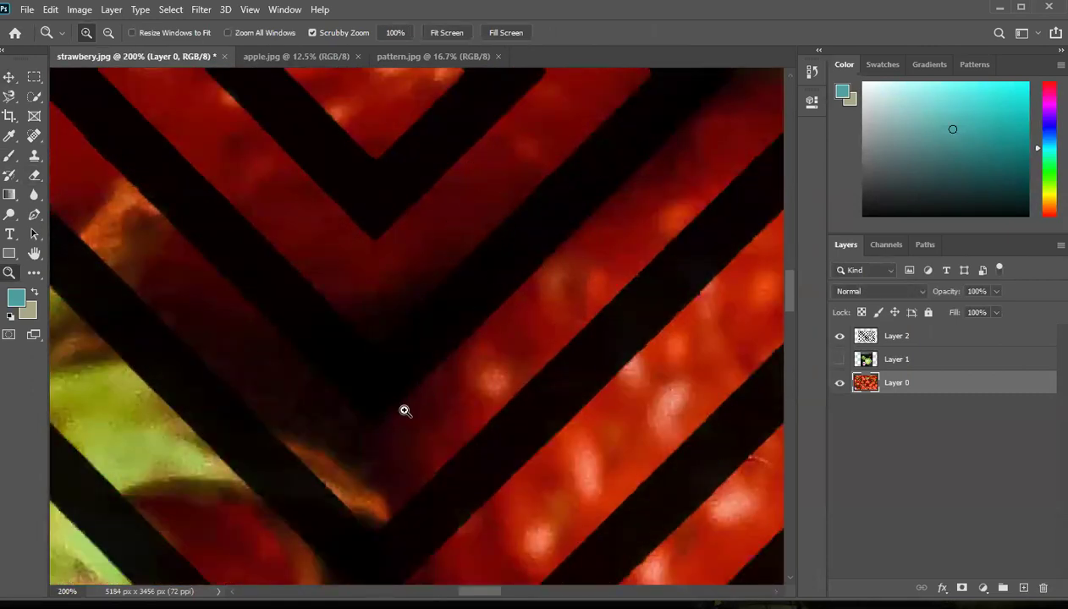
Undo the pattern layer's Multiply blending and view the image at 16.7%
{"action": "left_click_drag", "start_coordinate": [405, 410], "coordinate": [404, 410]}
{"action": "key", "text": "ctrl+z"}
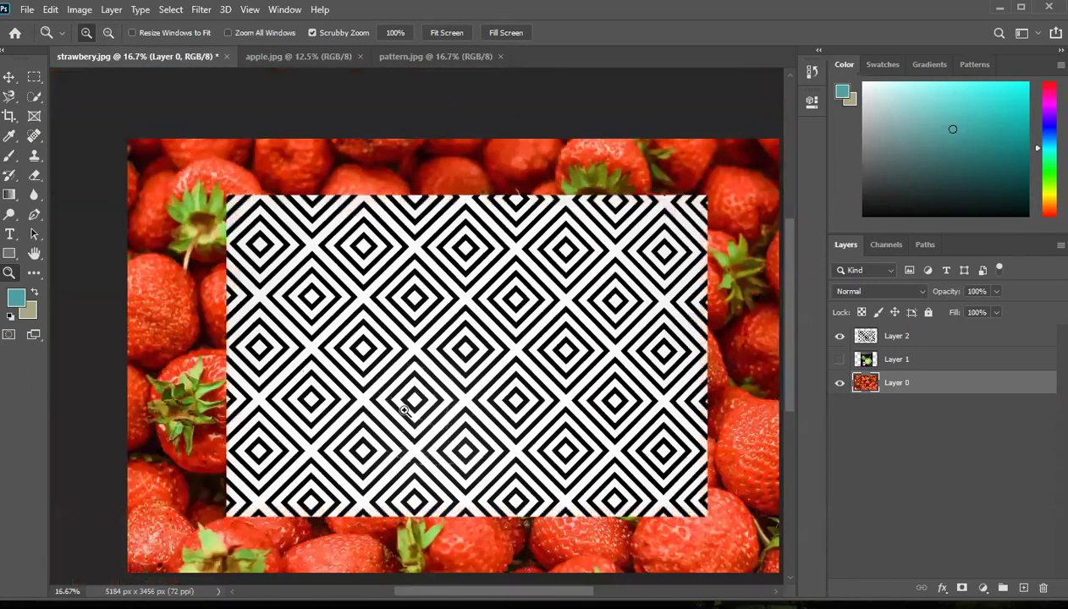
Try a Magic Wand selection over the diamond pattern with Layer 0 active, and deselect it
{"action": "left_click", "coordinate": [33, 98]}
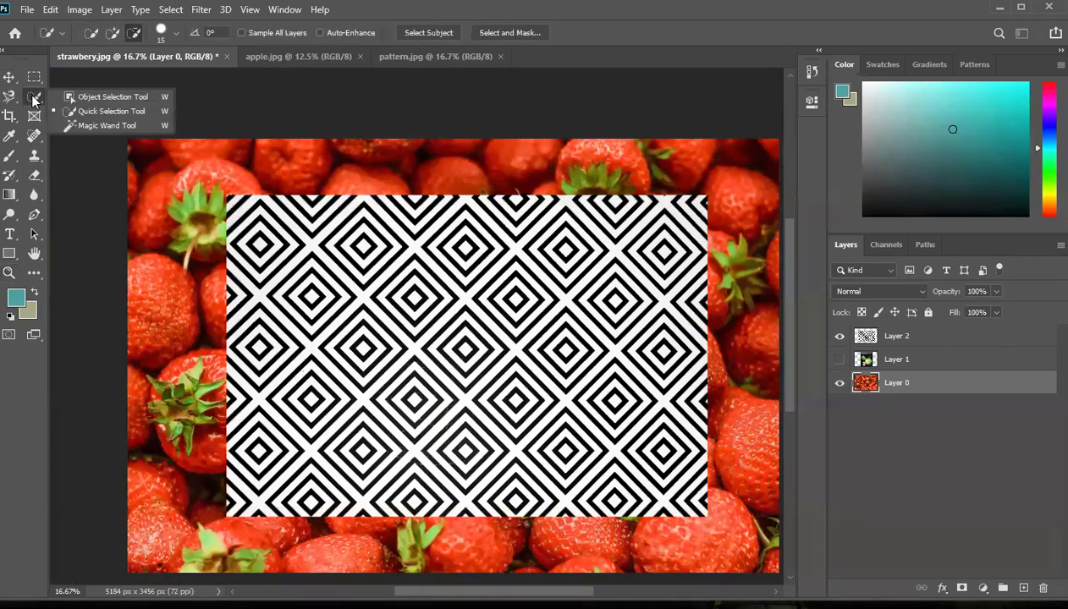
{"action": "left_click", "coordinate": [74, 124]}
{"action": "left_click", "coordinate": [313, 247]}
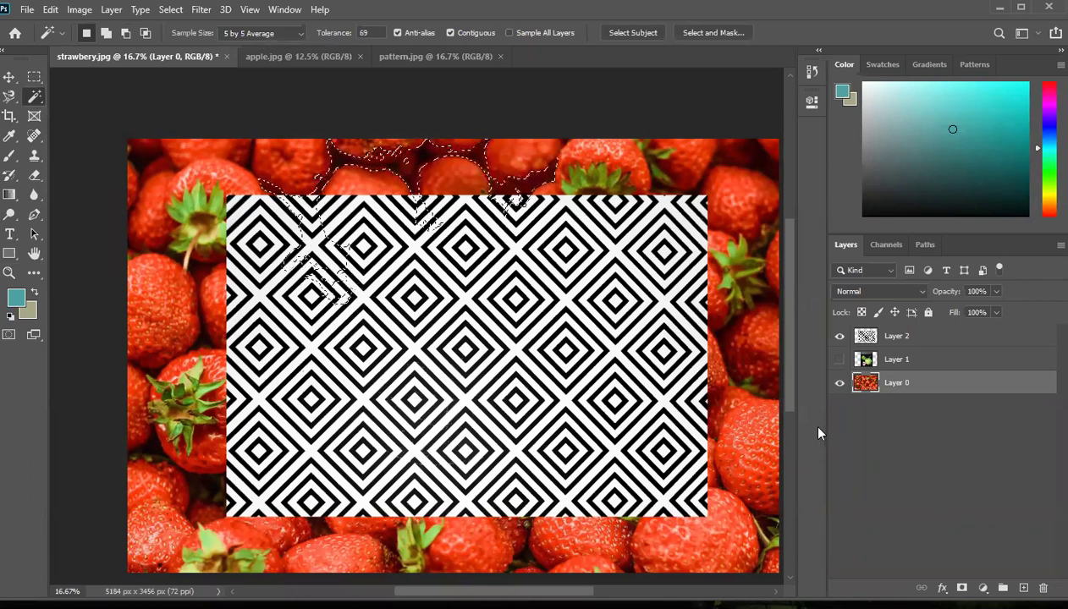
{"action": "key", "text": "ctrl+d"}
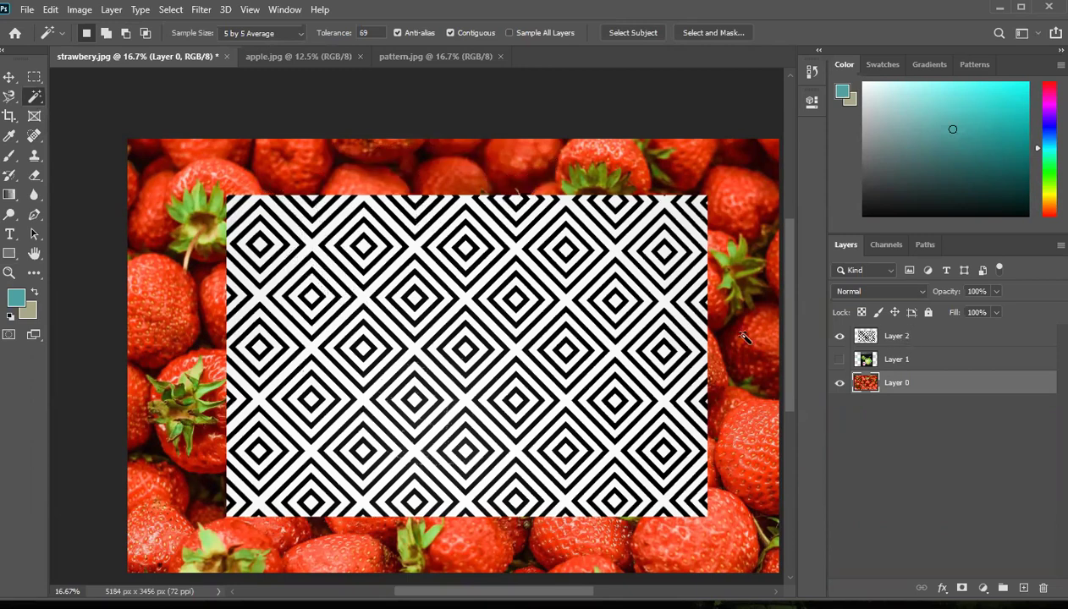
Select the pattern layer, Layer 2, and return to the Move tool
{"action": "left_click", "coordinate": [897, 336]}
{"action": "left_click", "coordinate": [472, 292]}
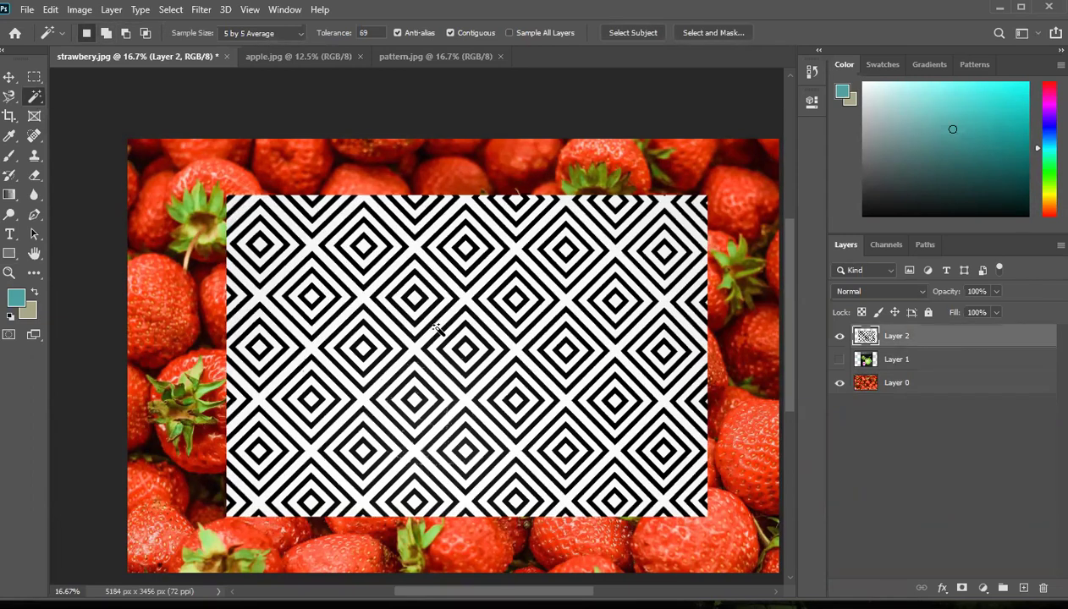
{"action": "left_click", "coordinate": [480, 35]}
{"action": "left_click", "coordinate": [8, 77]}
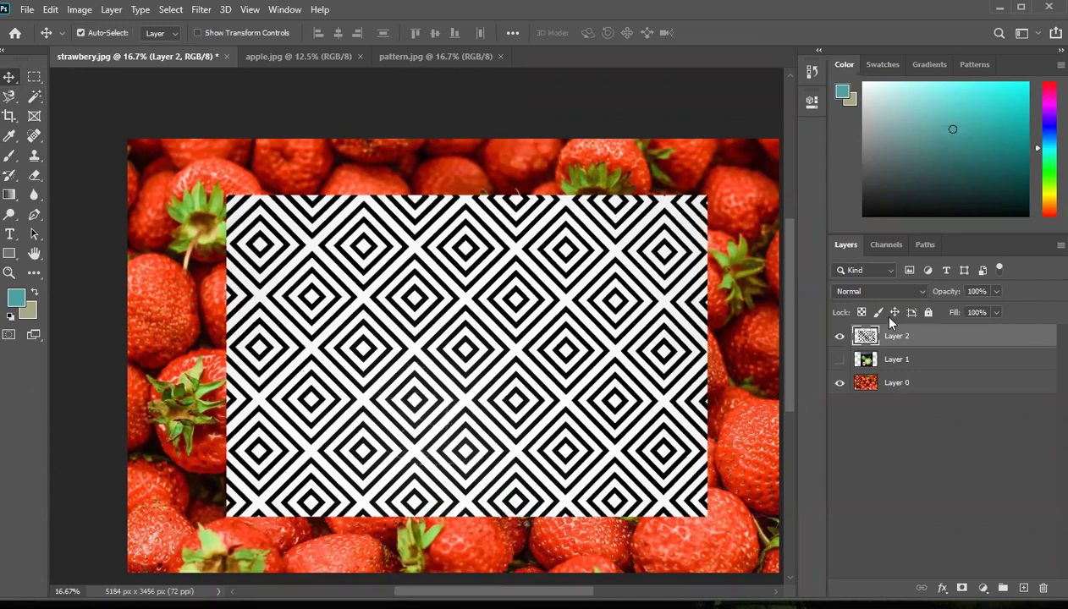
Apply the Multiply blending mode to the pattern layer and set it back to Normal
{"action": "left_click", "coordinate": [872, 291]}
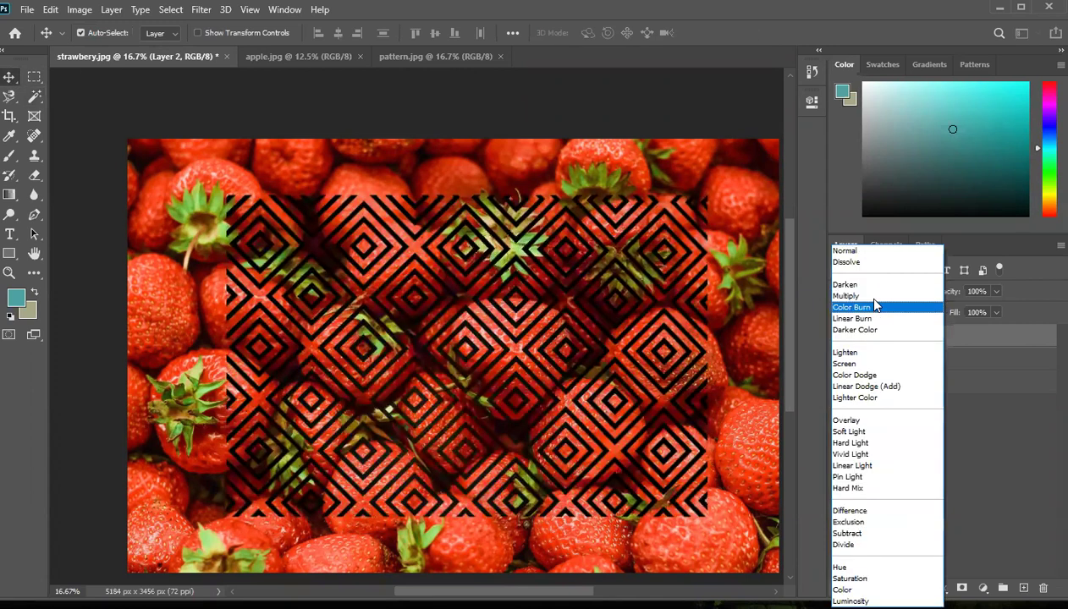
{"action": "left_click", "coordinate": [872, 296]}
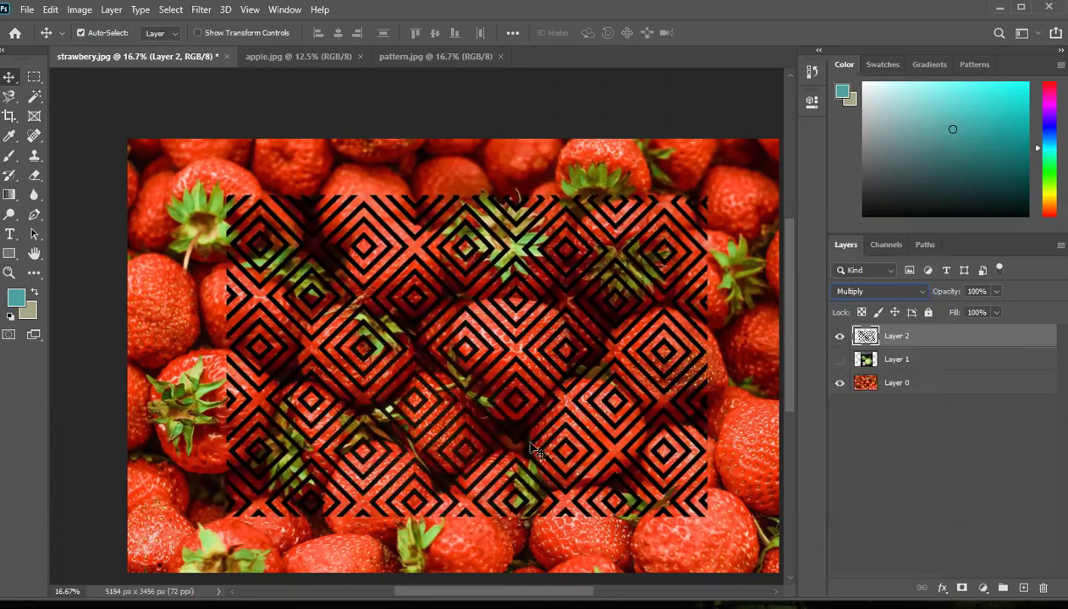
{"action": "left_click", "coordinate": [840, 289]}
{"action": "left_click", "coordinate": [846, 252]}
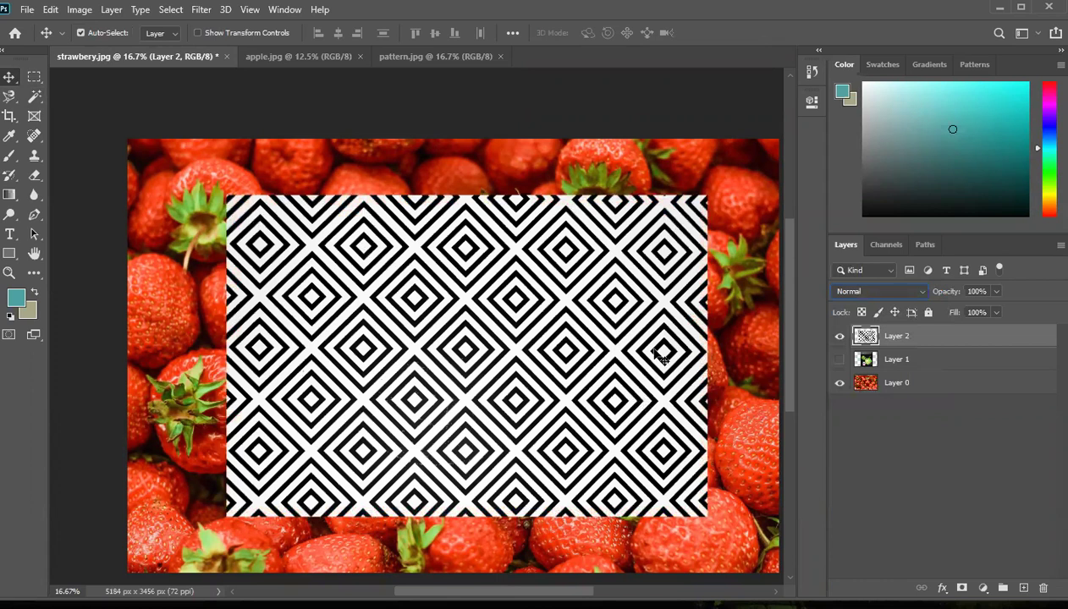
Invert the black and white colours of the pattern layer with the Invert adjustment
{"action": "left_click", "coordinate": [113, 10]}
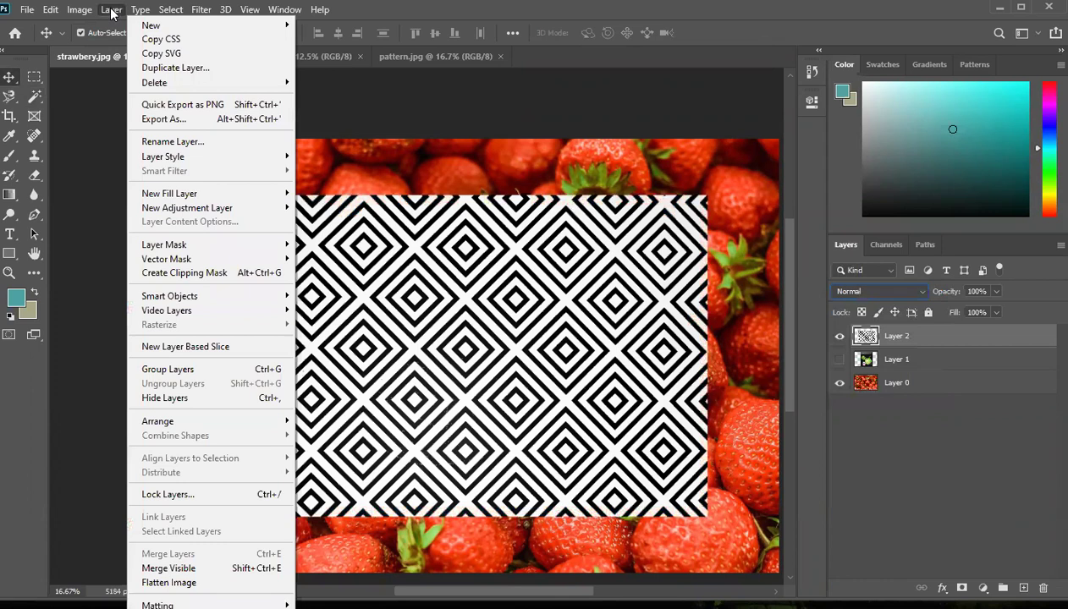
{"action": "mouse_move", "coordinate": [79, 10]}
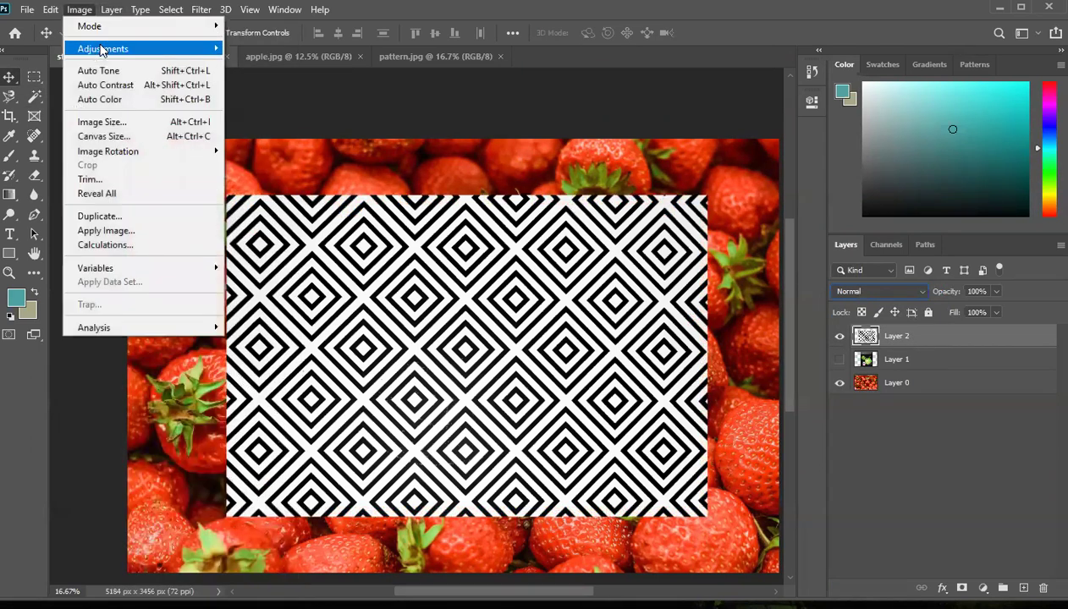
{"action": "mouse_move", "coordinate": [100, 49]}
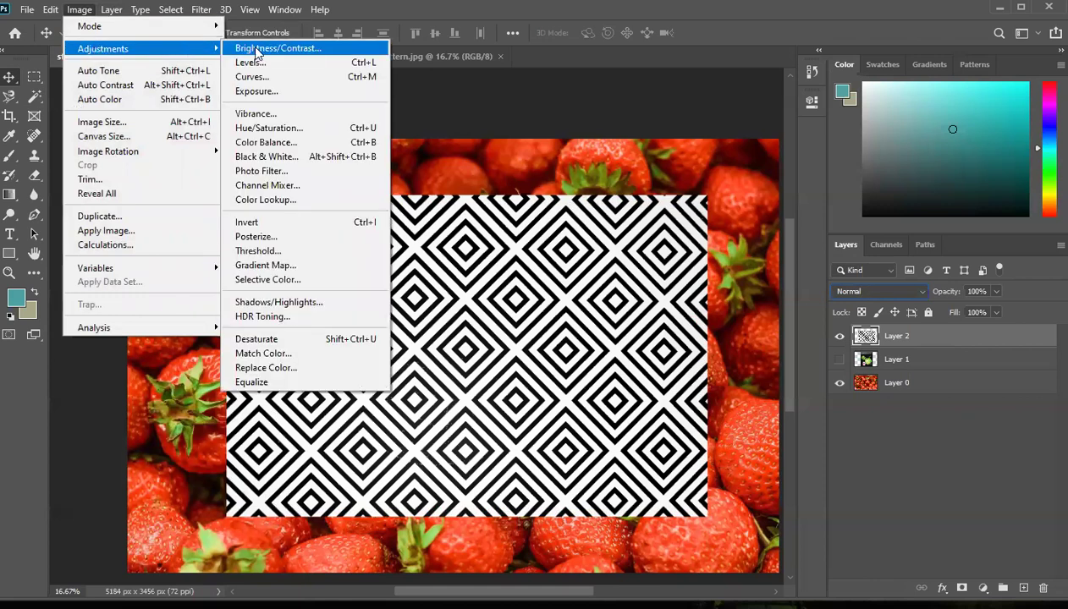
{"action": "left_click", "coordinate": [264, 223]}
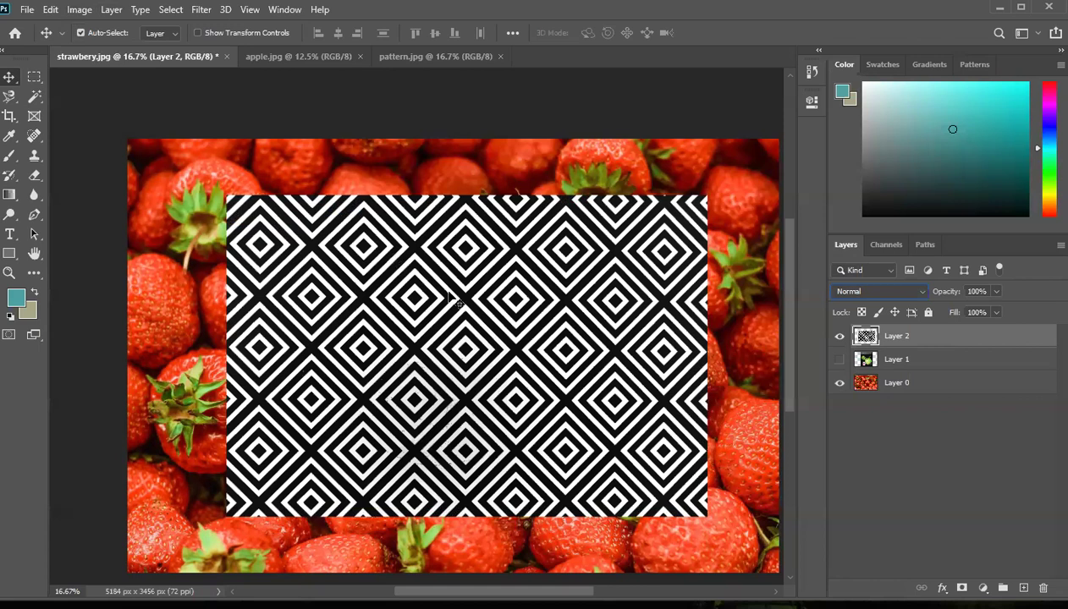
Set the inverted pattern layer's blending mode to Screen and look through the other blending modes, such as Color Burn
{"action": "left_click", "coordinate": [879, 292]}
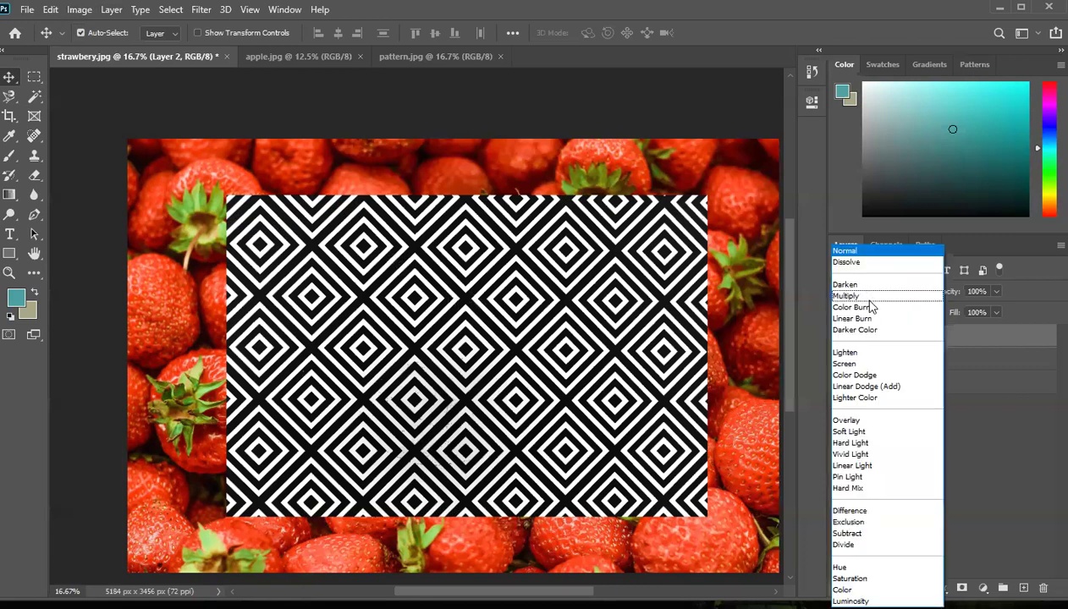
{"action": "left_click", "coordinate": [855, 365]}
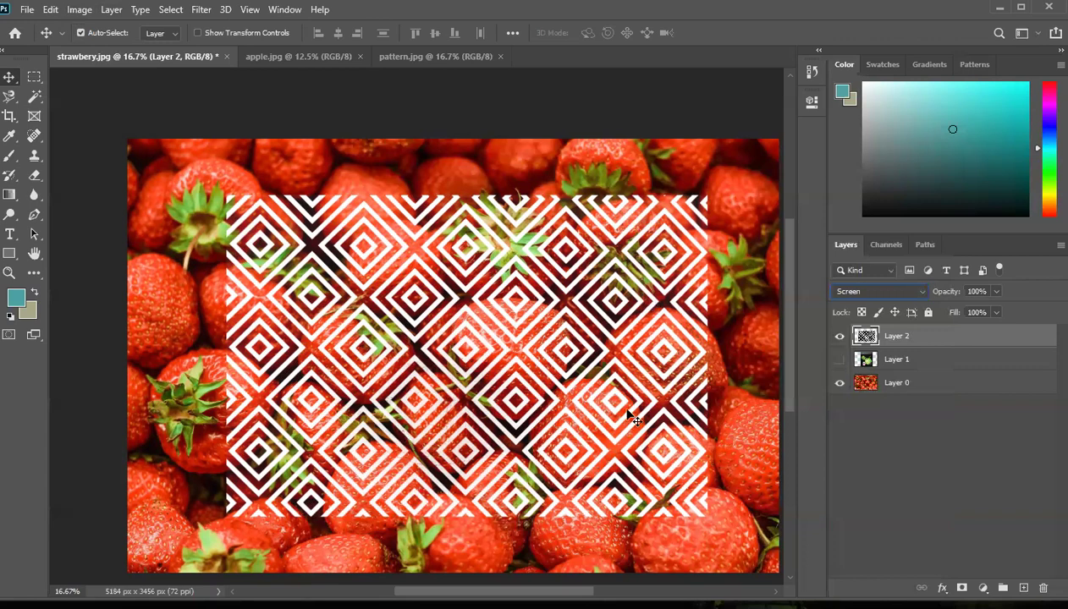
{"action": "left_click", "coordinate": [917, 293]}
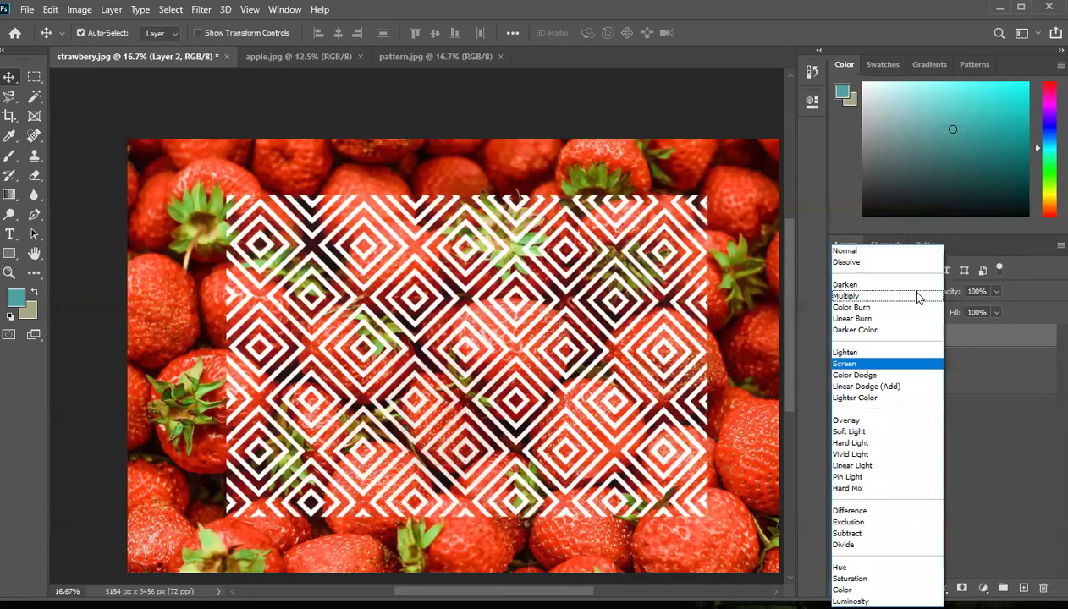
{"action": "left_click", "coordinate": [981, 436]}
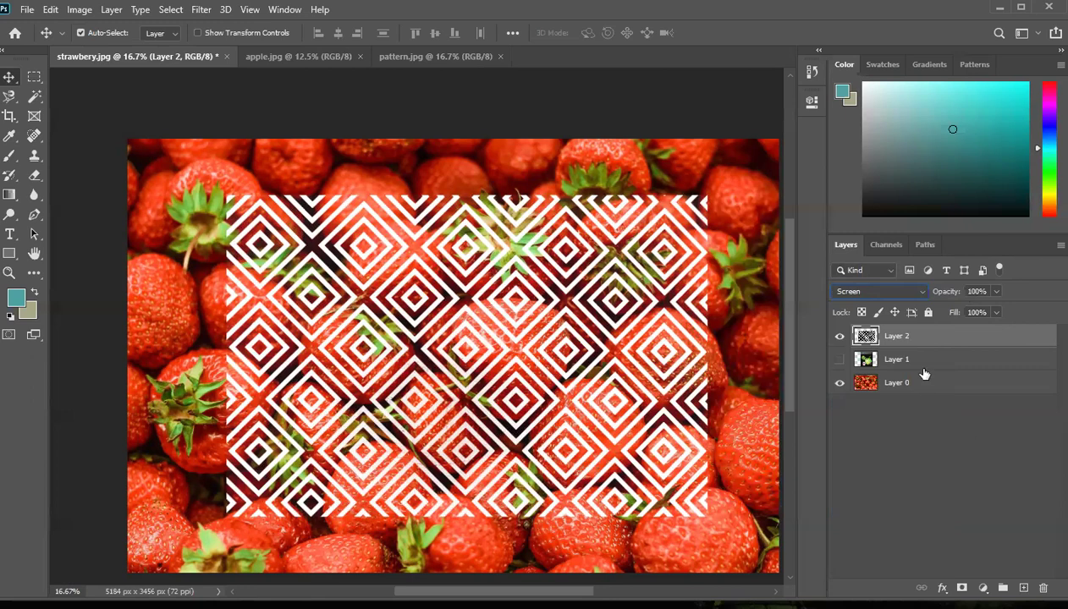
{"action": "left_click", "coordinate": [911, 296]}
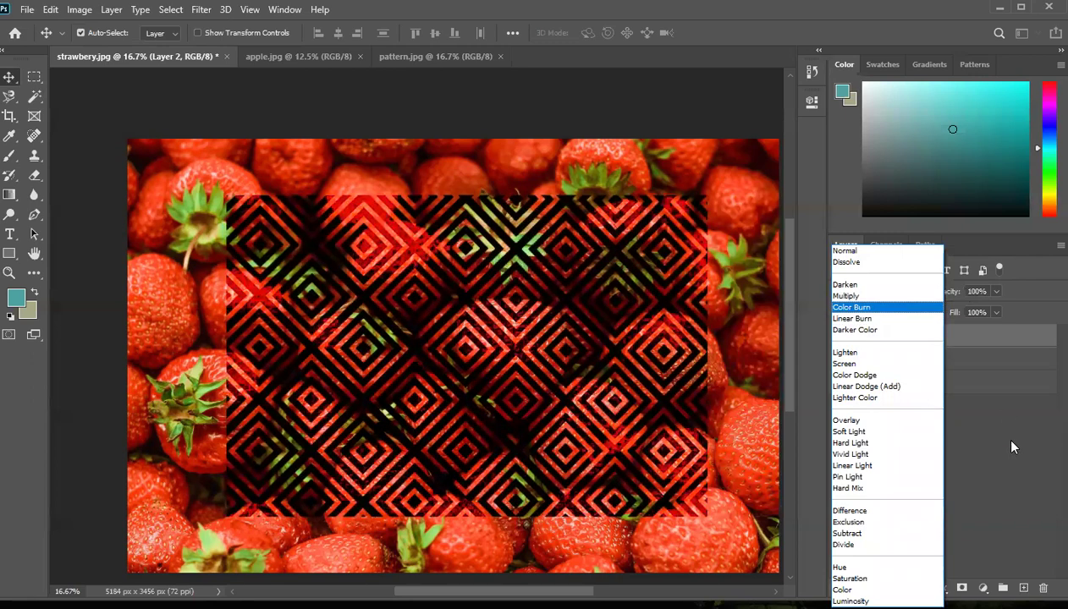
{"action": "key", "text": "shift+alt+s"}
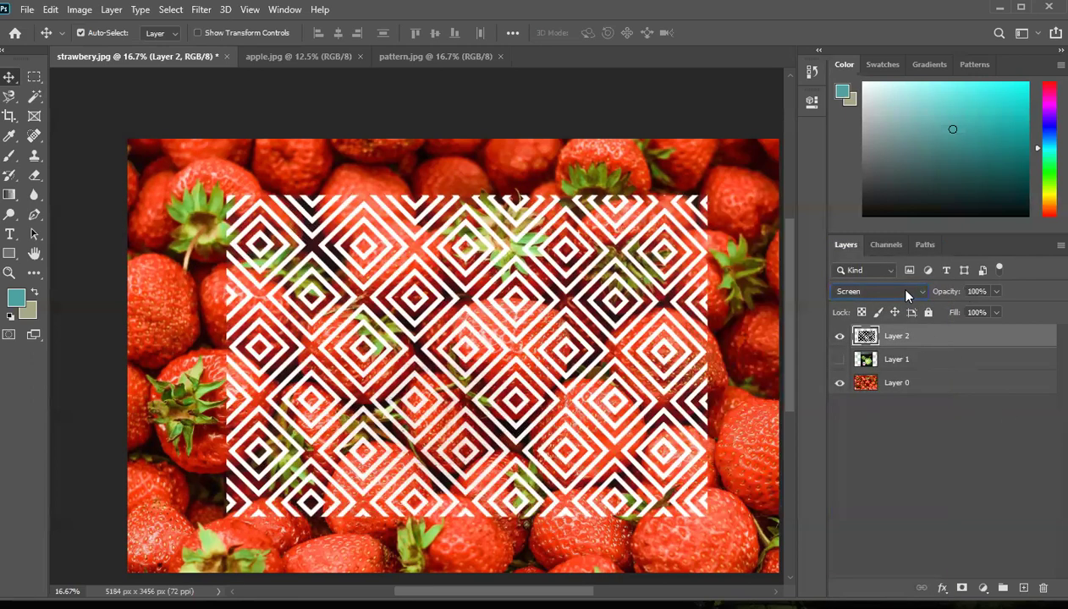
{"action": "left_click", "coordinate": [905, 293]}
{"action": "left_click", "coordinate": [933, 421]}
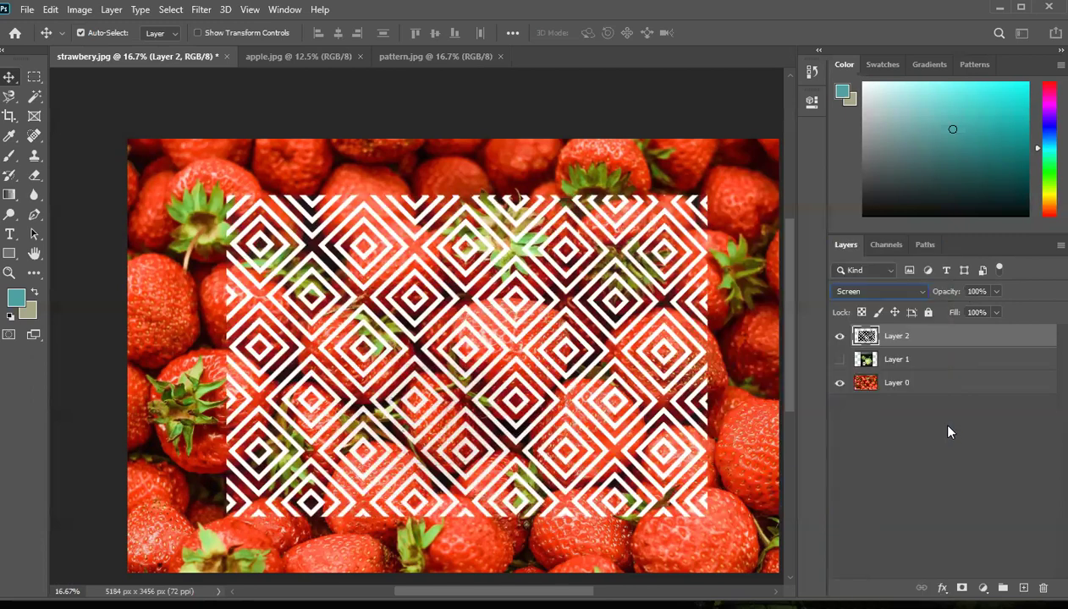
{"action": "left_click", "coordinate": [911, 296]}
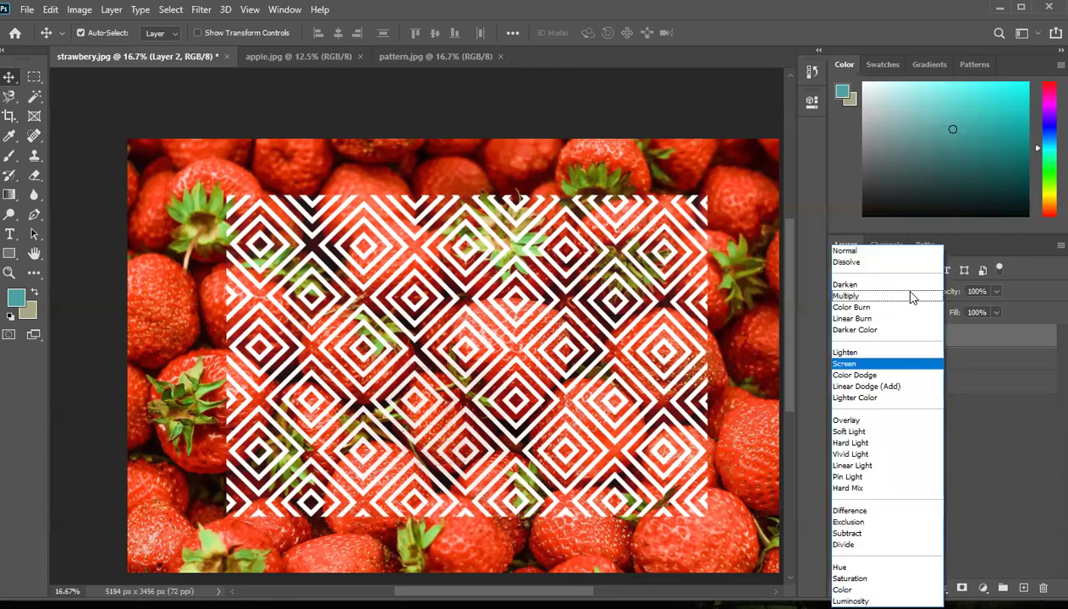
{"action": "left_click", "coordinate": [988, 468]}
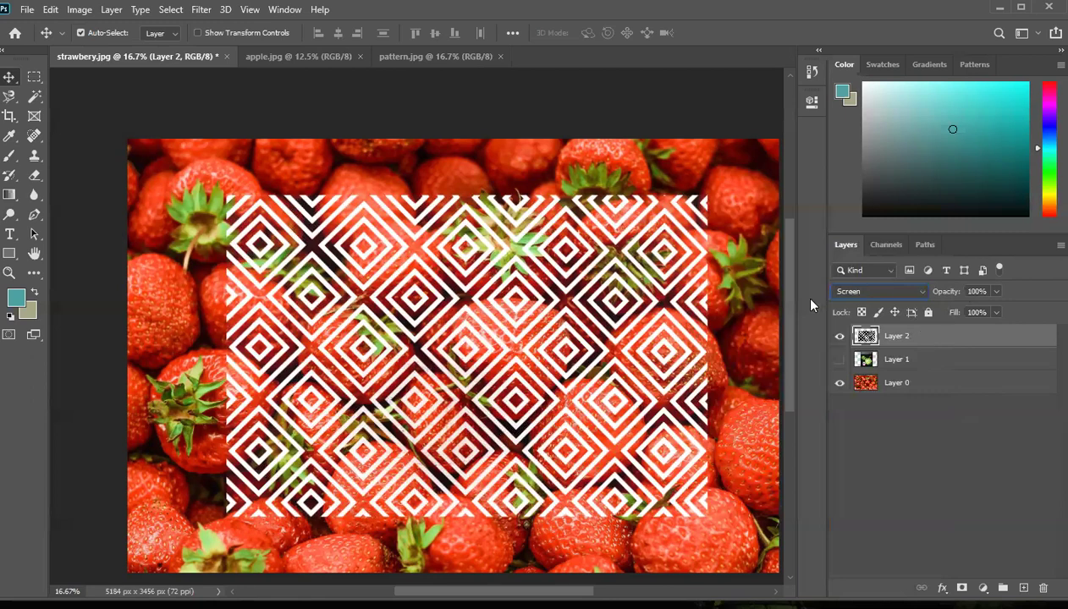
Return the pattern layer to Normal and set its blending mode to Soft Light
{"action": "key", "text": "alt+shift+n"}
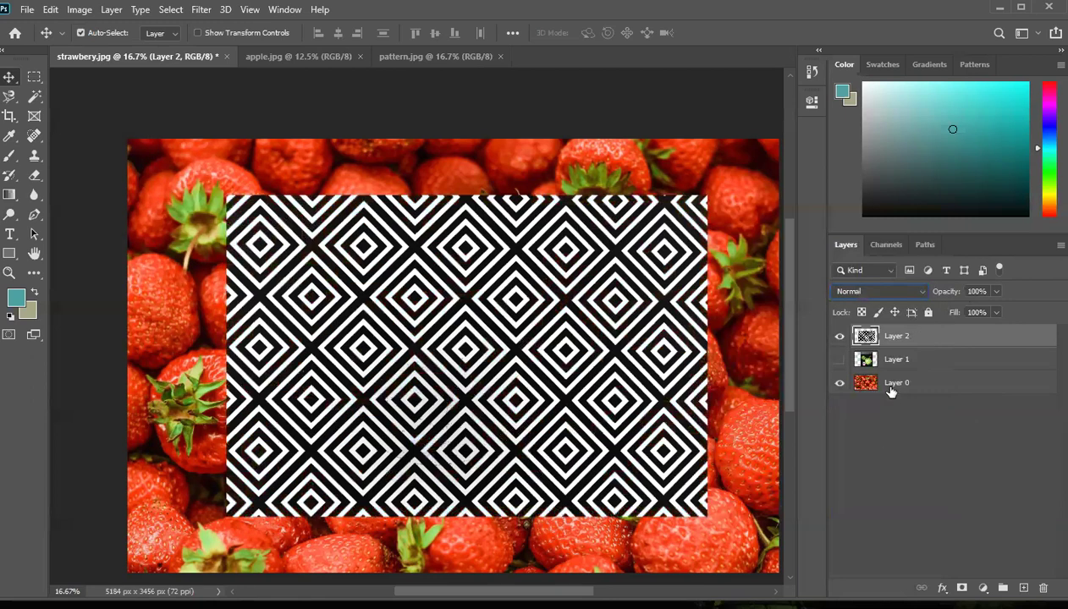
{"action": "left_click", "coordinate": [911, 292]}
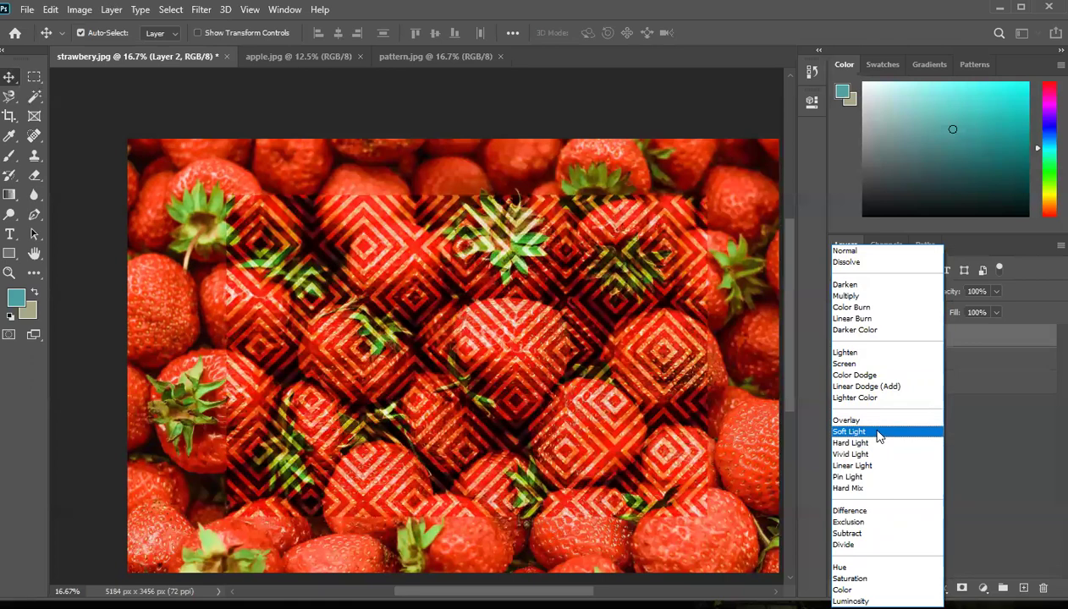
{"action": "left_click", "coordinate": [880, 435]}
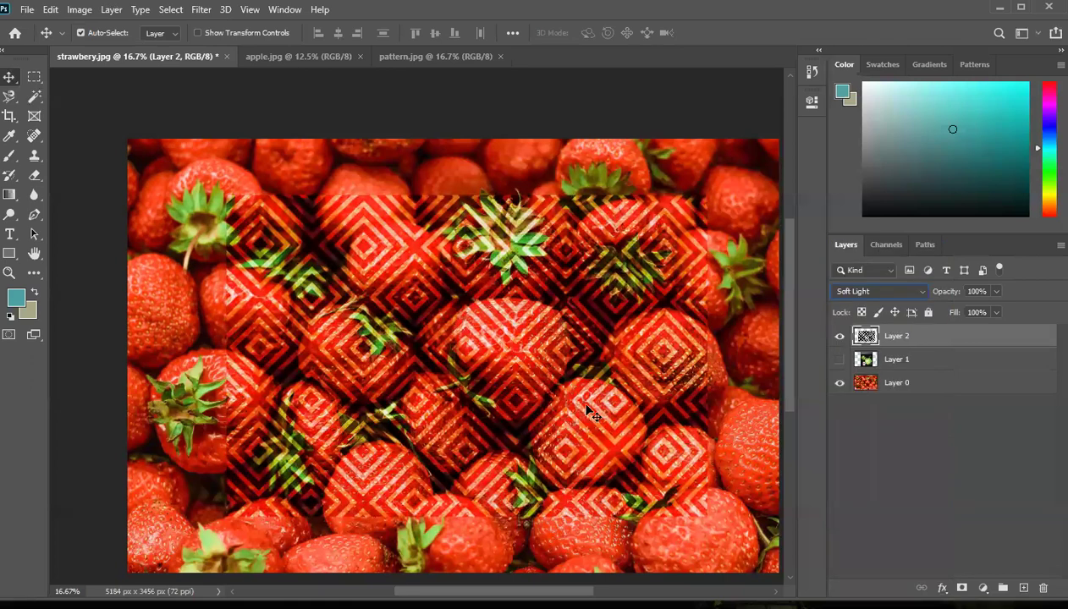
Enlarge the pattern layer with Free Transform to about 135% width and 138% height, covering the whole strawberry photo
{"action": "key", "text": "ctrl+t"}
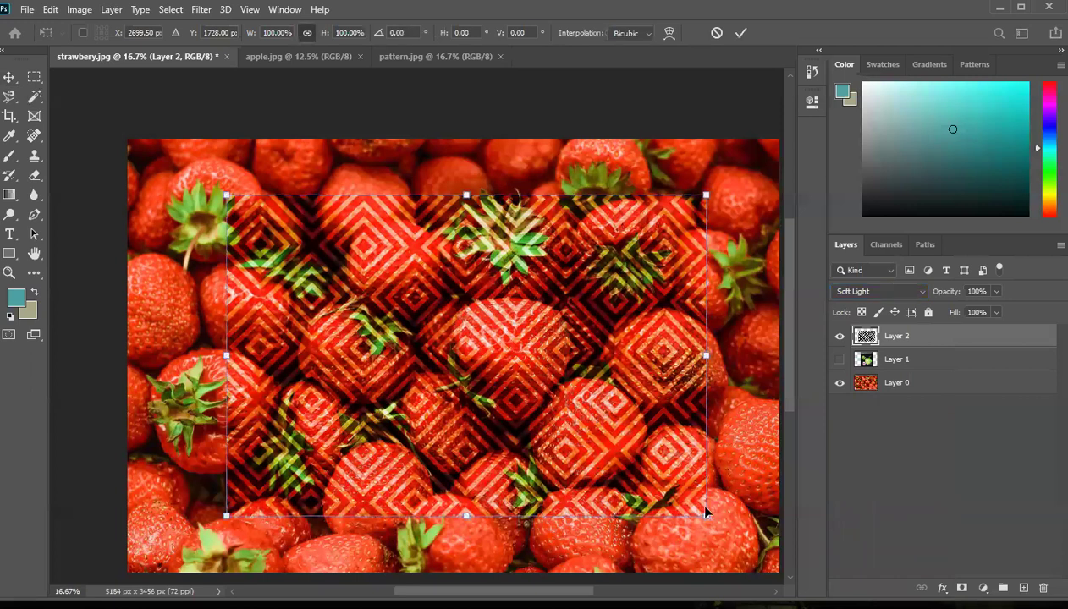
{"action": "left_click", "coordinate": [235, 335], "text": "alt"}
{"action": "scroll", "coordinate": [483, 521], "scroll_direction": "right", "scroll_amount": 5}
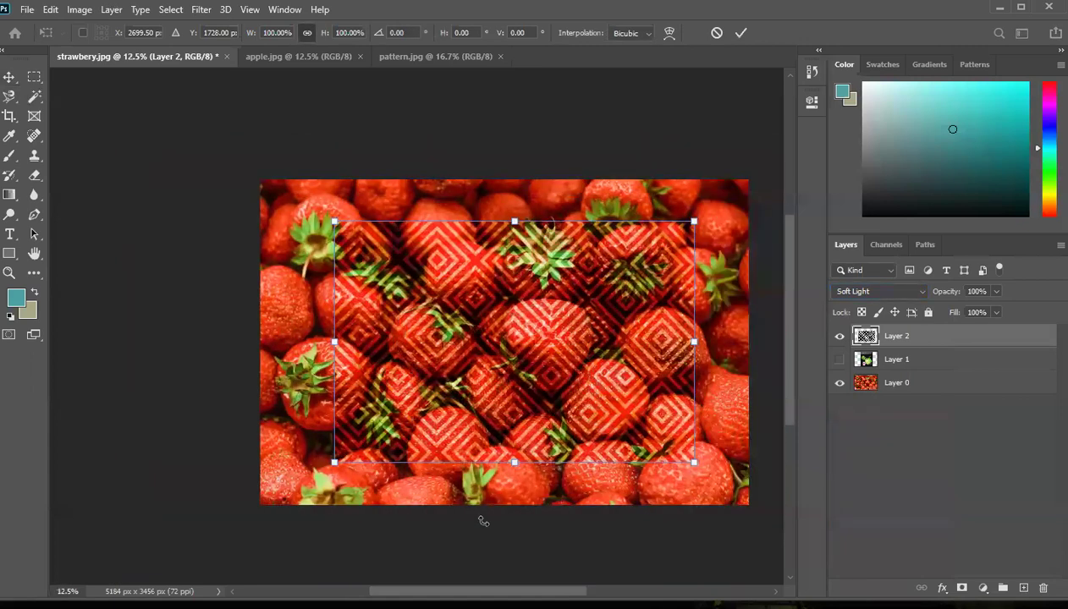
{"action": "left_click_drag", "start_coordinate": [630, 462], "coordinate": [682, 504]}
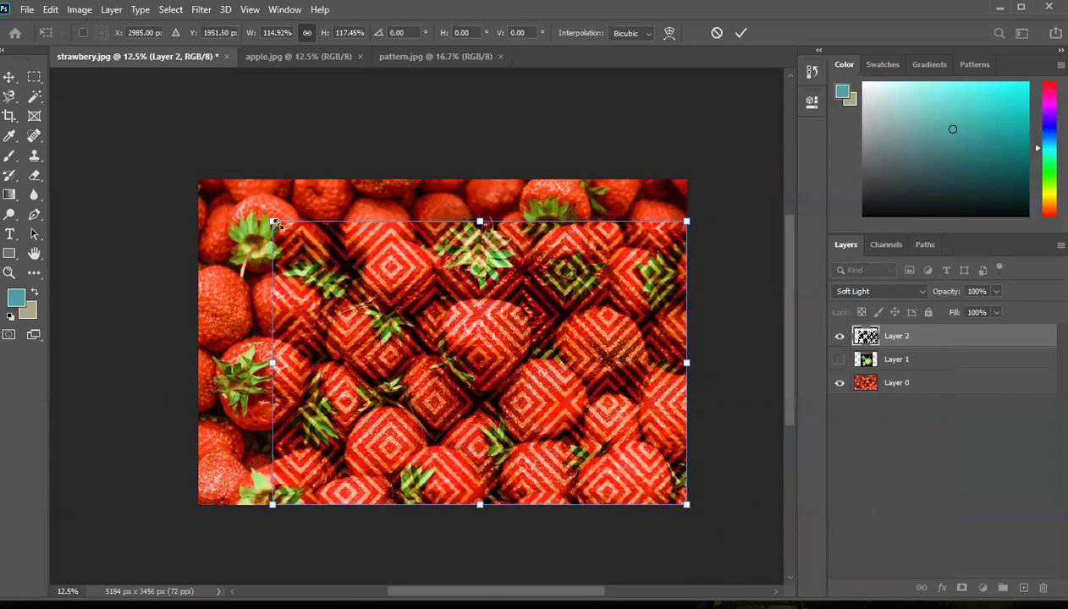
{"action": "left_click_drag", "start_coordinate": [273, 222], "coordinate": [199, 174]}
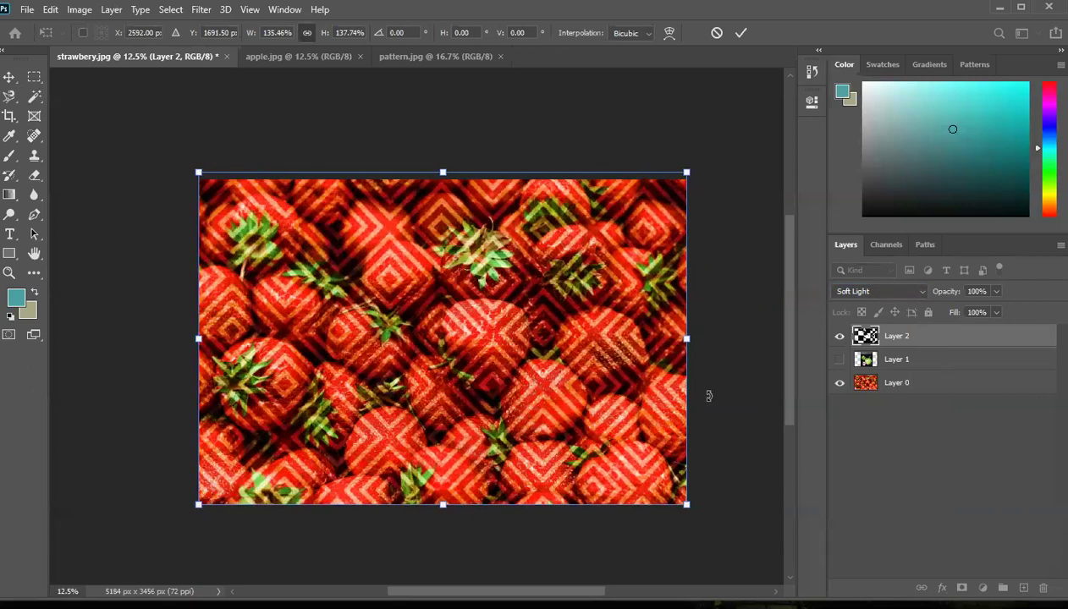
{"action": "key", "text": "Return"}
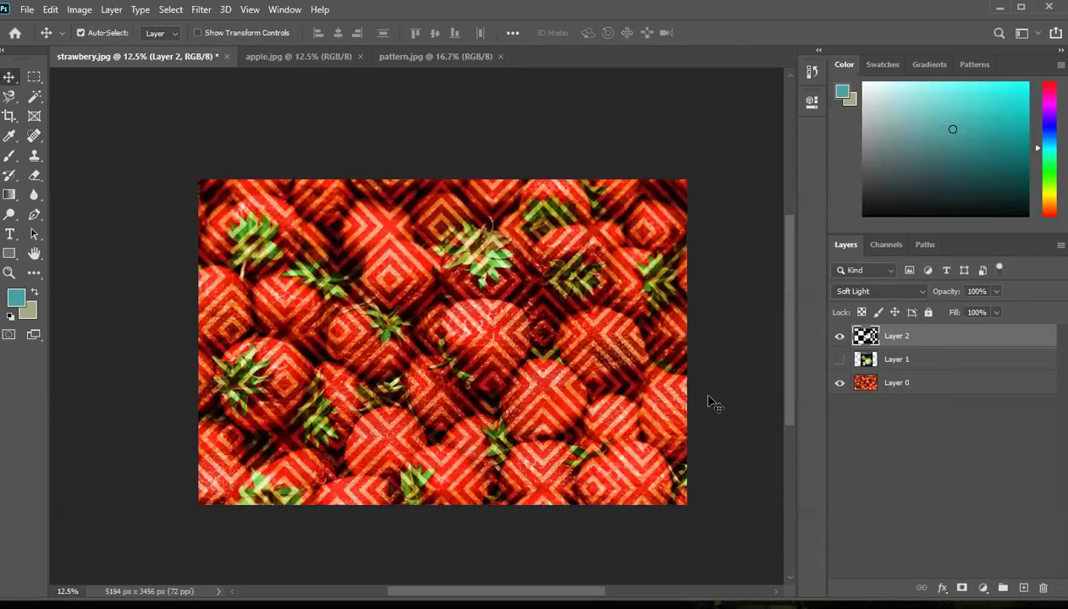
Lower the pattern layer's opacity to 54% and deselect the layer
{"action": "left_click", "coordinate": [996, 291]}
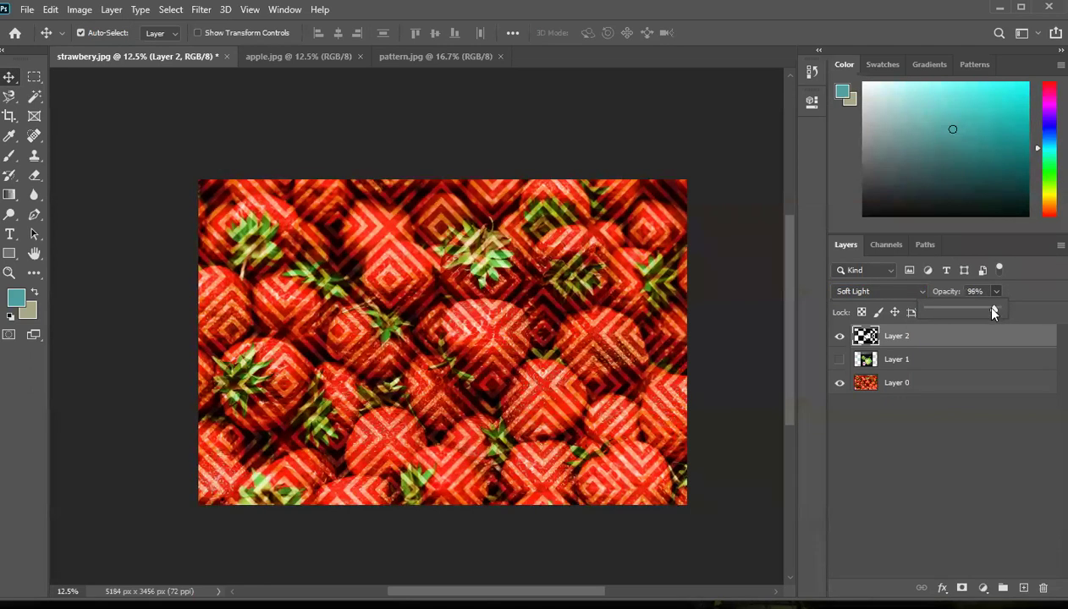
{"action": "left_click_drag", "start_coordinate": [982, 309], "coordinate": [957, 314]}
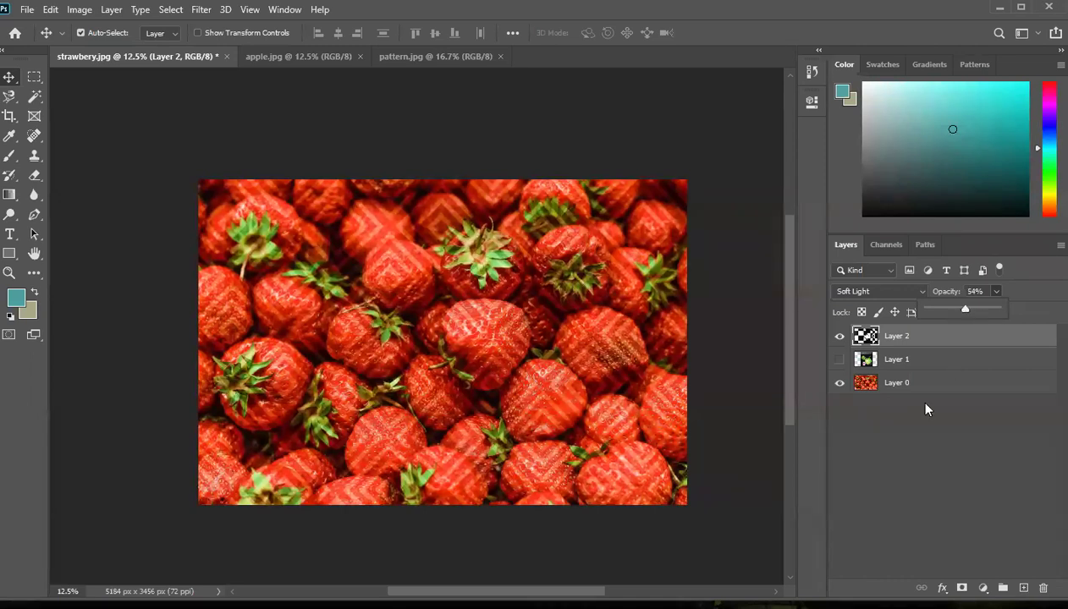
{"action": "left_click", "coordinate": [912, 423]}
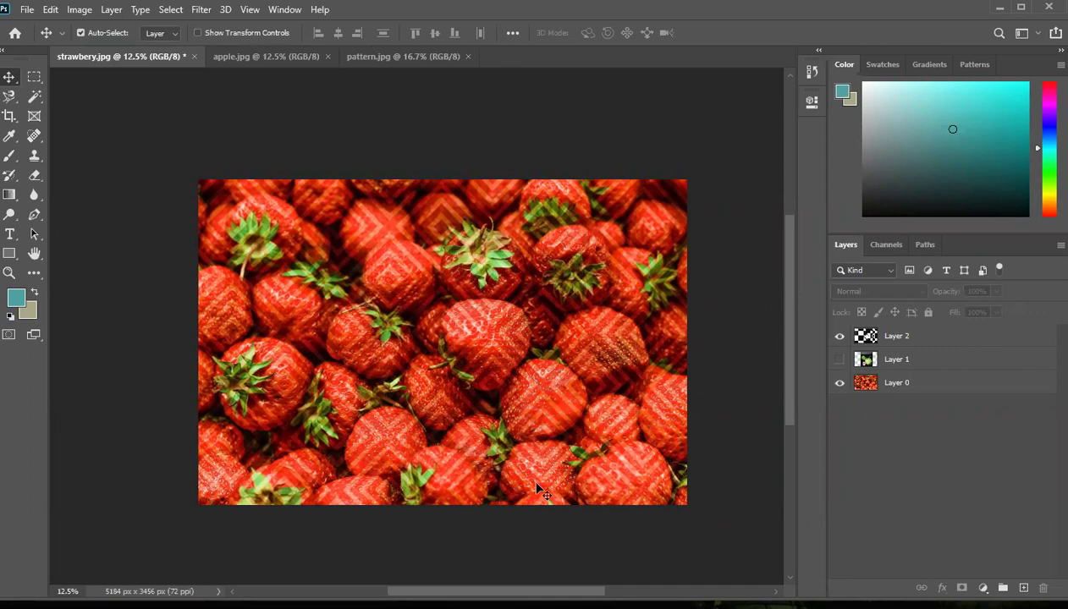
Preview other blending modes, such as Hard Light, on the pattern layer and leave it at Soft Light
{"action": "left_click", "coordinate": [910, 339]}
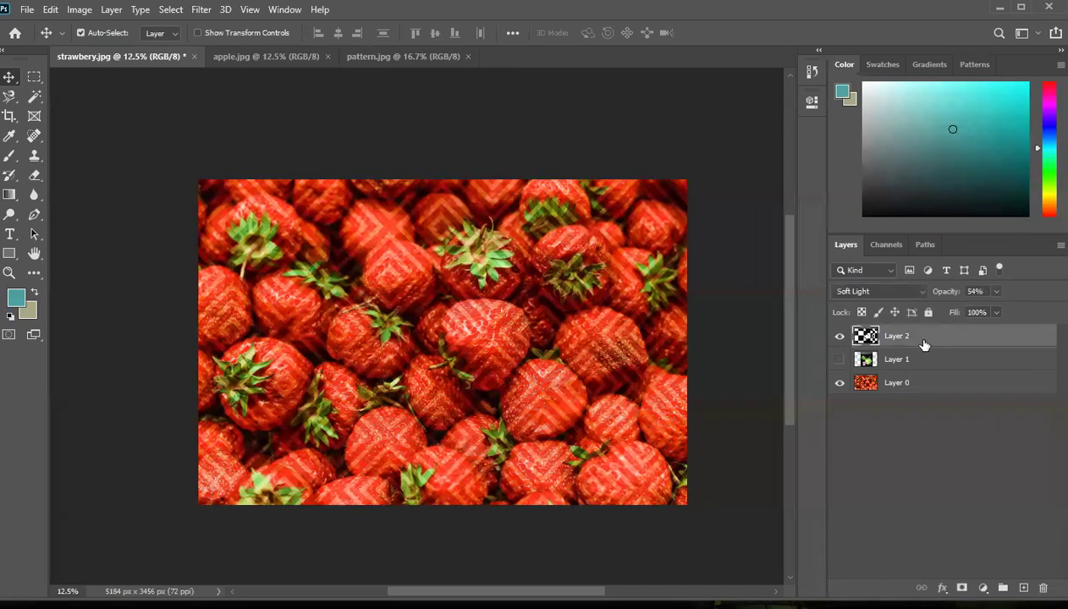
{"action": "left_click", "coordinate": [896, 292]}
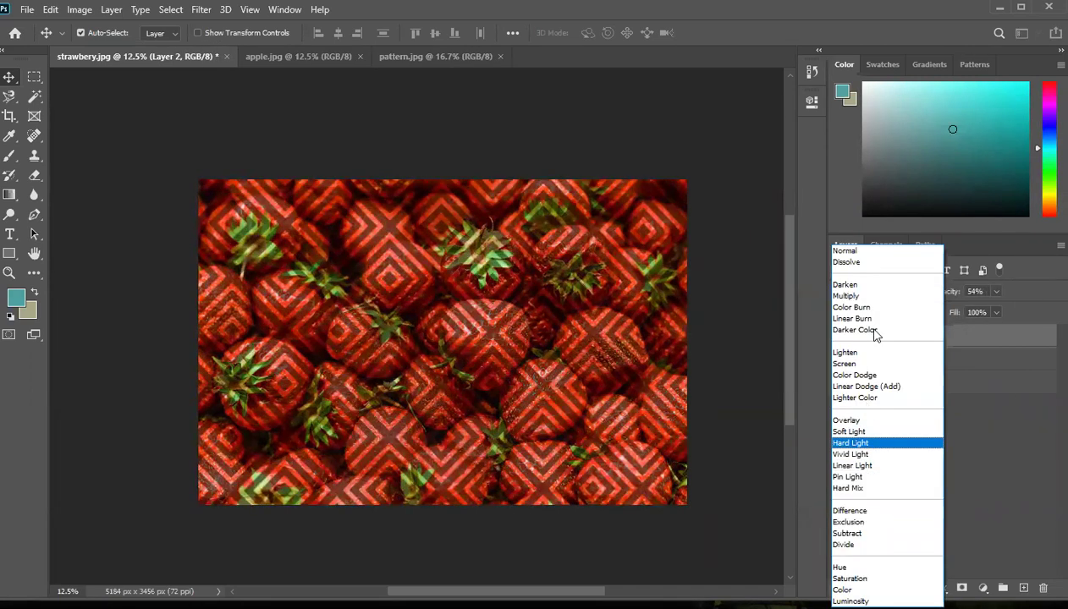
{"action": "key", "text": "Escape"}
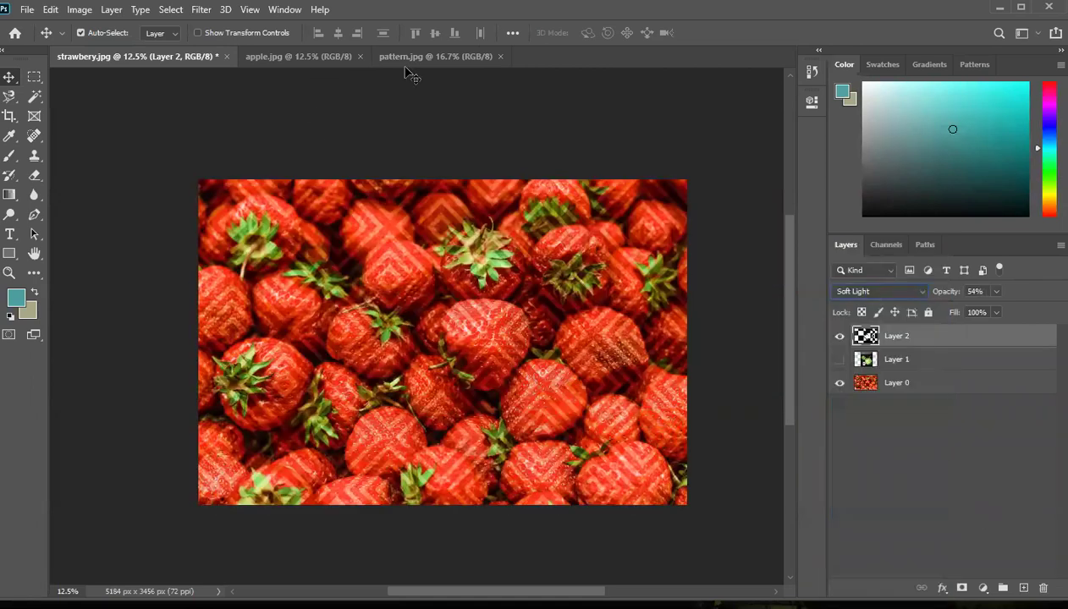
Switch to apple.jpg, show the large green apple close up at 33.3% and choose the Quick Selection tool
{"action": "left_click", "coordinate": [421, 61]}
{"action": "left_click", "coordinate": [330, 55]}
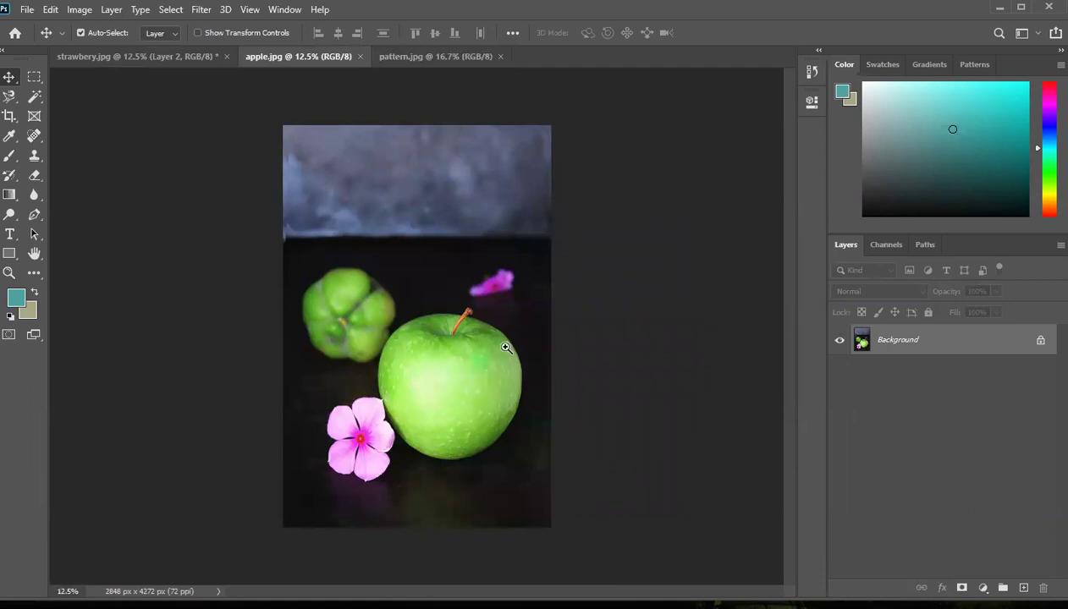
{"action": "key", "text": "z"}
{"action": "left_click", "coordinate": [484, 388]}
{"action": "left_click", "coordinate": [482, 389]}
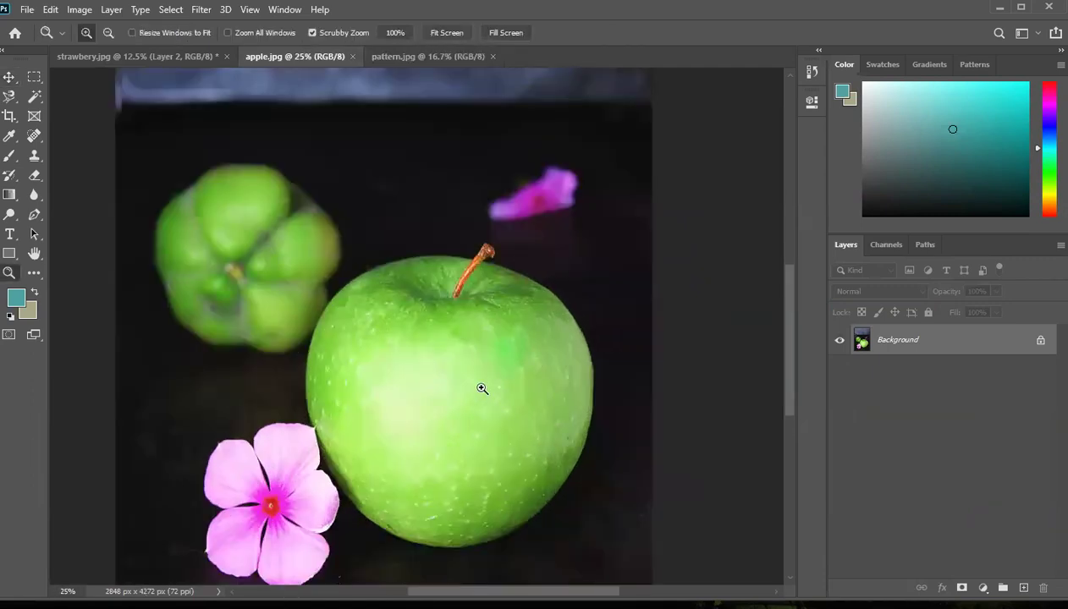
{"action": "left_click", "coordinate": [481, 389]}
{"action": "left_click_drag", "start_coordinate": [792, 371], "coordinate": [789, 387]}
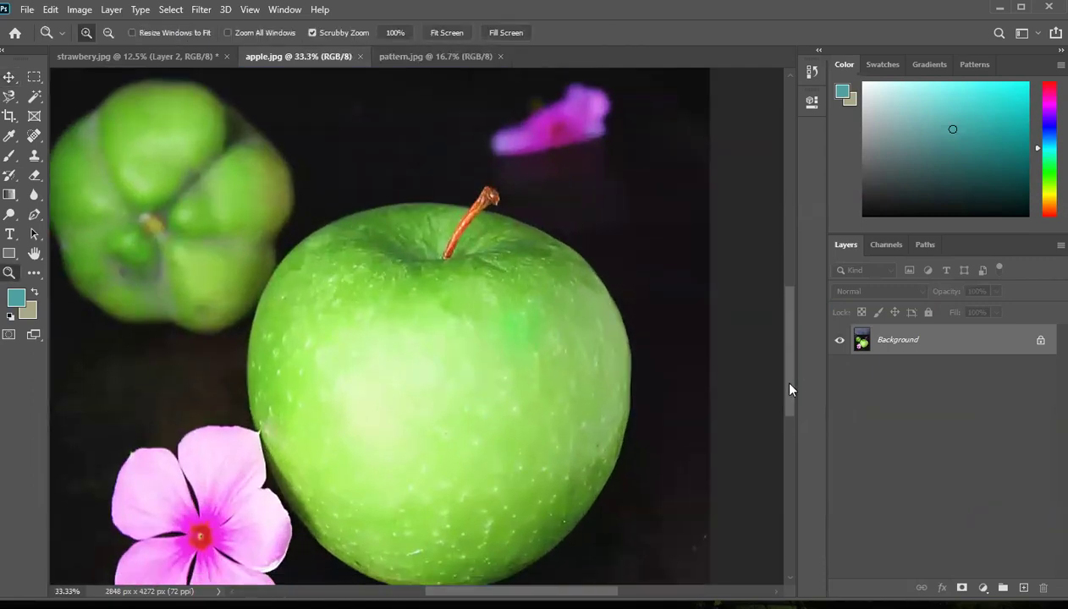
{"action": "left_click", "coordinate": [35, 96]}
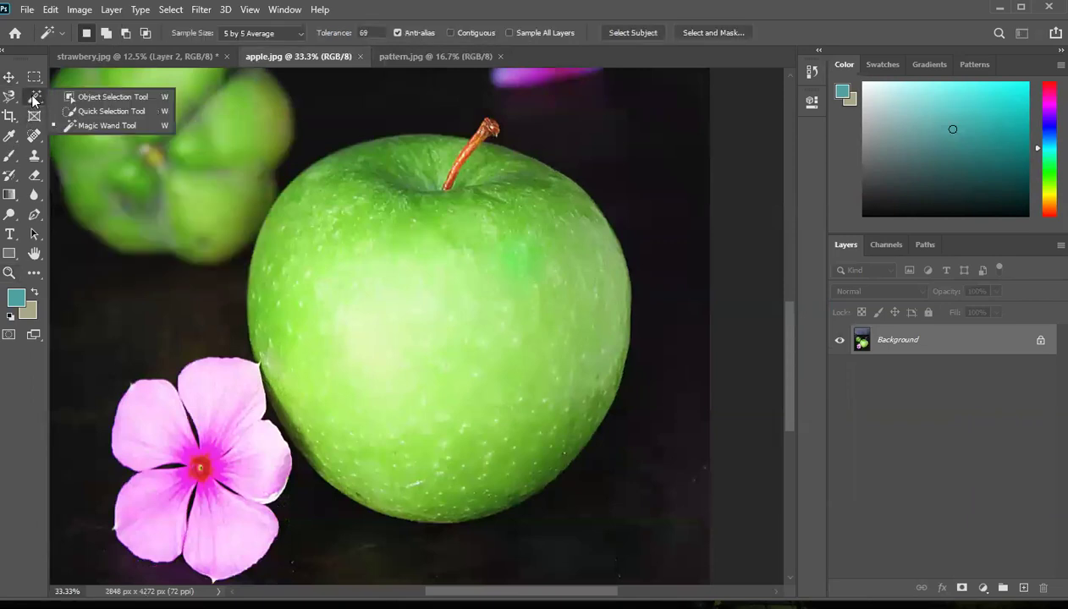
{"action": "left_click", "coordinate": [96, 112]}
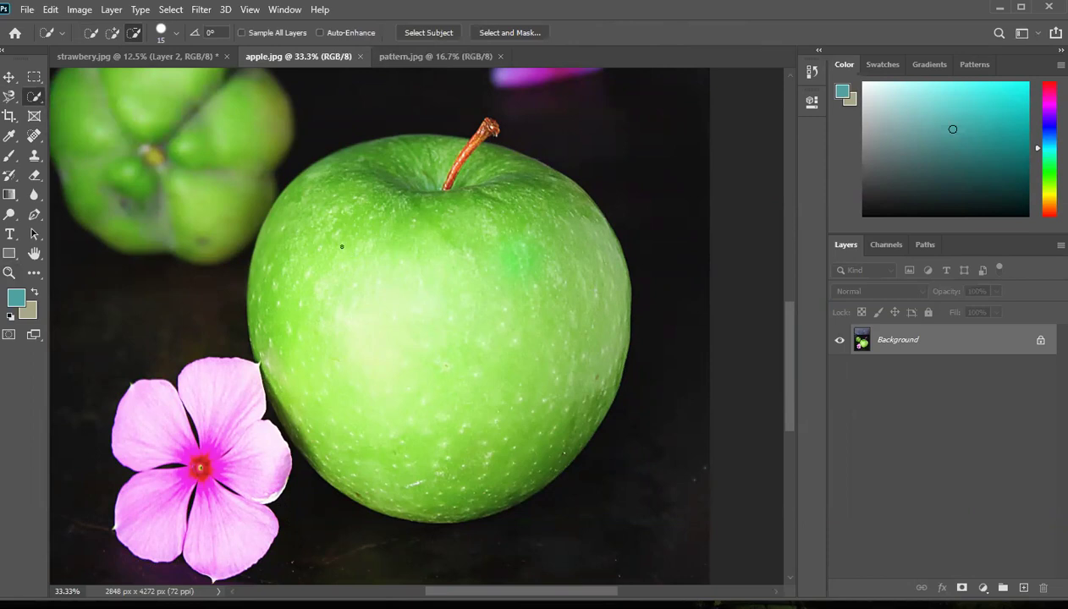
Enlarge the Quick Selection brush to a size of 90
{"action": "key", "text": "bracketright"}
{"action": "key", "text": "bracketright"}
{"action": "key", "text": "bracketright"}
{"action": "key", "text": "bracketright"}
{"action": "key", "text": "bracketright"}
{"action": "key", "text": "bracketright"}
{"action": "key", "text": "bracketright"}
{"action": "key", "text": "bracketright"}
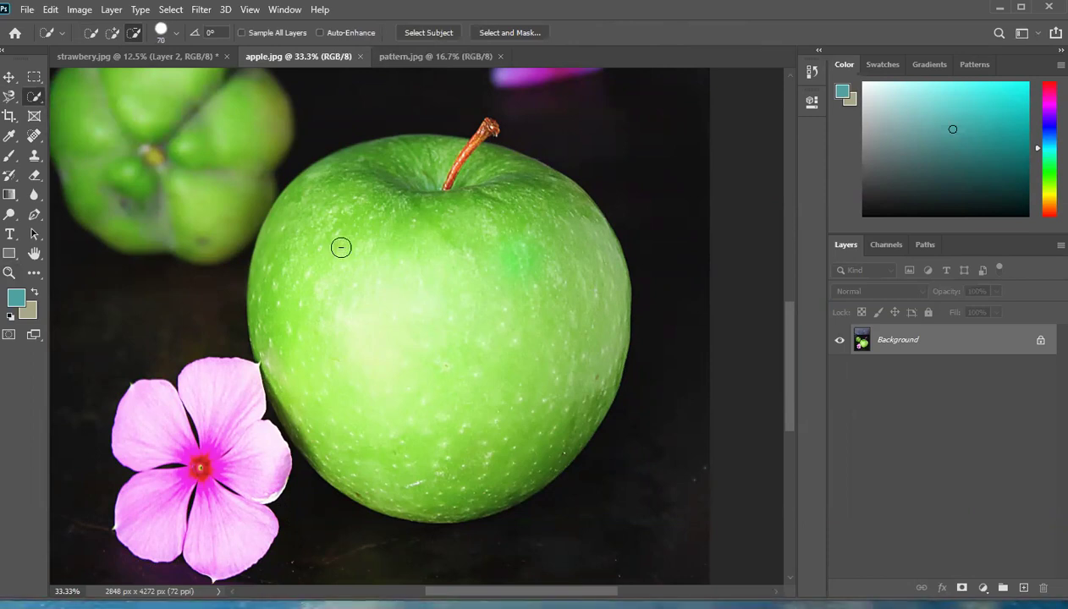
{"action": "key", "text": "bracketright"}
Select the large green apple with Quick Selection, clear that selection and make it again in New Selection mode
{"action": "mouse_move", "coordinate": [303, 240]}
{"action": "left_mouse_down"}
{"action": "mouse_move", "coordinate": [324, 279]}
{"action": "mouse_move", "coordinate": [426, 359]}
{"action": "left_mouse_up"}
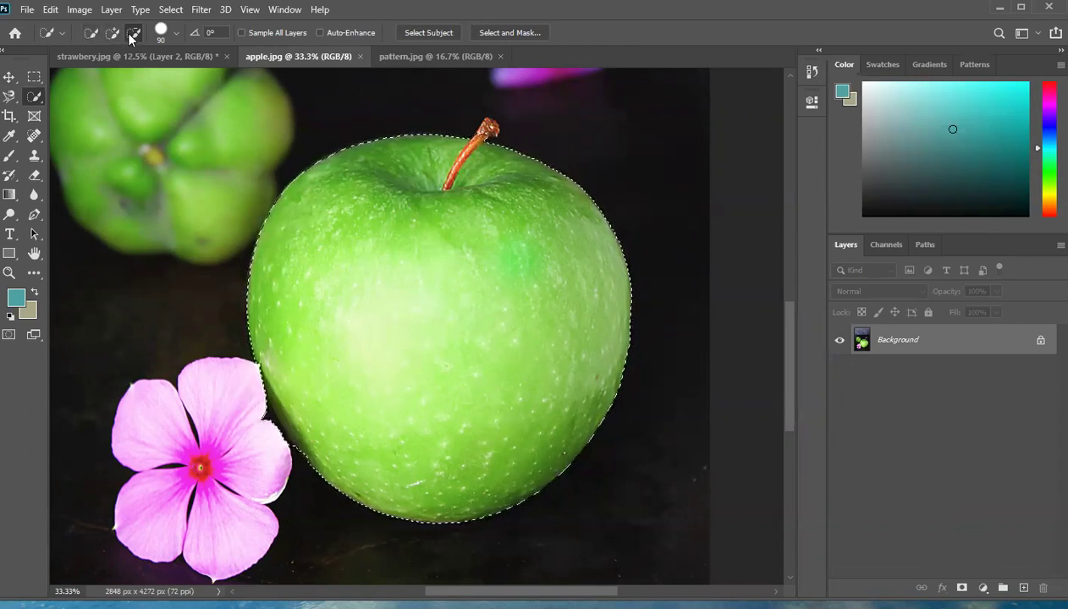
{"action": "left_click", "coordinate": [88, 30]}
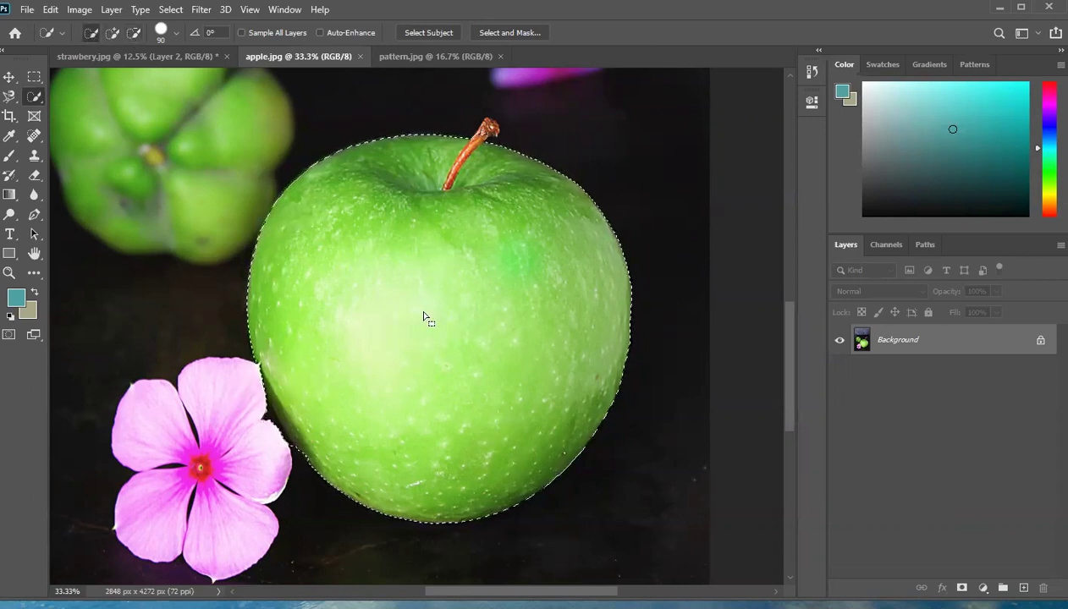
{"action": "key", "text": "ctrl+d"}
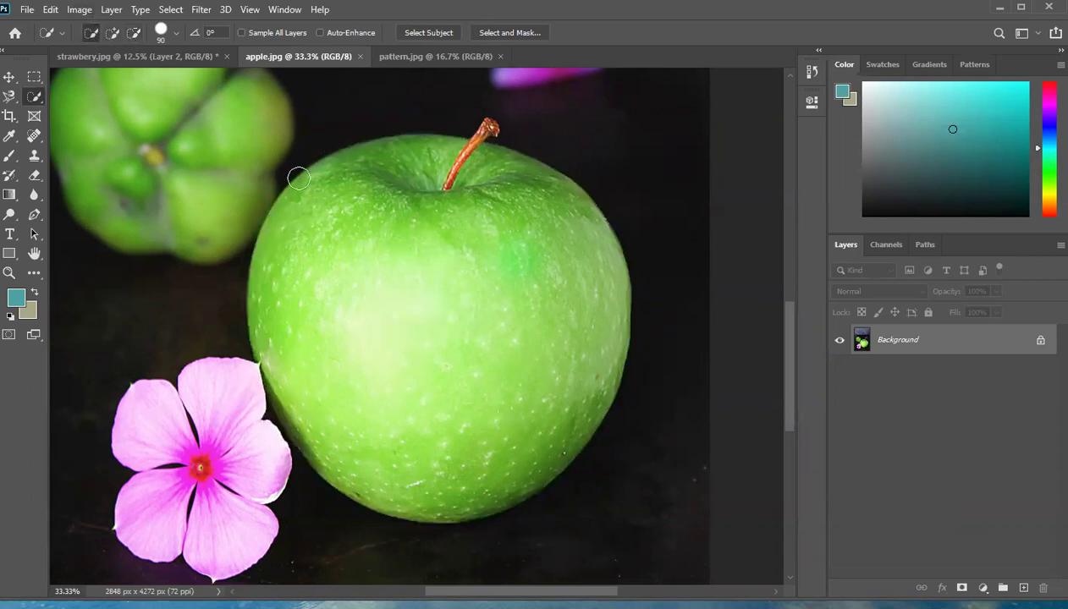
{"action": "mouse_move", "coordinate": [314, 198]}
{"action": "left_mouse_down"}
{"action": "mouse_move", "coordinate": [349, 286]}
{"action": "mouse_move", "coordinate": [454, 345]}
{"action": "left_mouse_up"}
Subtract the edge of the pink flower's petals from the apple selection
{"action": "left_click", "coordinate": [133, 34]}
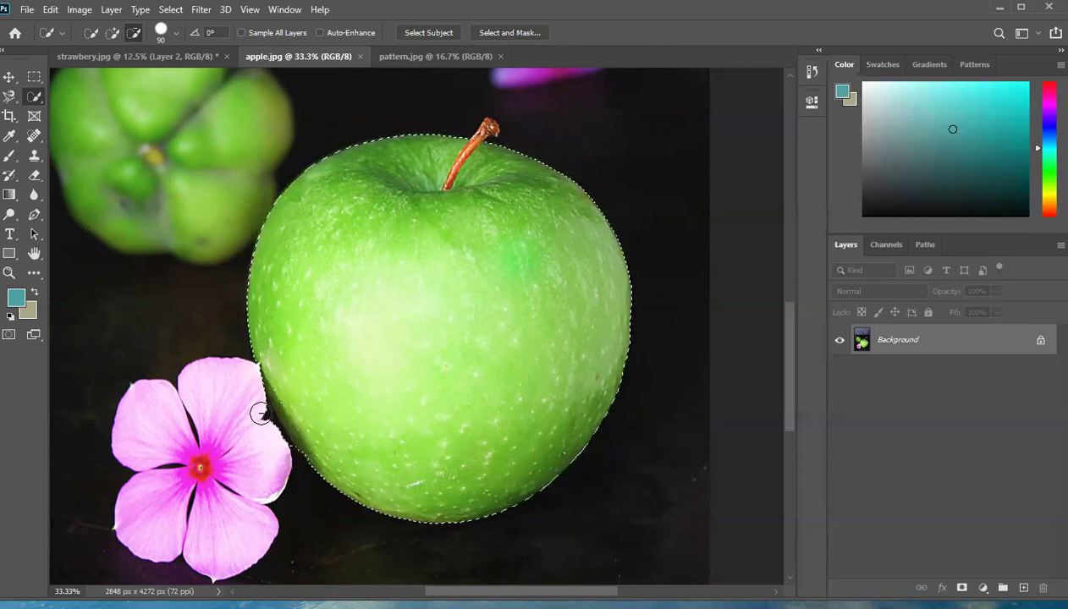
{"action": "key", "text": "z"}
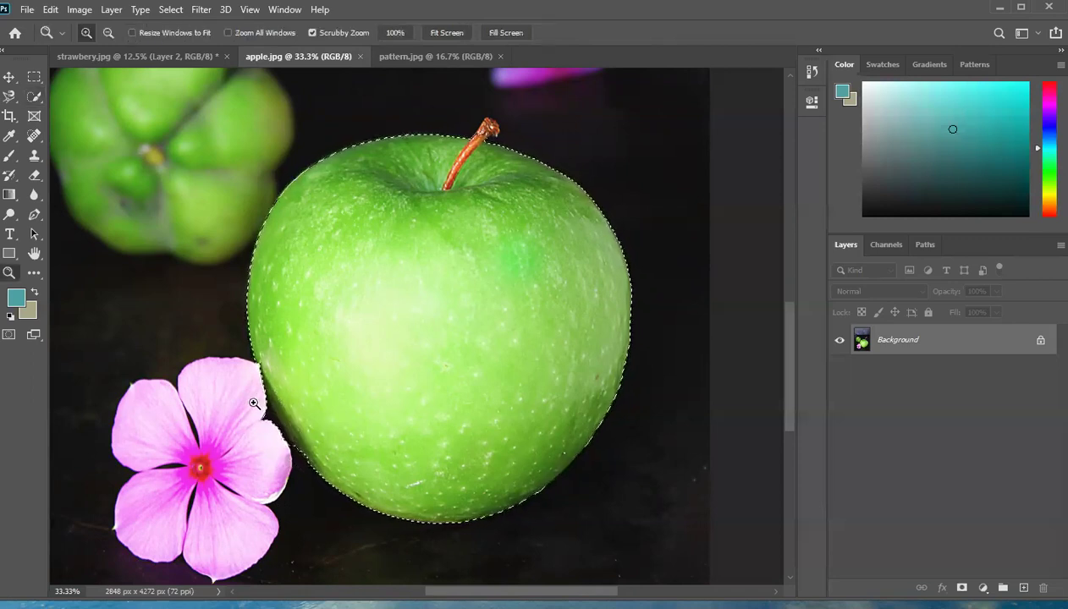
{"action": "left_click", "coordinate": [256, 405]}
{"action": "left_click", "coordinate": [297, 410]}
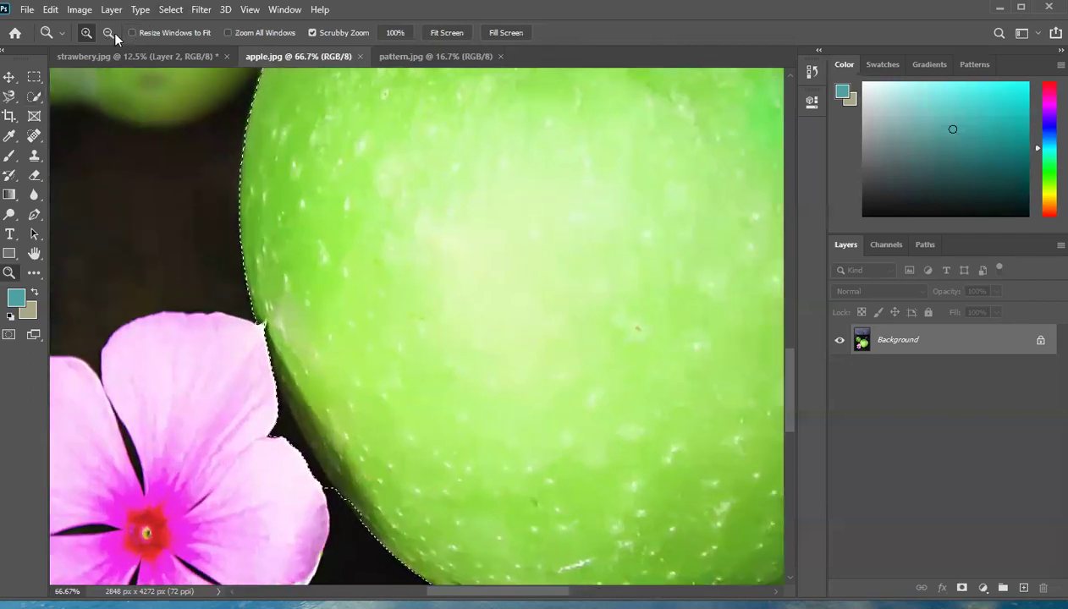
{"action": "left_click_drag", "start_coordinate": [37, 103], "coordinate": [95, 111]}
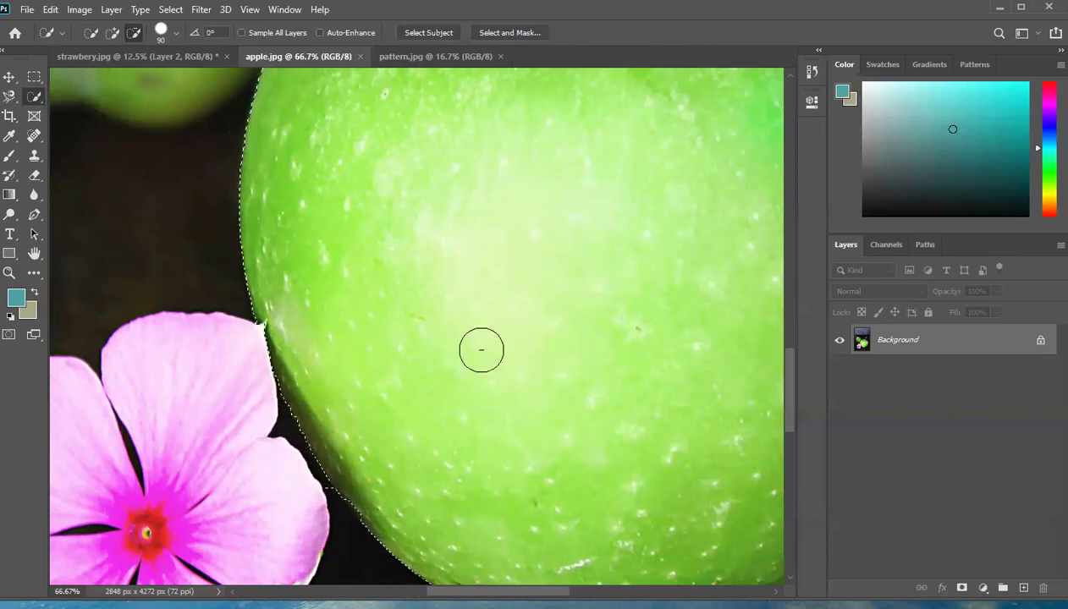
{"action": "key", "text": "z"}
{"action": "left_click", "coordinate": [399, 276], "text": "alt"}
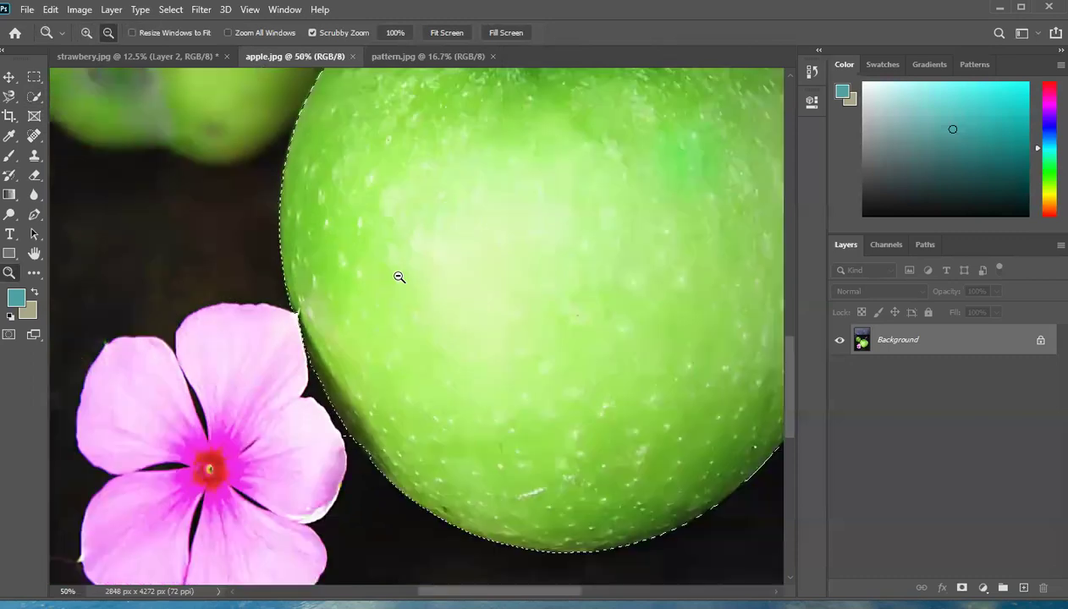
{"action": "left_click", "coordinate": [399, 276], "text": "alt"}
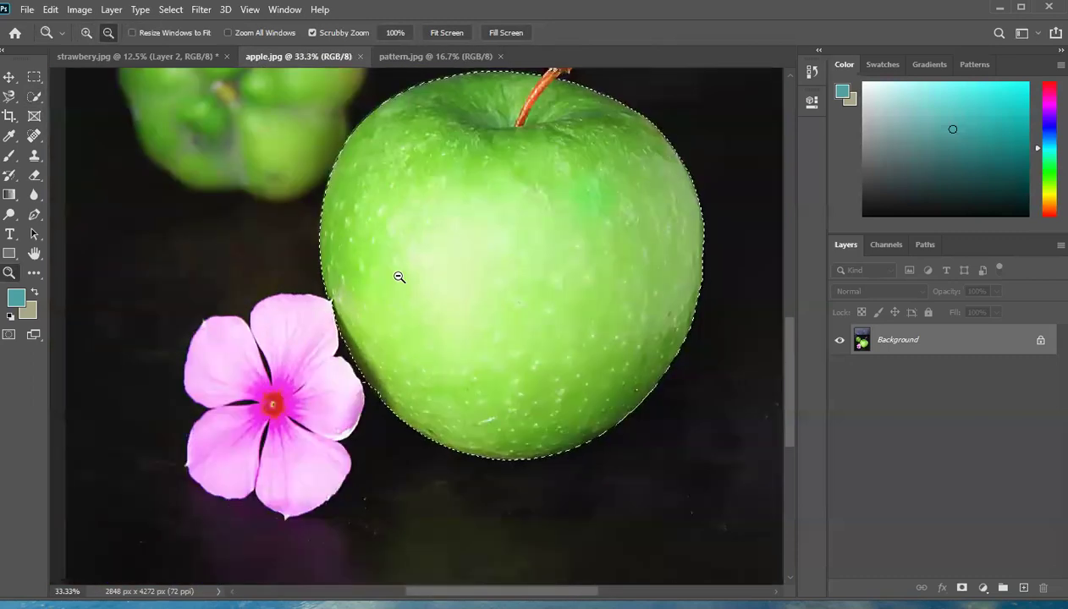
{"action": "scroll", "coordinate": [783, 346], "scroll_direction": "up", "scroll_amount": 3}
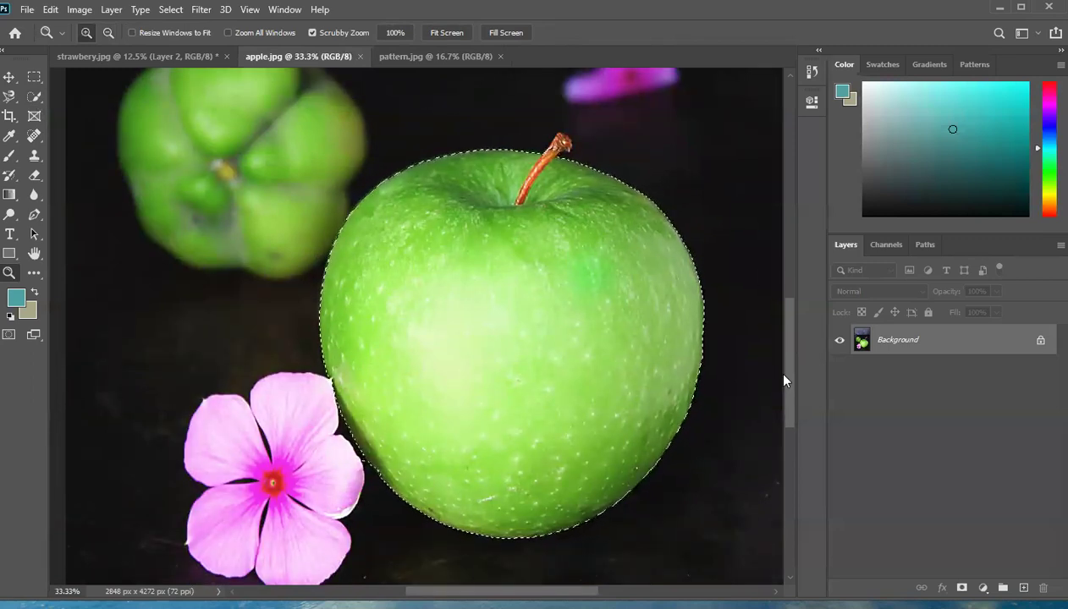
Set the foreground color to a medium blue
{"action": "left_click", "coordinate": [17, 299]}
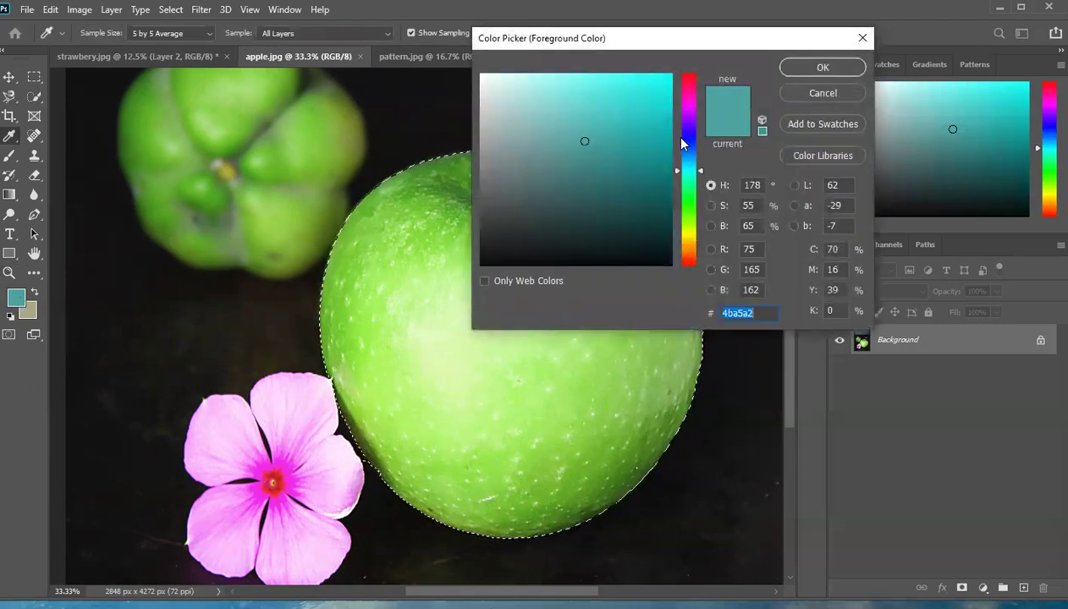
{"action": "left_click", "coordinate": [686, 138]}
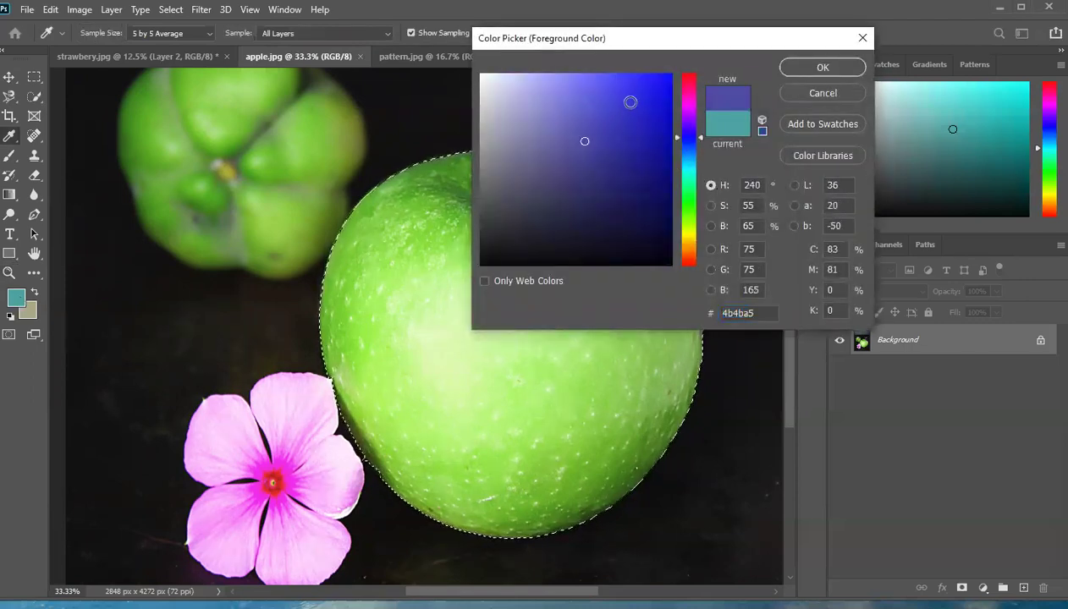
{"action": "left_click", "coordinate": [593, 101]}
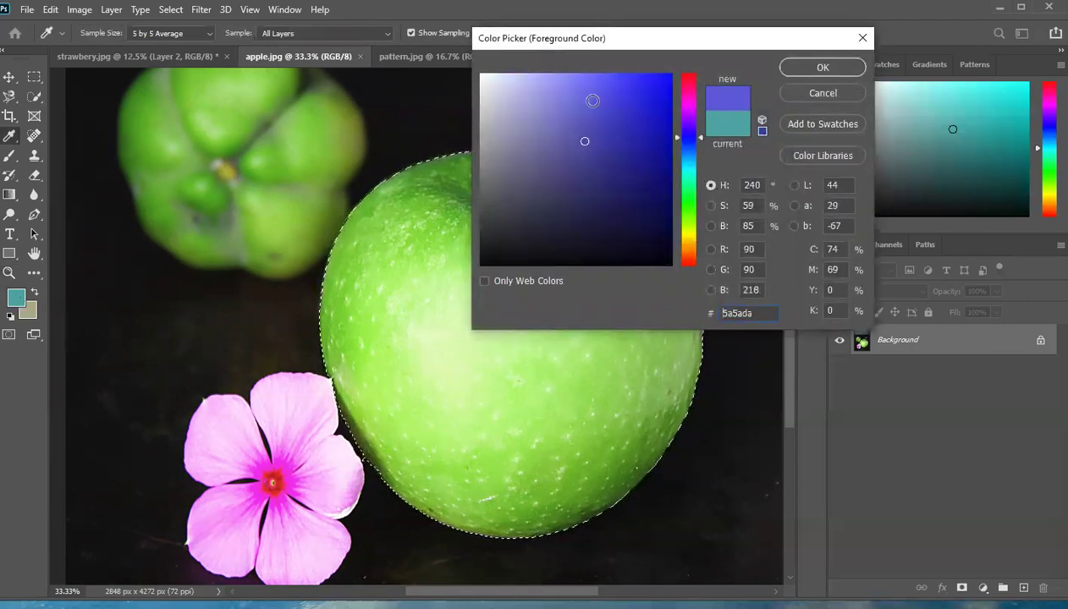
{"action": "left_click", "coordinate": [687, 146]}
{"action": "left_click", "coordinate": [607, 89]}
{"action": "left_click_drag", "start_coordinate": [642, 90], "coordinate": [642, 136]}
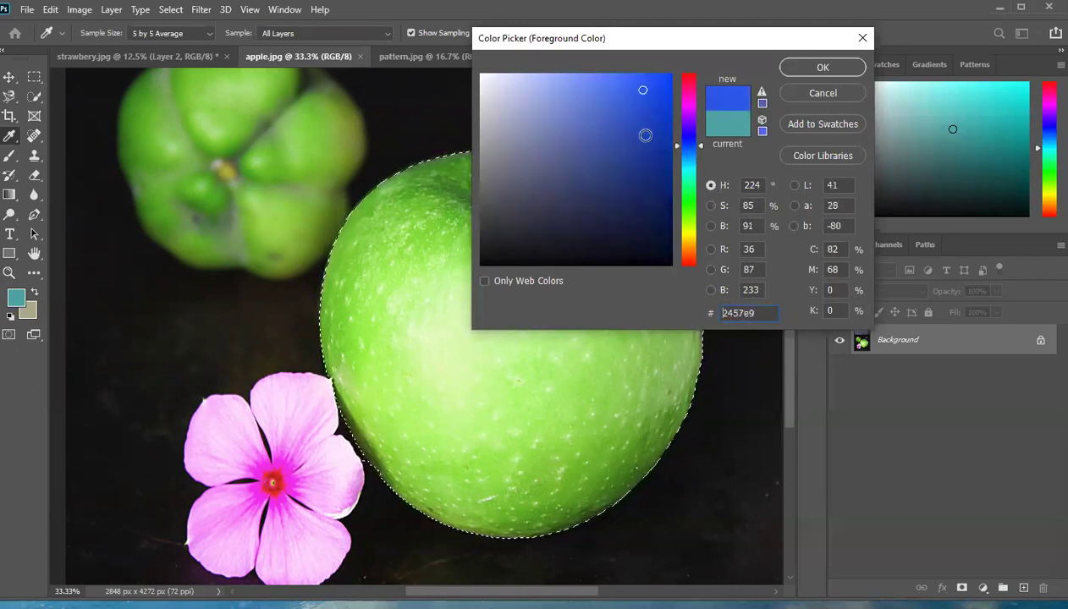
{"action": "left_click", "coordinate": [599, 133]}
{"action": "left_click", "coordinate": [810, 67]}
Paint over the whole selected apple in blue with the Brush tool at 100% opacity
{"action": "key", "text": "z"}
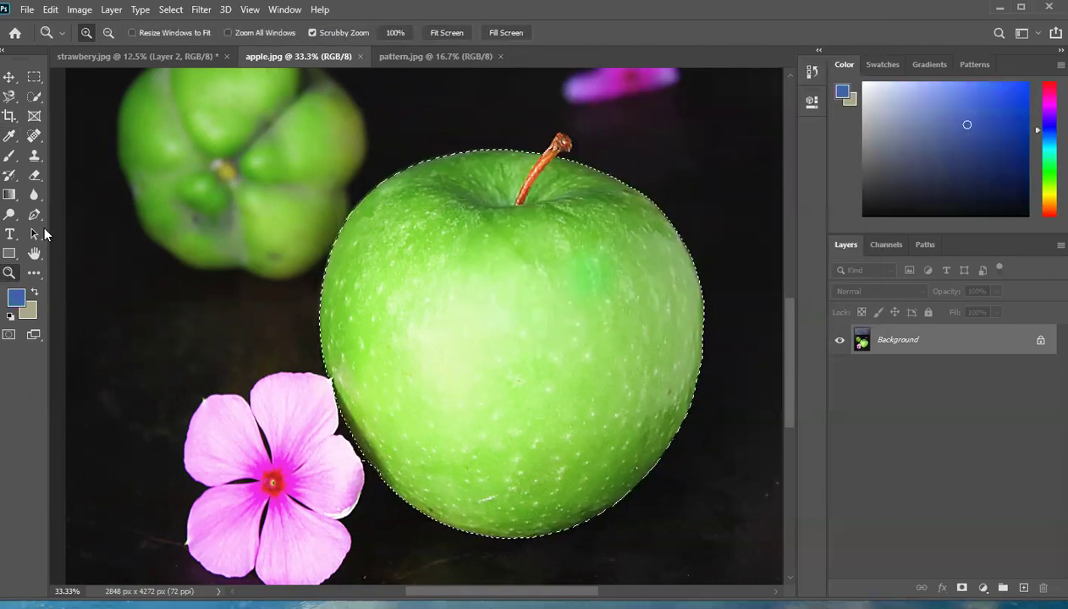
{"action": "left_click", "coordinate": [10, 156]}
{"action": "mouse_move", "coordinate": [396, 228]}
{"action": "left_mouse_down"}
{"action": "mouse_move", "coordinate": [689, 222]}
{"action": "mouse_move", "coordinate": [672, 241]}
{"action": "left_mouse_up"}
{"action": "mouse_move", "coordinate": [455, 220]}
{"action": "left_mouse_down"}
{"action": "mouse_move", "coordinate": [364, 212]}
{"action": "mouse_move", "coordinate": [542, 169]}
{"action": "mouse_move", "coordinate": [214, 333]}
{"action": "mouse_move", "coordinate": [590, 269]}
{"action": "mouse_move", "coordinate": [353, 324]}
{"action": "left_mouse_up"}
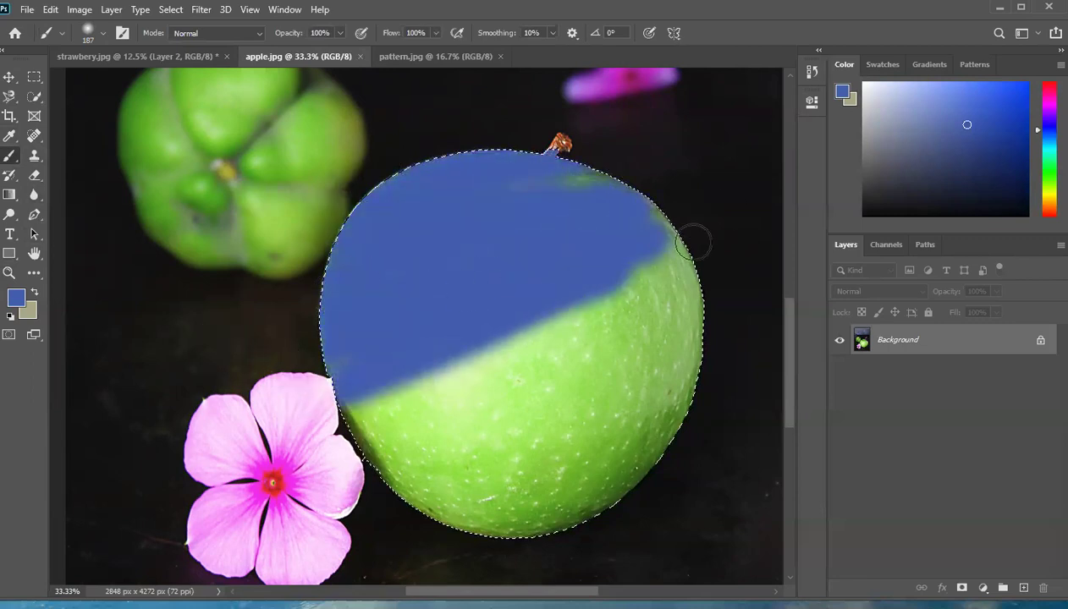
{"action": "mouse_move", "coordinate": [630, 253]}
{"action": "left_mouse_down"}
{"action": "mouse_move", "coordinate": [612, 395]}
{"action": "mouse_move", "coordinate": [441, 423]}
{"action": "mouse_move", "coordinate": [622, 350]}
{"action": "mouse_move", "coordinate": [719, 167]}
{"action": "left_mouse_up"}
{"action": "mouse_move", "coordinate": [603, 150]}
{"action": "left_mouse_down"}
{"action": "mouse_move", "coordinate": [479, 213]}
{"action": "mouse_move", "coordinate": [535, 205]}
{"action": "mouse_move", "coordinate": [473, 321]}
{"action": "mouse_move", "coordinate": [618, 359]}
{"action": "left_mouse_up"}
{"action": "mouse_move", "coordinate": [571, 322]}
{"action": "left_mouse_down"}
{"action": "mouse_move", "coordinate": [639, 290]}
{"action": "mouse_move", "coordinate": [444, 438]}
{"action": "mouse_move", "coordinate": [680, 276]}
{"action": "mouse_move", "coordinate": [671, 277]}
{"action": "mouse_move", "coordinate": [617, 330]}
{"action": "mouse_move", "coordinate": [751, 259]}
{"action": "left_mouse_up"}
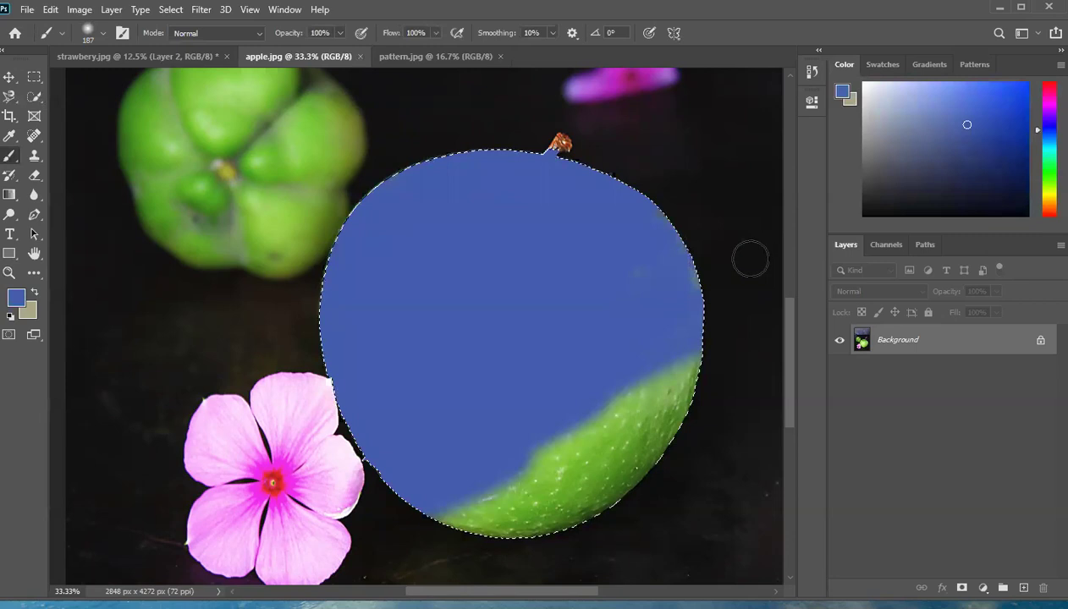
{"action": "mouse_move", "coordinate": [706, 307]}
{"action": "left_mouse_down"}
{"action": "mouse_move", "coordinate": [678, 399]}
{"action": "mouse_move", "coordinate": [672, 388]}
{"action": "mouse_move", "coordinate": [500, 454]}
{"action": "mouse_move", "coordinate": [549, 470]}
{"action": "mouse_move", "coordinate": [551, 490]}
{"action": "mouse_move", "coordinate": [551, 427]}
{"action": "mouse_move", "coordinate": [635, 423]}
{"action": "mouse_move", "coordinate": [519, 497]}
{"action": "mouse_move", "coordinate": [592, 513]}
{"action": "mouse_move", "coordinate": [580, 479]}
{"action": "mouse_move", "coordinate": [604, 467]}
{"action": "left_mouse_up"}
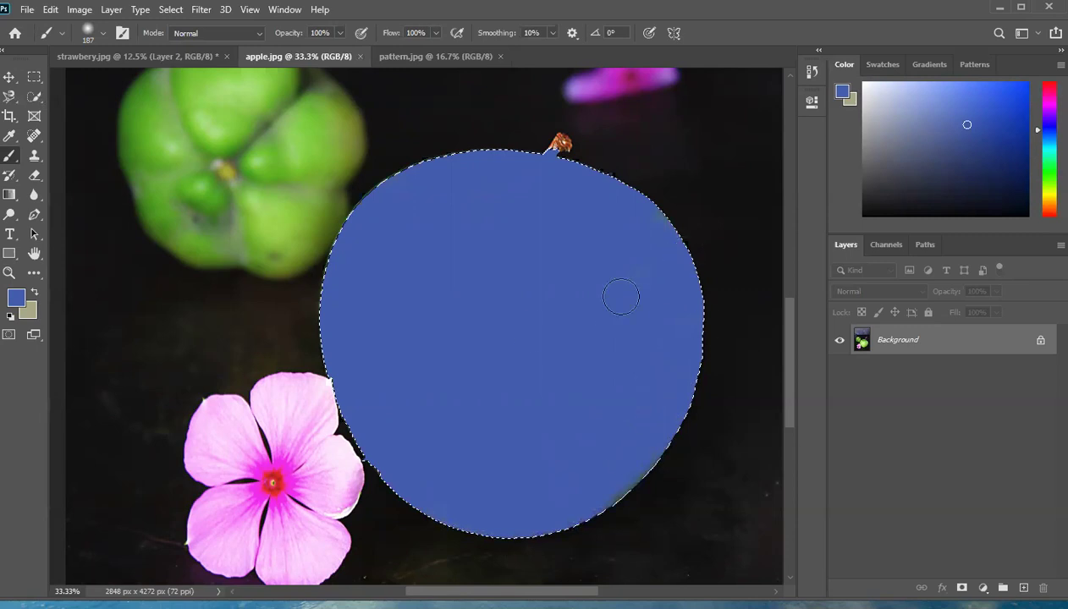
{"action": "mouse_move", "coordinate": [421, 344]}
{"action": "left_mouse_down"}
{"action": "mouse_move", "coordinate": [433, 281]}
{"action": "mouse_move", "coordinate": [629, 264]}
{"action": "left_mouse_up"}
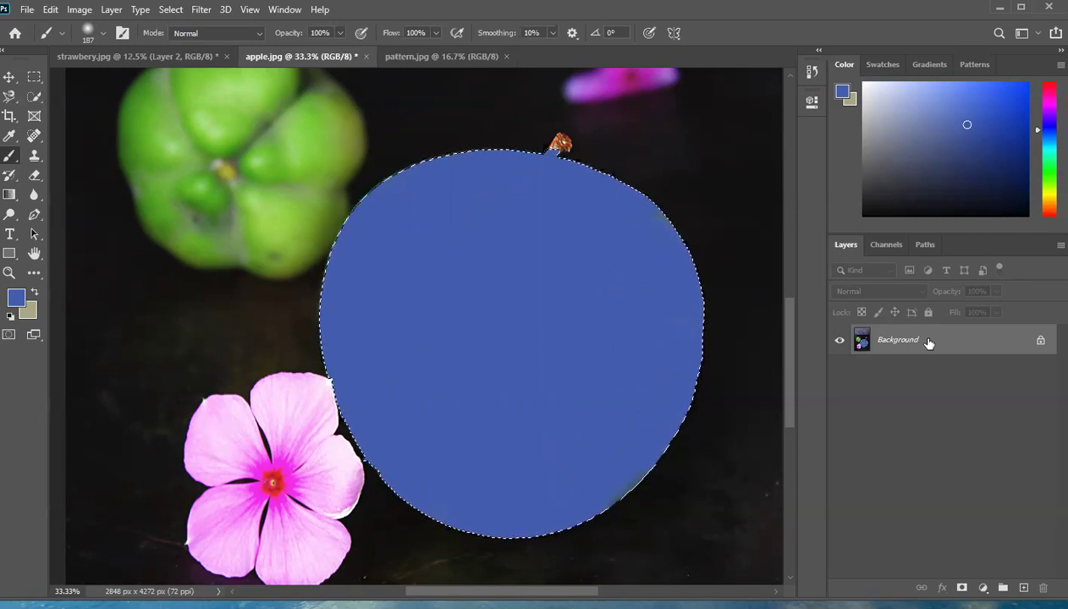
Convert the apple photo's Background into a regular layer, try the Saturation blending mode on it and set its mode to Color
{"action": "double_click", "coordinate": [907, 345]}
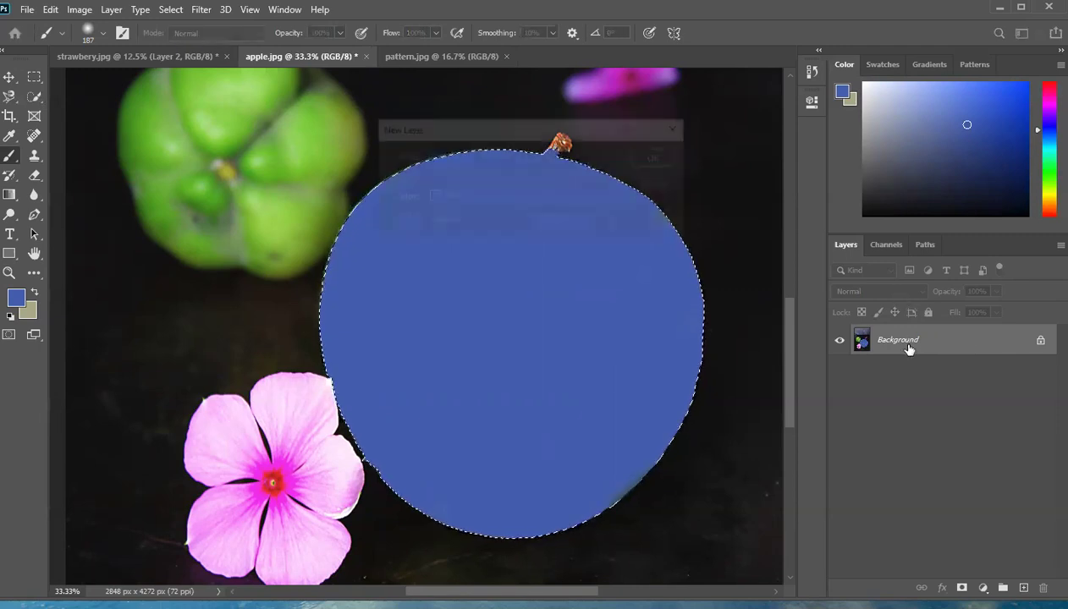
{"action": "left_click", "coordinate": [659, 157]}
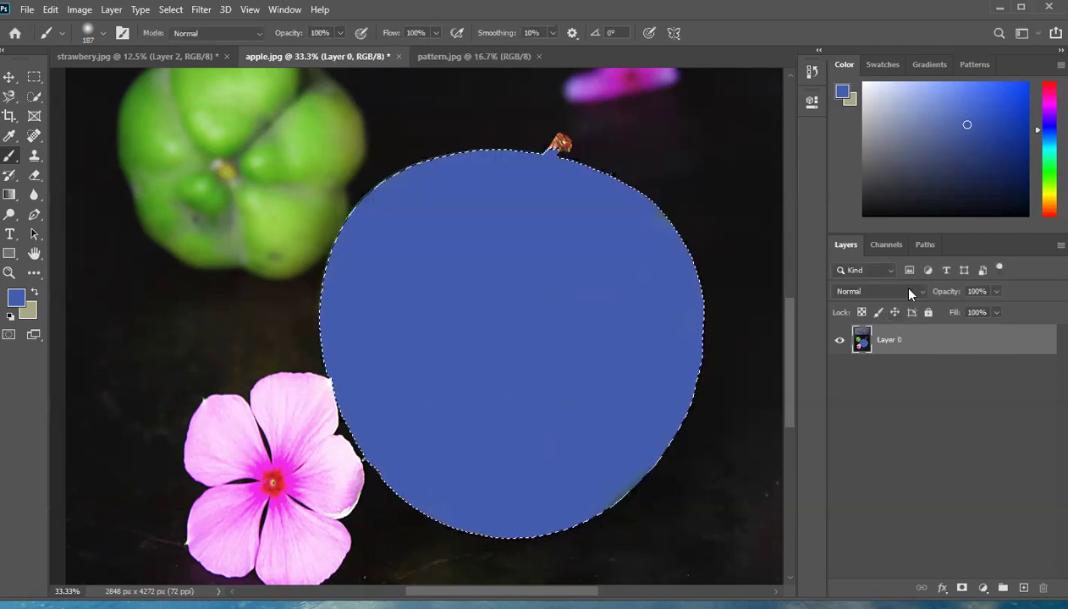
{"action": "left_click", "coordinate": [921, 291]}
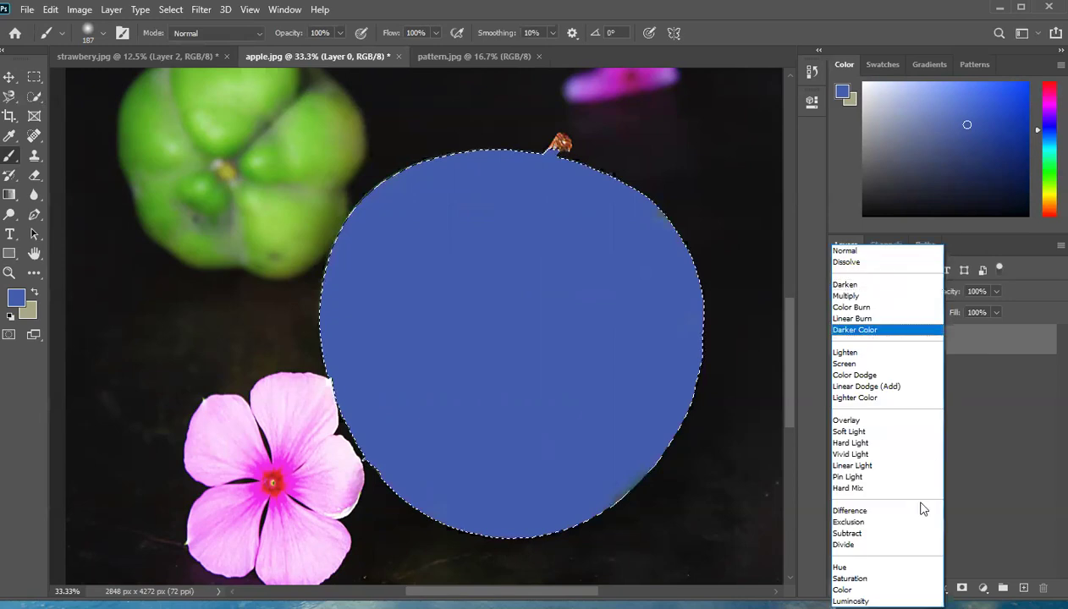
{"action": "left_click", "coordinate": [882, 575]}
{"action": "left_click", "coordinate": [898, 293]}
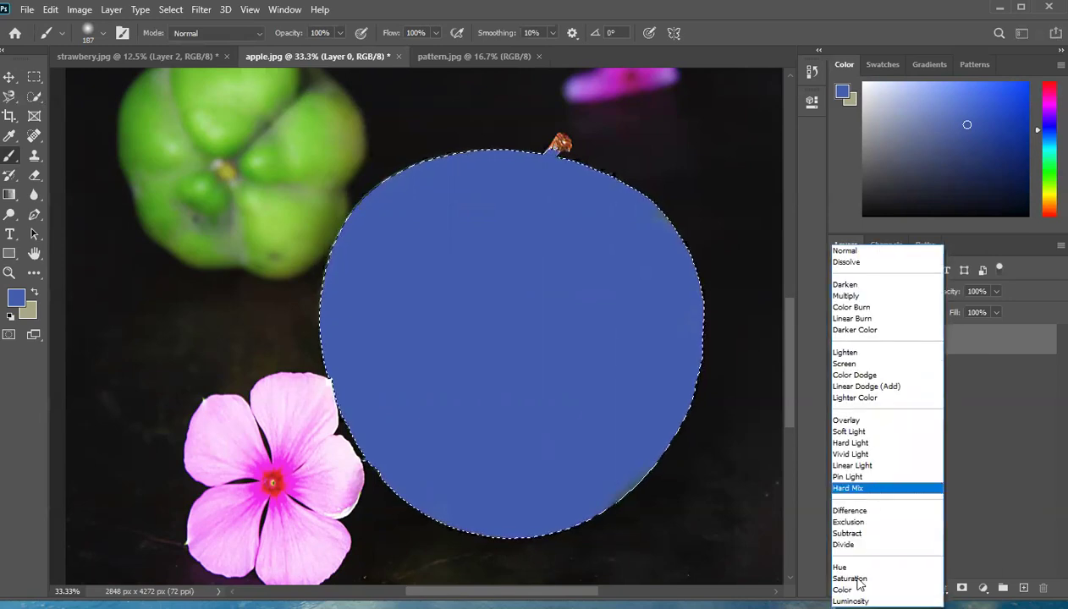
{"action": "left_click", "coordinate": [854, 579]}
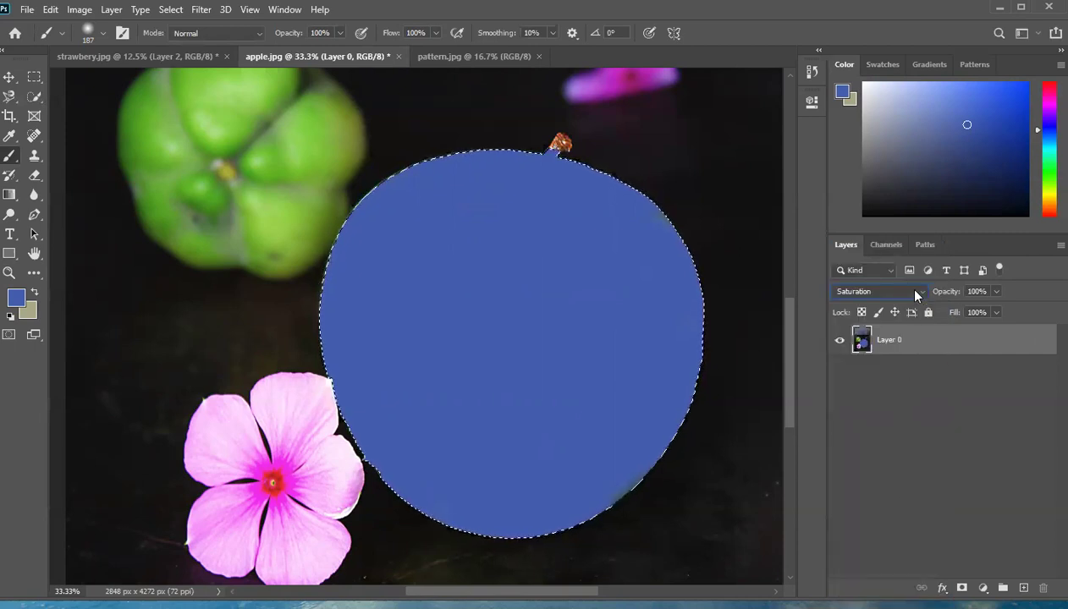
{"action": "left_click", "coordinate": [918, 293]}
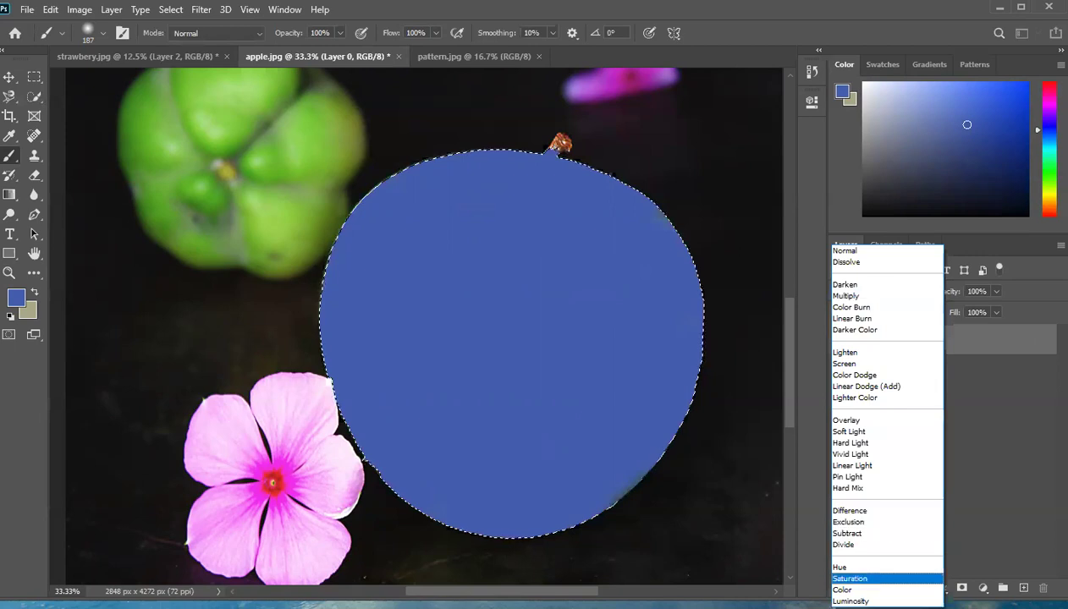
{"action": "left_click", "coordinate": [842, 589]}
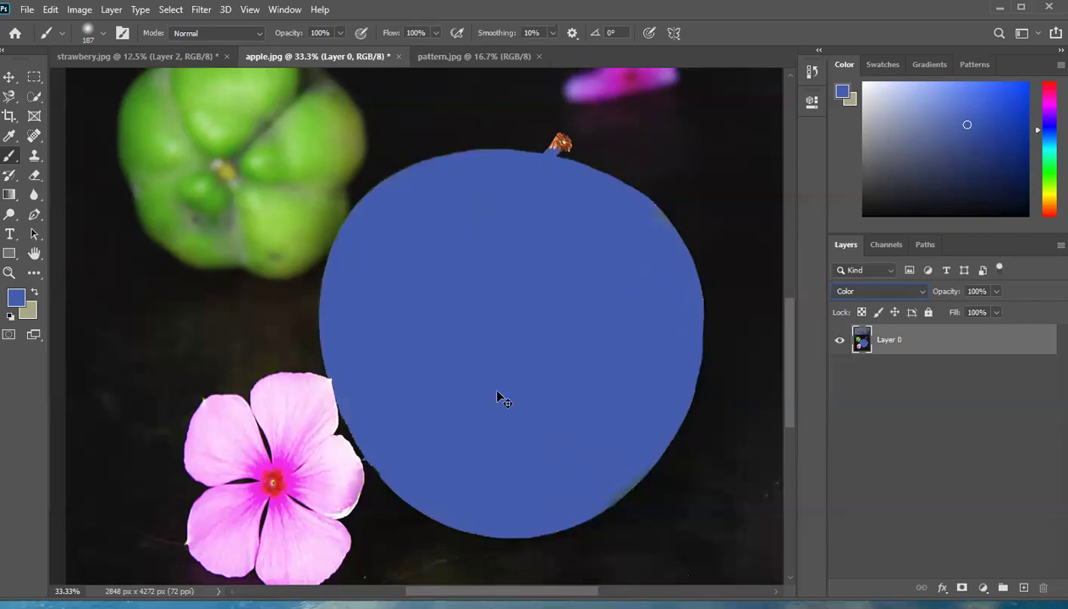
Undo the blending mode changes, the Background layer conversion and the blue paint over the apple, keeping the apple selection active
{"action": "key", "text": "ctrl+z"}
{"action": "key", "text": "ctrl+z"}
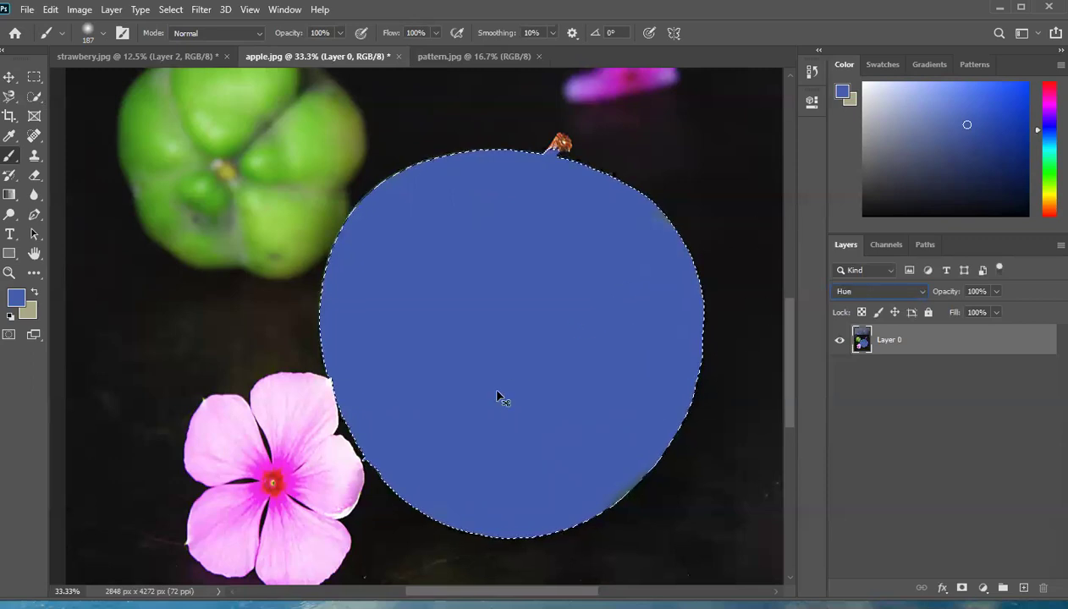
{"action": "left_click", "coordinate": [894, 414]}
{"action": "key", "text": "ctrl+z"}
{"action": "key", "text": "ctrl+z"}
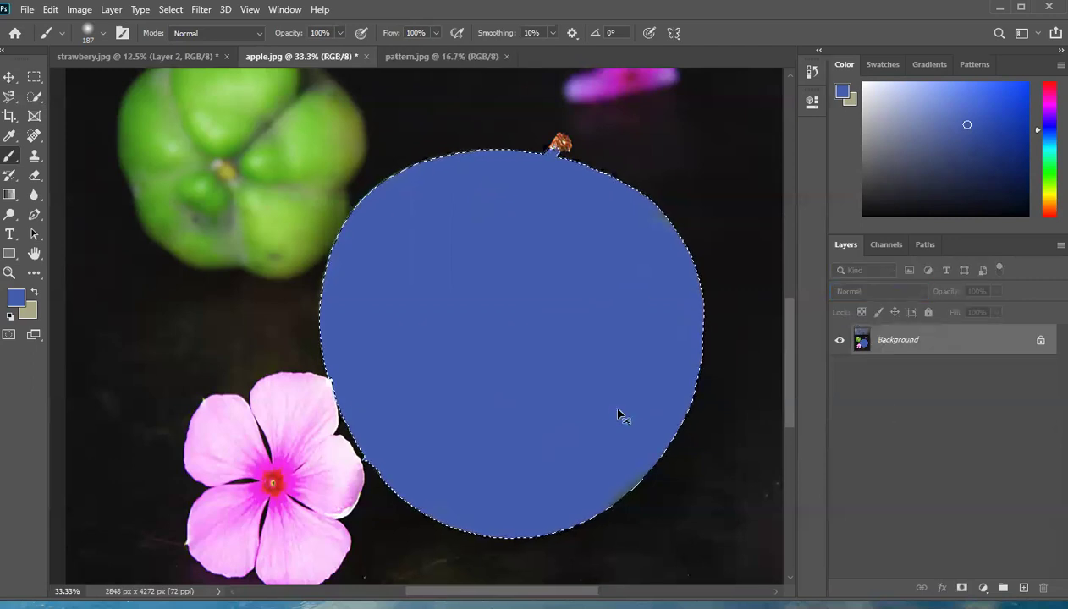
Convert the apple photo's Background into a regular layer and copy the selected apple onto its own new layer
{"action": "double_click", "coordinate": [897, 340]}
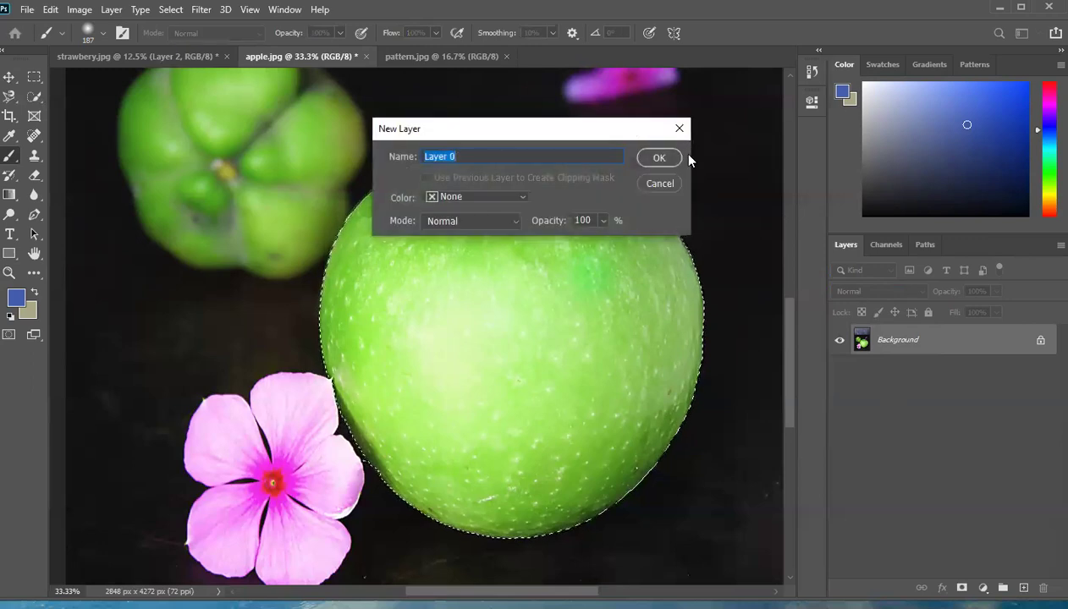
{"action": "left_click", "coordinate": [657, 159]}
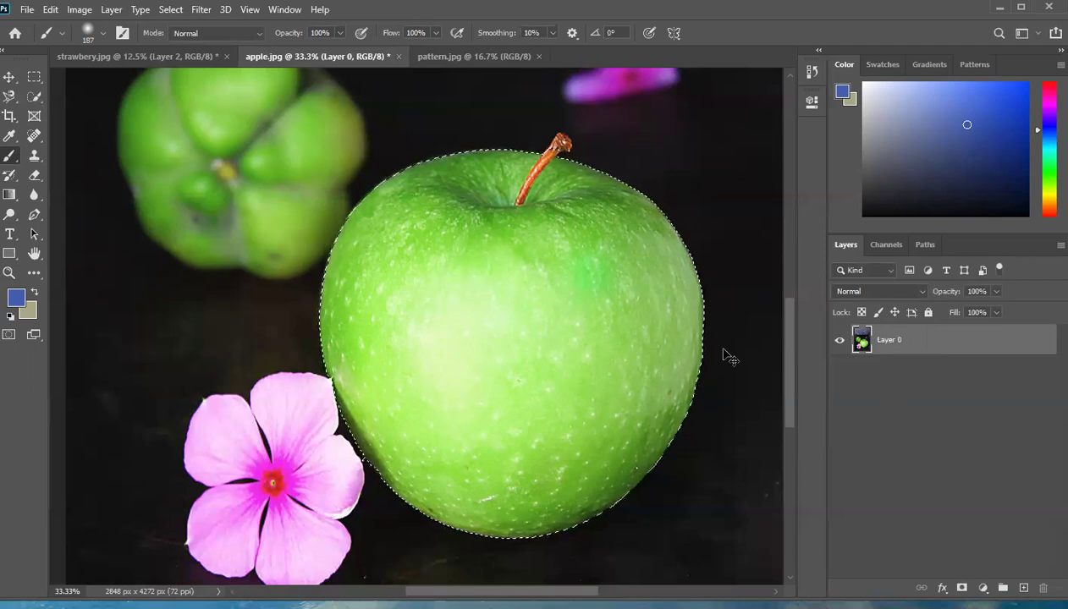
{"action": "key", "text": "ctrl+j"}
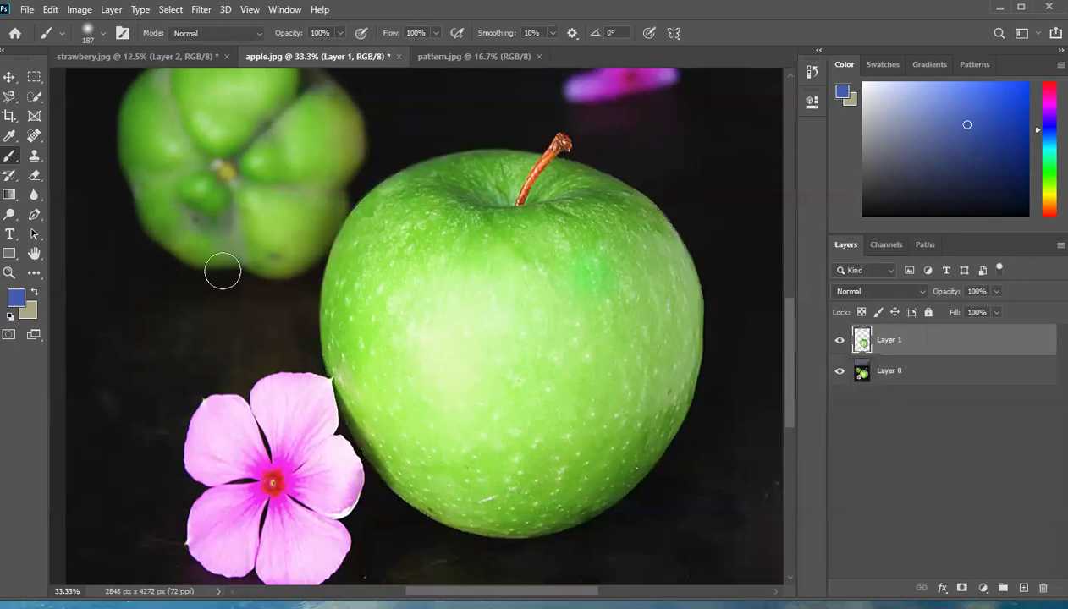
Try a blue brush stroke running over the apple's upper edge on the copied layer, and undo it
{"action": "left_click", "coordinate": [417, 183]}
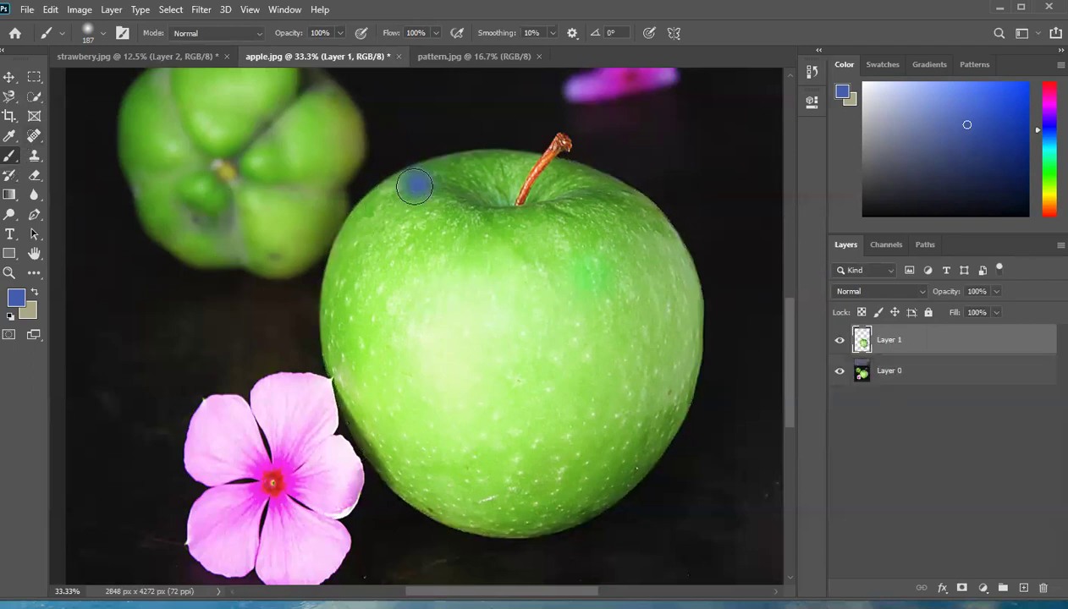
{"action": "left_click_drag", "start_coordinate": [417, 184], "coordinate": [309, 249]}
{"action": "key", "text": "ctrl+z"}
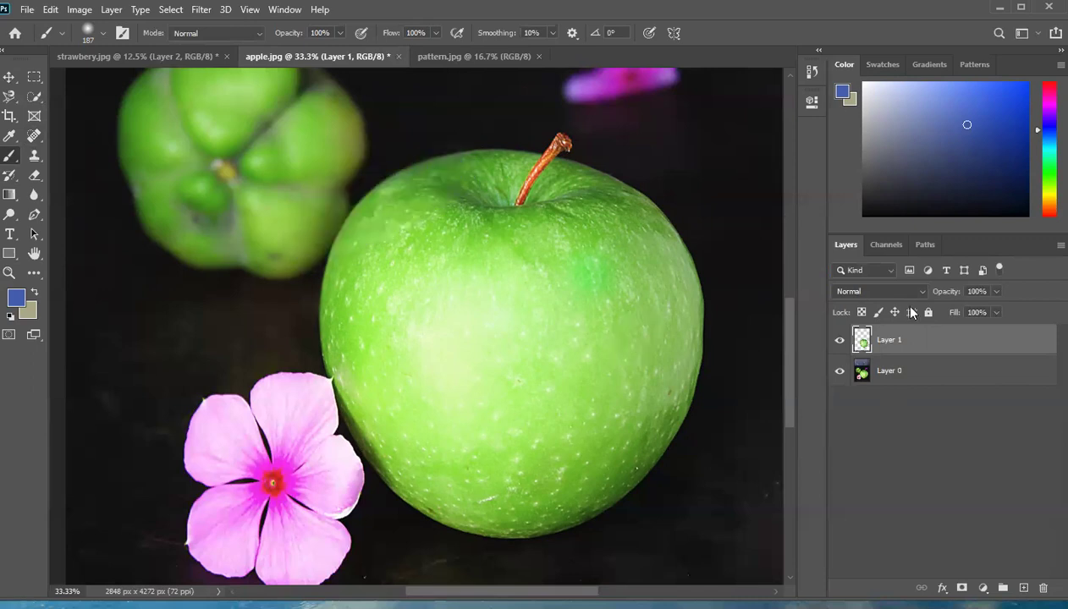
Lock the transparent pixels of the copied apple layer and set the foreground color to a brighter, more saturated blue
{"action": "left_click", "coordinate": [861, 311]}
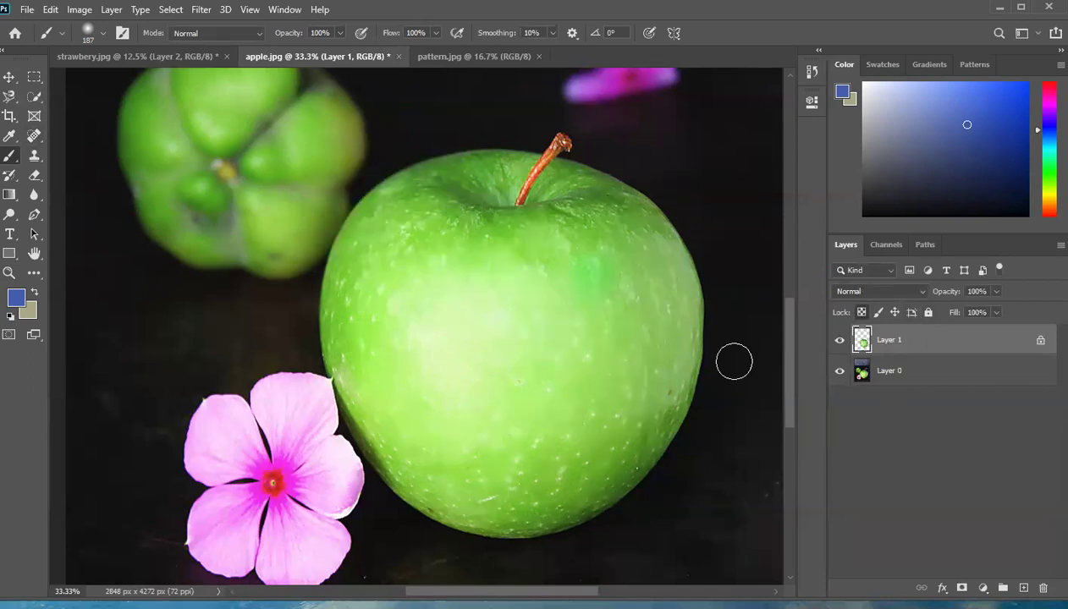
{"action": "left_click", "coordinate": [16, 298]}
{"action": "left_click", "coordinate": [627, 170]}
{"action": "left_click", "coordinate": [635, 140]}
{"action": "left_click", "coordinate": [652, 89]}
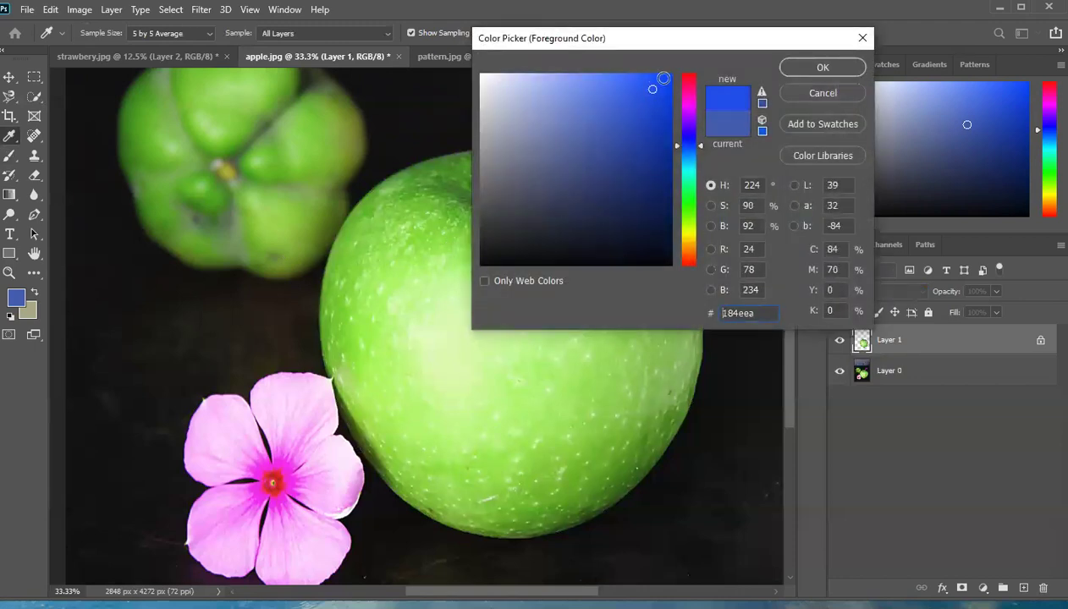
{"action": "left_click", "coordinate": [822, 67]}
Paint over the whole apple in bright blue with the Brush tool on the copied layer
{"action": "key", "text": "b"}
{"action": "mouse_move", "coordinate": [512, 227]}
{"action": "left_mouse_down"}
{"action": "mouse_move", "coordinate": [470, 254]}
{"action": "mouse_move", "coordinate": [551, 188]}
{"action": "mouse_move", "coordinate": [295, 284]}
{"action": "mouse_move", "coordinate": [543, 88]}
{"action": "mouse_move", "coordinate": [592, 191]}
{"action": "left_mouse_up"}
{"action": "mouse_move", "coordinate": [149, 377]}
{"action": "left_mouse_down"}
{"action": "mouse_move", "coordinate": [503, 209]}
{"action": "mouse_move", "coordinate": [236, 282]}
{"action": "left_mouse_up"}
{"action": "mouse_move", "coordinate": [786, 87]}
{"action": "left_mouse_down"}
{"action": "mouse_move", "coordinate": [476, 409]}
{"action": "mouse_move", "coordinate": [706, 173]}
{"action": "mouse_move", "coordinate": [248, 423]}
{"action": "mouse_move", "coordinate": [740, 295]}
{"action": "mouse_move", "coordinate": [111, 559]}
{"action": "mouse_move", "coordinate": [748, 284]}
{"action": "mouse_move", "coordinate": [517, 495]}
{"action": "mouse_move", "coordinate": [637, 436]}
{"action": "mouse_move", "coordinate": [716, 457]}
{"action": "mouse_move", "coordinate": [674, 458]}
{"action": "left_mouse_up"}
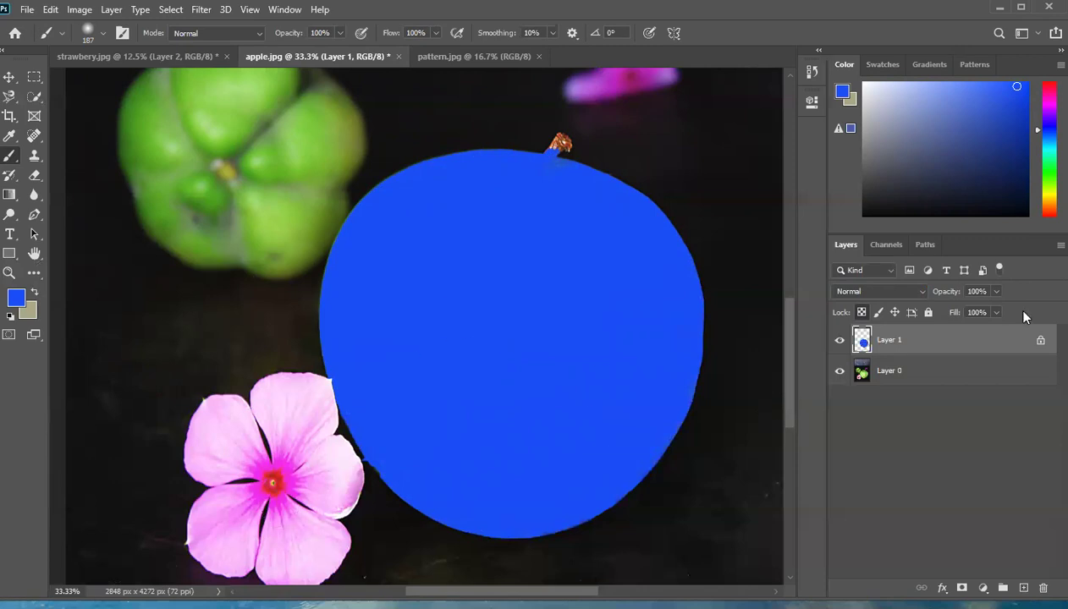
Set the painted apple layer's blending mode to Color and check the blue apple within the whole photo
{"action": "left_click", "coordinate": [911, 291]}
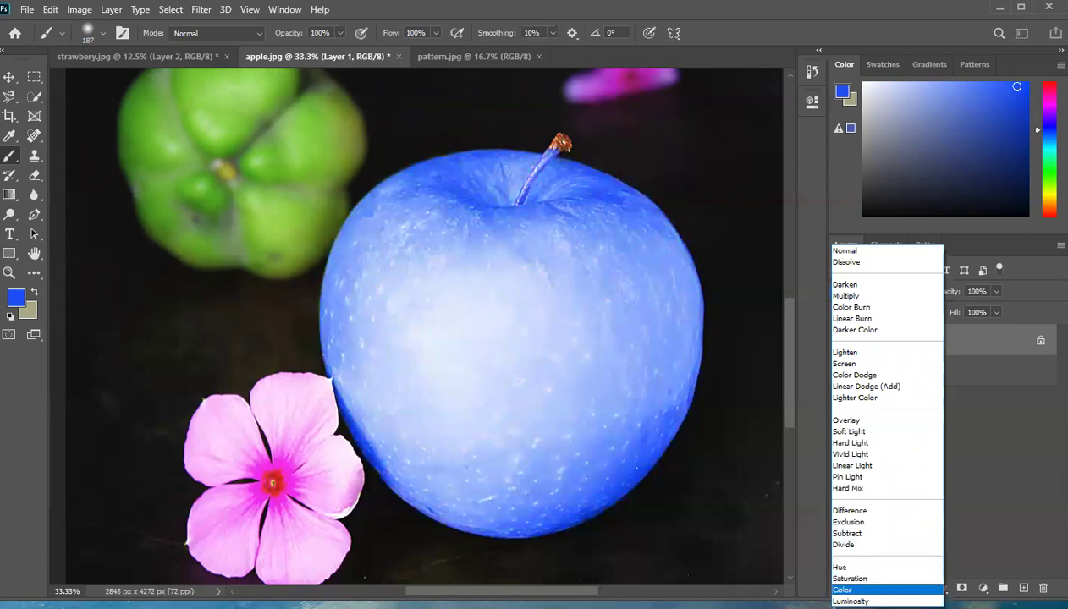
{"action": "left_click", "coordinate": [844, 590]}
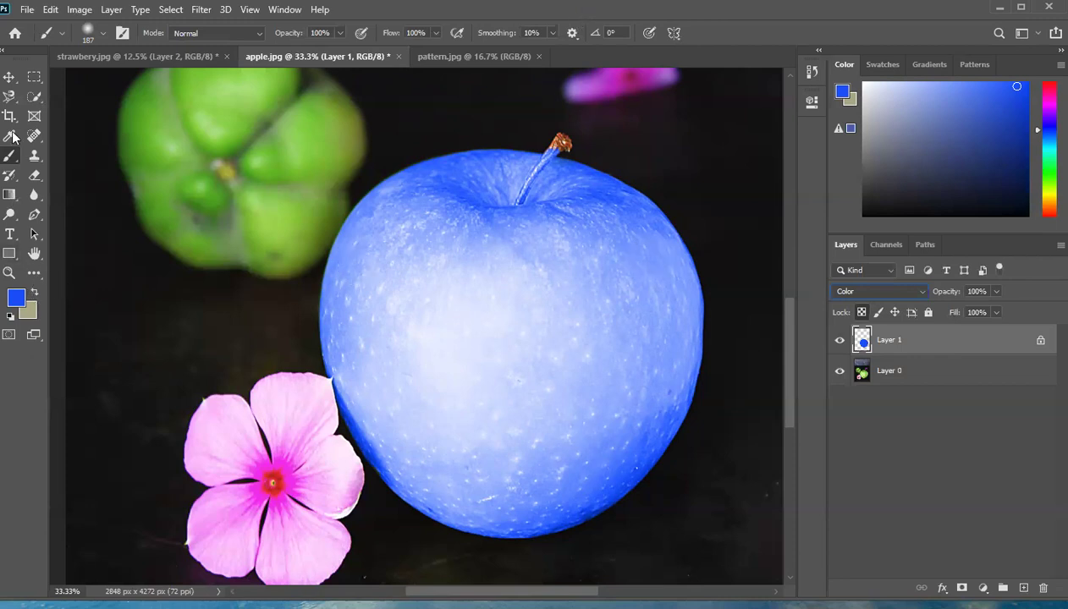
{"action": "left_click", "coordinate": [9, 76]}
{"action": "key", "text": "z"}
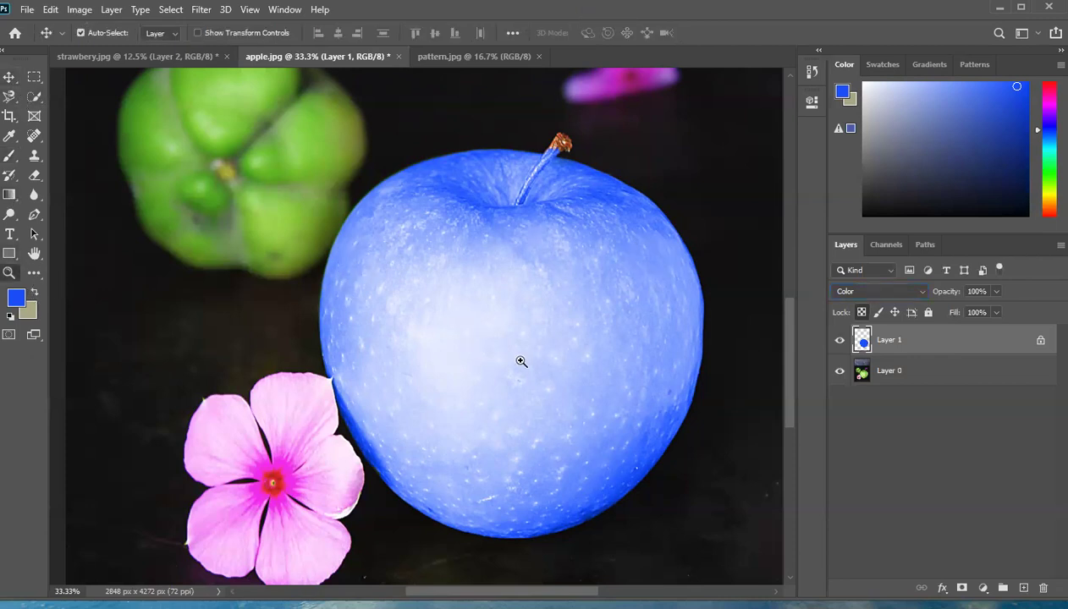
{"action": "left_click", "coordinate": [326, 370], "text": "alt"}
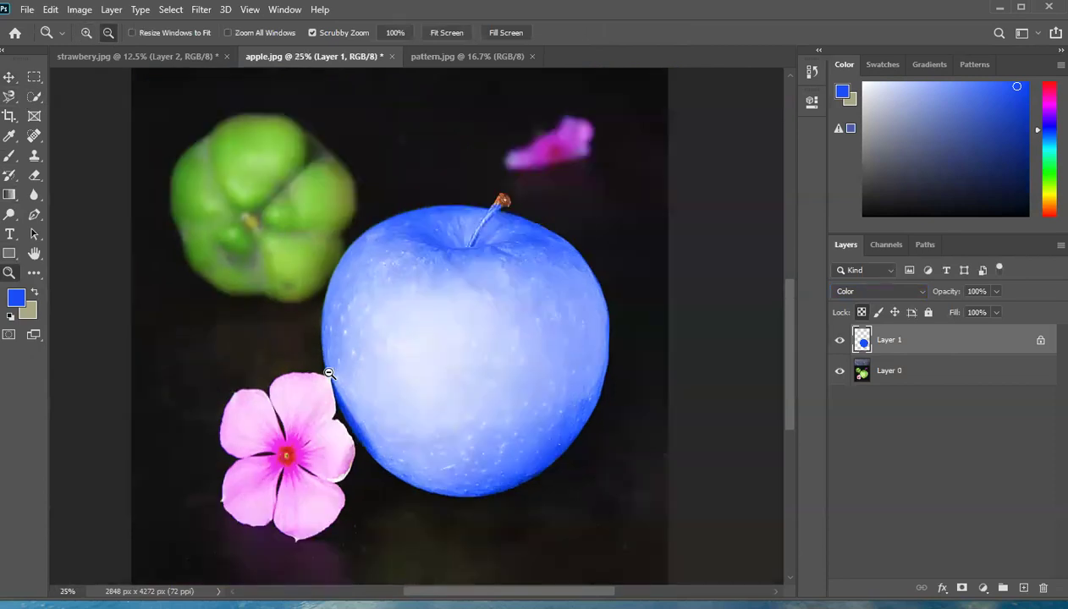
{"action": "left_click", "coordinate": [398, 412], "text": "alt"}
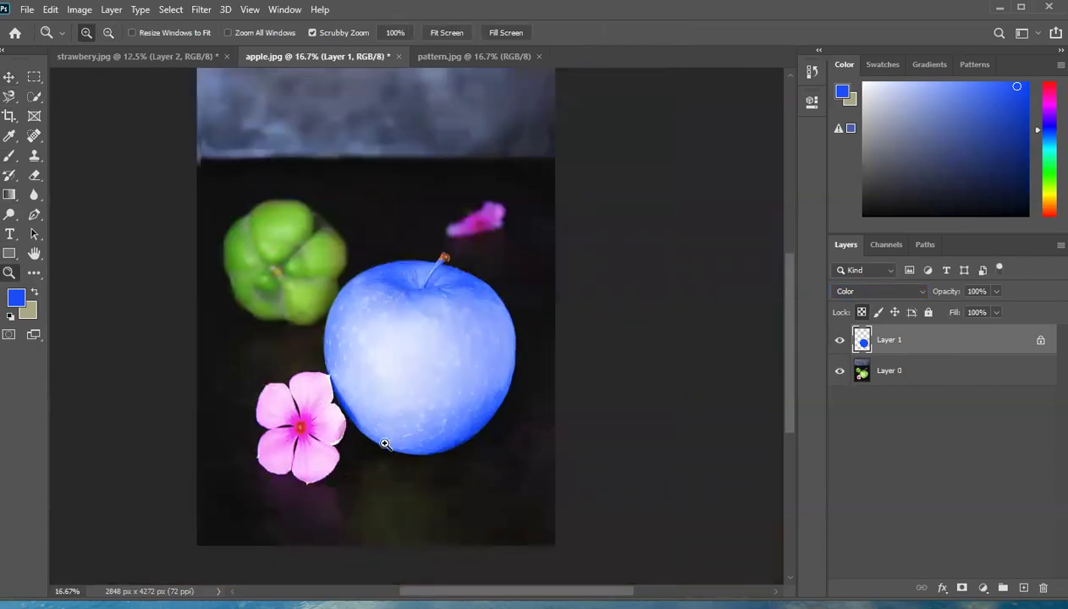
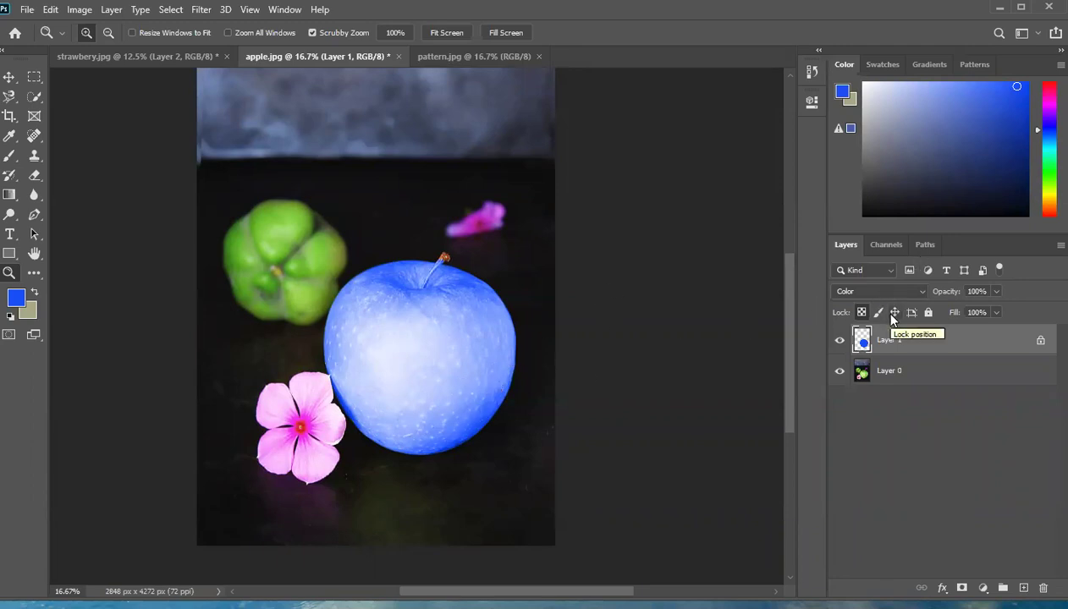
{"action": "left_click", "coordinate": [885, 269]}
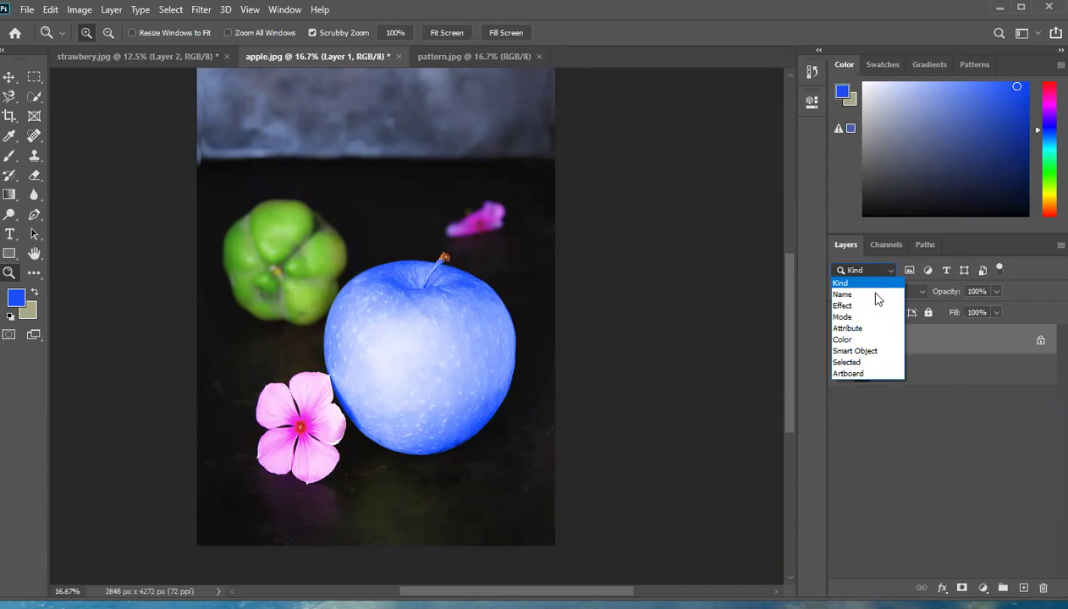
{"action": "left_click", "coordinate": [907, 448]}
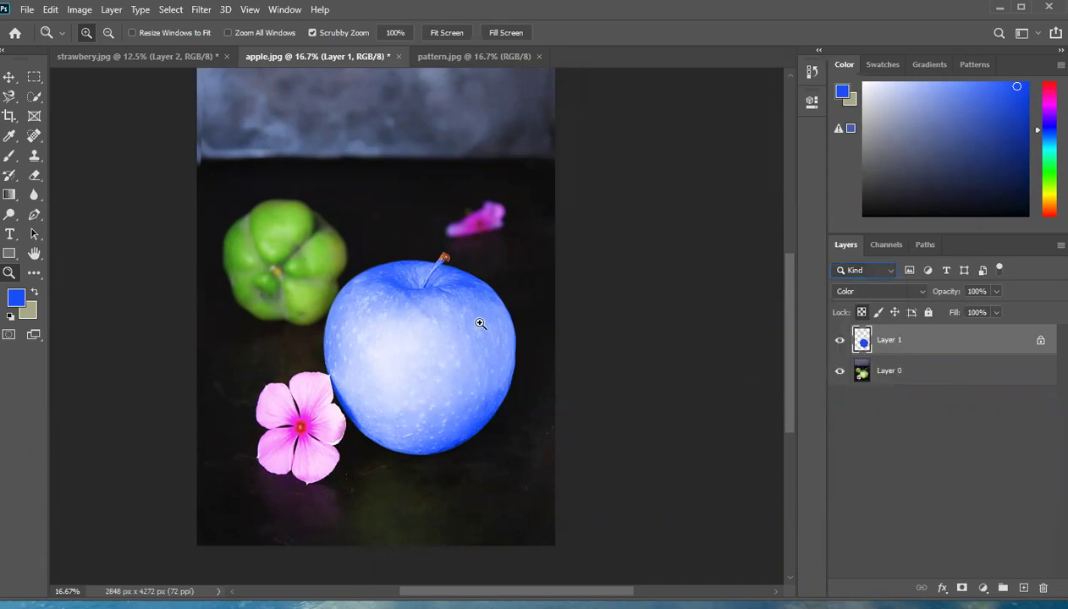
Switch to the strawbery.jpg document and select the pattern layer and the apple layer together
{"action": "left_click", "coordinate": [93, 57]}
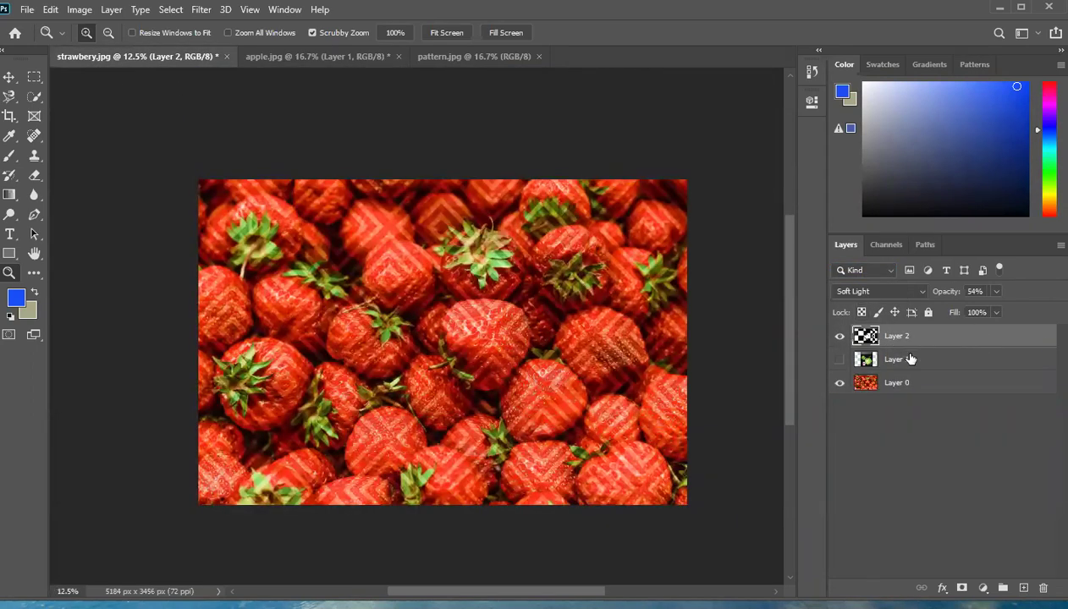
{"action": "left_click", "coordinate": [907, 359], "text": "shift"}
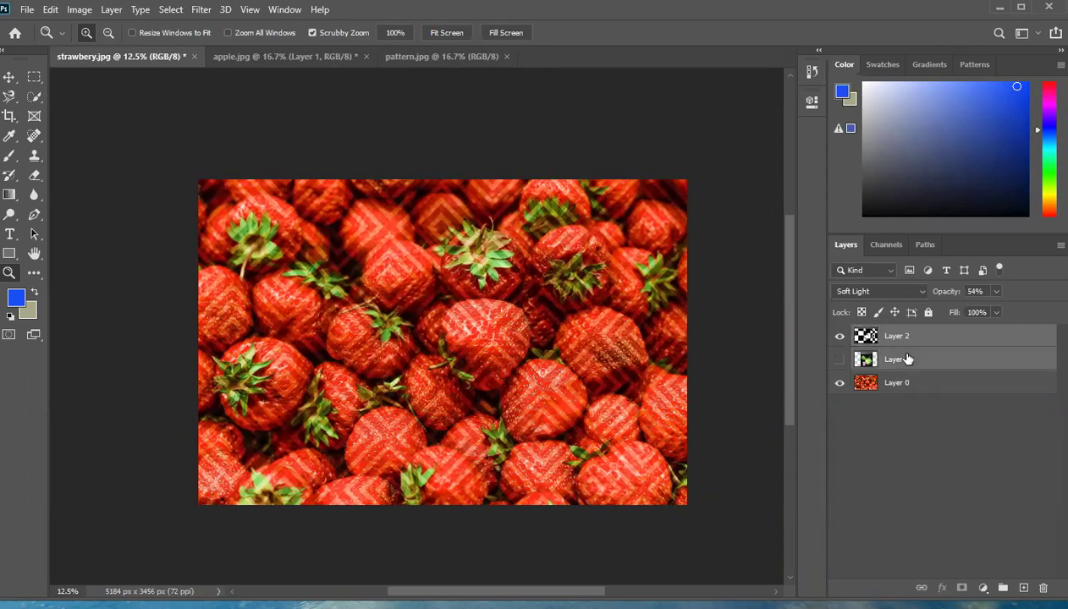
{"action": "right_click", "coordinate": [907, 360]}
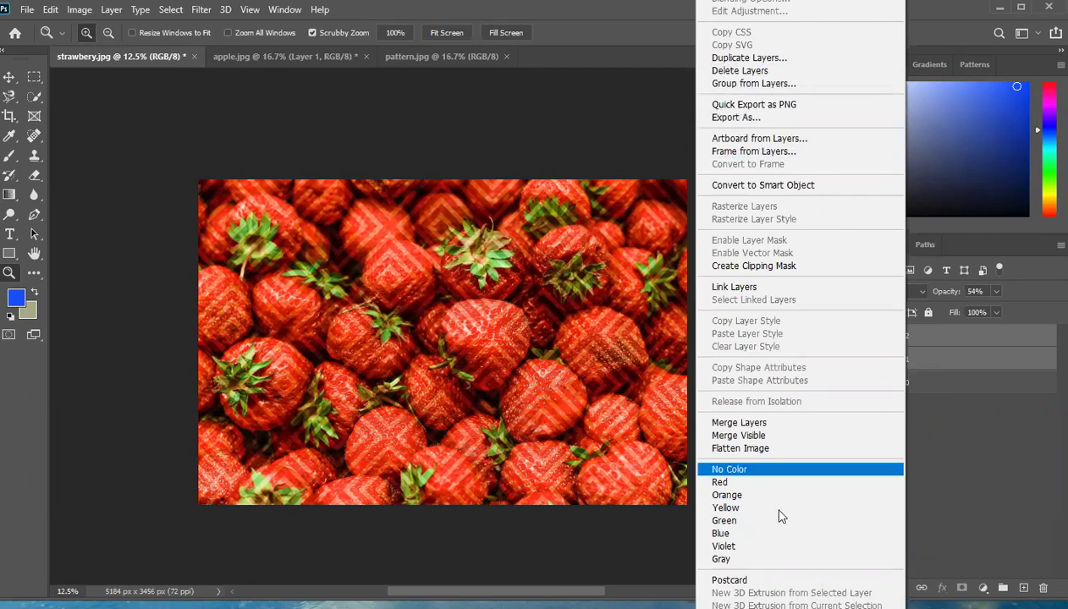
{"action": "left_click", "coordinate": [998, 426]}
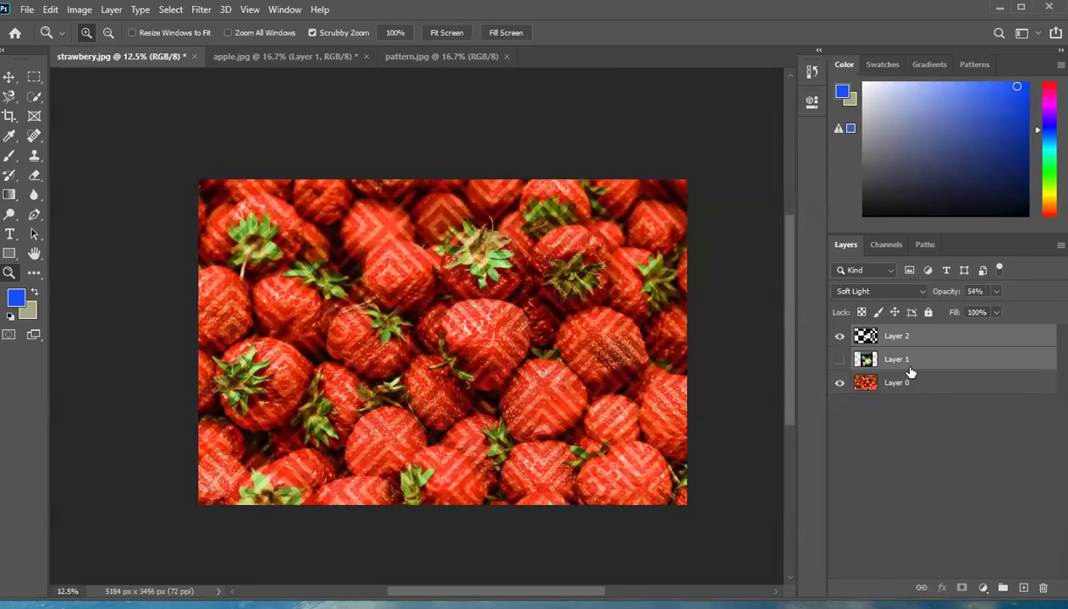
{"action": "key", "text": "ctrl+j"}
{"action": "key", "text": "ctrl+z"}
{"action": "right_click", "coordinate": [893, 362]}
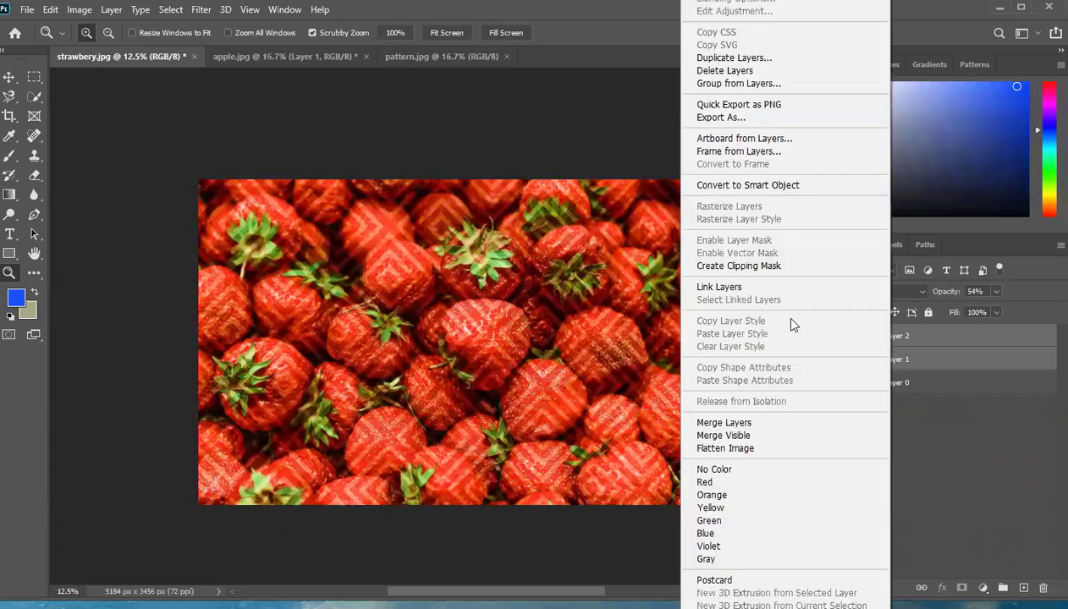
{"action": "left_click", "coordinate": [759, 84]}
{"action": "left_click", "coordinate": [642, 187]}
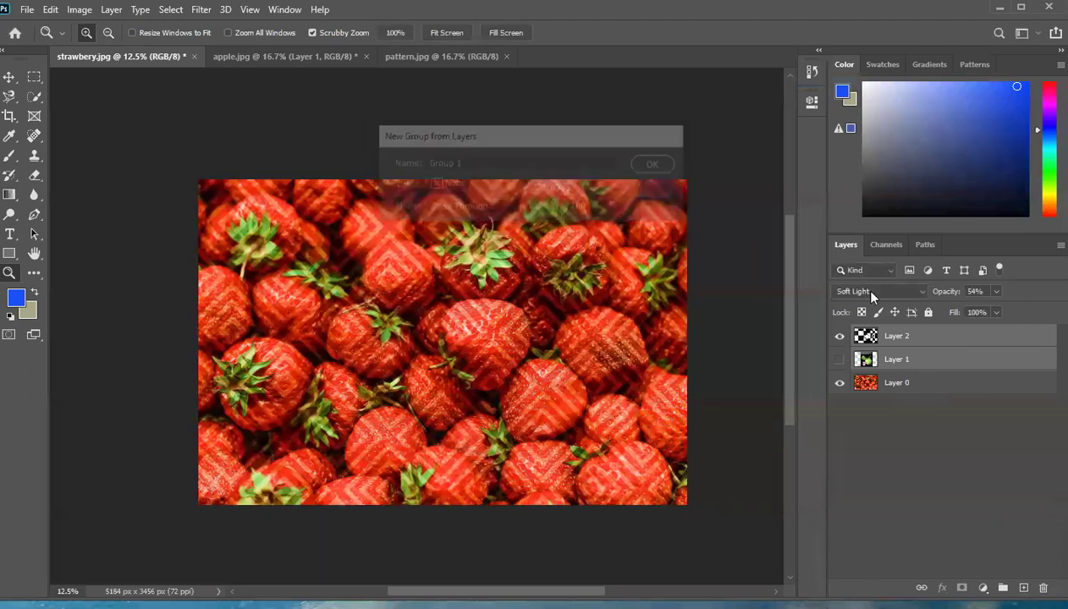
{"action": "right_click", "coordinate": [891, 347]}
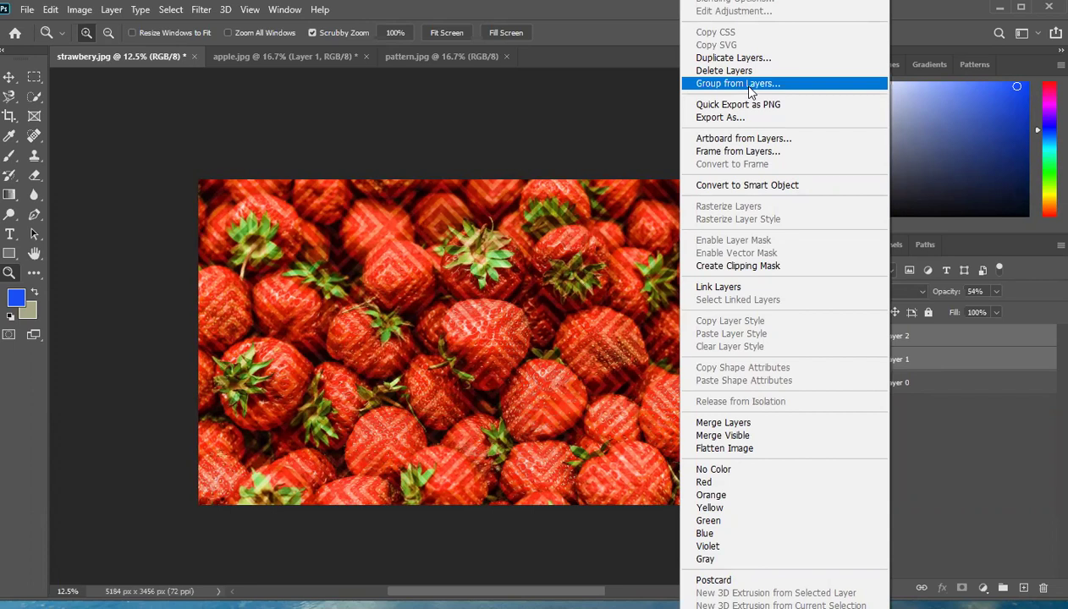
{"action": "left_click", "coordinate": [943, 444]}
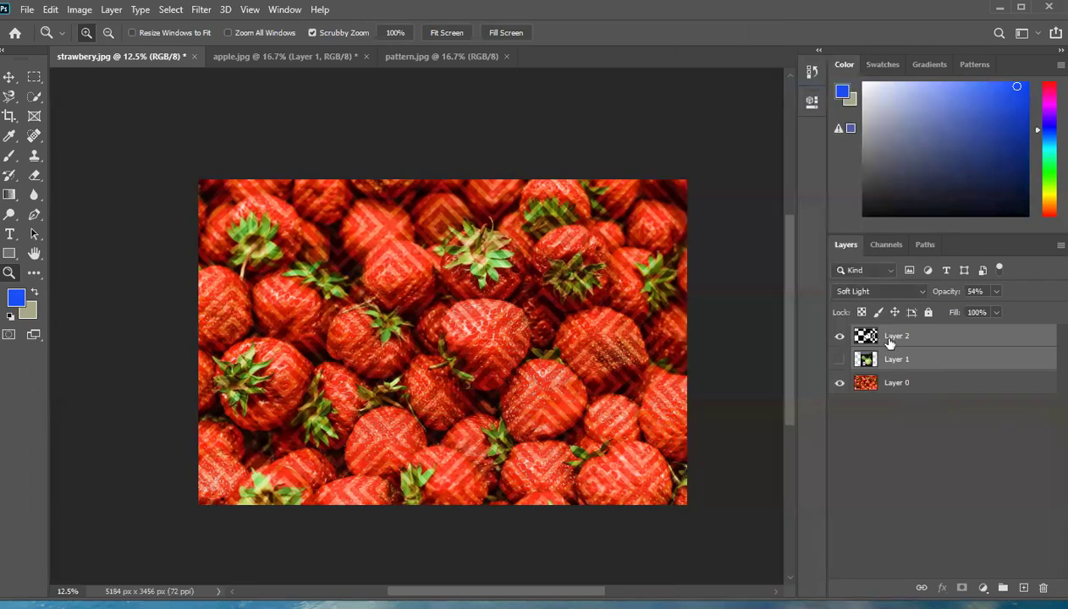
Group Layer 2 and Layer 1 into a new group from layers, keeping the default name and Pass Through mode
{"action": "left_click", "coordinate": [891, 342]}
{"action": "left_click", "coordinate": [895, 362], "text": "shift"}
{"action": "right_click", "coordinate": [898, 358]}
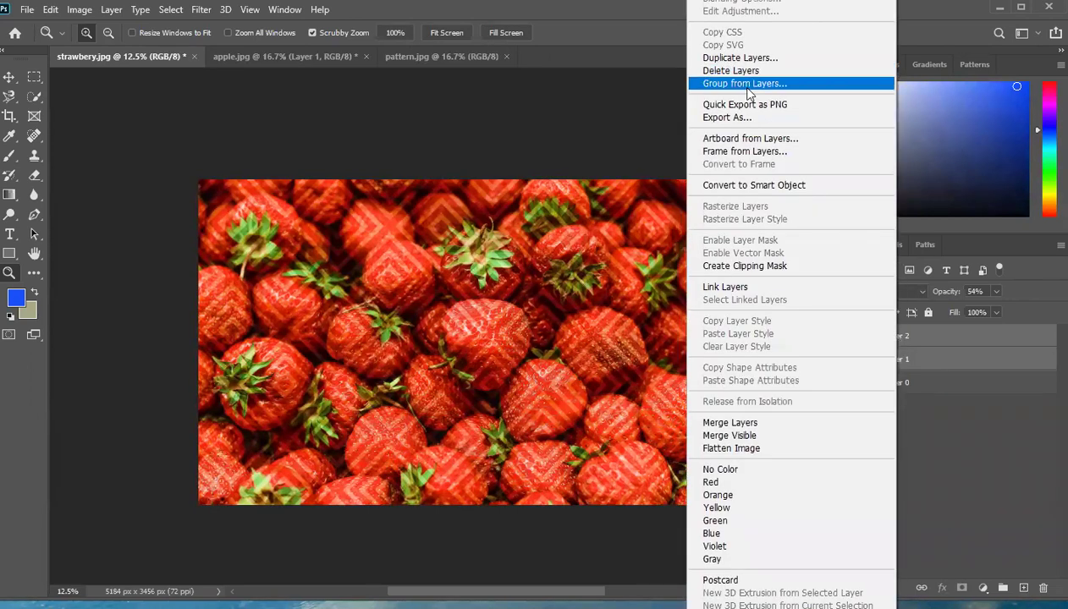
{"action": "left_click", "coordinate": [753, 84]}
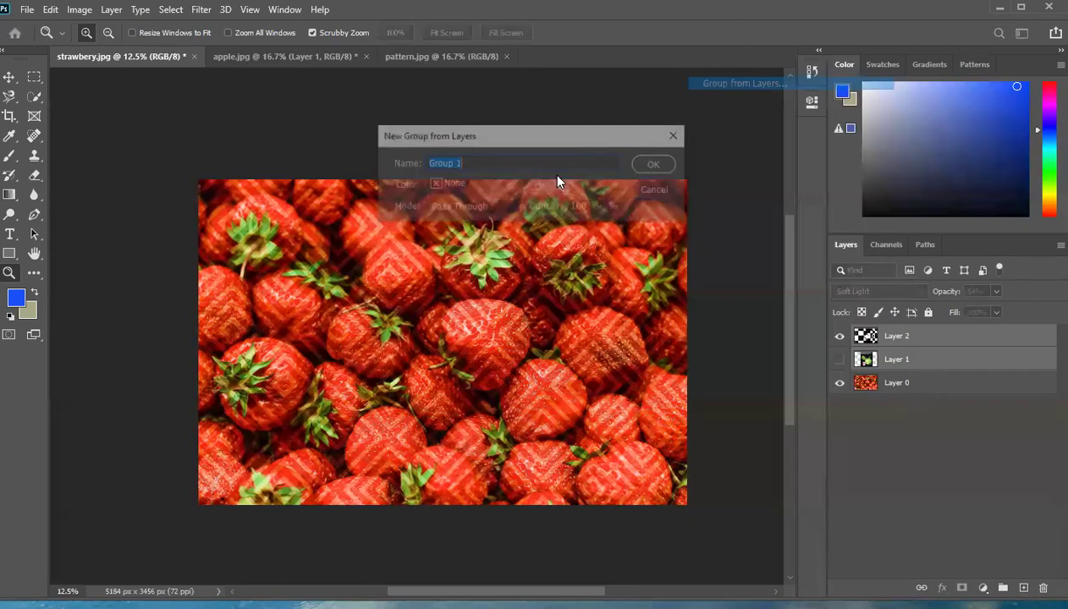
{"action": "left_click", "coordinate": [657, 166]}
{"action": "left_click", "coordinate": [520, 234]}
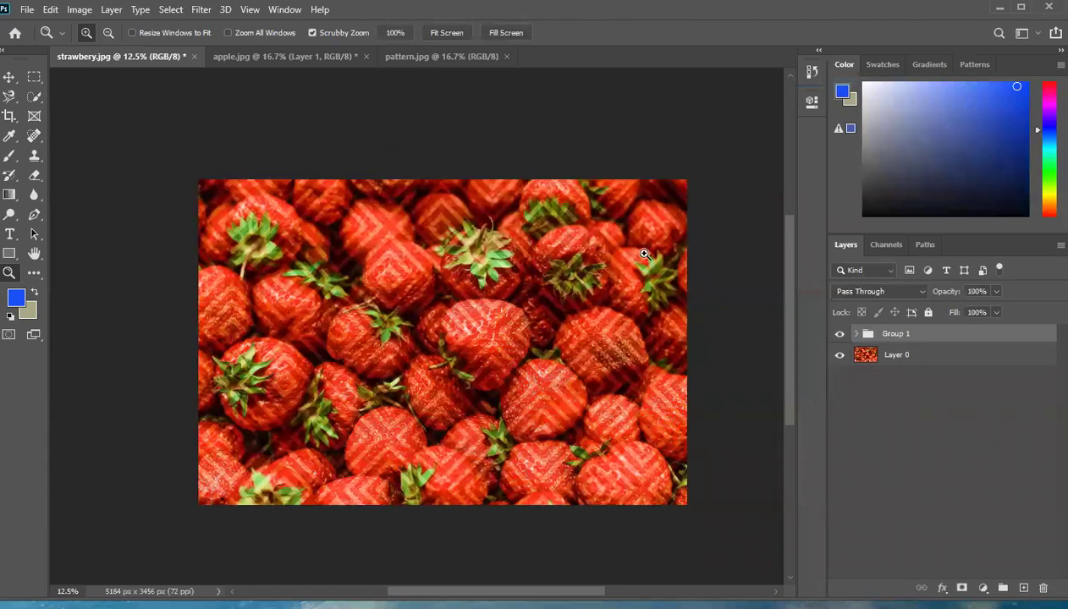
Expand the new layer group to inspect its contents and make the hidden apple layer inside it visible
{"action": "left_click", "coordinate": [855, 334]}
{"action": "left_click", "coordinate": [855, 334]}
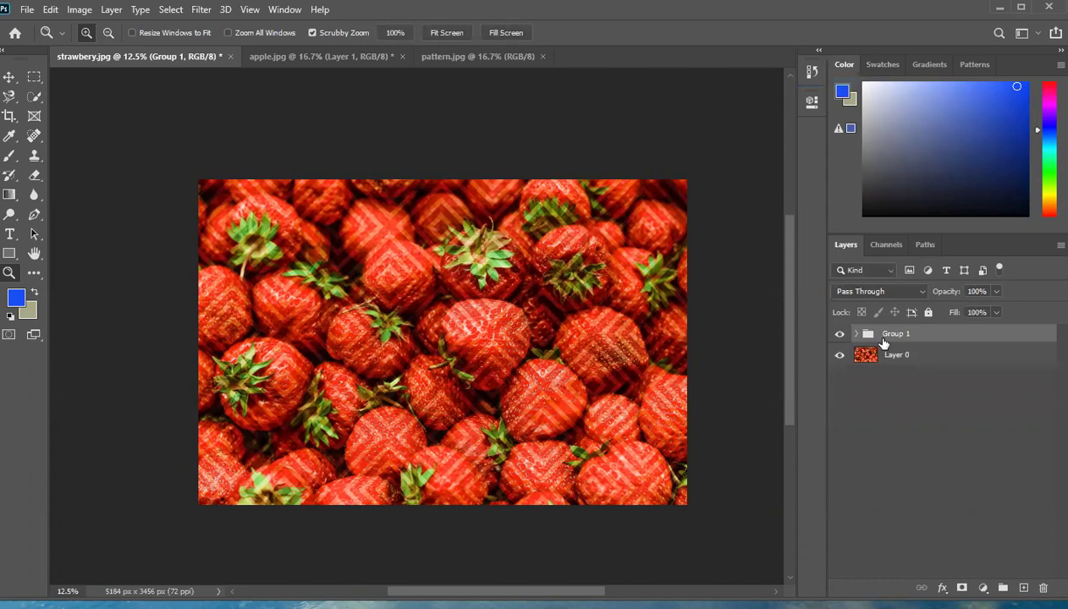
{"action": "left_click", "coordinate": [855, 334]}
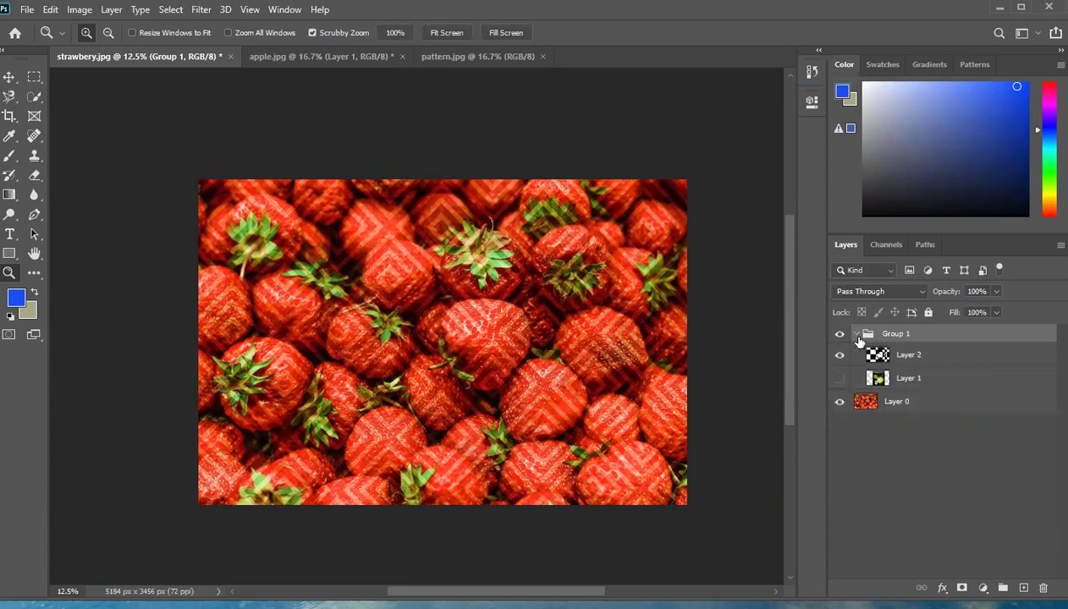
{"action": "left_click", "coordinate": [856, 335]}
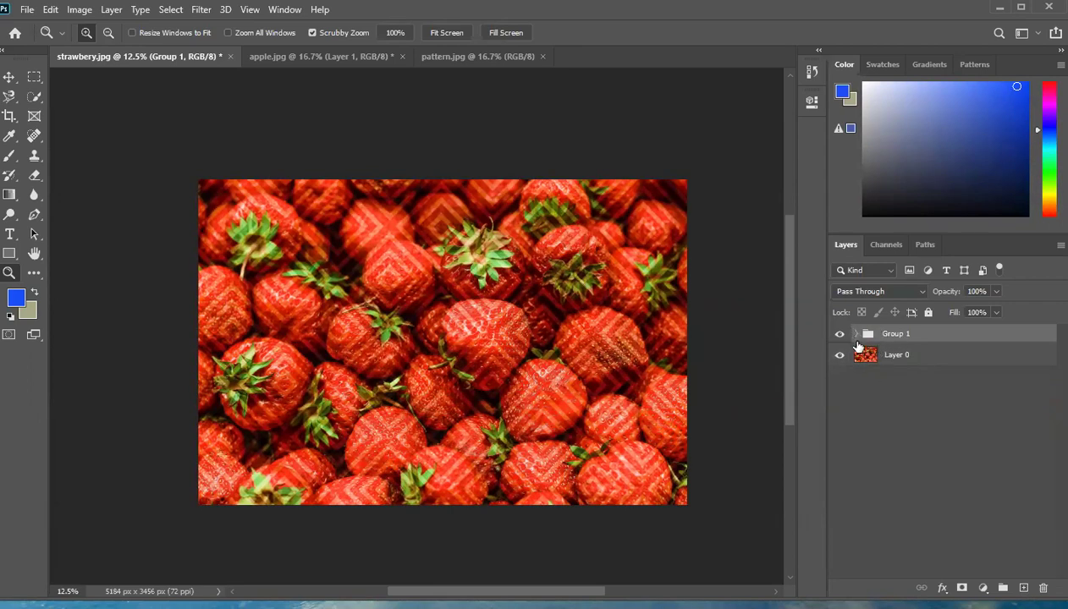
{"action": "left_click", "coordinate": [856, 334]}
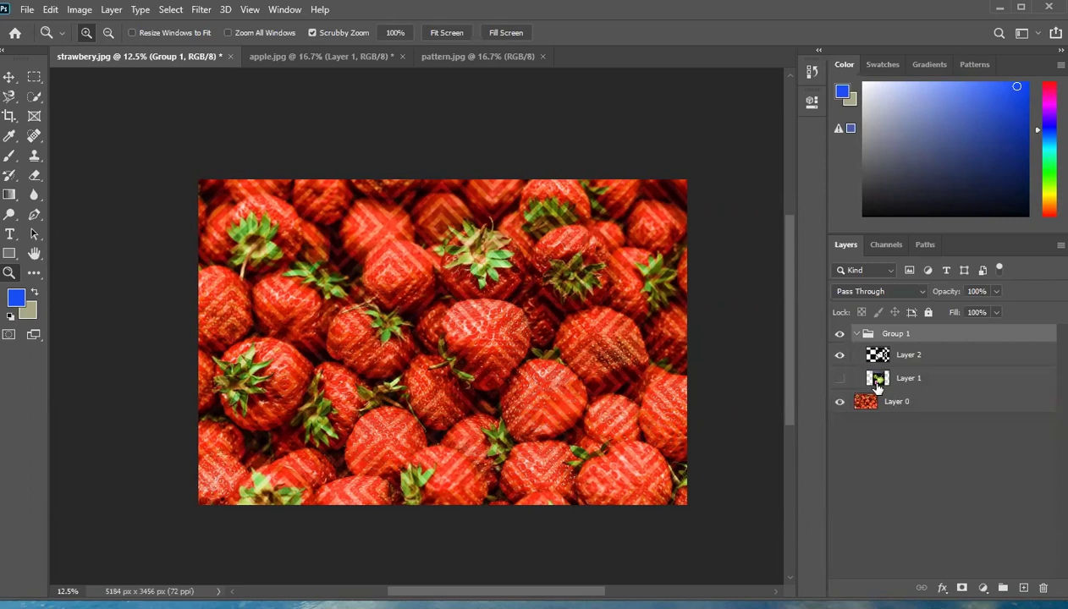
{"action": "left_click", "coordinate": [838, 379]}
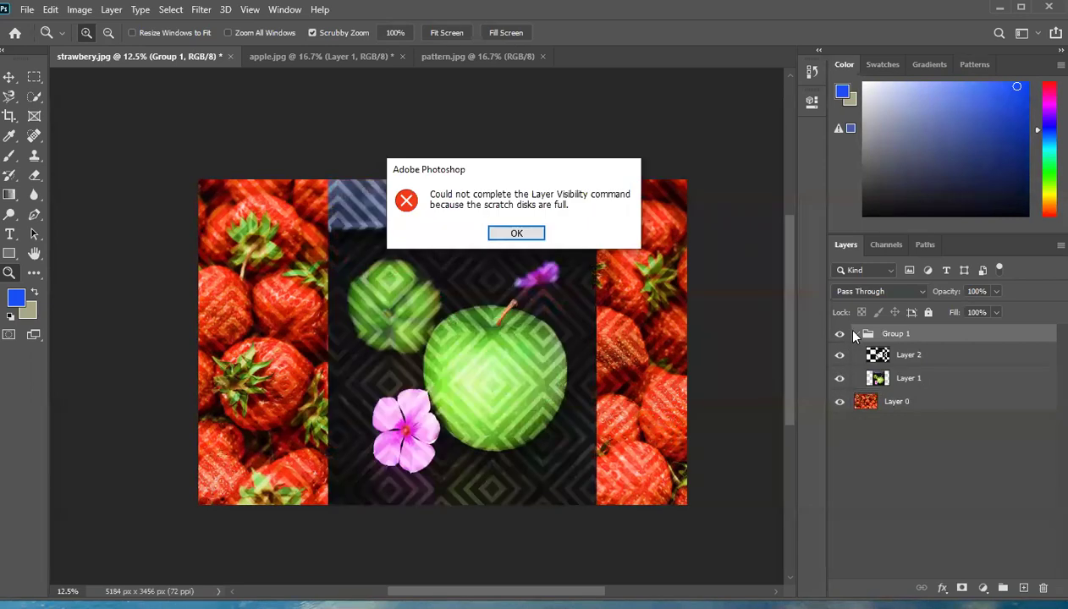
{"action": "left_click", "coordinate": [536, 233]}
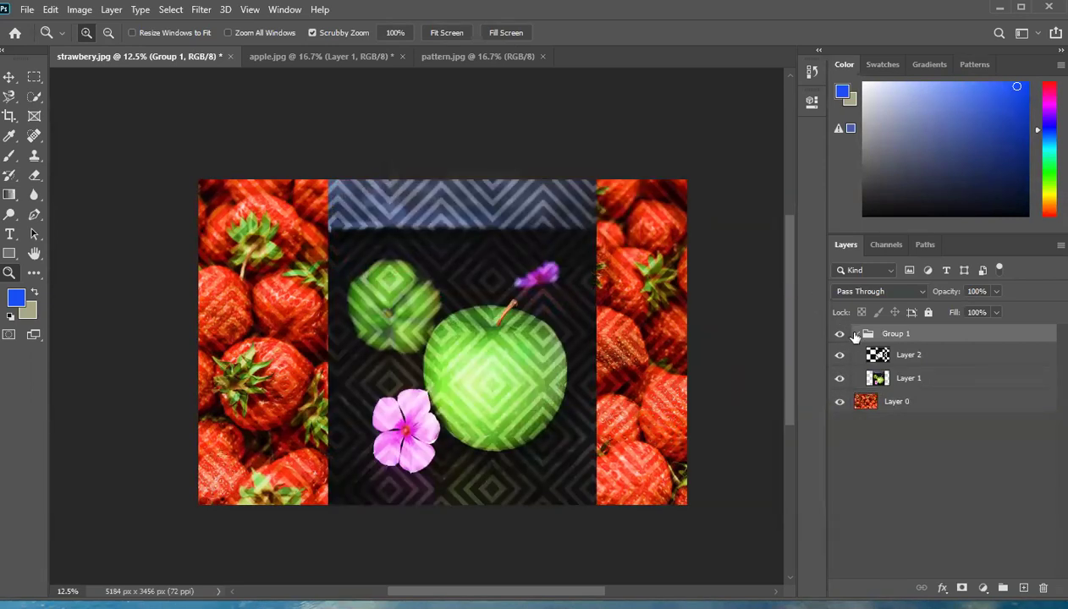
Collapse the layer group and try to move it on the canvas with the Move tool
{"action": "left_click", "coordinate": [856, 335]}
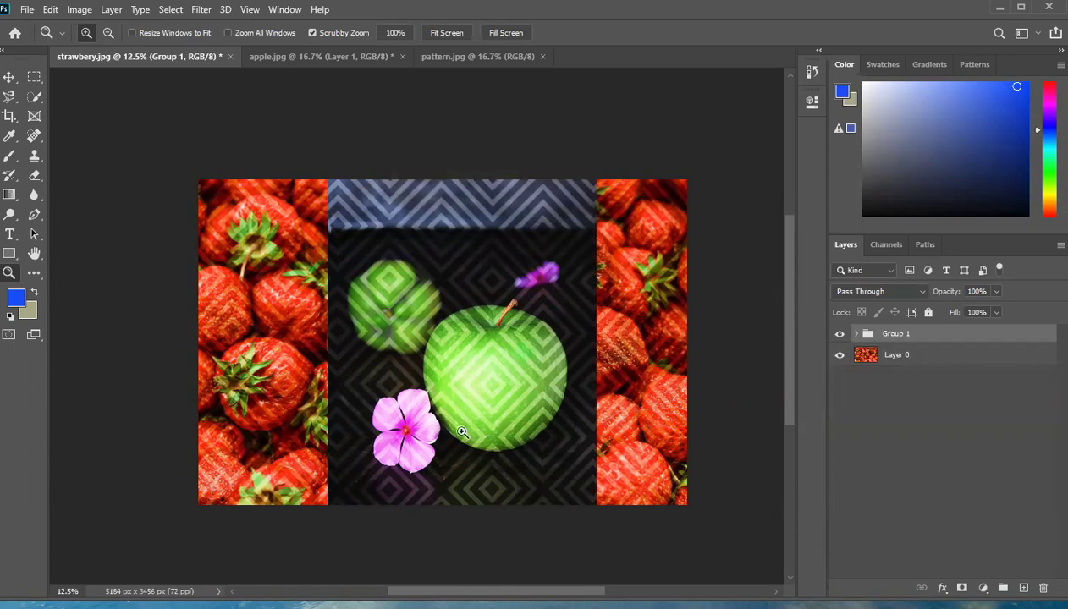
{"action": "left_click", "coordinate": [8, 77]}
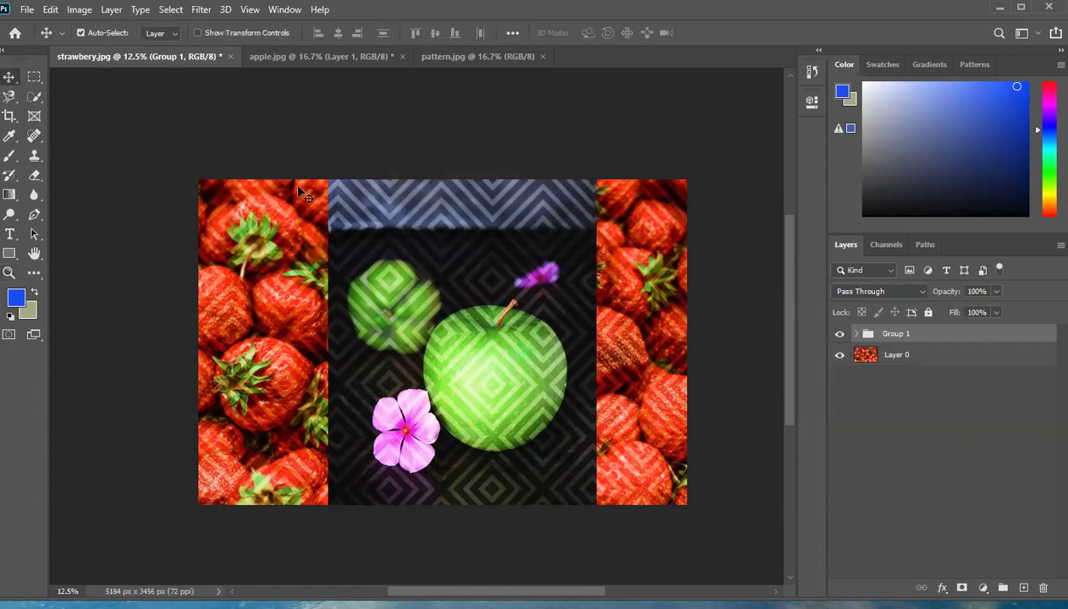
{"action": "left_click", "coordinate": [341, 282]}
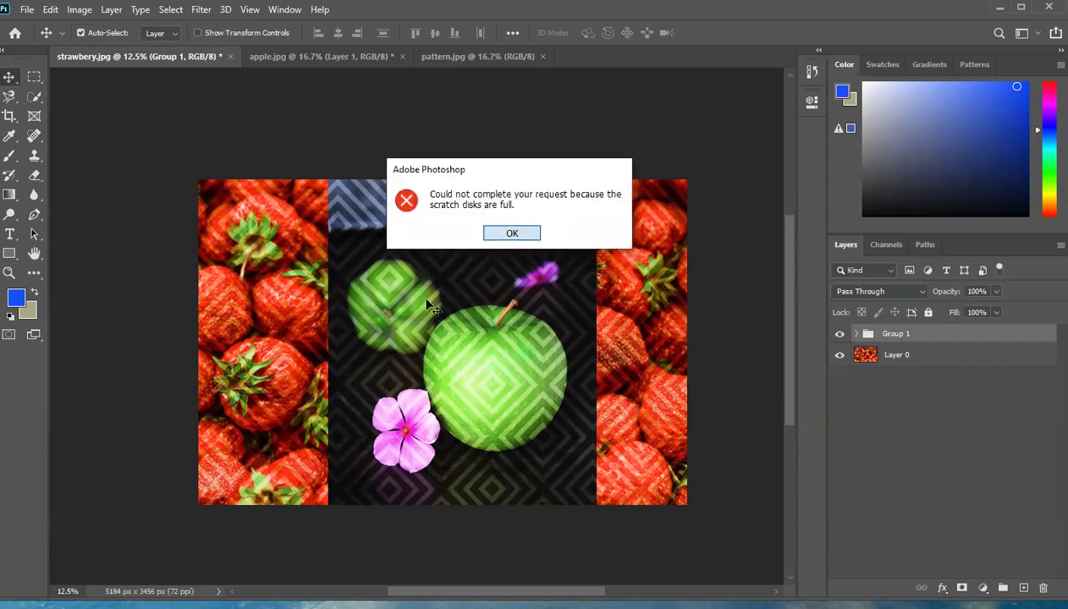
{"action": "left_click", "coordinate": [519, 232]}
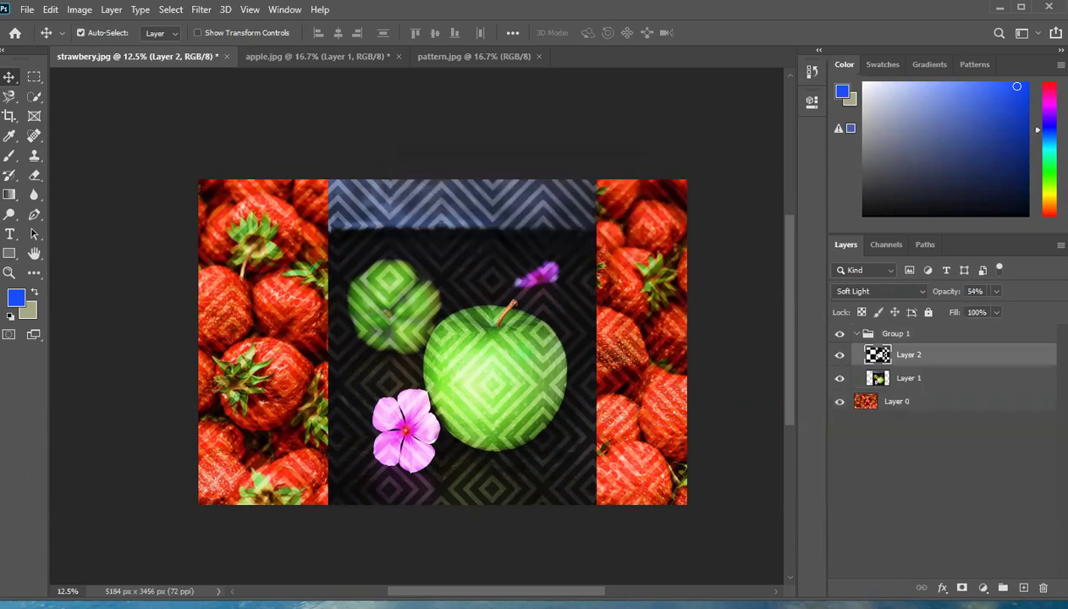
Switch to File Explorer, open the Downloads folder and sort its files by size with the largest first
{"action": "key", "text": "super+e"}
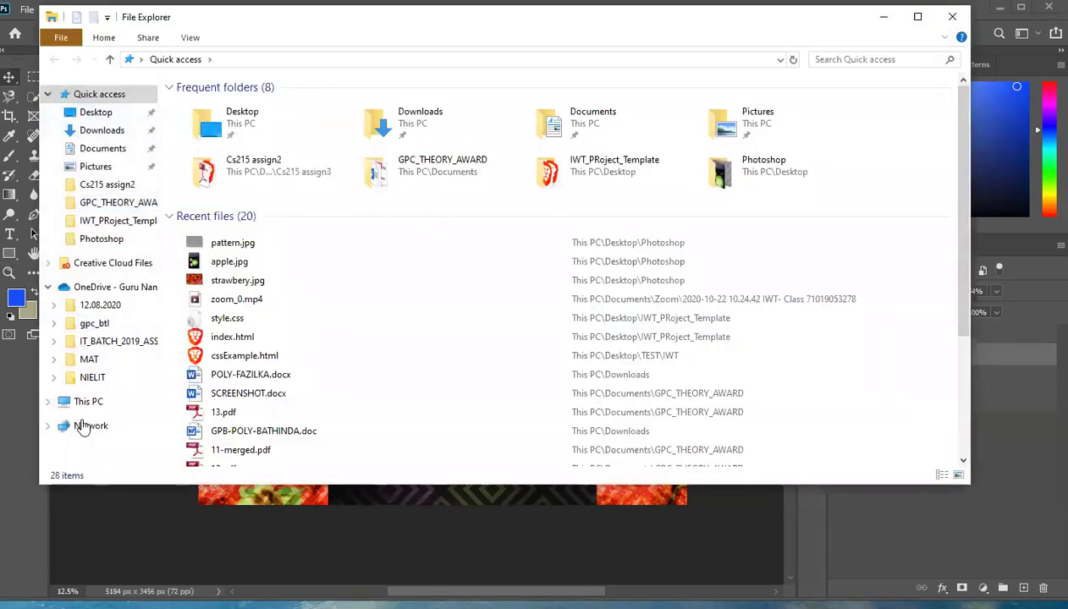
{"action": "left_click", "coordinate": [85, 403]}
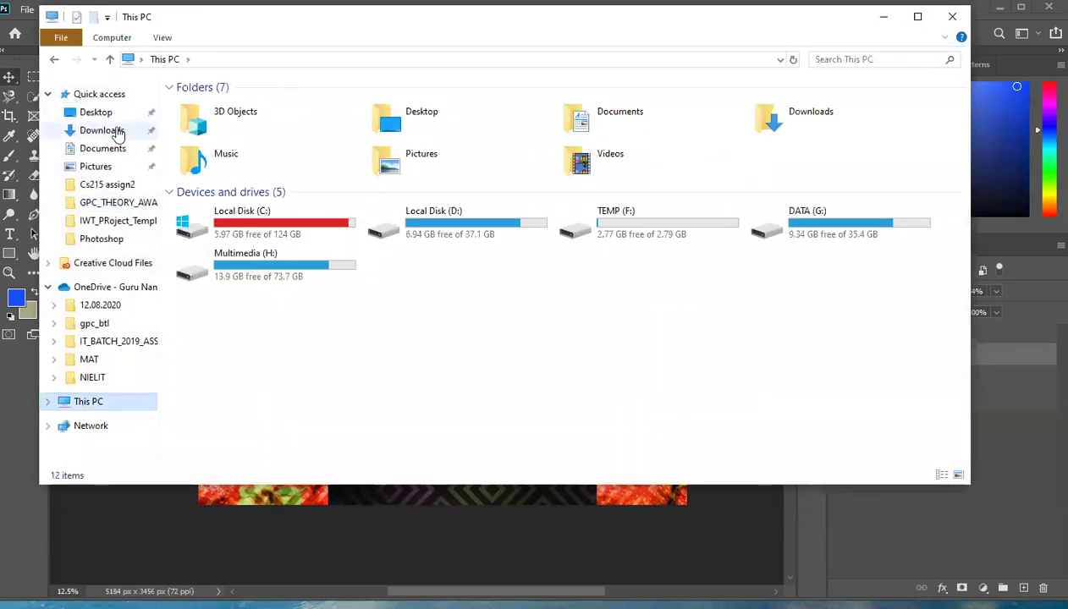
{"action": "left_click", "coordinate": [118, 133]}
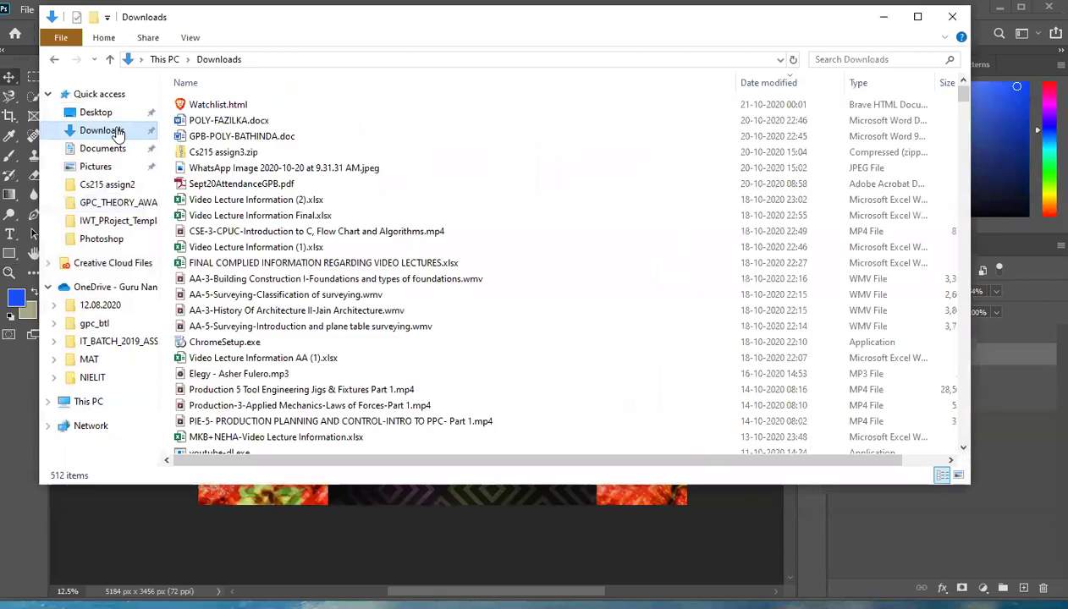
{"action": "left_click", "coordinate": [747, 88]}
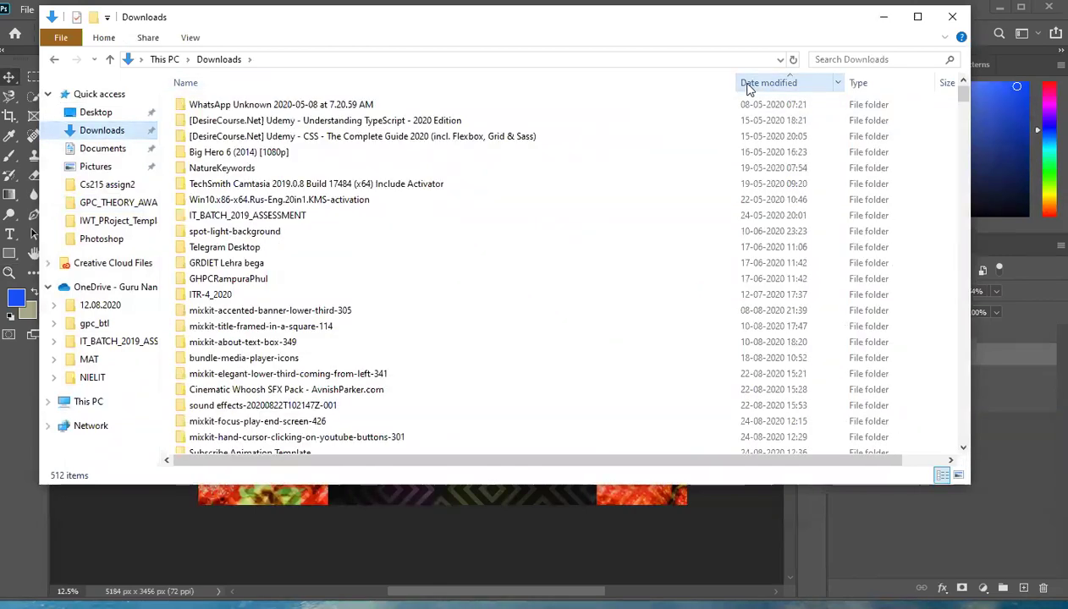
{"action": "left_click", "coordinate": [946, 86]}
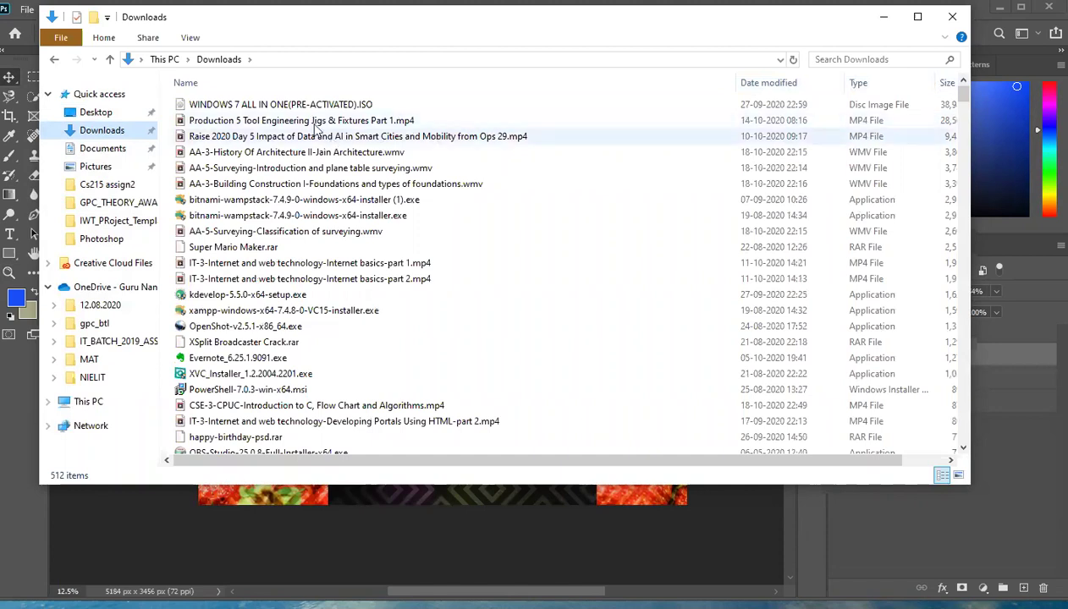
Permanently delete the file WINDOWS 7 ALL IN ONE(PRE-ACTIVATED).ISO from Downloads
{"action": "left_click", "coordinate": [324, 107]}
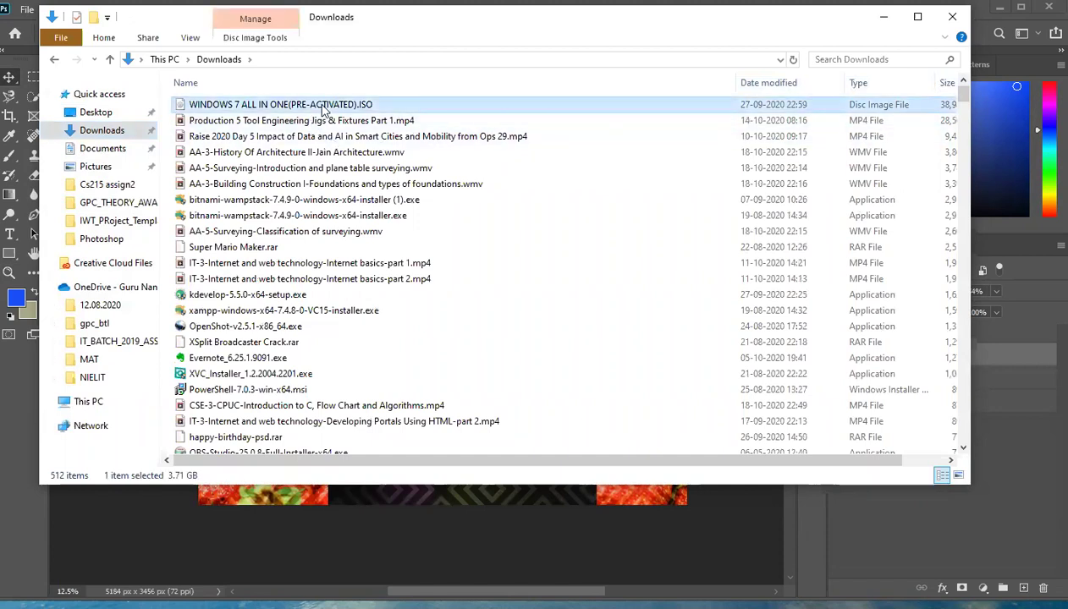
{"action": "key", "text": "shift+Delete"}
{"action": "key", "text": "Return"}
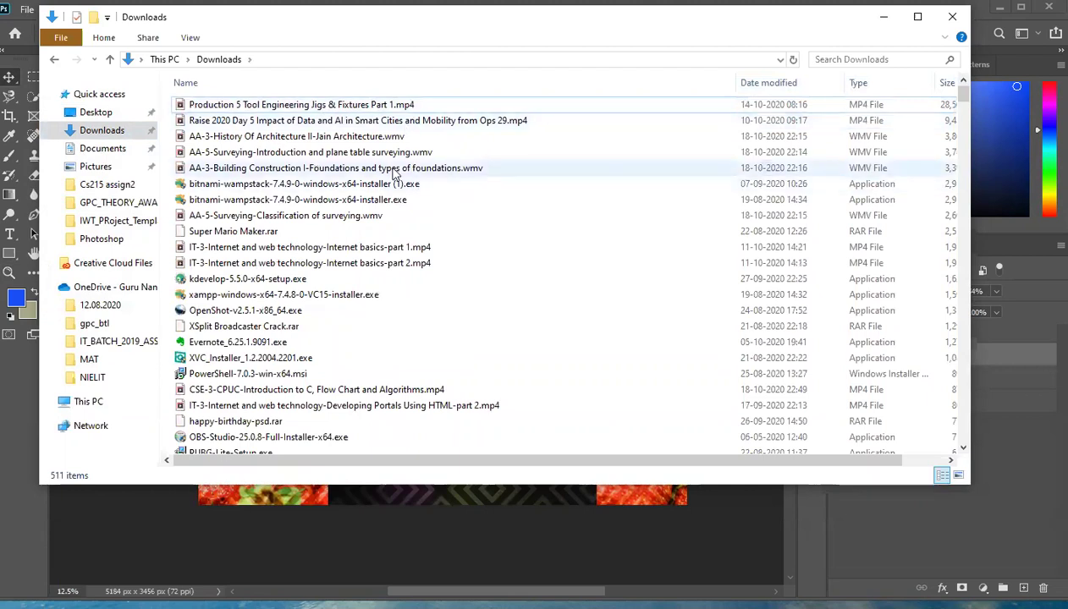
Permanently delete the five largest video files, Production 5 Tool Engineering through AA-3-Building Construction I, and return to Photoshop
{"action": "left_click", "coordinate": [397, 167]}
{"action": "left_click", "coordinate": [375, 151], "text": "ctrl"}
{"action": "left_click", "coordinate": [374, 137], "text": "ctrl"}
{"action": "left_click", "coordinate": [378, 107], "text": "ctrl"}
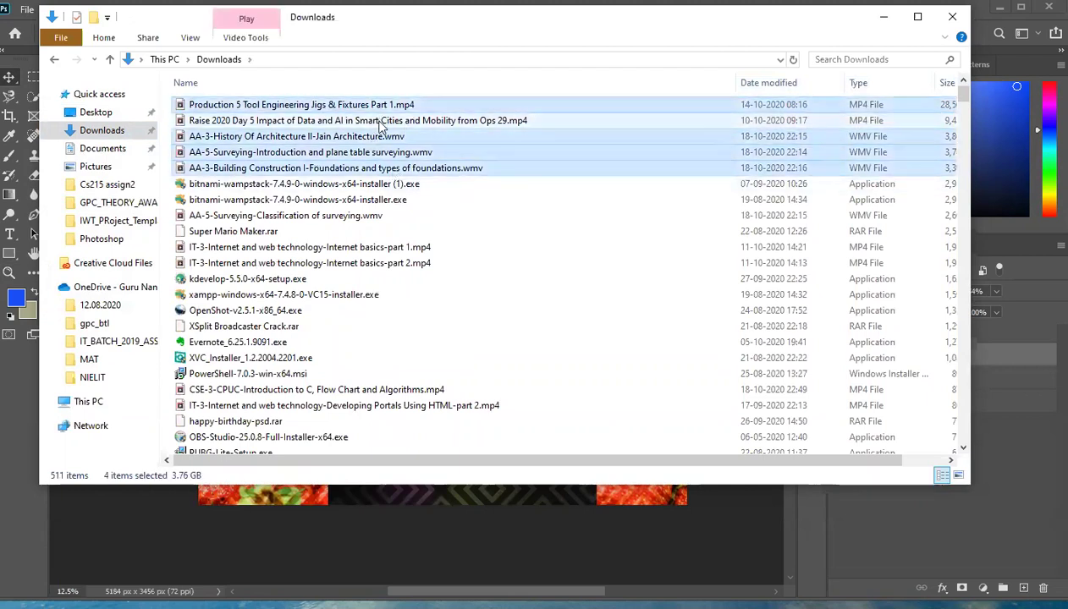
{"action": "left_click", "coordinate": [380, 121], "text": "ctrl"}
{"action": "key", "text": "shift+Delete"}
{"action": "key", "text": "Return"}
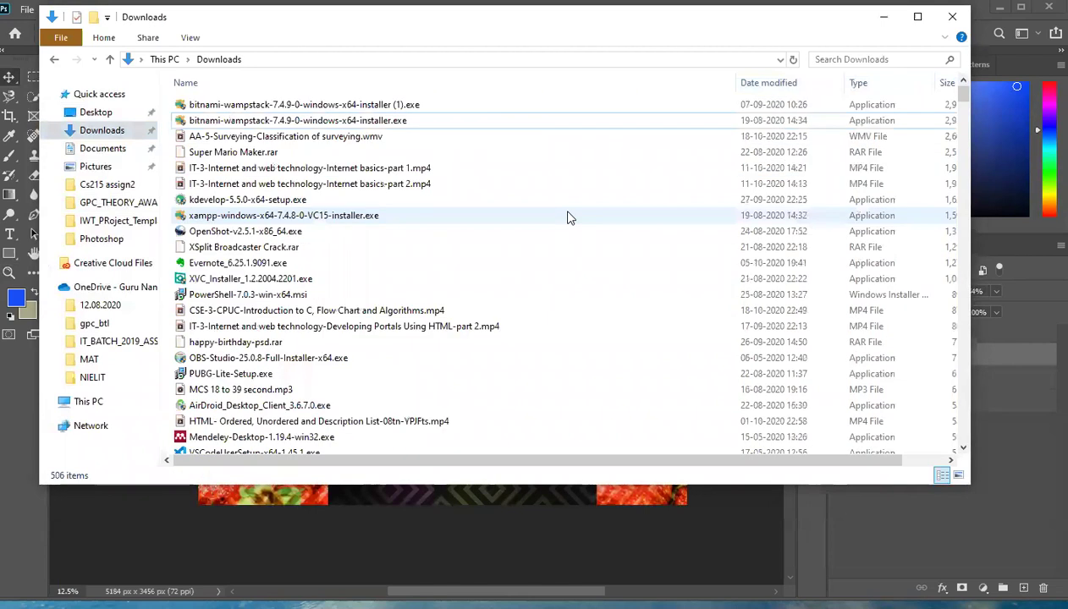
{"action": "left_click", "coordinate": [883, 17]}
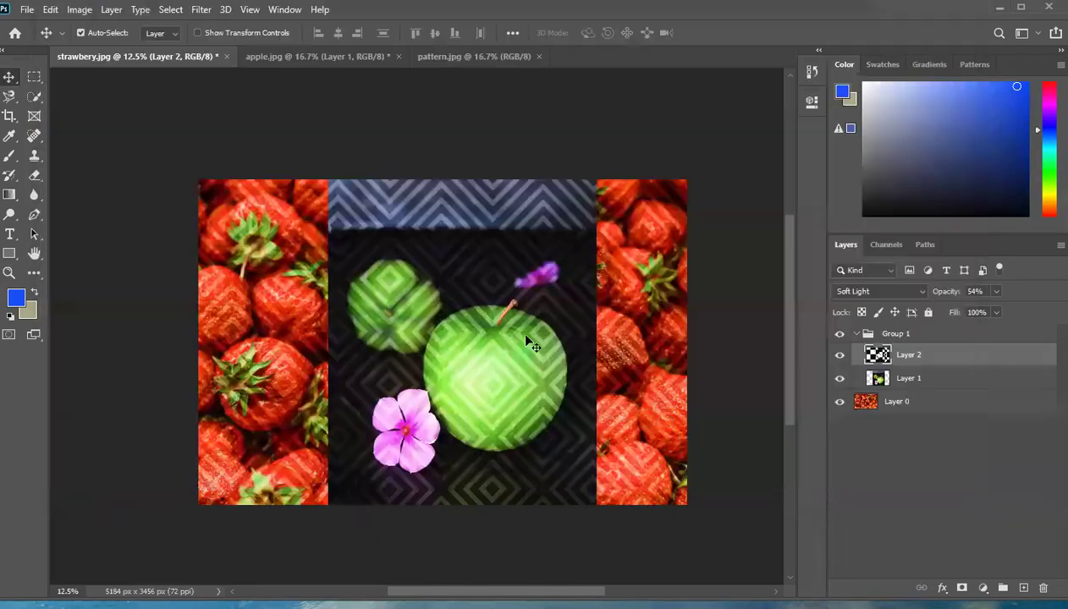
Move the pattern layer down and then sideways over the strawberry and apple photos
{"action": "left_click_drag", "start_coordinate": [504, 319], "coordinate": [506, 372]}
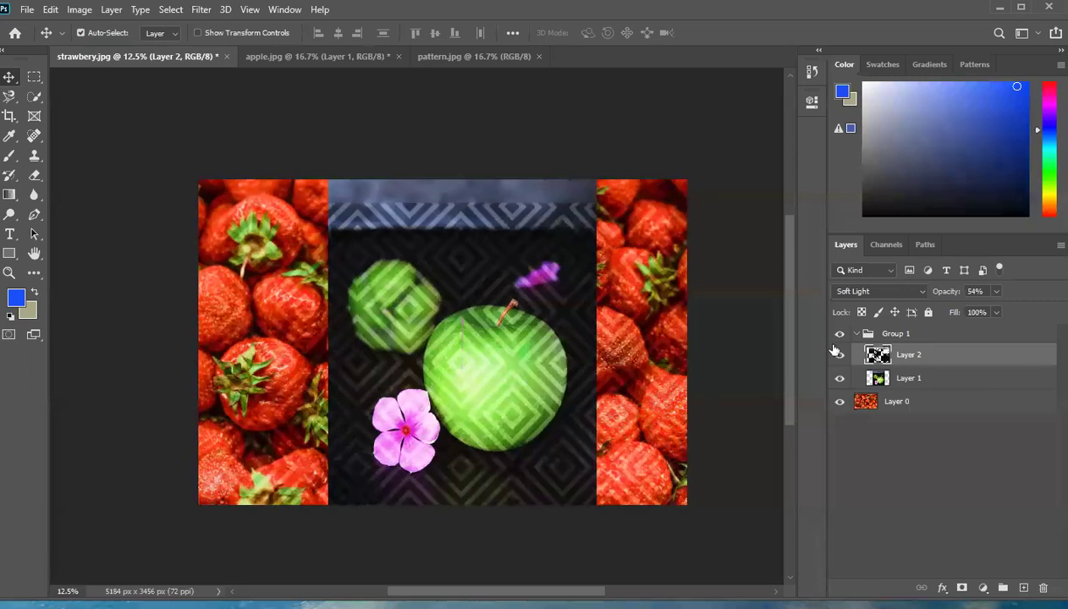
{"action": "left_click", "coordinate": [880, 335]}
{"action": "left_click_drag", "start_coordinate": [517, 322], "coordinate": [467, 314]}
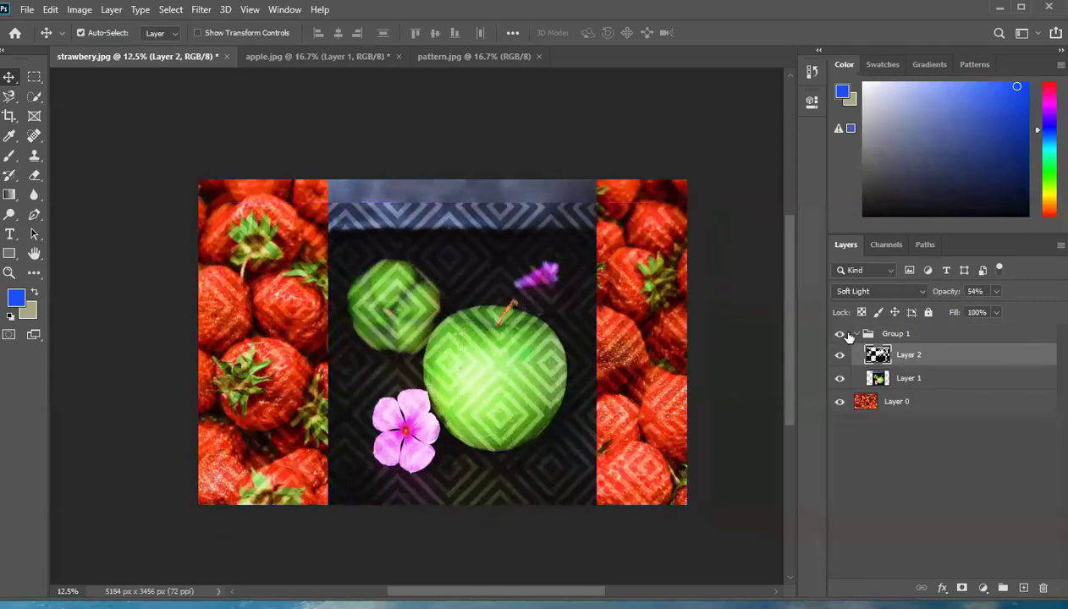
Collapse the layer group and try to move it upward on the canvas as one unit
{"action": "left_click", "coordinate": [854, 335]}
{"action": "right_click", "coordinate": [422, 297]}
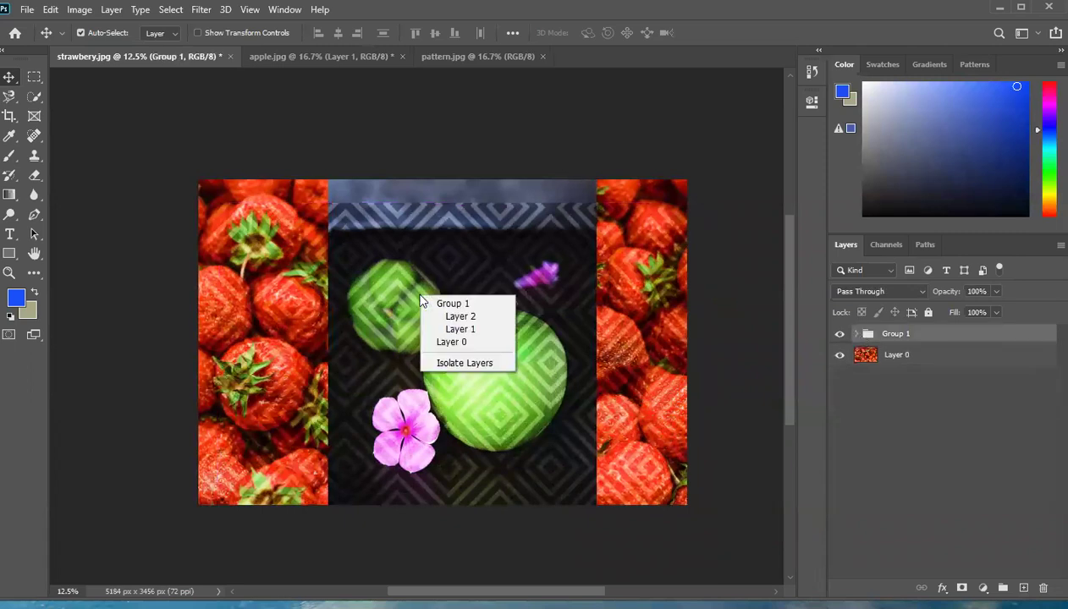
{"action": "left_click", "coordinate": [426, 303]}
{"action": "left_click_drag", "start_coordinate": [416, 303], "coordinate": [414, 270]}
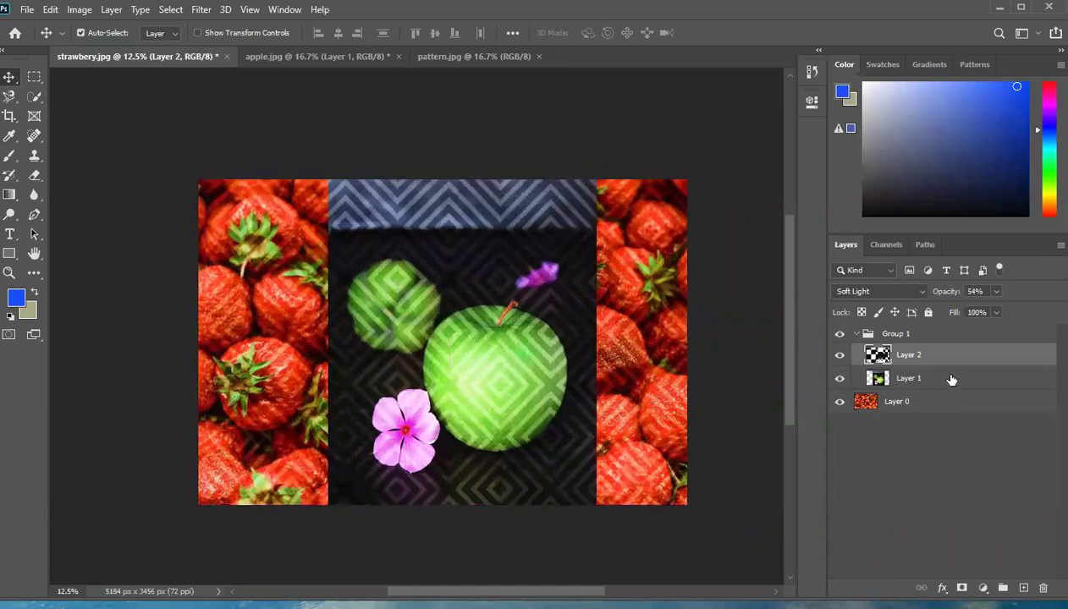
Try to move the apple layer inside the group sideways, then select the whole group
{"action": "left_click", "coordinate": [951, 378]}
{"action": "left_click_drag", "start_coordinate": [533, 336], "coordinate": [491, 338]}
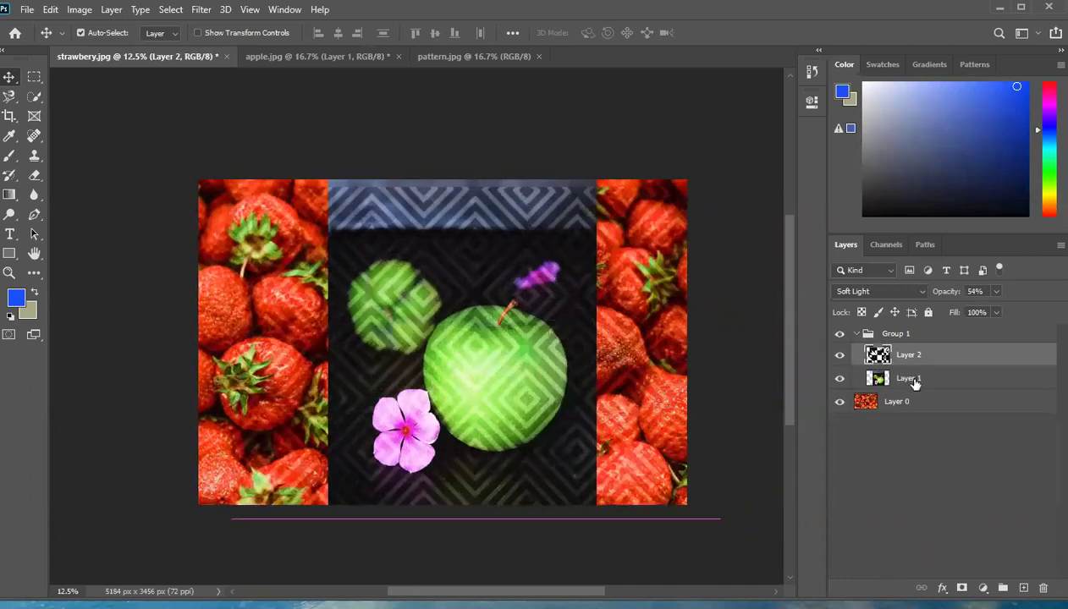
{"action": "left_click", "coordinate": [892, 338]}
Create a new document from the recent myPreset preset, 1000 x 500 px at 72 ppi
{"action": "left_click", "coordinate": [28, 10]}
{"action": "left_click", "coordinate": [33, 26]}
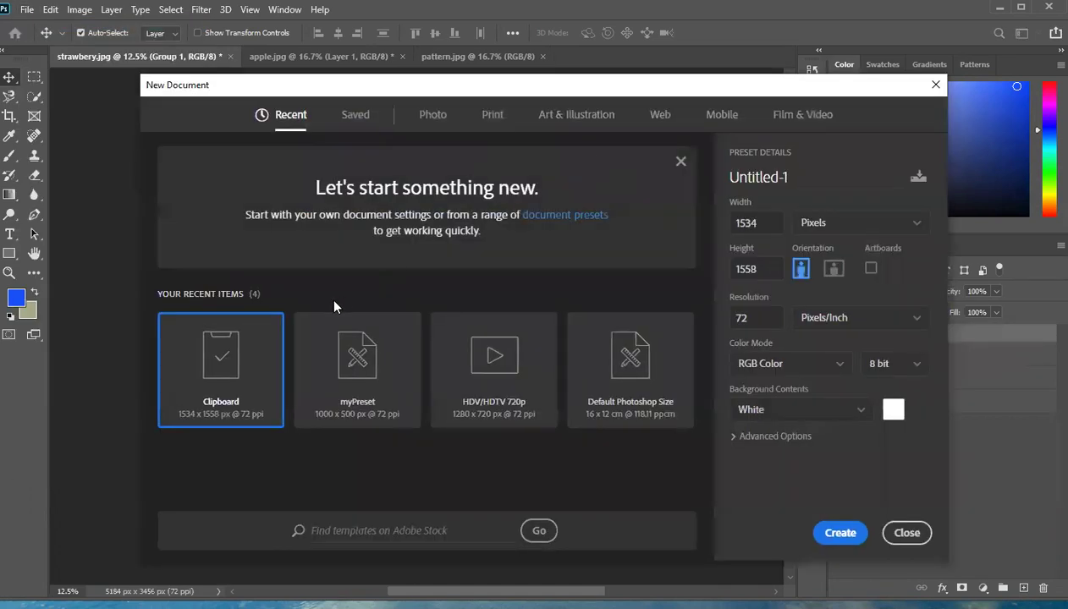
{"action": "double_click", "coordinate": [341, 362]}
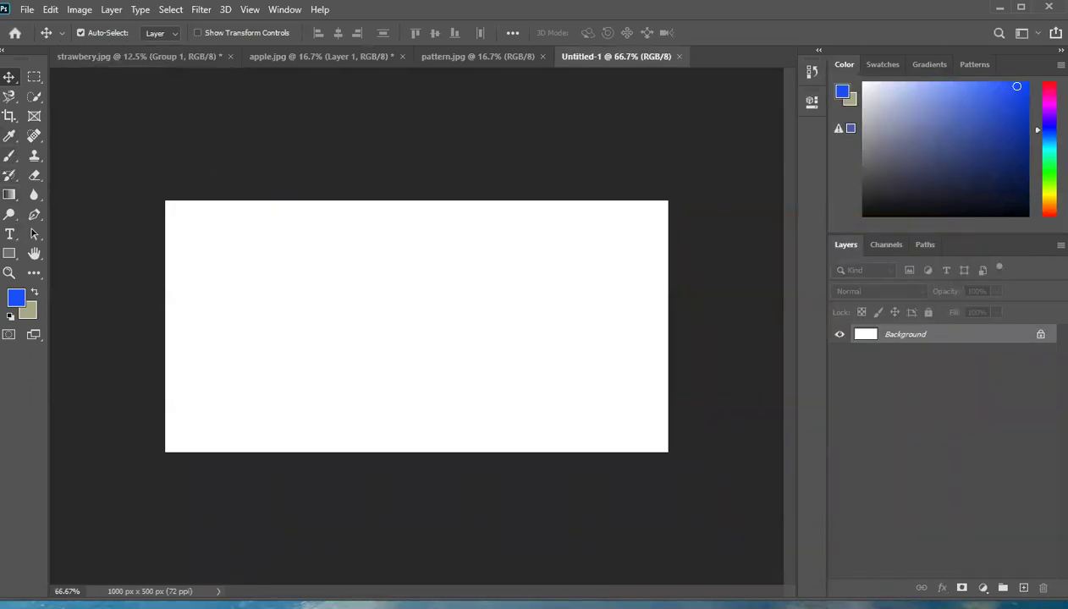
Add a new layer, draw an elliptical selection left of the canvas centre and fill it with the khaki background colour
{"action": "left_click", "coordinate": [1023, 587]}
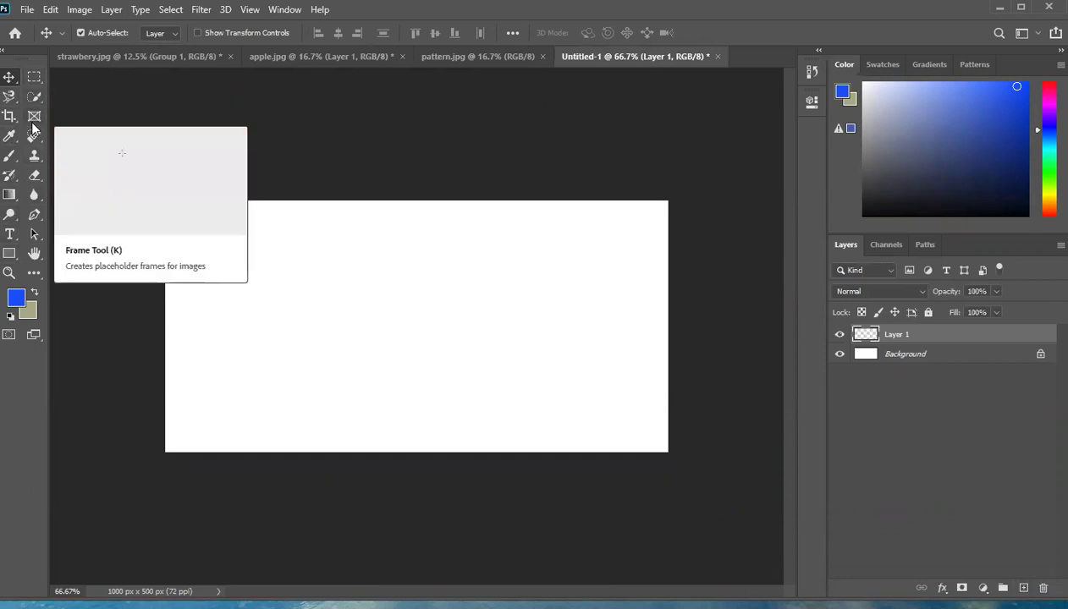
{"action": "left_click", "coordinate": [34, 82]}
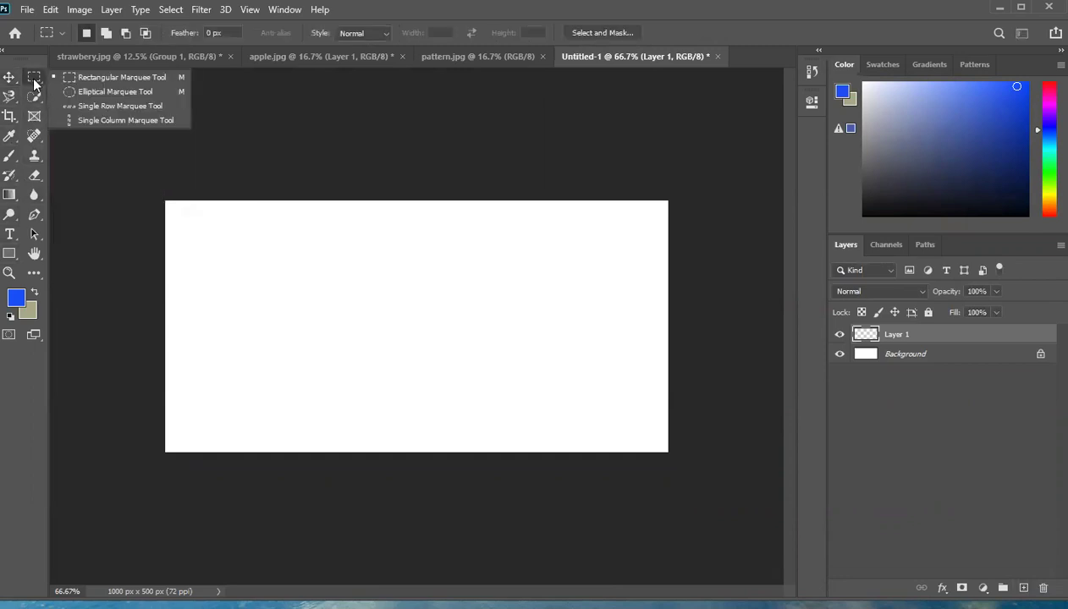
{"action": "left_click", "coordinate": [74, 93]}
{"action": "left_click_drag", "start_coordinate": [313, 336], "coordinate": [427, 392]}
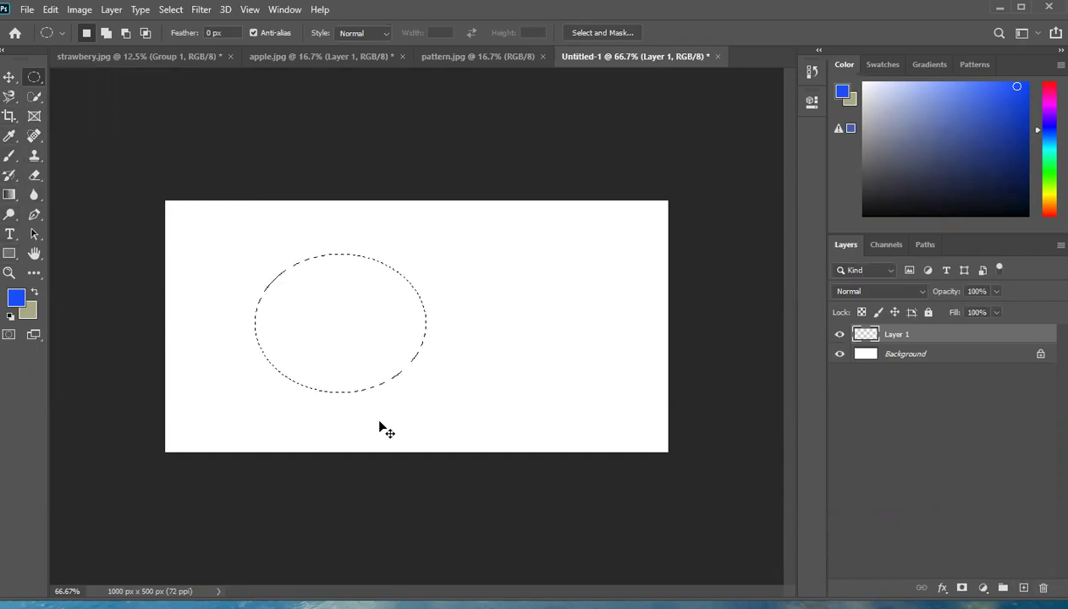
{"action": "key", "text": "ctrl+BackSpace"}
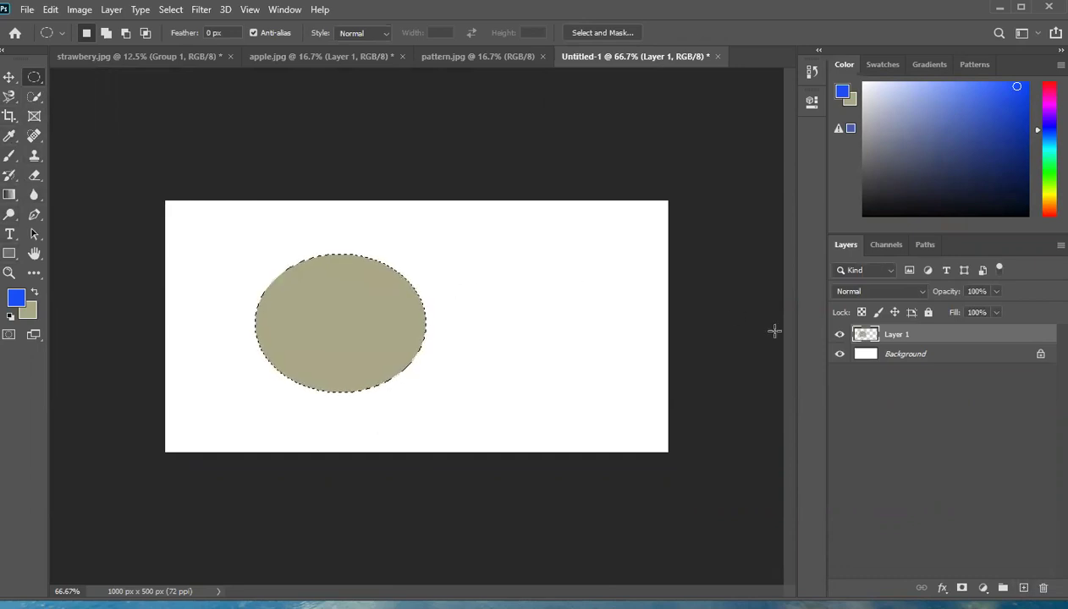
Add another layer and fill a second ellipse, slightly overlapping the khaki one's right edge, with the blue foreground colour
{"action": "left_click", "coordinate": [1024, 588]}
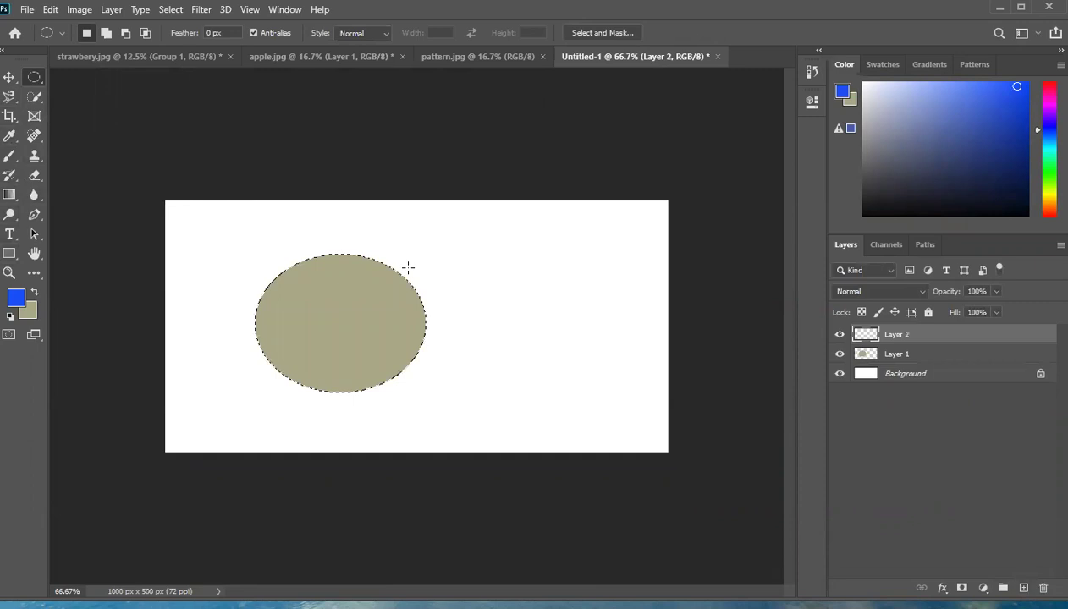
{"action": "left_click_drag", "start_coordinate": [406, 257], "coordinate": [579, 410]}
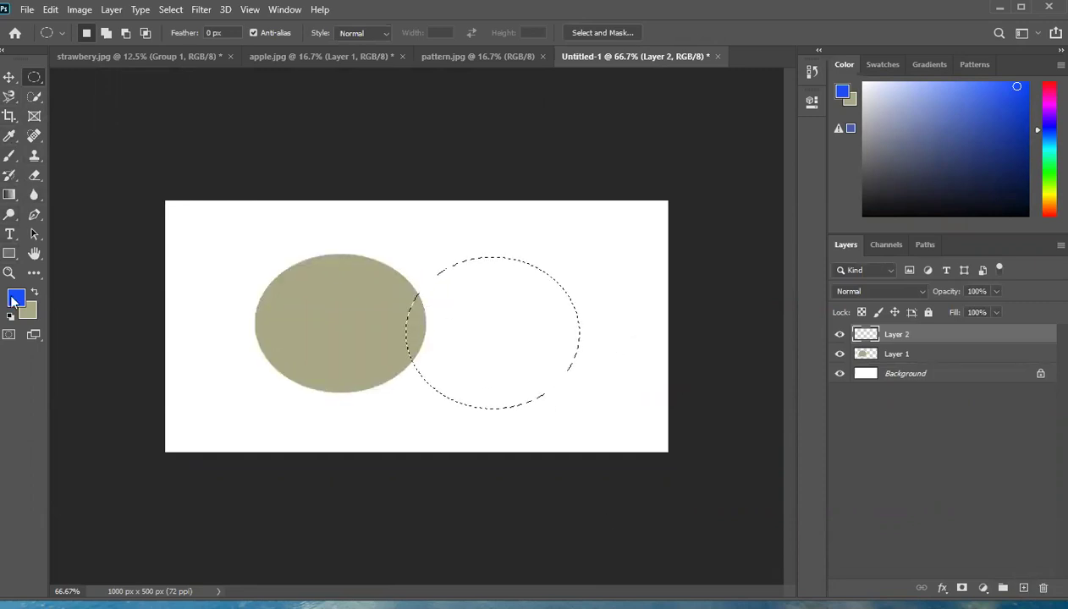
{"action": "key", "text": "alt+BackSpace"}
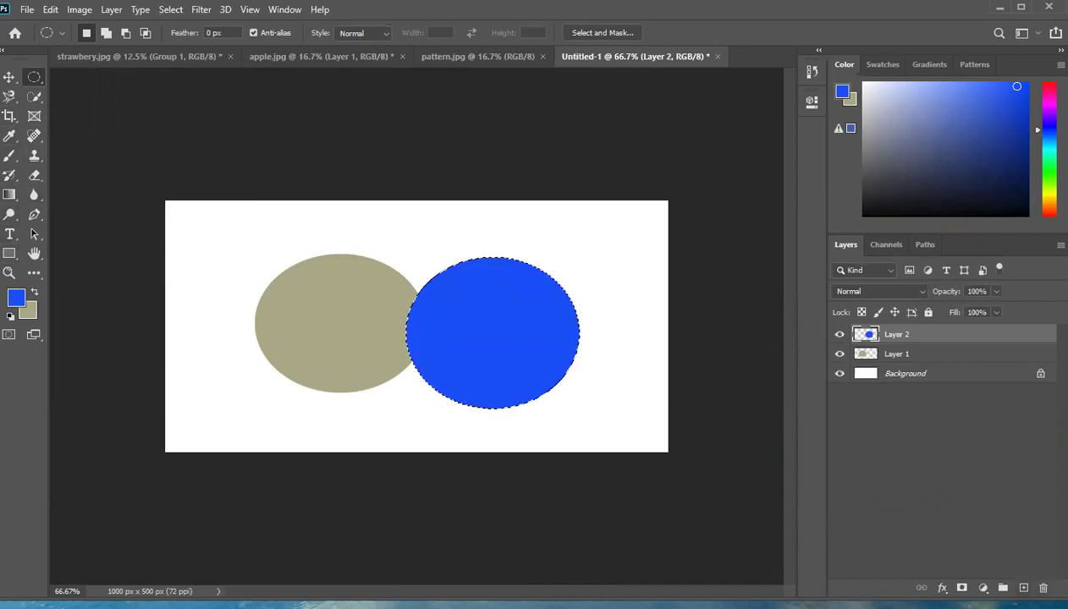
On a new layer, fill a smaller ellipse overlapping the lower parts of both ellipses with a teal foreground colour, then deselect
{"action": "key", "text": "ctrl+shift+alt+n"}
{"action": "left_click_drag", "start_coordinate": [359, 339], "coordinate": [493, 446]}
{"action": "left_click", "coordinate": [16, 297]}
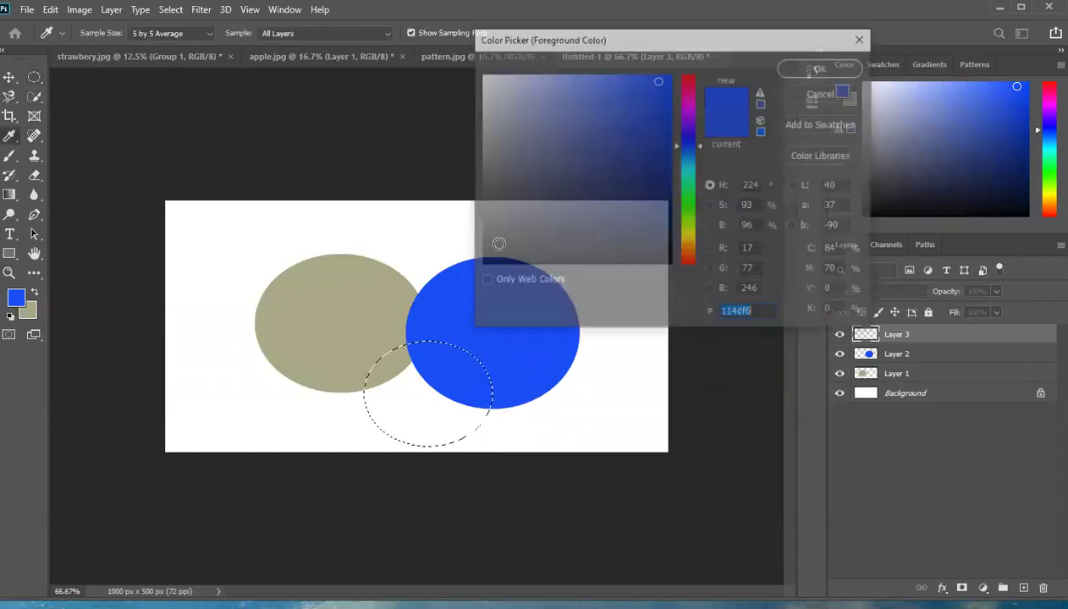
{"action": "left_click", "coordinate": [687, 173]}
{"action": "left_click", "coordinate": [579, 149]}
{"action": "left_click", "coordinate": [841, 68]}
{"action": "key", "text": "ctrl+BackSpace"}
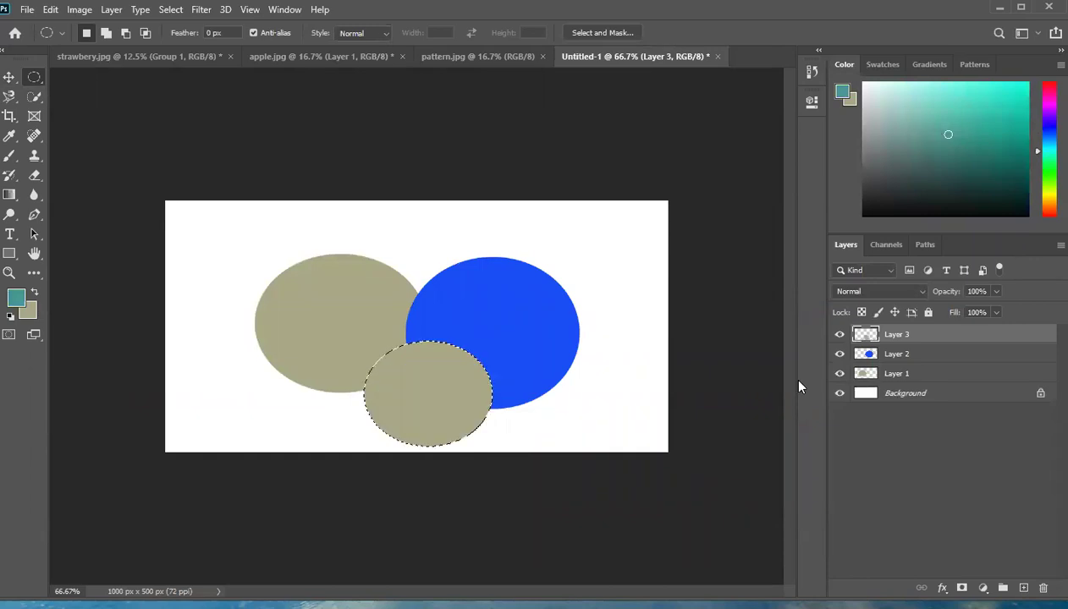
{"action": "key", "text": "alt+BackSpace"}
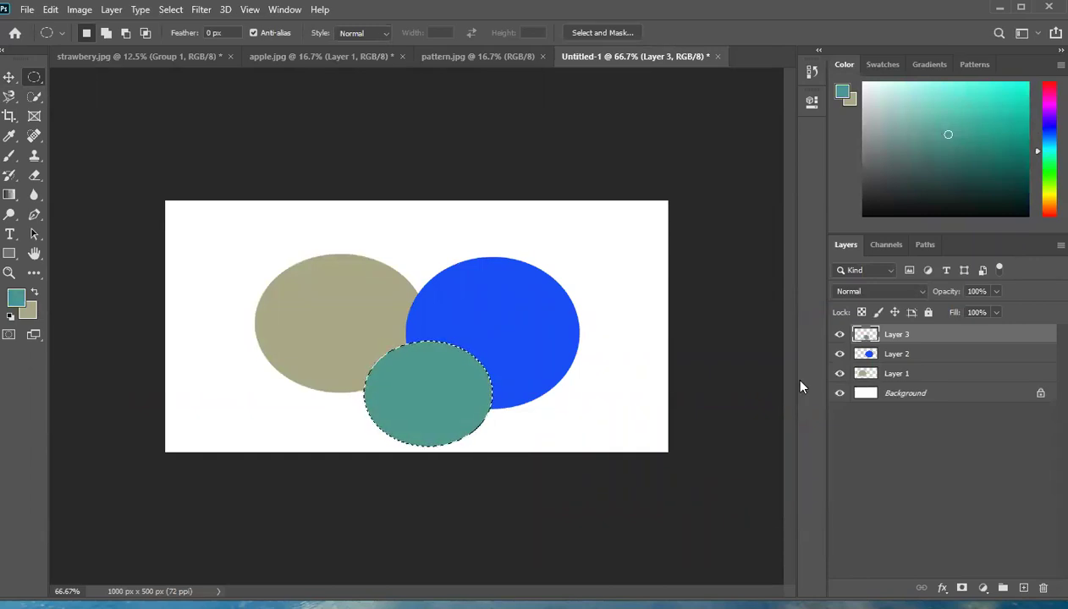
{"action": "left_click", "coordinate": [947, 469]}
{"action": "key", "text": "ctrl+d"}
Select the three ellipse layers and group them as Group 1 in Pass Through mode at 100% opacity
{"action": "left_click", "coordinate": [896, 334]}
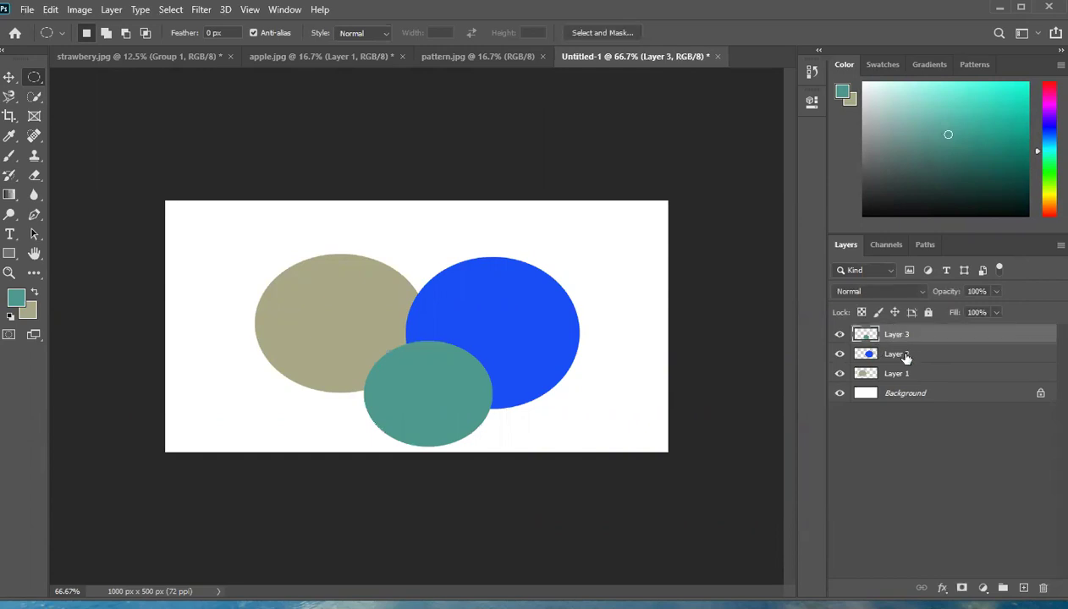
{"action": "left_click", "coordinate": [905, 355], "text": "shift"}
{"action": "left_click", "coordinate": [907, 373], "text": "shift"}
{"action": "right_click", "coordinate": [907, 373]}
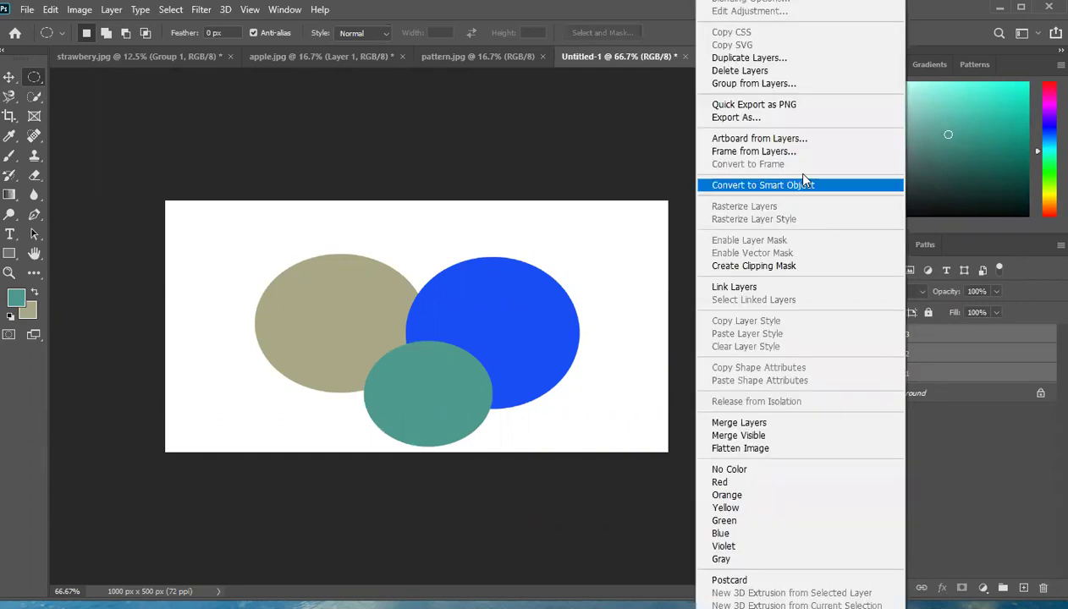
{"action": "left_click", "coordinate": [779, 85]}
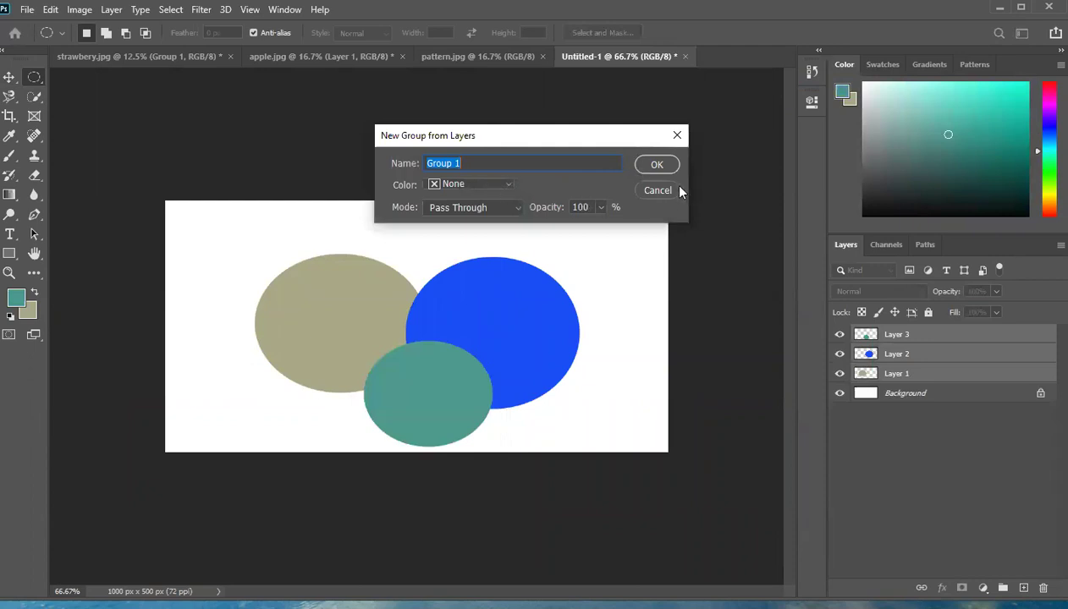
{"action": "left_click", "coordinate": [645, 165]}
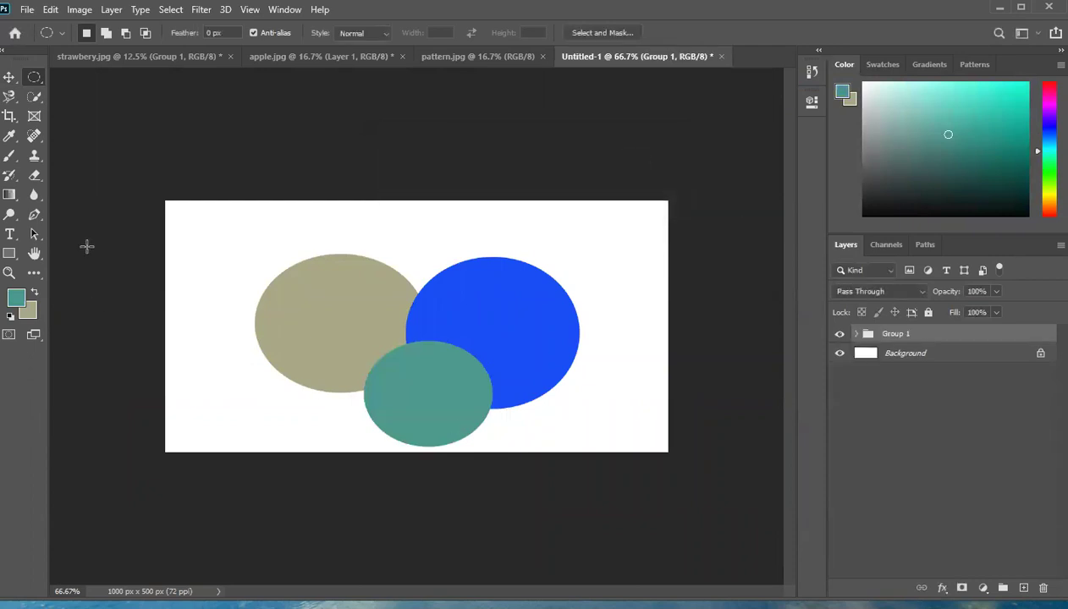
Pick the khaki ellipse on the canvas with the Move tool so its layer inside Group 1 is selected
{"action": "left_click", "coordinate": [8, 77]}
{"action": "left_click", "coordinate": [286, 314]}
{"action": "left_click_drag", "start_coordinate": [342, 353], "coordinate": [373, 353]}
{"action": "key", "text": "shift+Left"}
{"action": "key", "text": "shift+Left"}
{"action": "key", "text": "shift+Left"}
{"action": "key", "text": "shift+Left"}
{"action": "key", "text": "shift+Left"}
{"action": "key", "text": "shift+Left"}
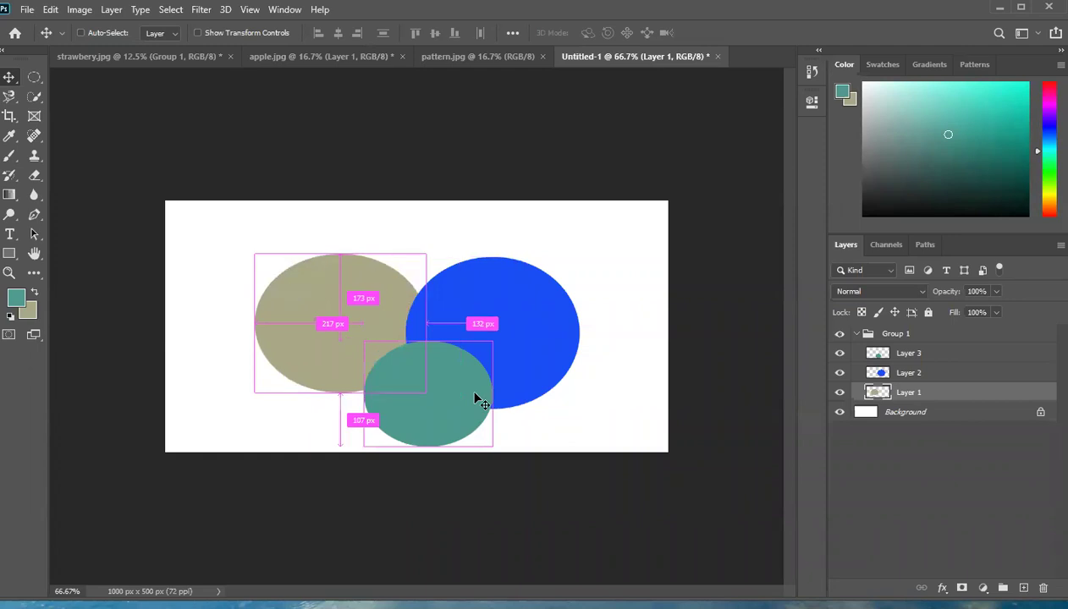
Draw a large elliptical selection around all three ellipses and deselect it
{"action": "left_click", "coordinate": [34, 77]}
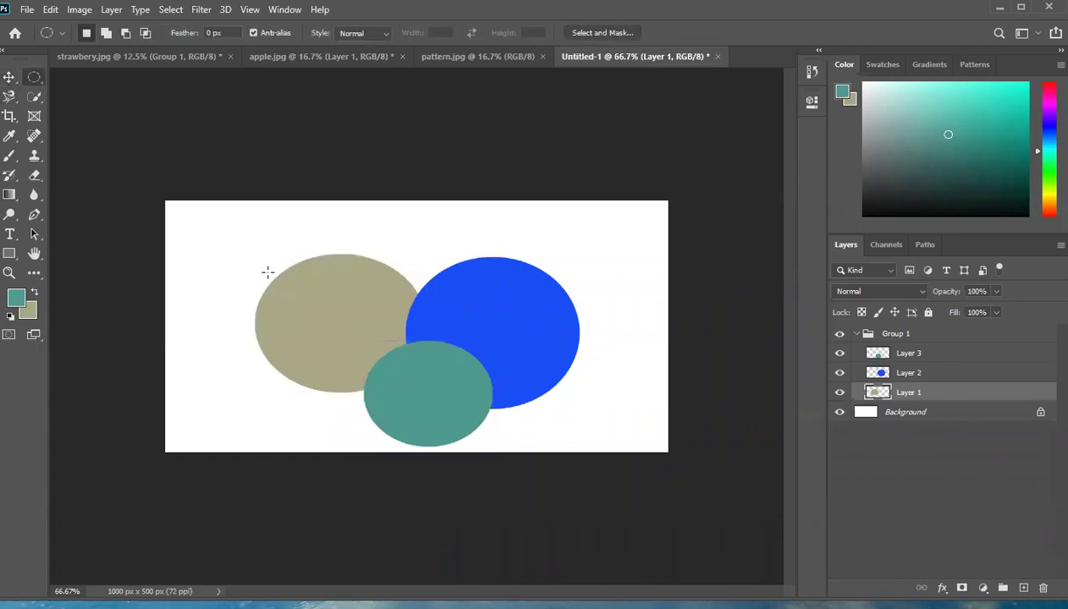
{"action": "left_click_drag", "start_coordinate": [258, 313], "coordinate": [607, 463]}
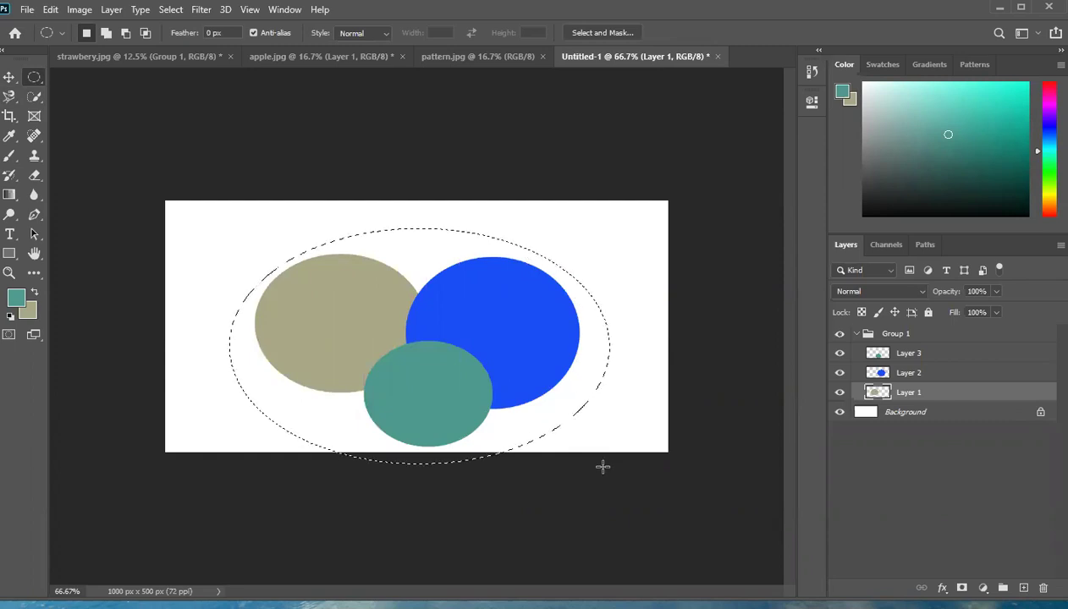
{"action": "left_click", "coordinate": [599, 475]}
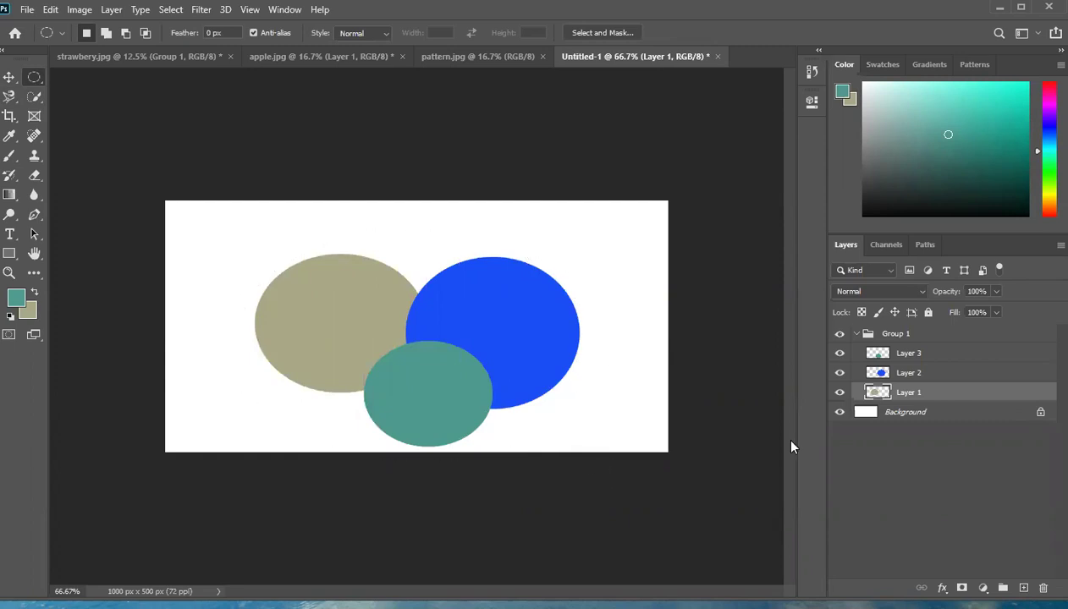
Select Group 1 and collapse it in the layer list
{"action": "right_click", "coordinate": [863, 339]}
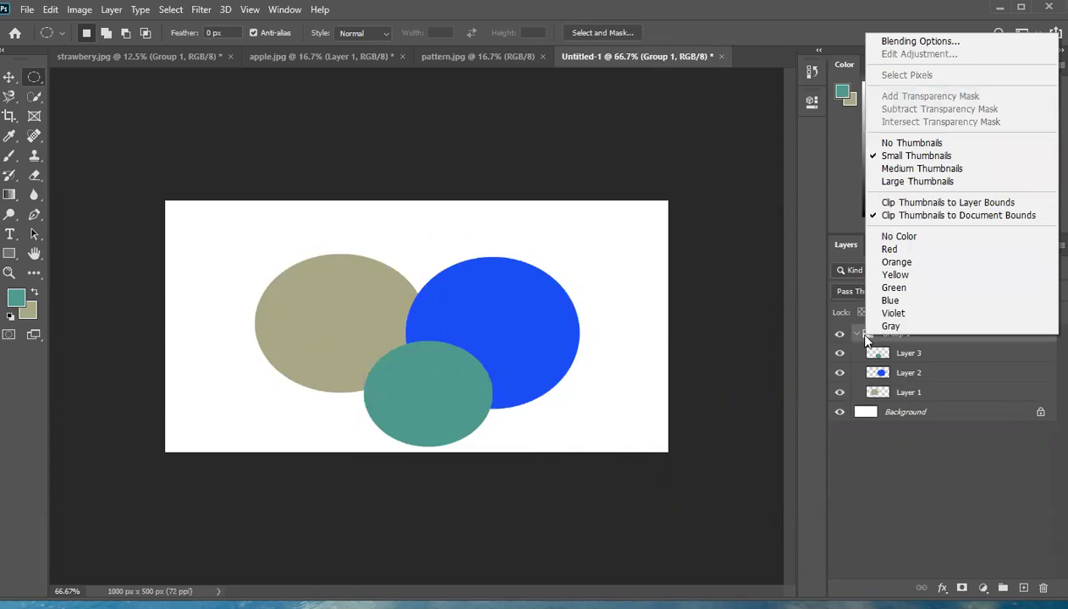
{"action": "left_click", "coordinate": [898, 494]}
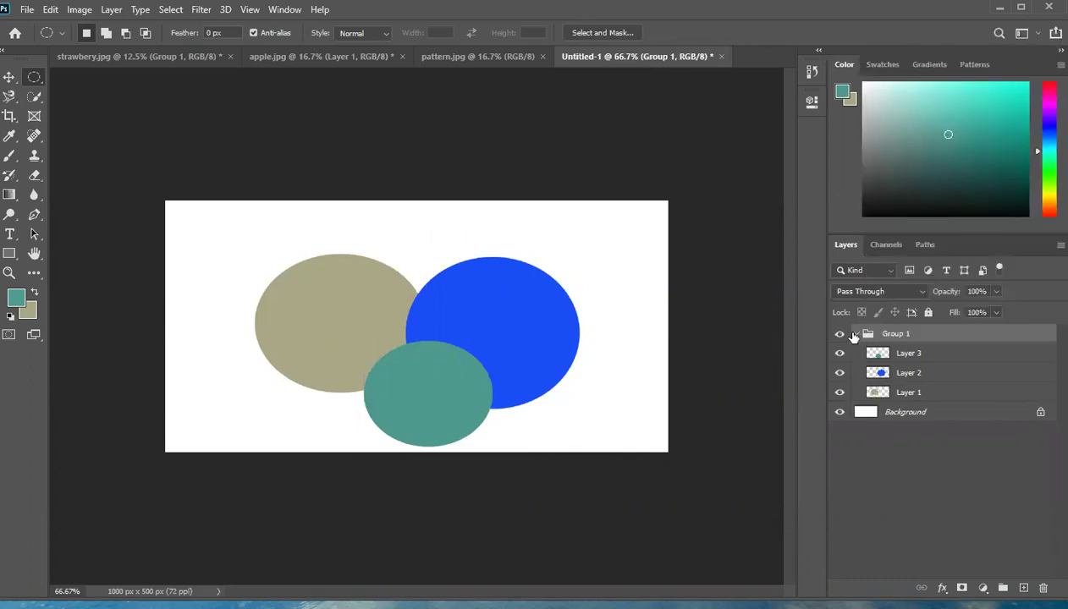
{"action": "left_click", "coordinate": [856, 335]}
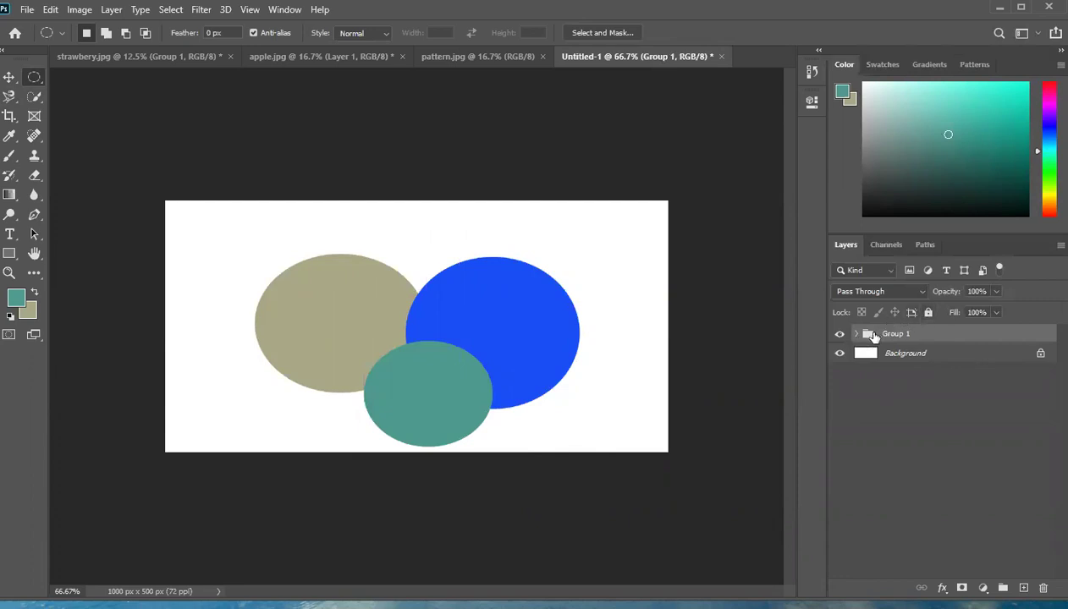
Select the khaki, blue and teal ellipses one after another on the canvas using the Move tool with Auto-Select
{"action": "left_click", "coordinate": [9, 78]}
{"action": "left_click", "coordinate": [366, 313]}
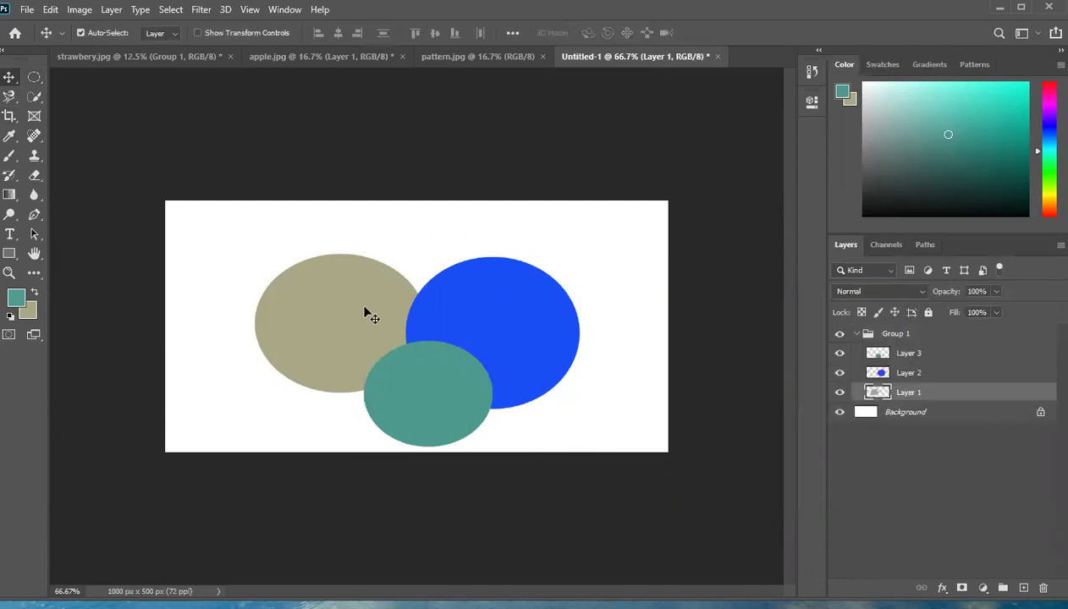
{"action": "left_click", "coordinate": [524, 320]}
{"action": "left_click", "coordinate": [412, 434]}
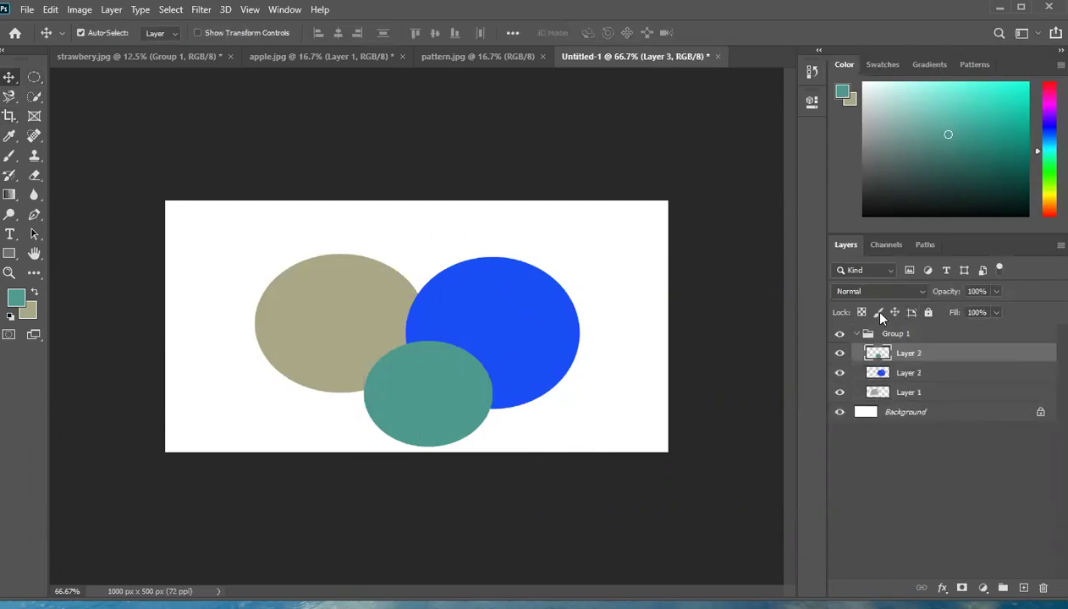
Merge Group 1 into a single layer
{"action": "left_click", "coordinate": [885, 334]}
{"action": "right_click", "coordinate": [886, 336]}
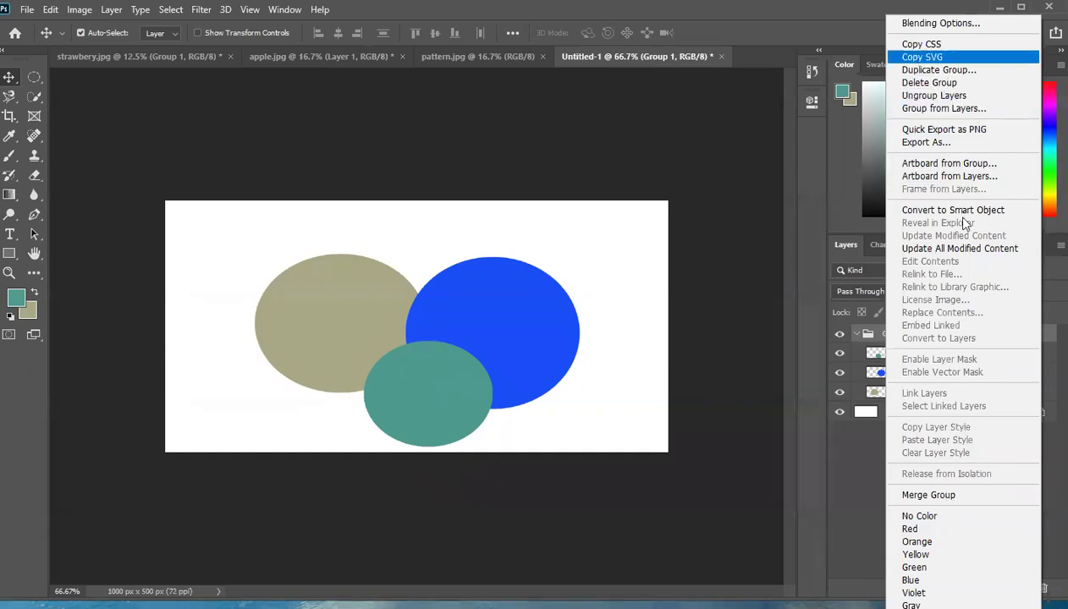
{"action": "left_click", "coordinate": [969, 498]}
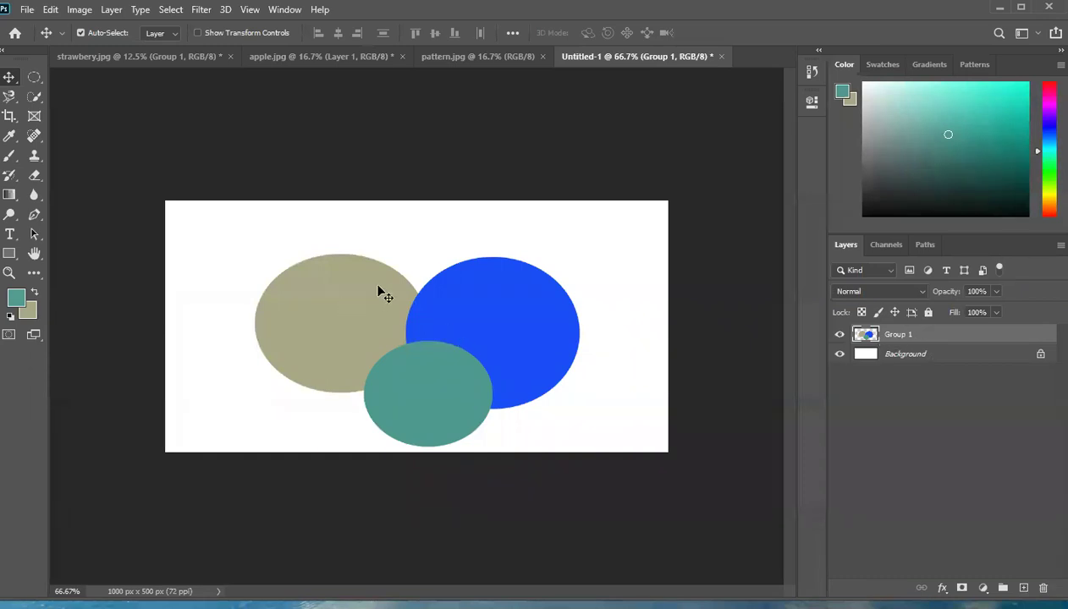
Move the merged ellipses around the canvas as one object, leaving them slightly left of their original position
{"action": "right_click", "coordinate": [371, 324]}
{"action": "left_click", "coordinate": [395, 336]}
{"action": "mouse_move", "coordinate": [395, 337]}
{"action": "left_mouse_down"}
{"action": "mouse_move", "coordinate": [411, 346]}
{"action": "mouse_move", "coordinate": [446, 329]}
{"action": "mouse_move", "coordinate": [317, 322]}
{"action": "mouse_move", "coordinate": [413, 342]}
{"action": "mouse_move", "coordinate": [435, 317]}
{"action": "mouse_move", "coordinate": [397, 330]}
{"action": "left_mouse_up"}
{"action": "right_click", "coordinate": [906, 335]}
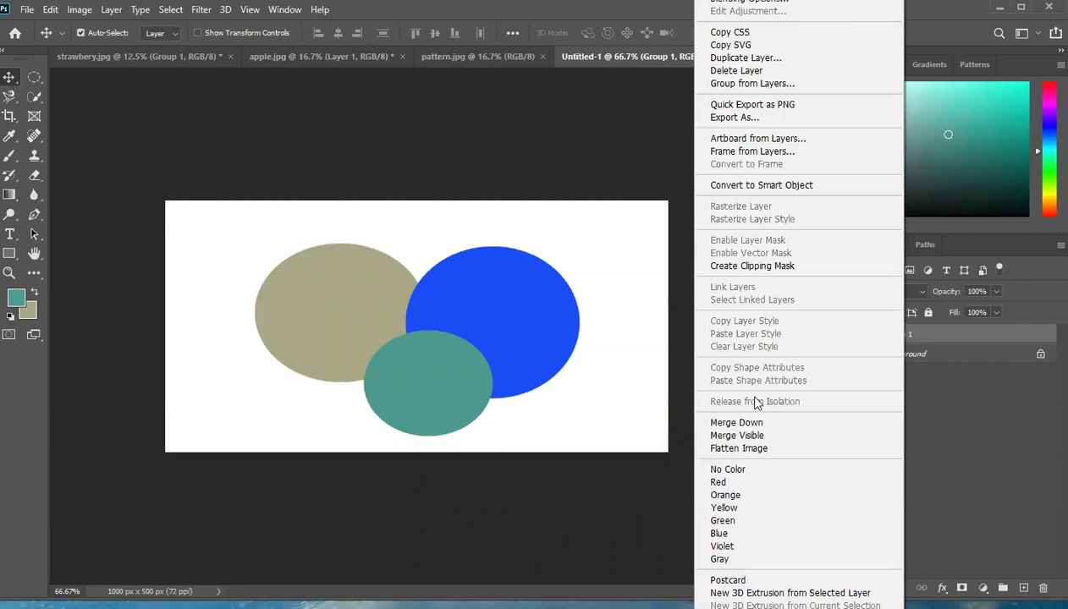
{"action": "left_click", "coordinate": [348, 315]}
{"action": "right_click", "coordinate": [383, 327]}
{"action": "left_click", "coordinate": [398, 335]}
{"action": "mouse_move", "coordinate": [381, 328]}
{"action": "left_mouse_down"}
{"action": "mouse_move", "coordinate": [377, 314]}
{"action": "mouse_move", "coordinate": [374, 337]}
{"action": "left_mouse_up"}
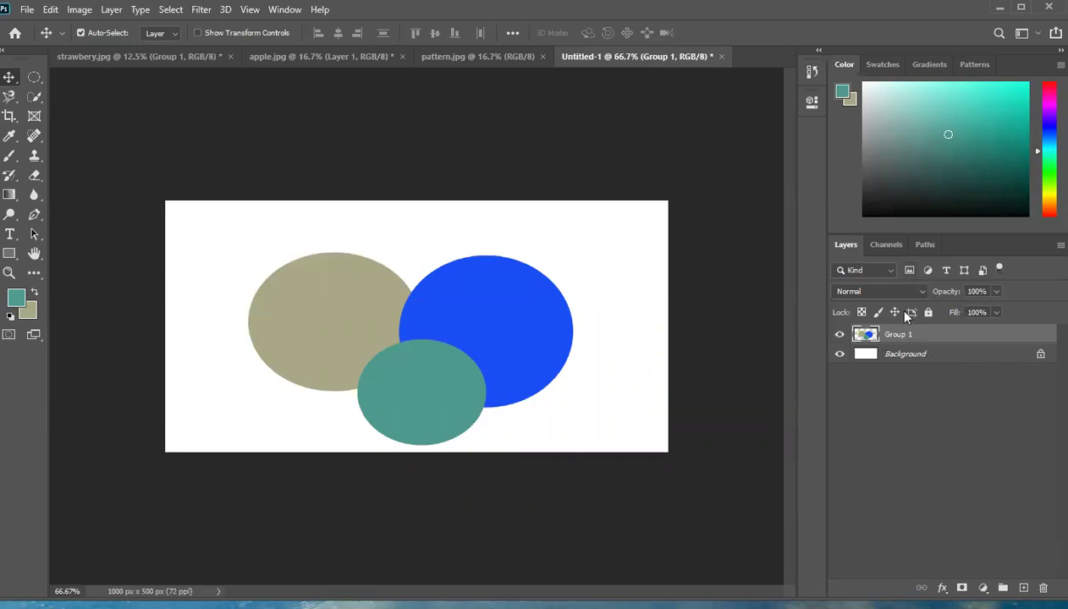
Switch to the strawbery.jpg document and review the available layer filter types, keeping the filter on Kind
{"action": "left_click", "coordinate": [176, 62]}
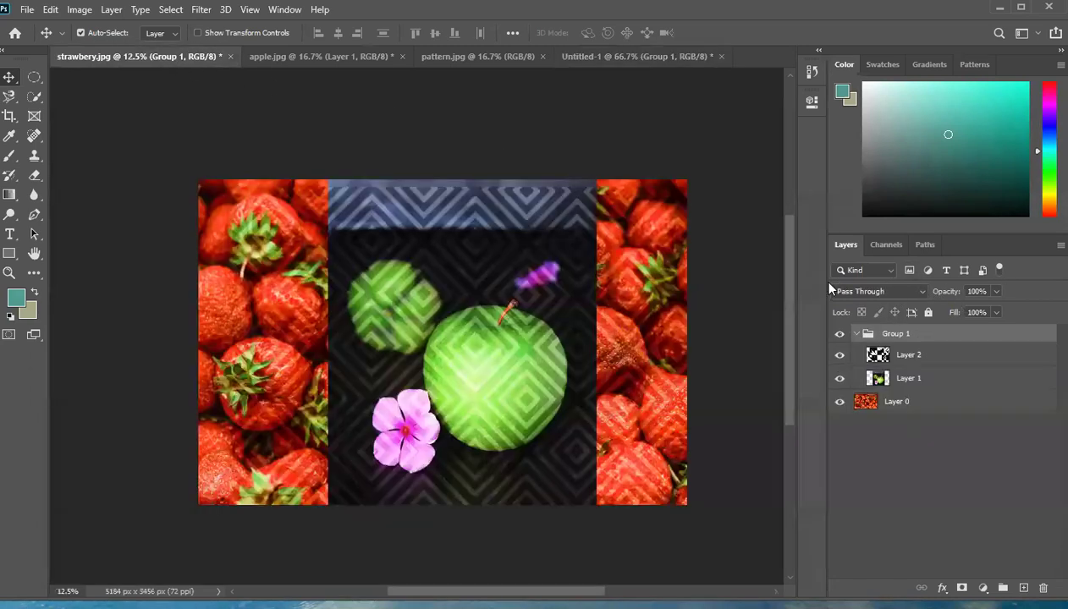
{"action": "left_click", "coordinate": [872, 272]}
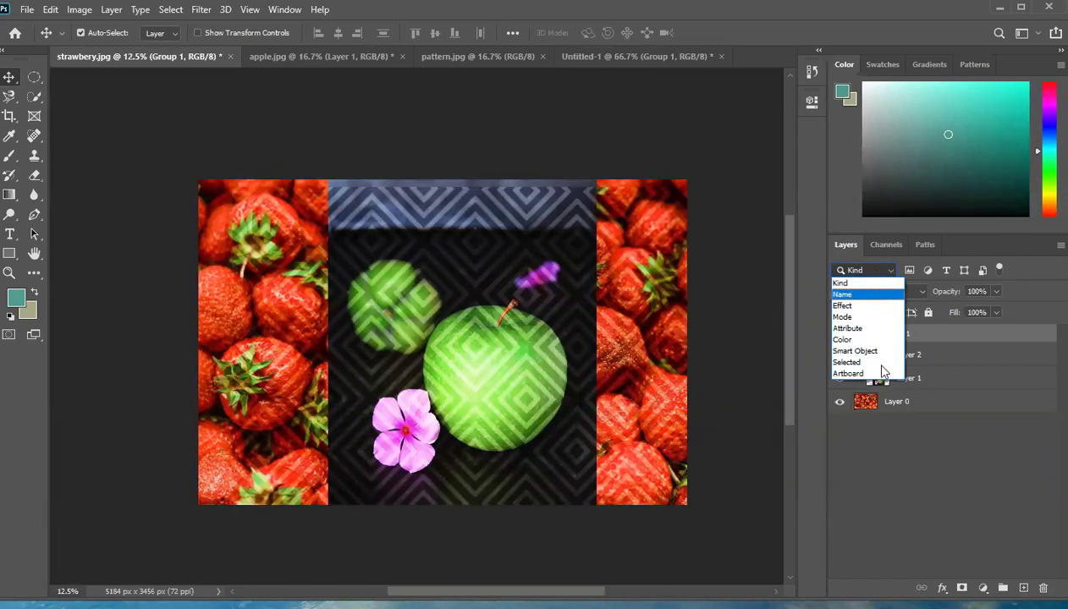
{"action": "left_click", "coordinate": [945, 510]}
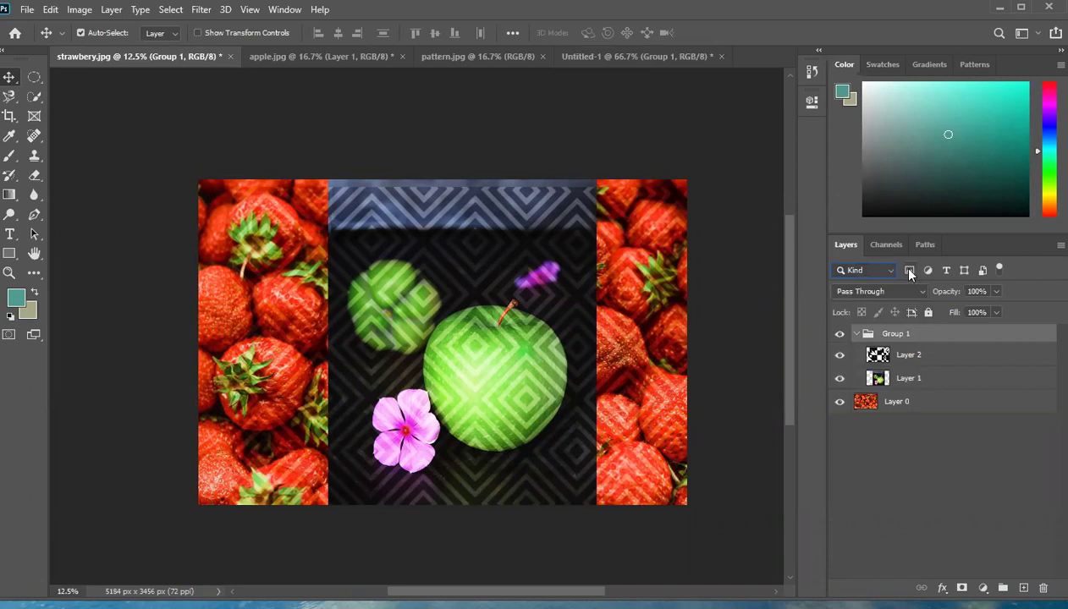
Try filtering the layer list by pixel layers and by type layers, and clear the type filter
{"action": "left_click", "coordinate": [909, 271]}
{"action": "left_click", "coordinate": [946, 271]}
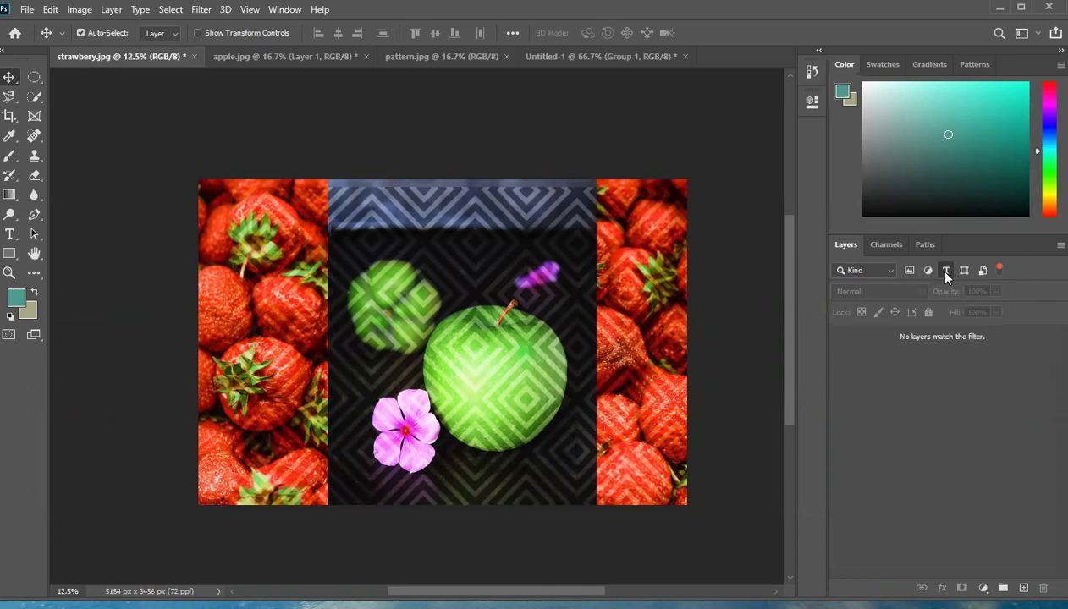
{"action": "left_click", "coordinate": [945, 272]}
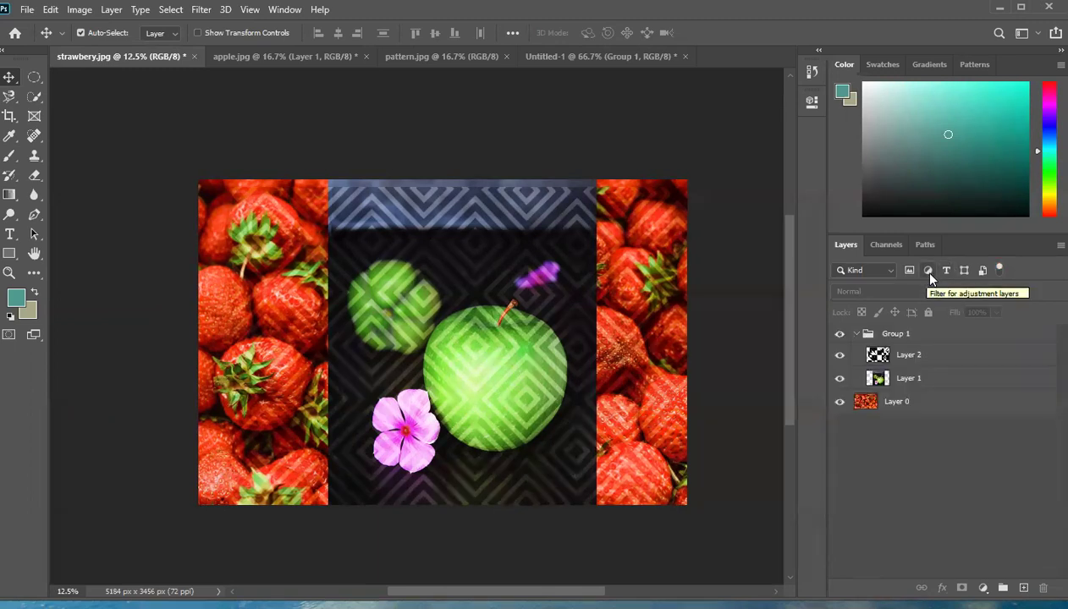
Filter the layer list for adjustment layers and add pixel layers to the filter
{"action": "left_click", "coordinate": [928, 271]}
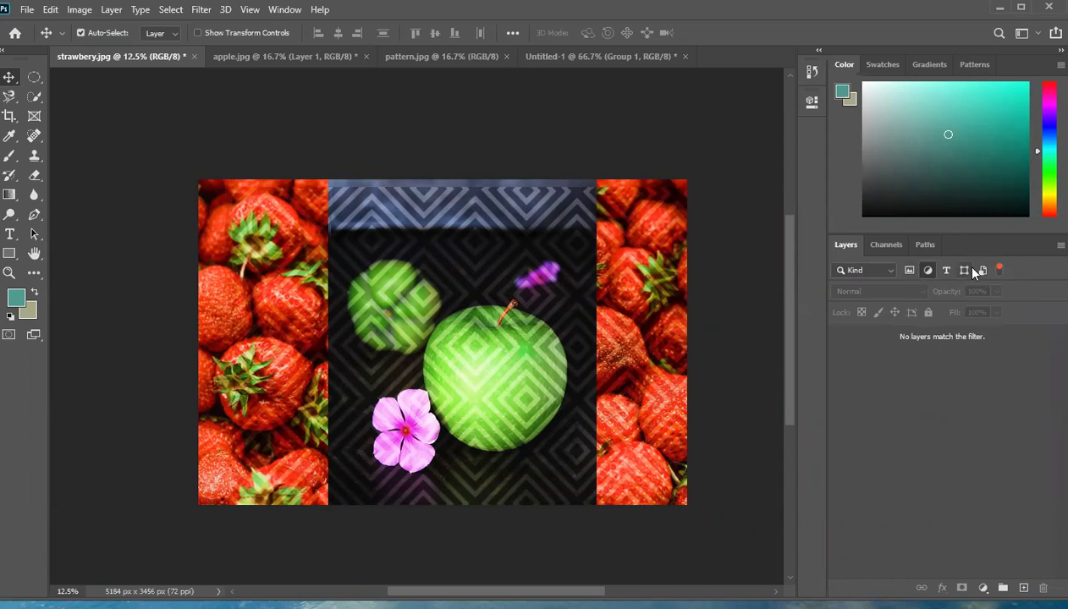
{"action": "left_click", "coordinate": [910, 271]}
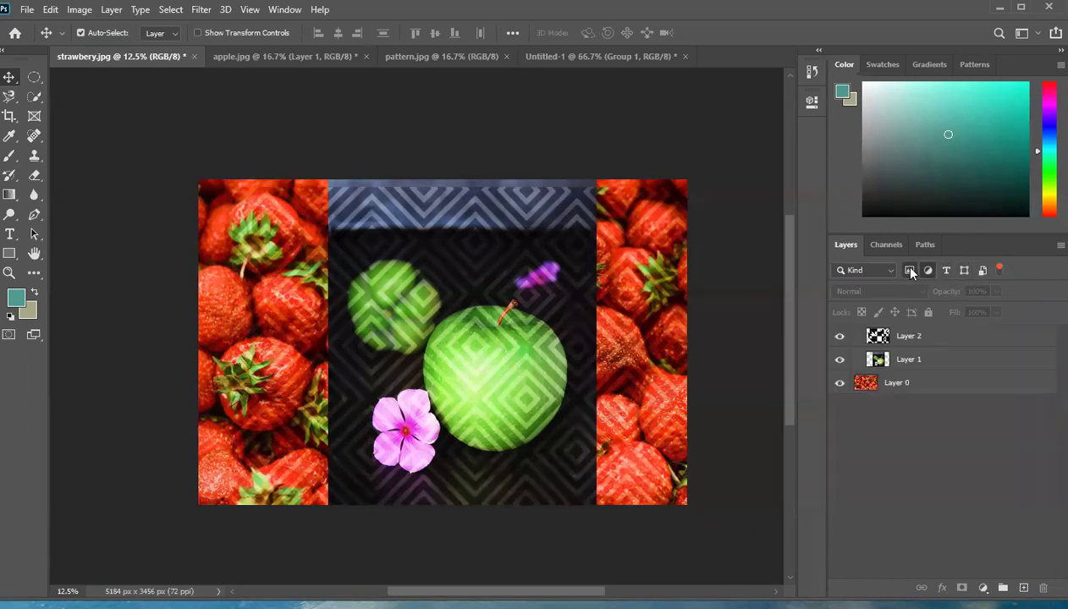